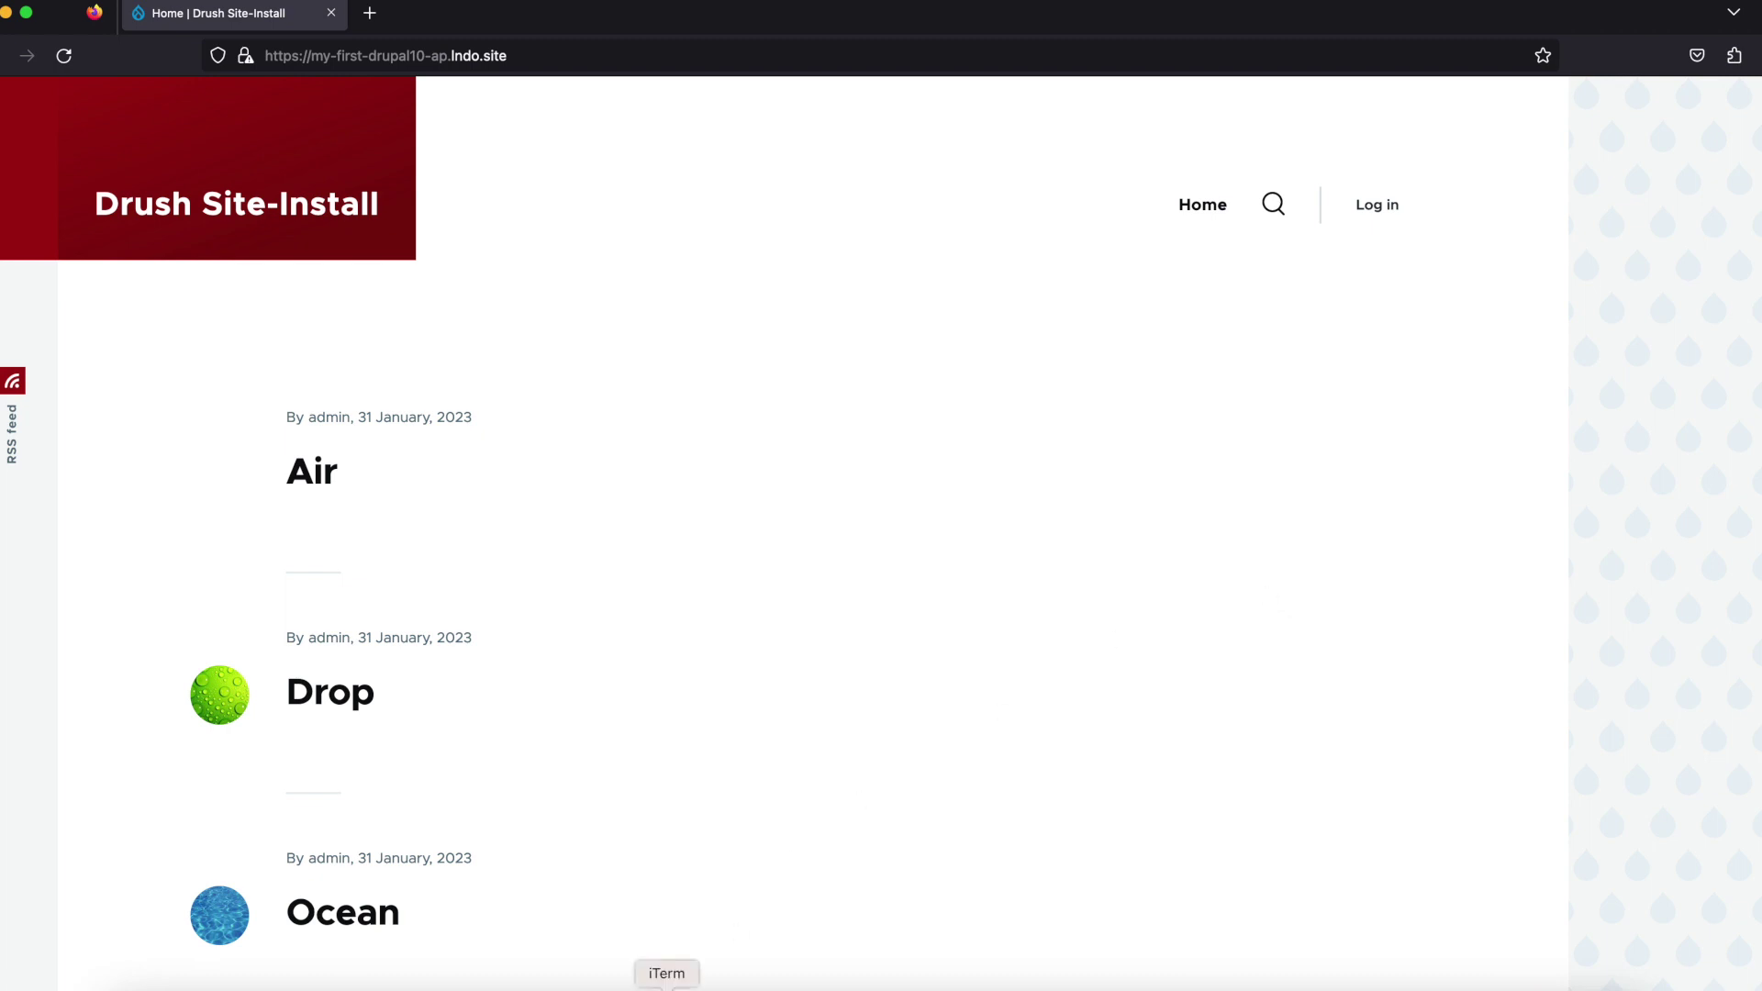
Step: Move the terminal into the drupallearn project folder
left_click(666, 987)
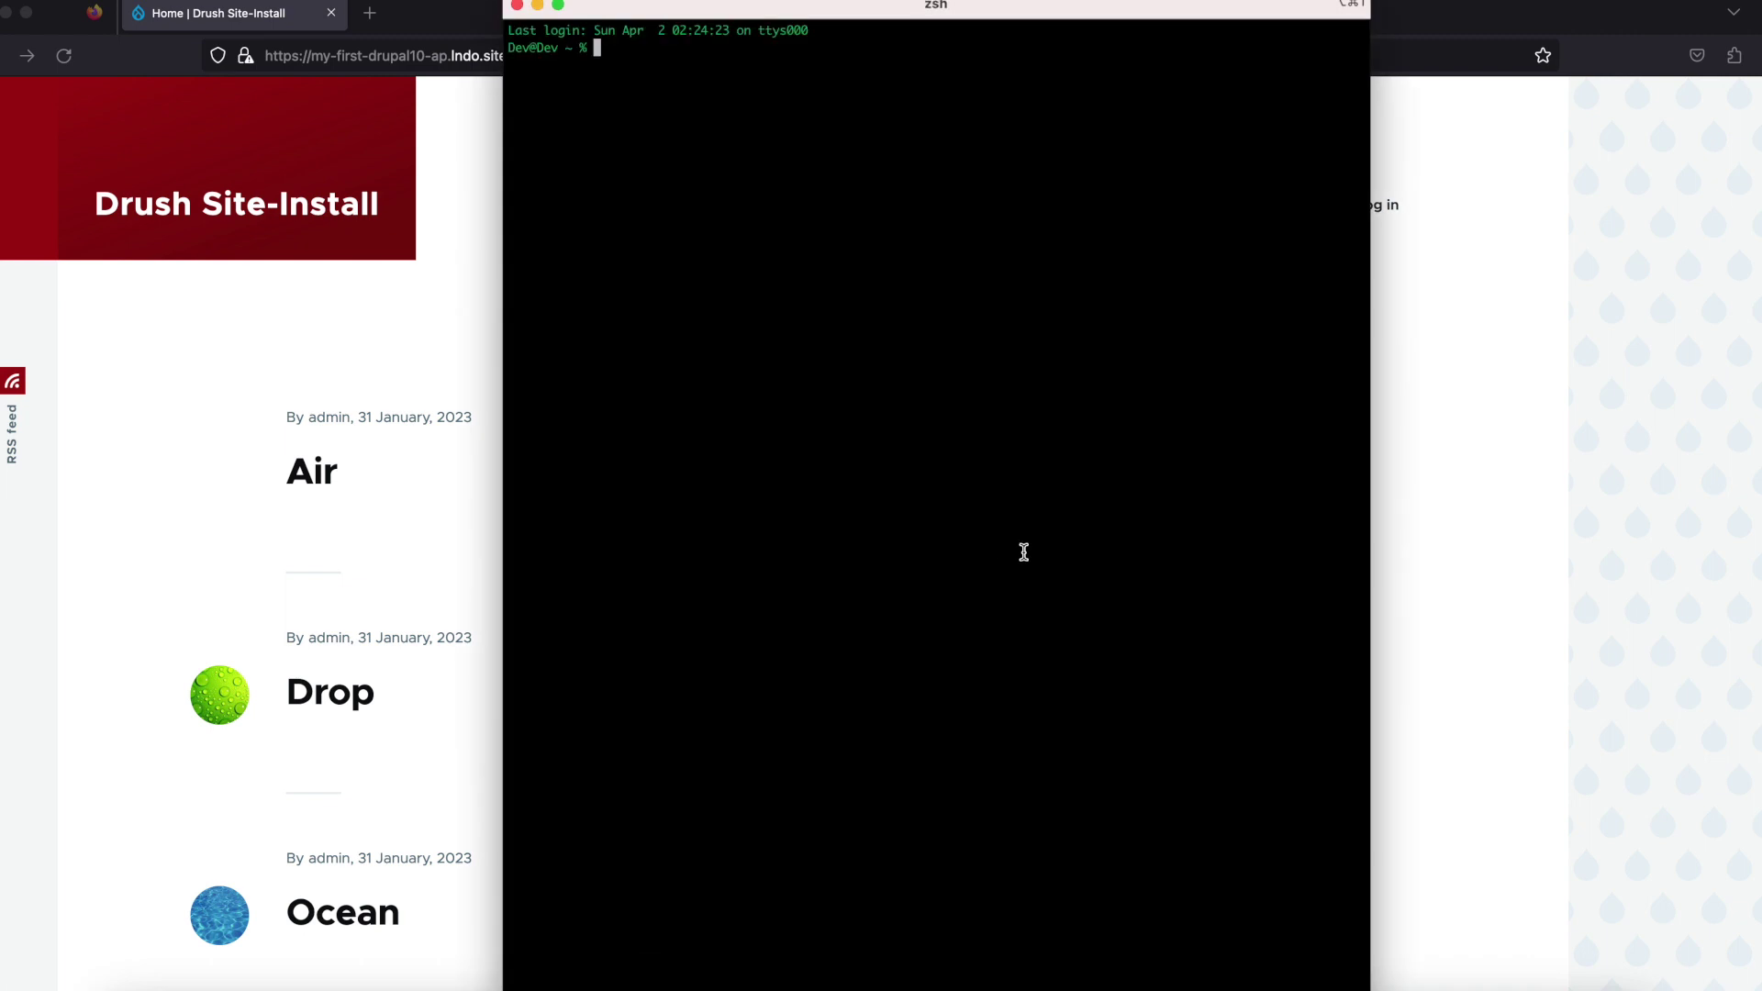
type("cd drup")
key("Tab")
key("Return")
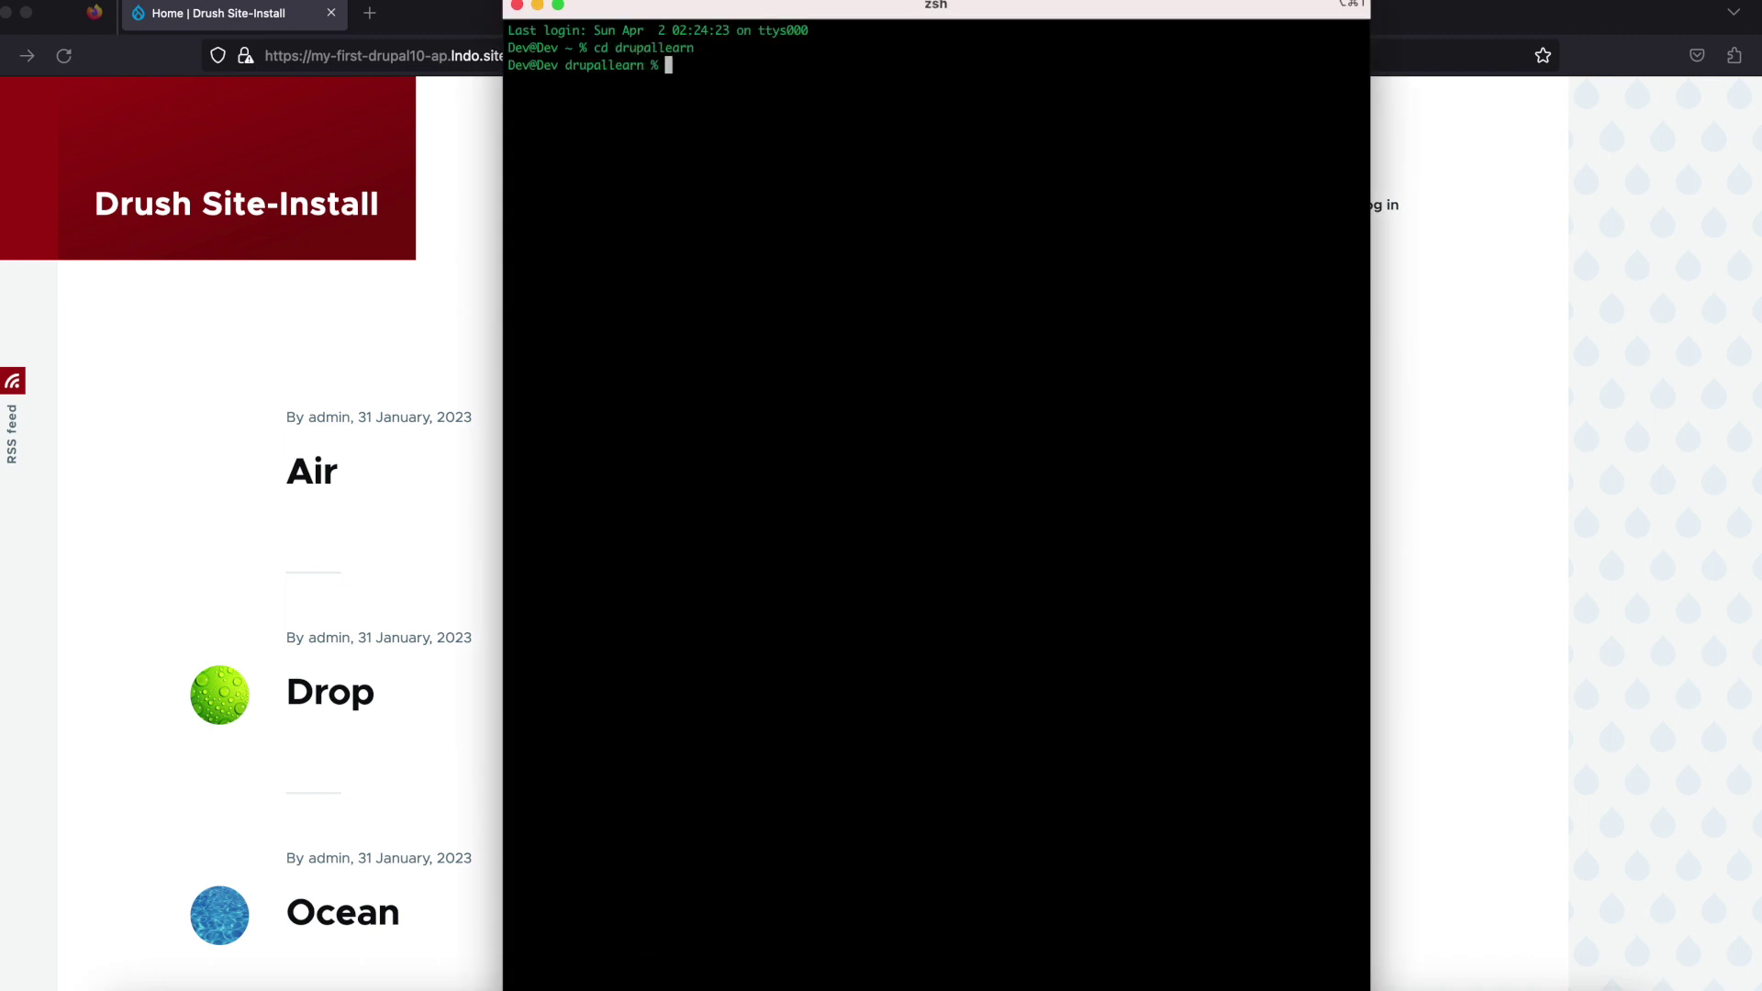
Step: Log in to the Drupal site as administrator with the autofilled credentials
left_click(1425, 212)
left_click(1376, 205)
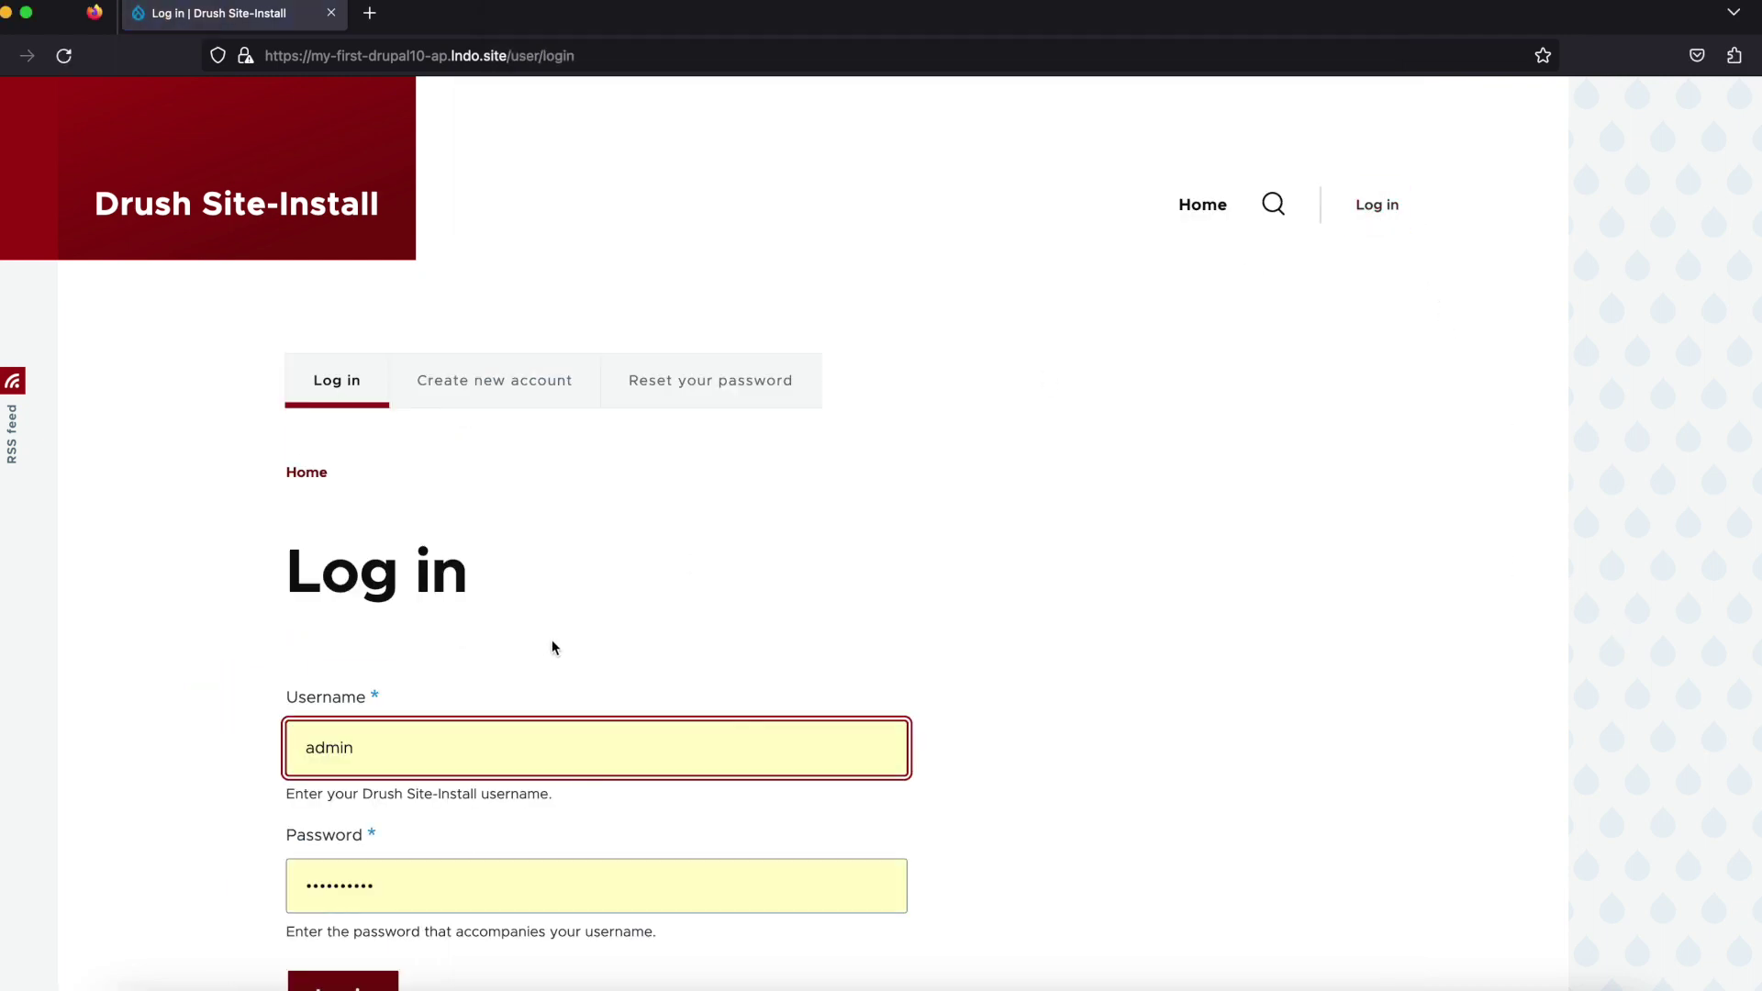
scroll(553, 647, "down", 3)
left_click(344, 730)
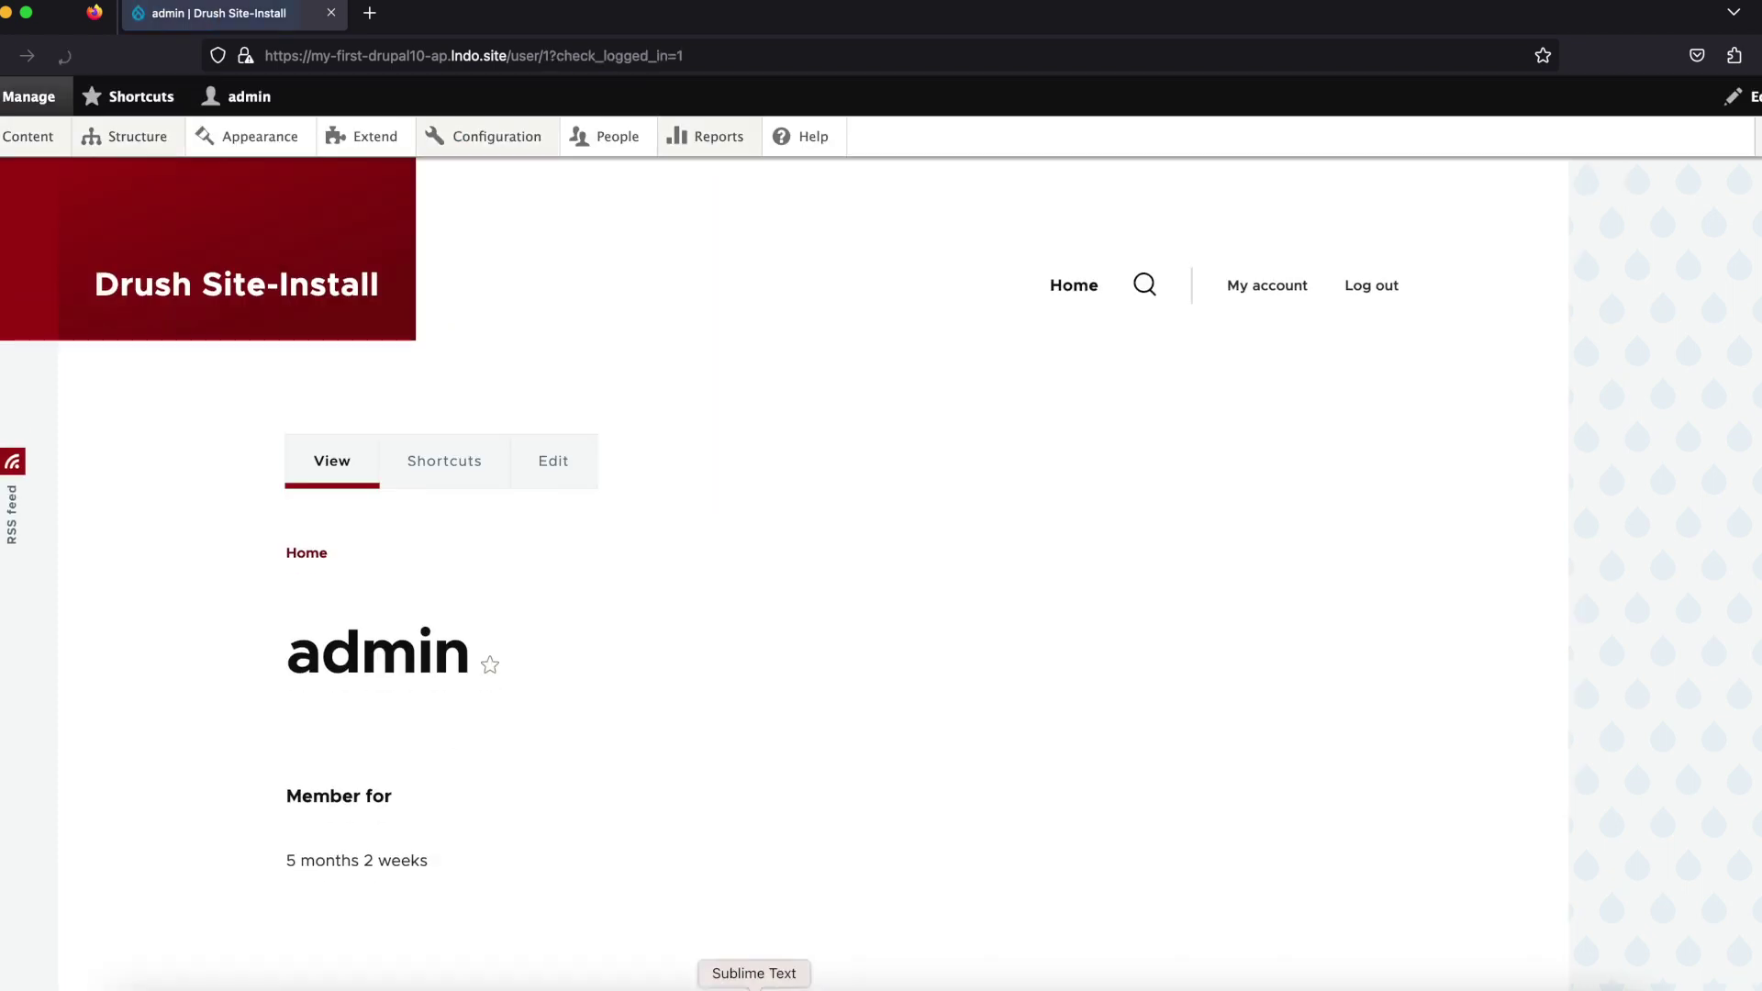
left_click(666, 974)
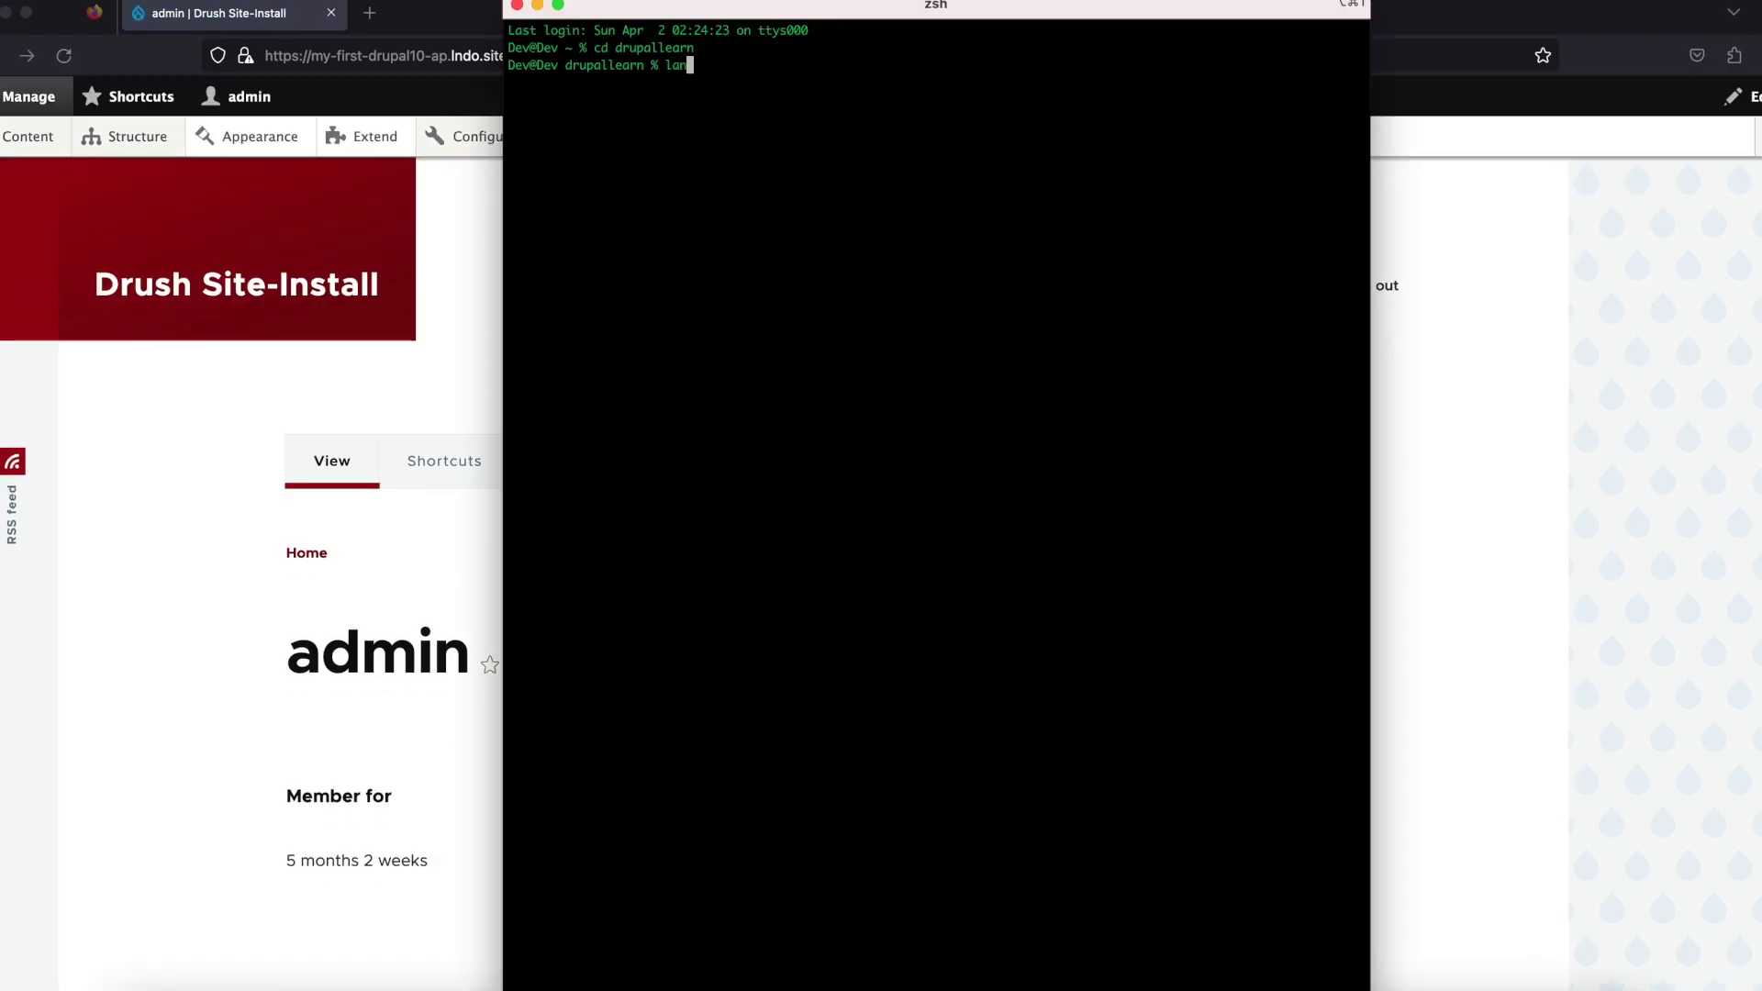
Step: Run 'lando composer require drupal/metatag' to add the Metatag module
type("lando composer")
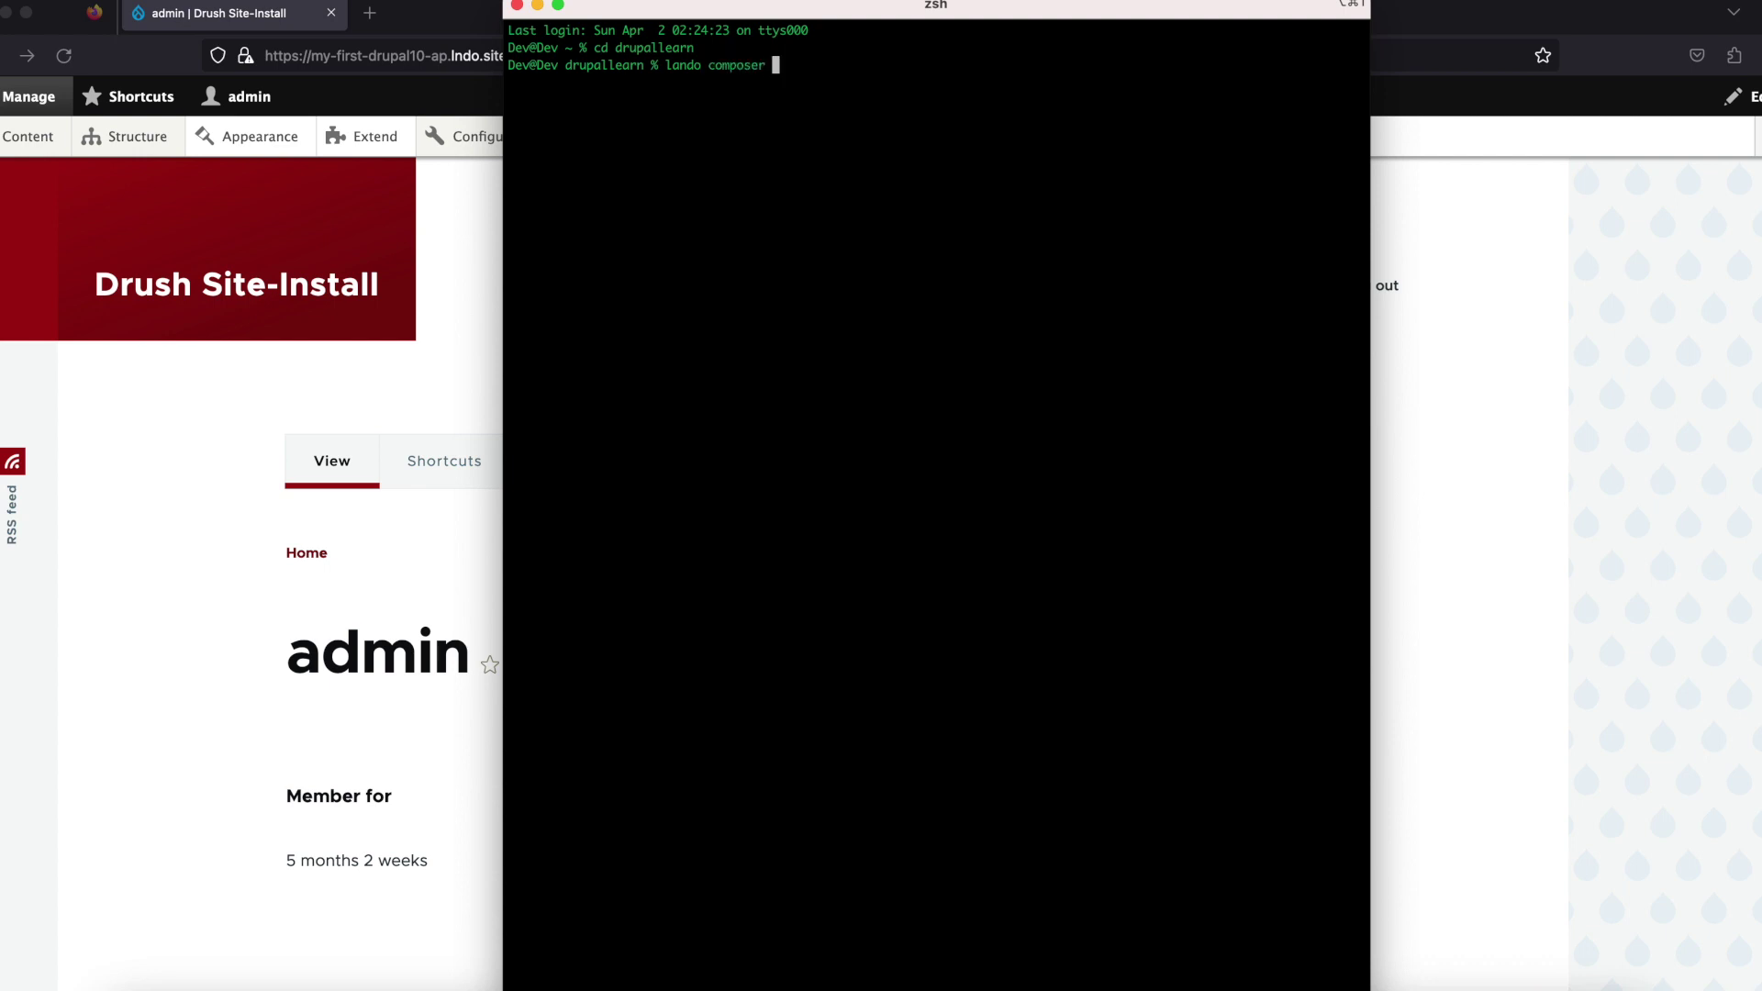
type(" require drupal/metatag")
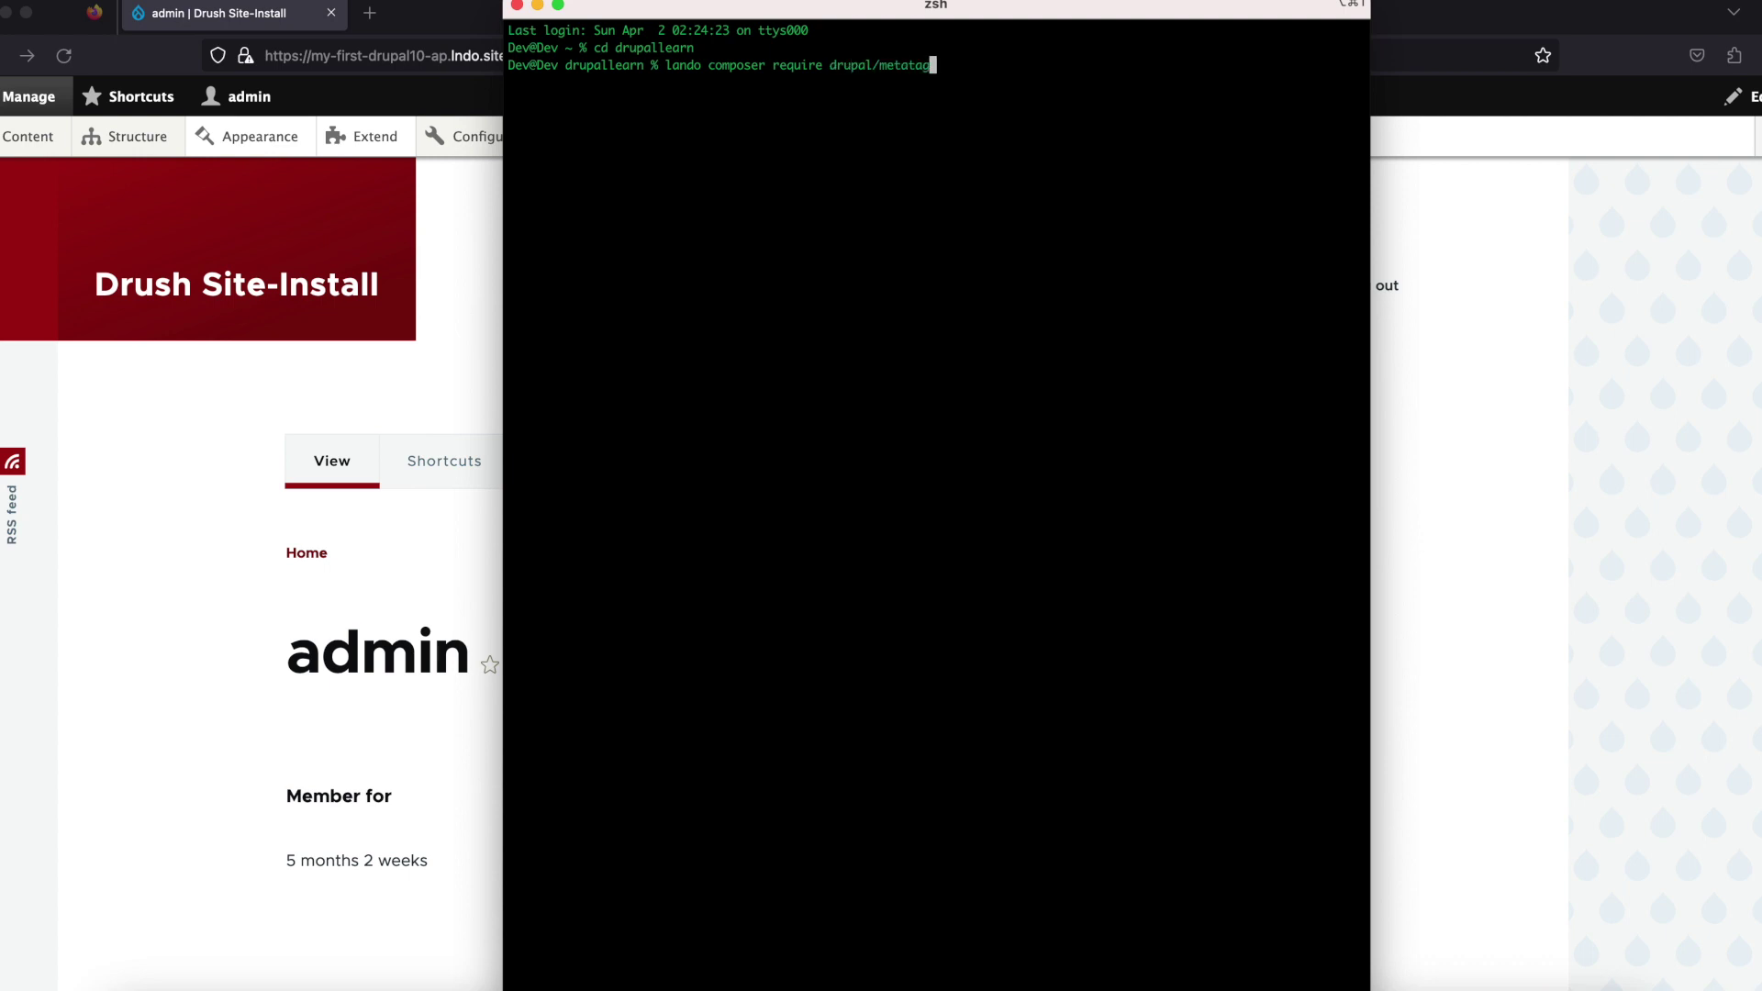
key("Return")
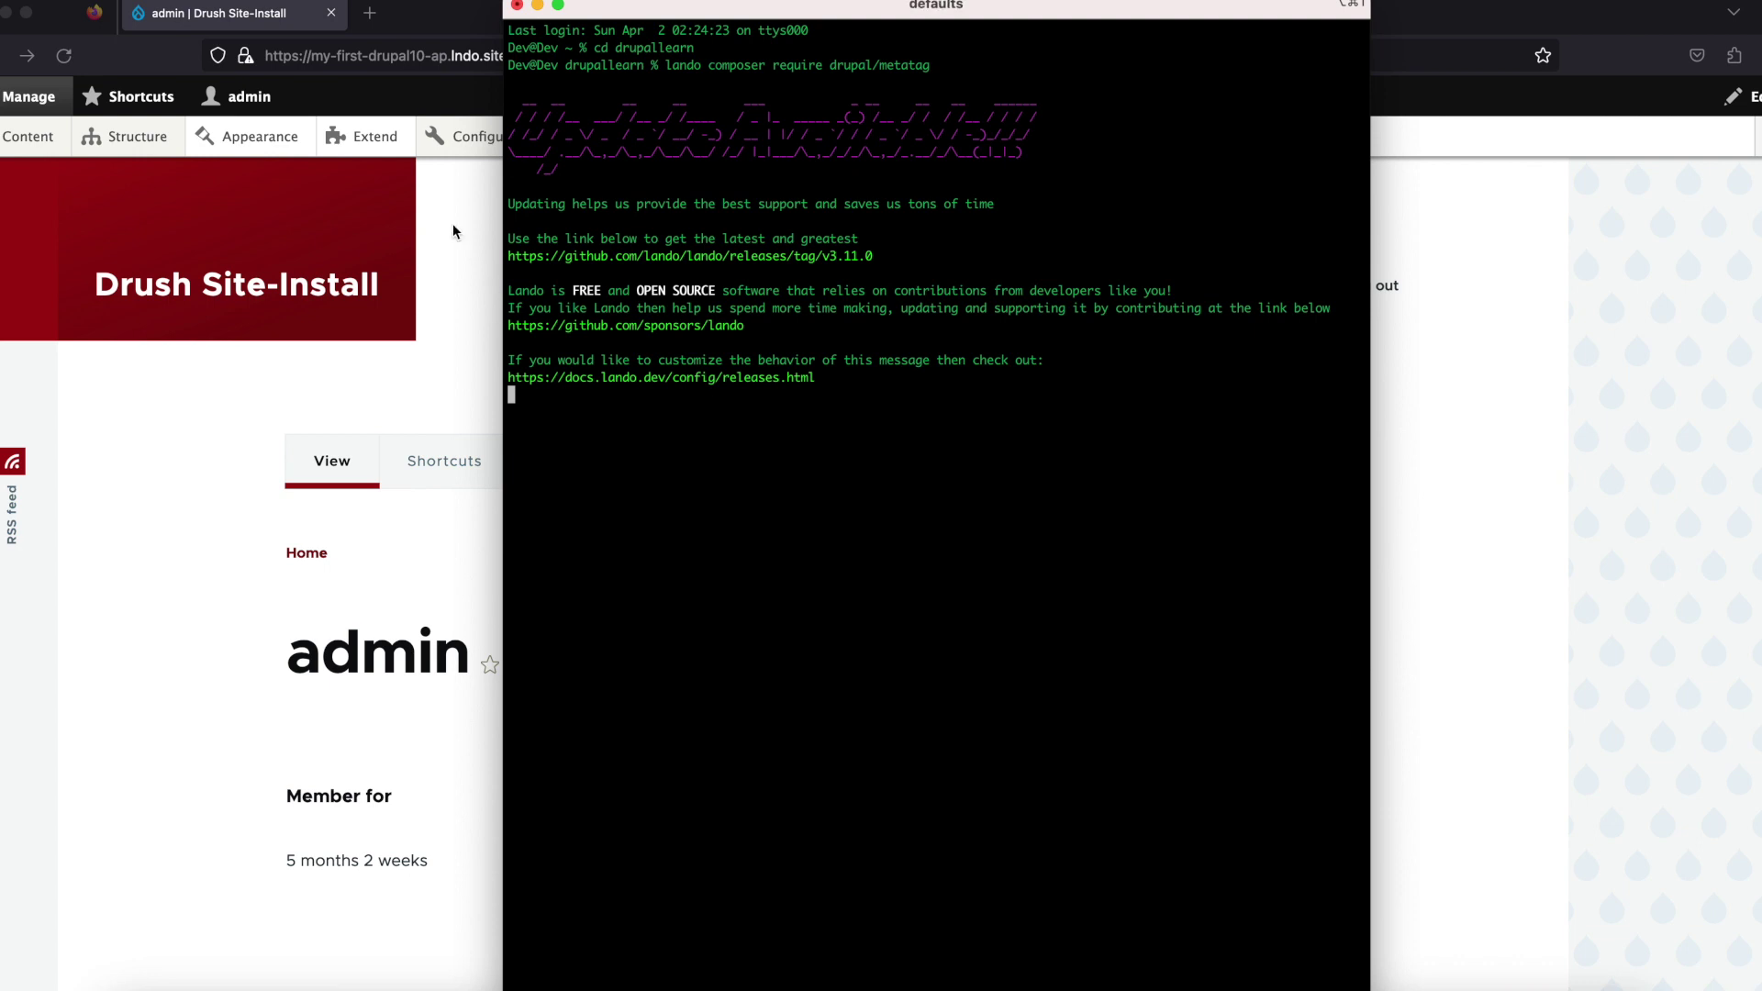
left_click(450, 221)
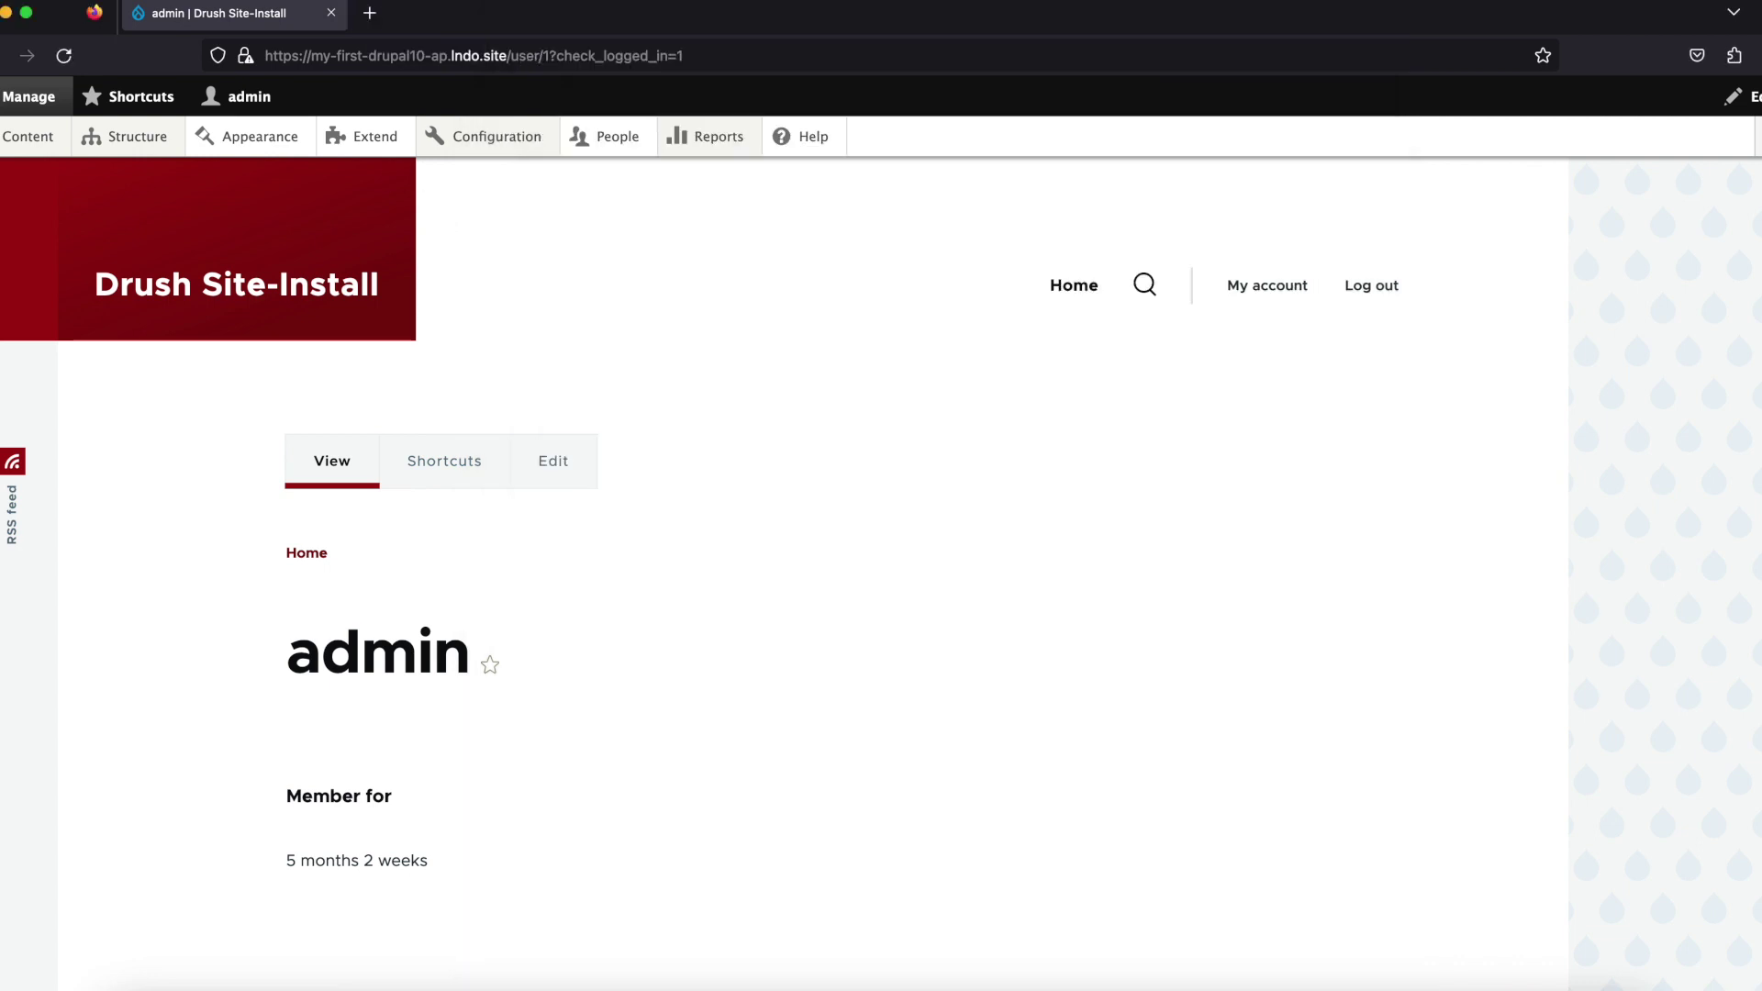
Step: Search Google for 'metatags drupal' in a new tab
left_click(384, 13)
type("metatag")
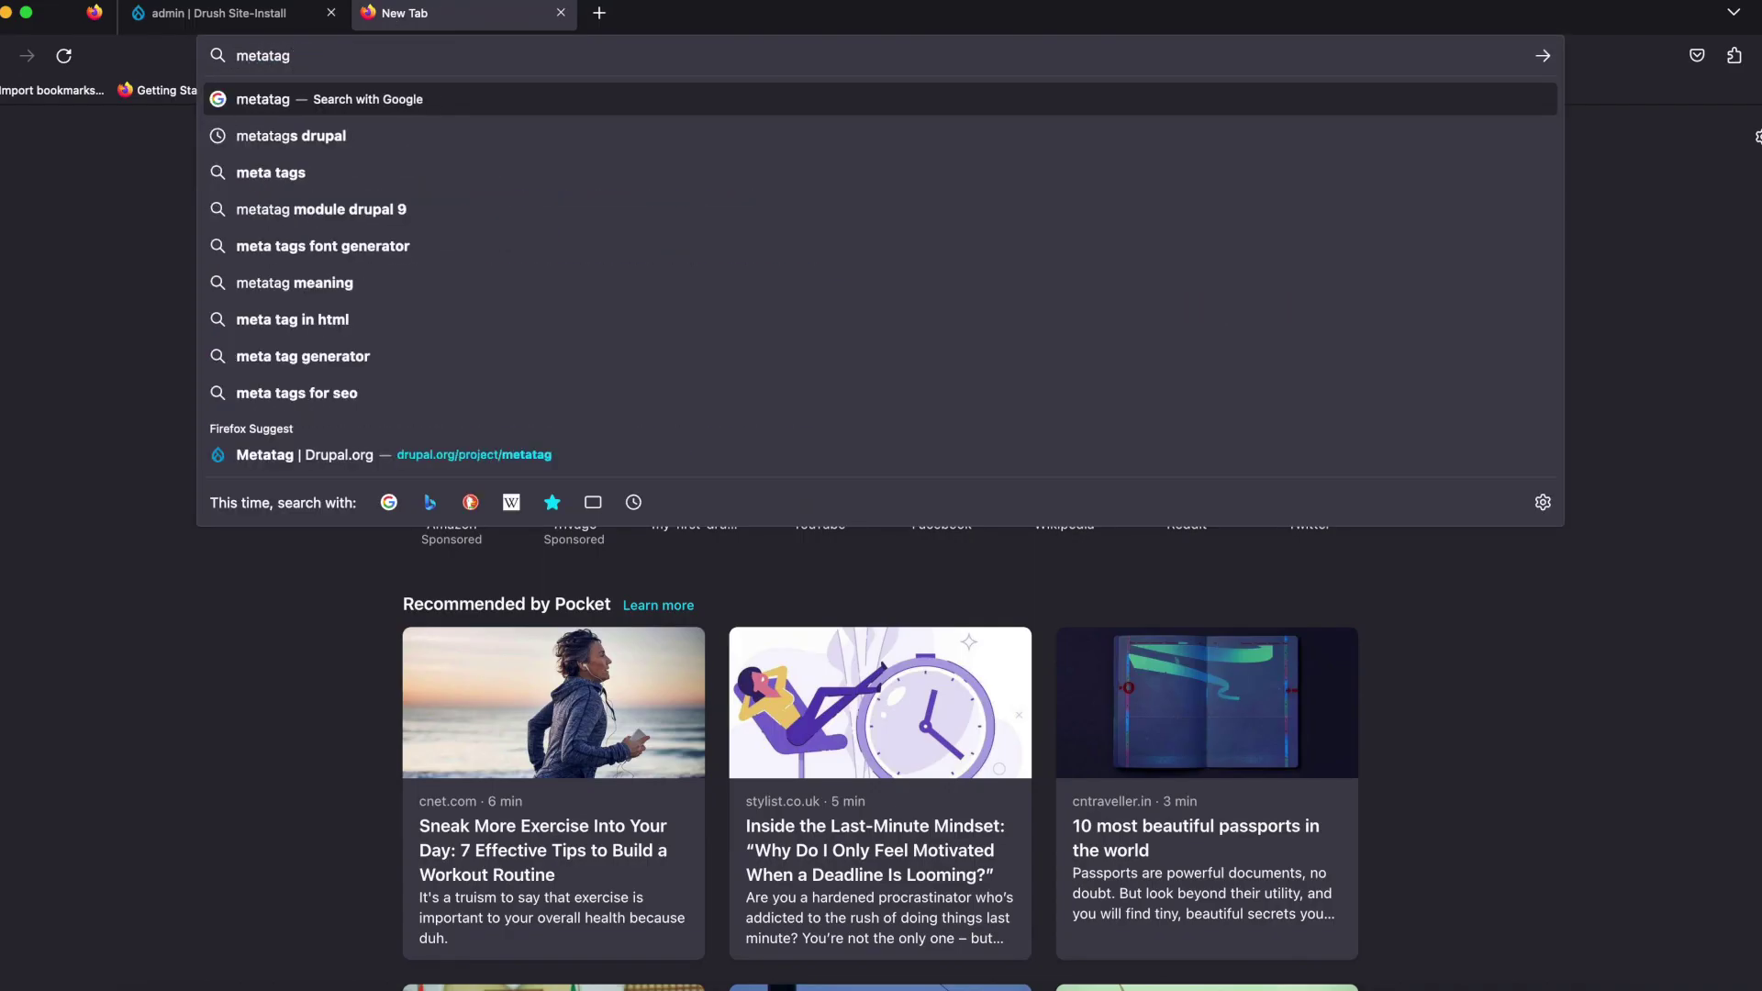
key("Down")
key("Return")
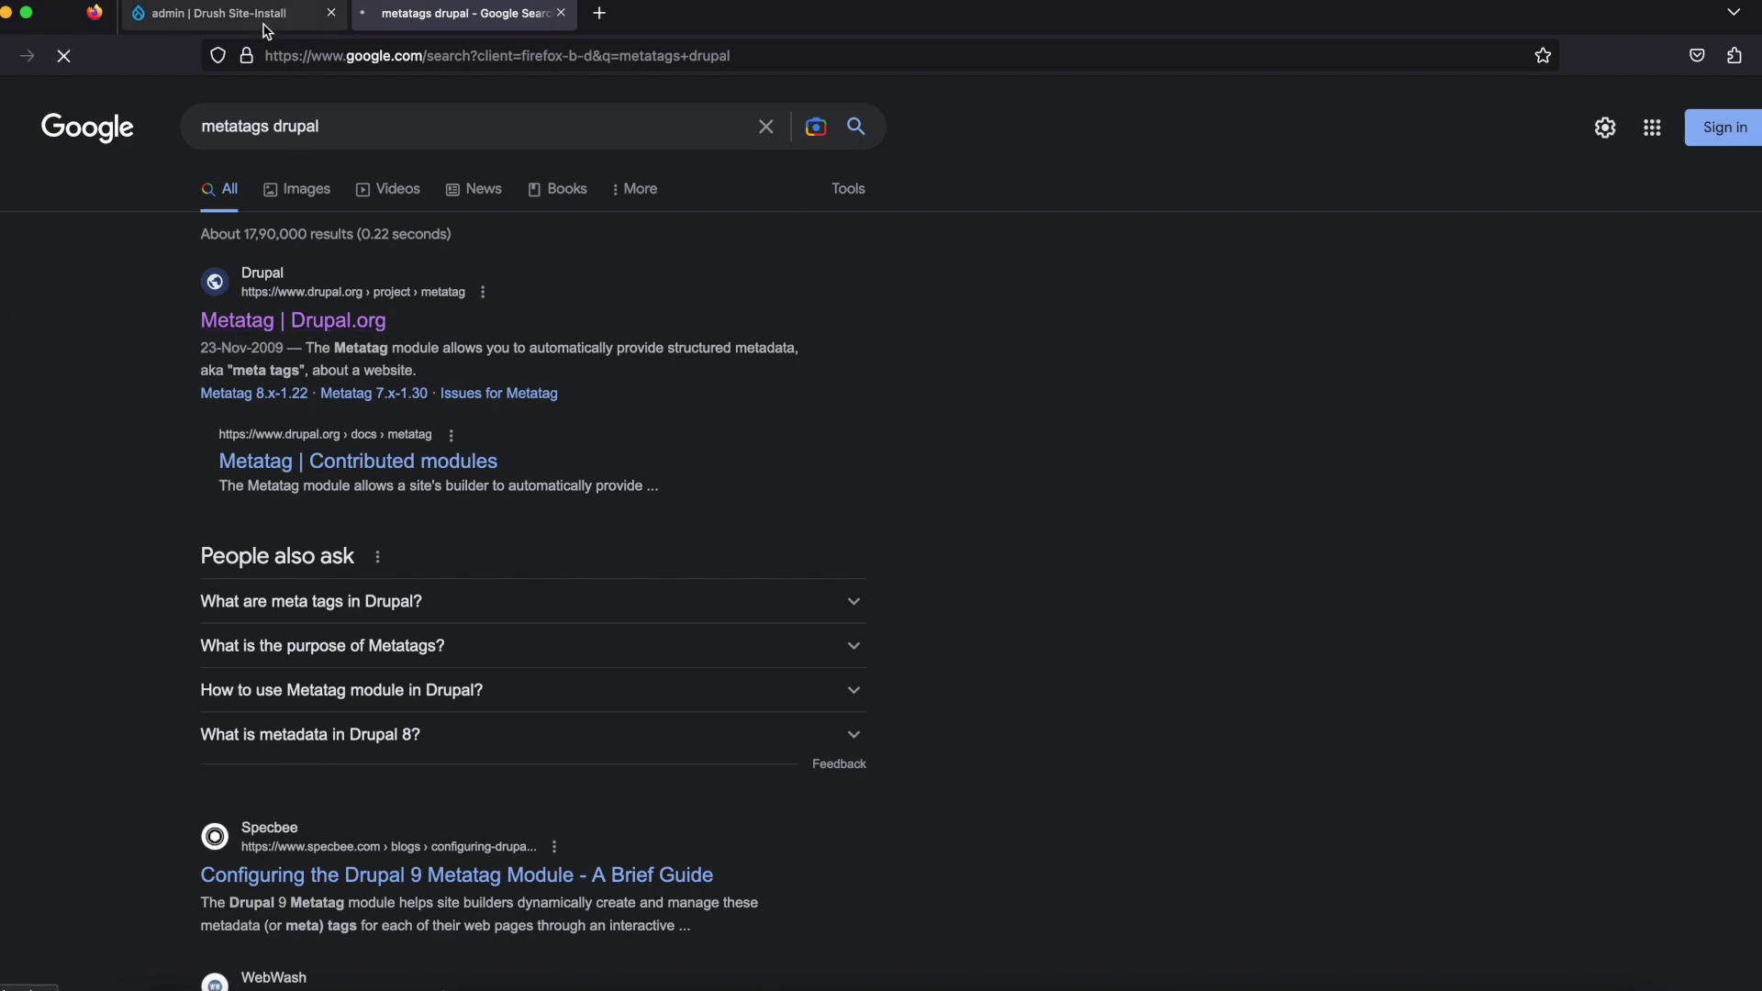
Step: Check the terminal output confirming Composer installed Metatag 1.22.0
left_click(264, 25)
left_click(666, 975)
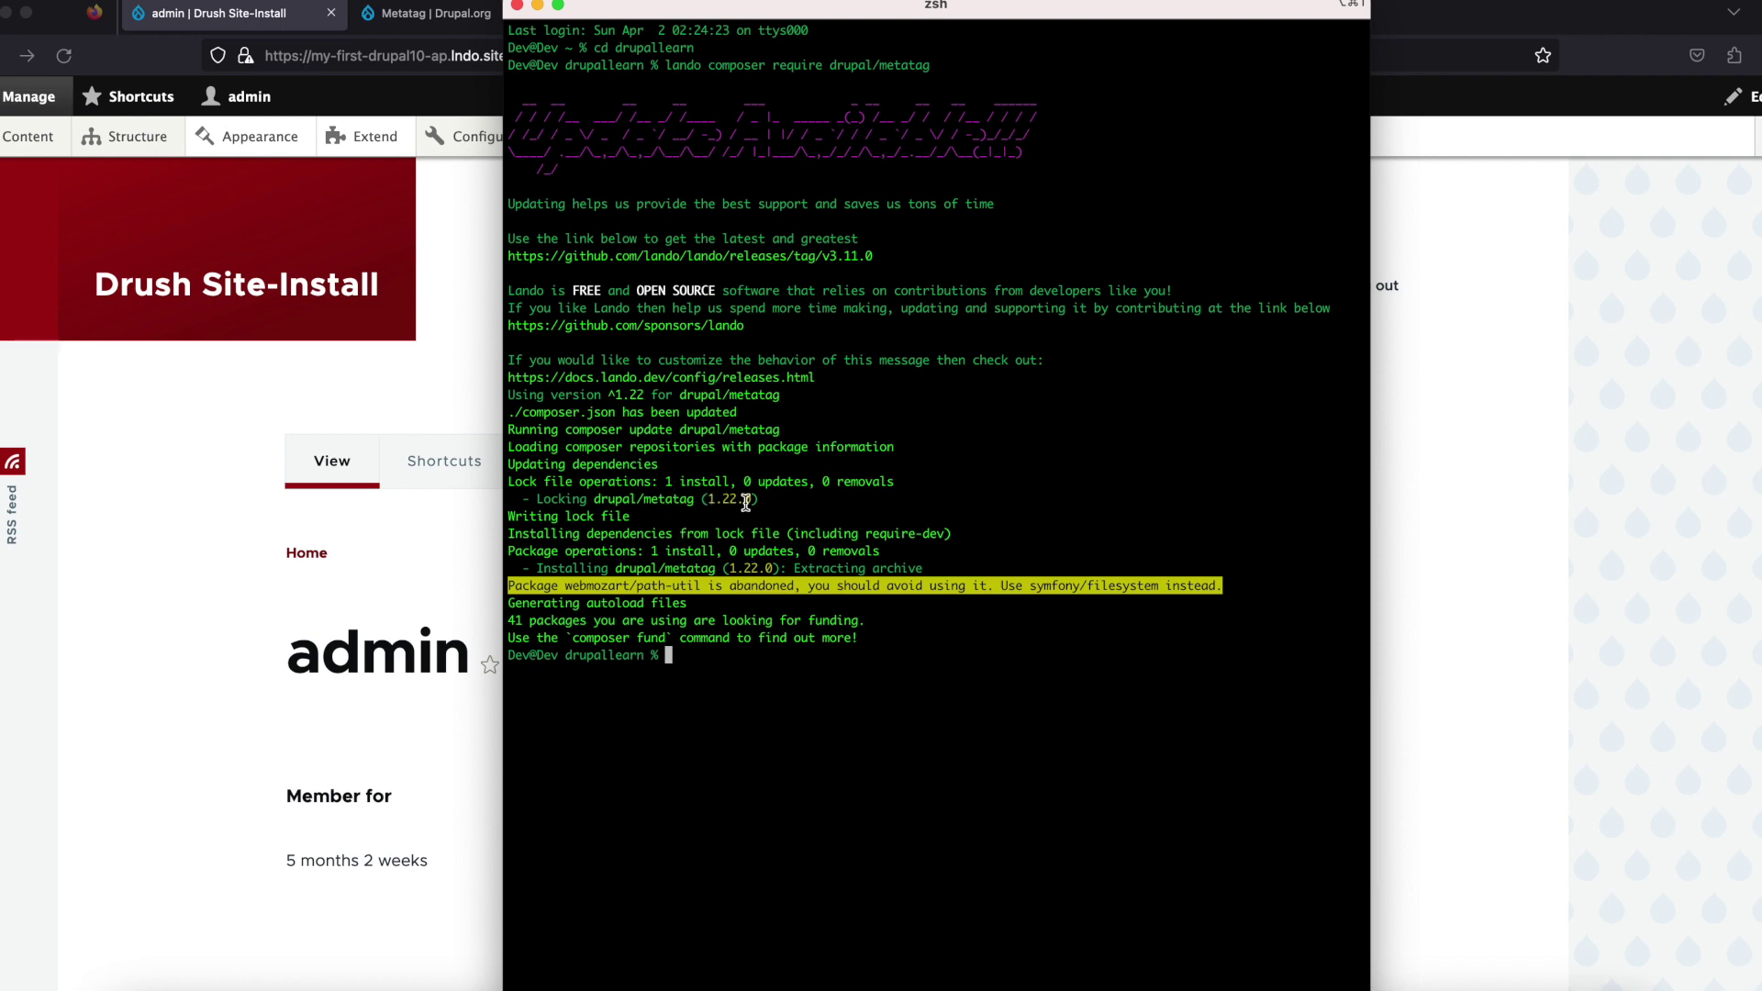
left_click(477, 382)
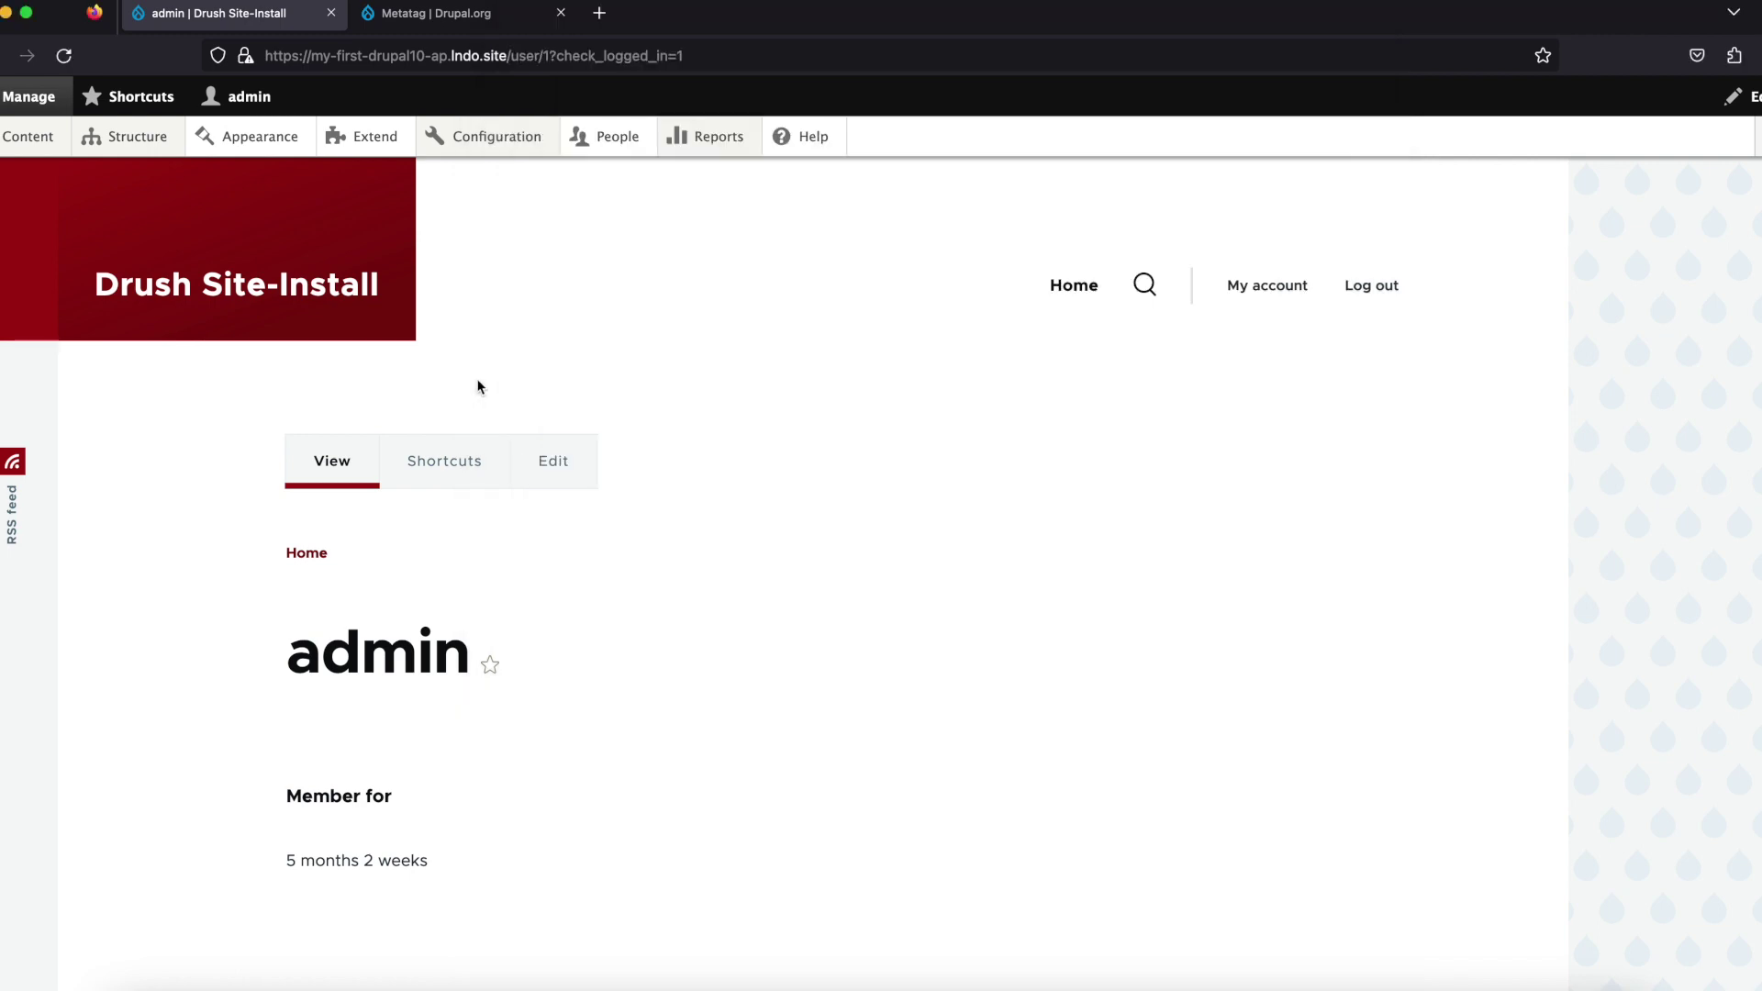
Step: Browse the Metatag Drupal.org project page's Releases and Features sections
left_click(470, 13)
scroll(738, 493, "down", 20)
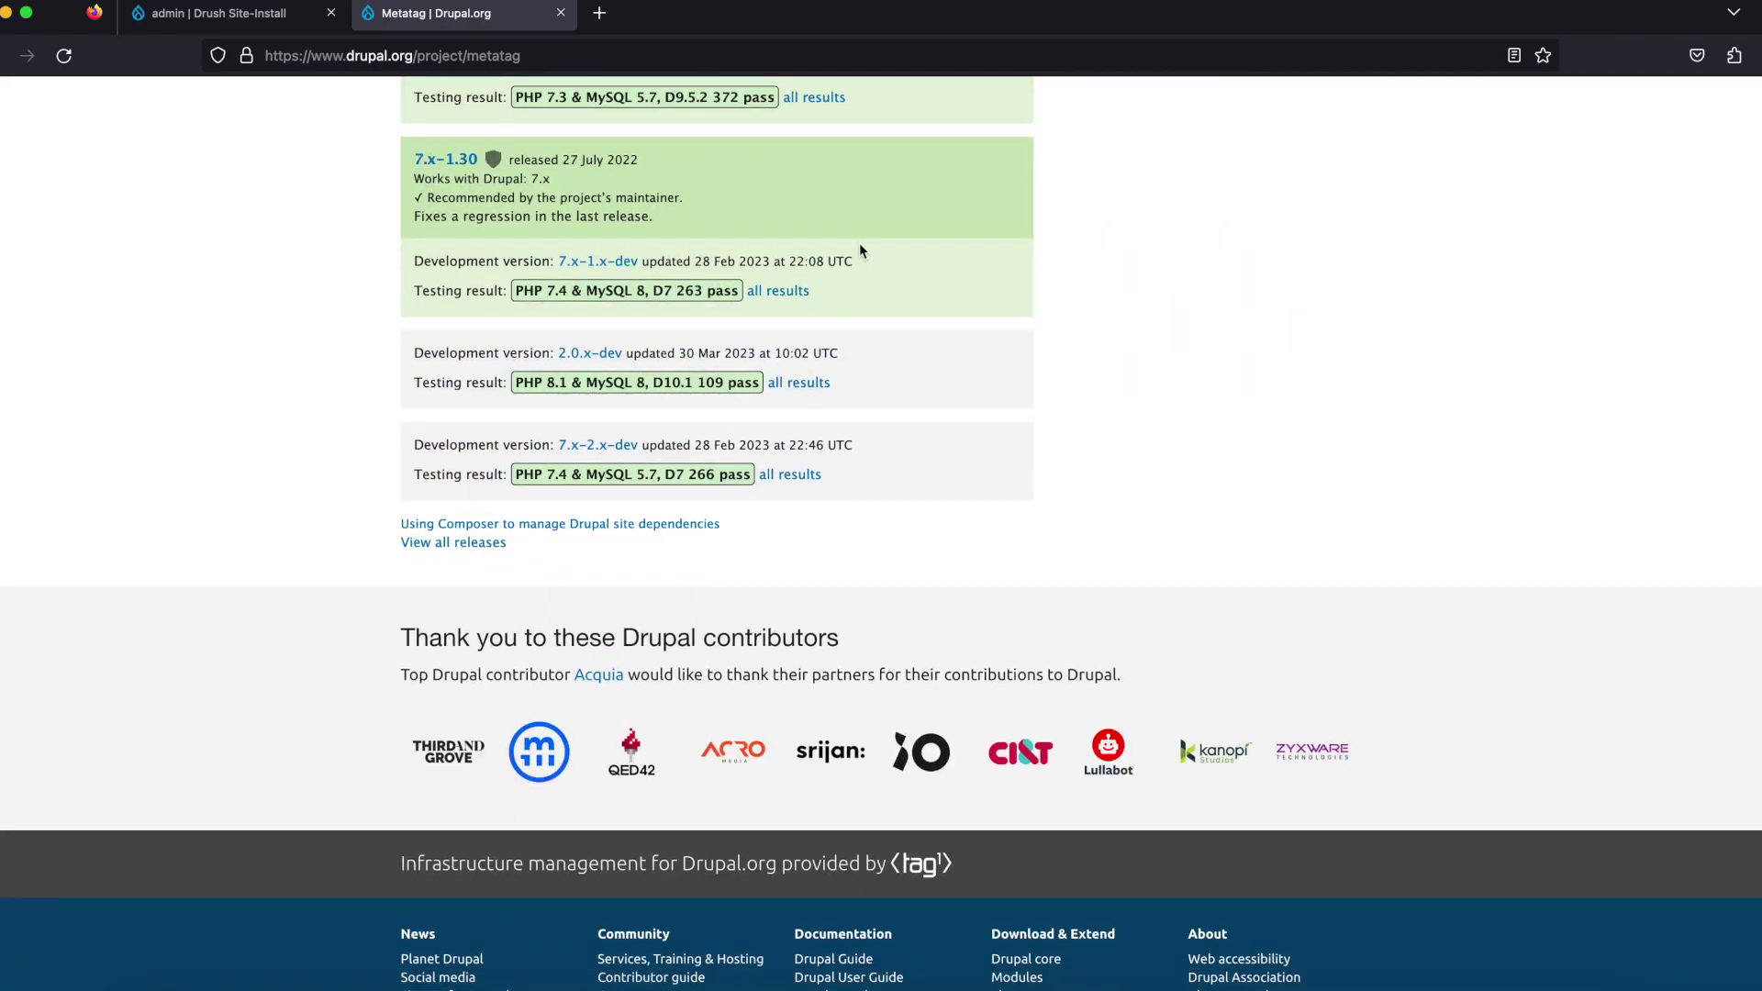
scroll(858, 242, "up", 6)
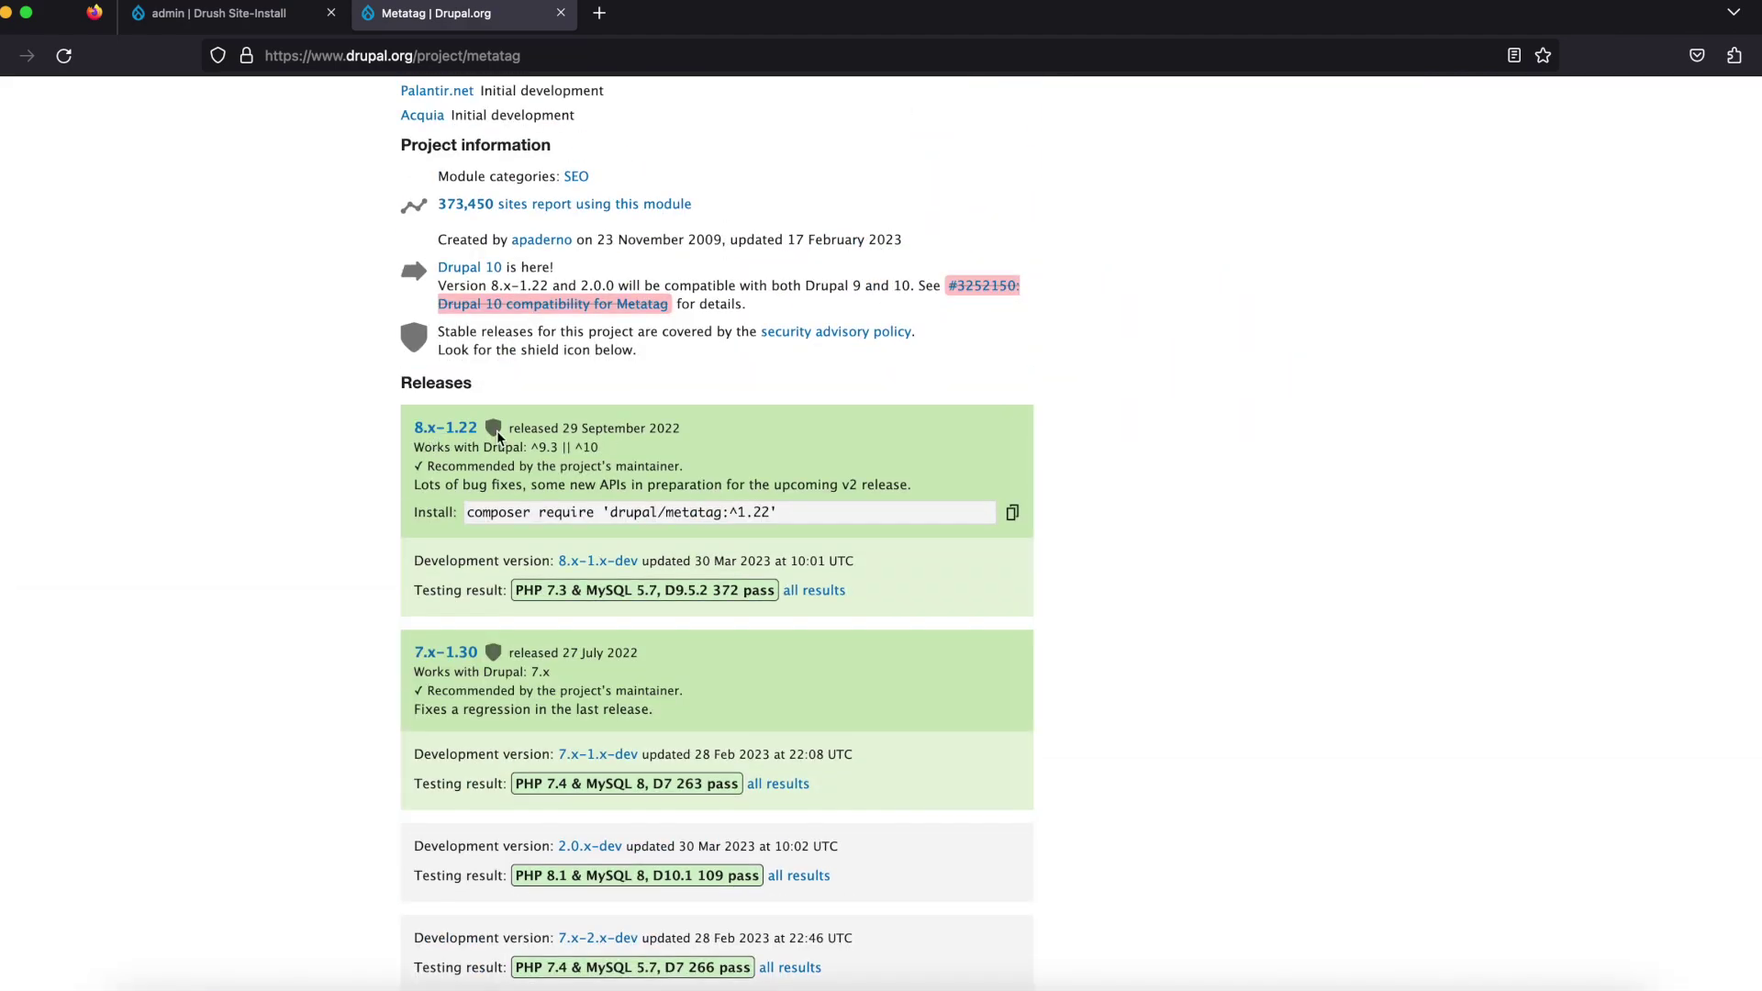
scroll(955, 308, "up", 15)
scroll(985, 291, "down", 2)
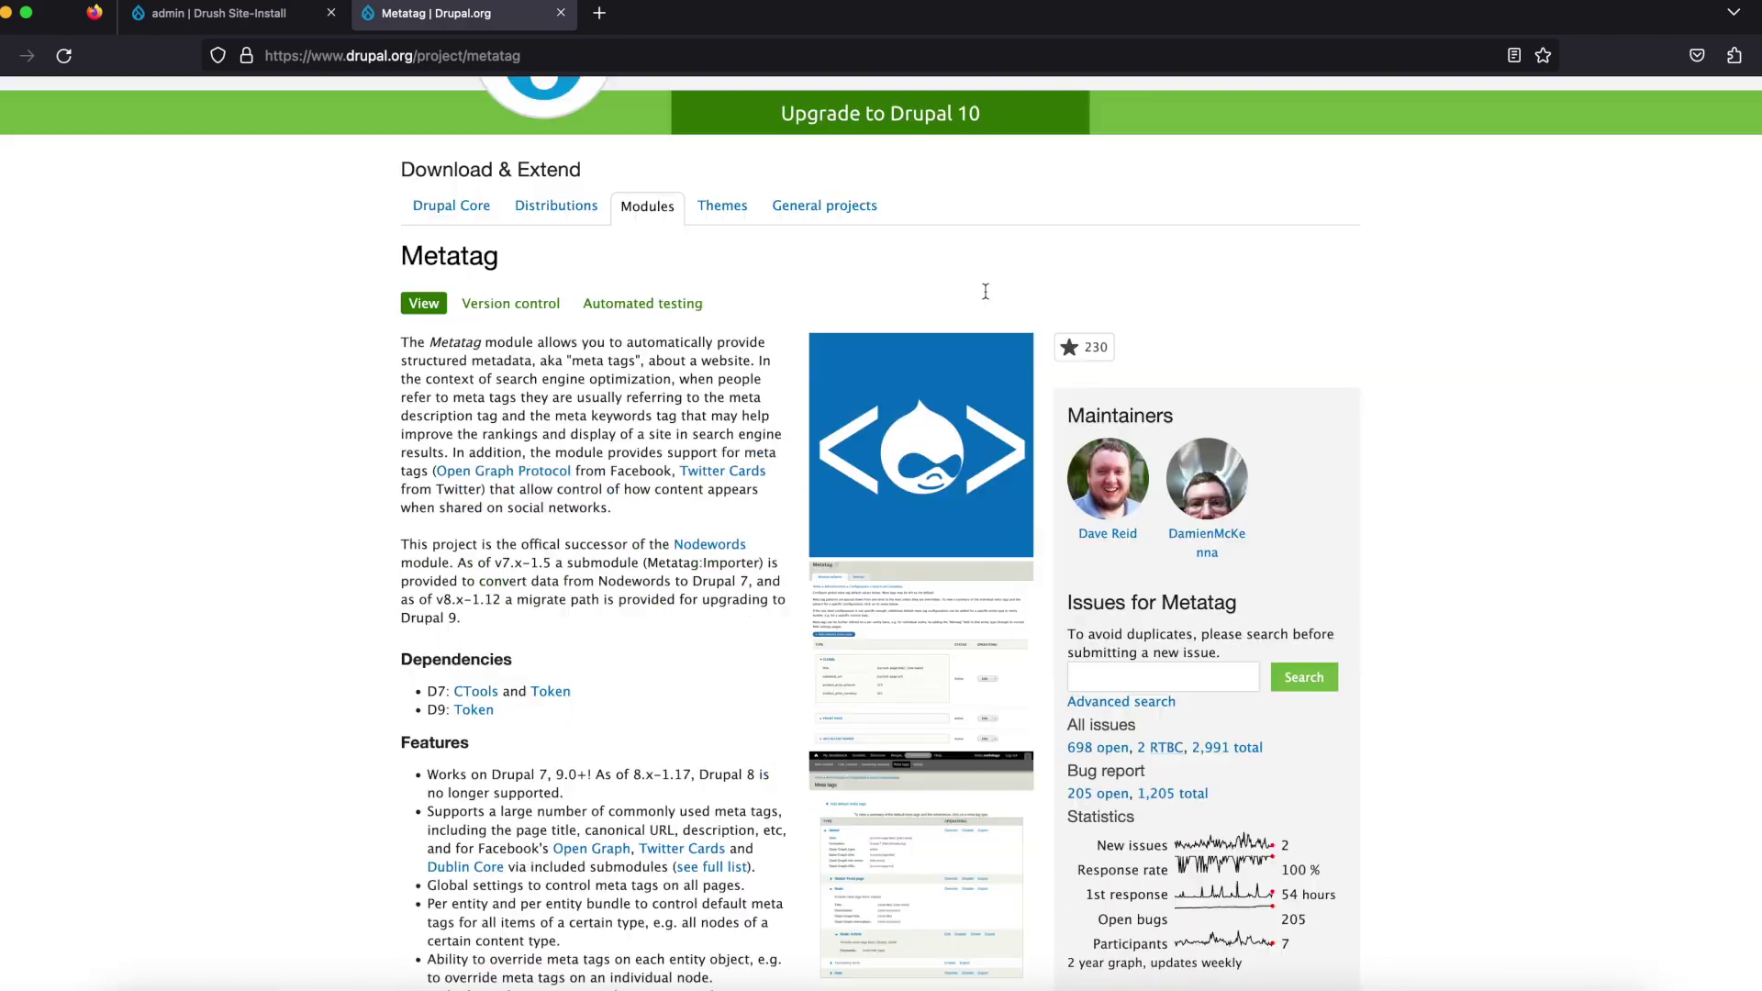
scroll(986, 291, "down", 8)
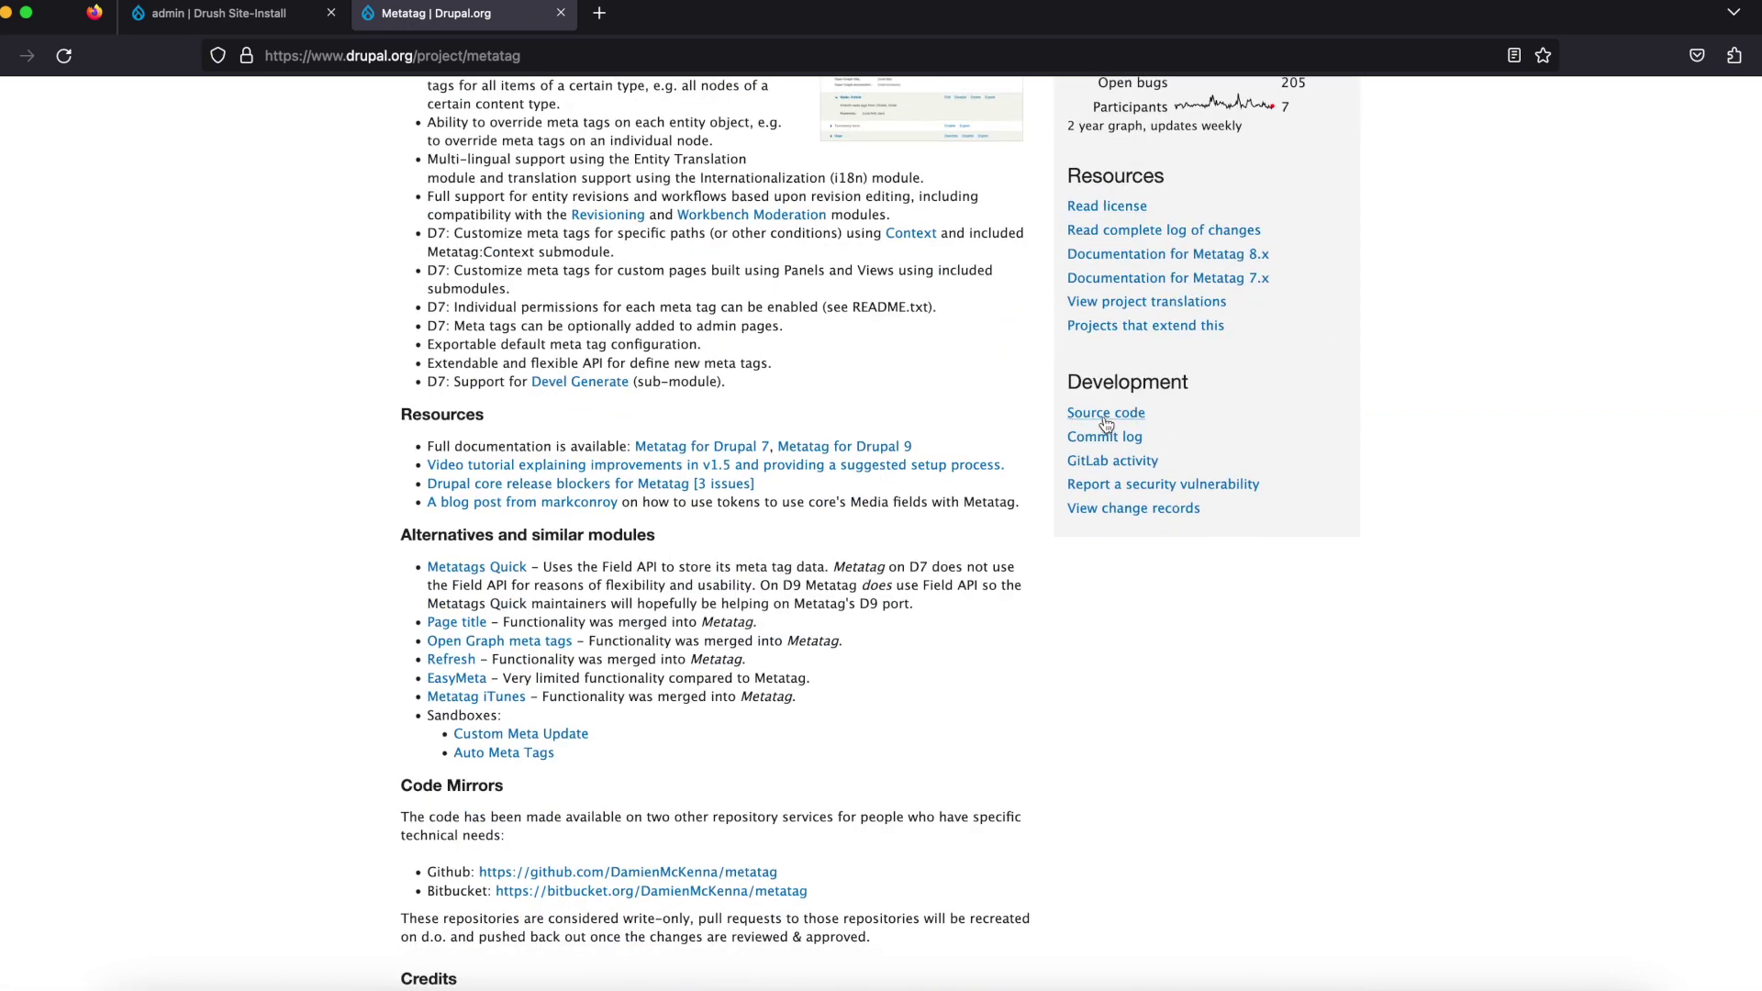
Step: Read the installation and configuration notes in the Metatag GitLab README
left_click(1108, 413)
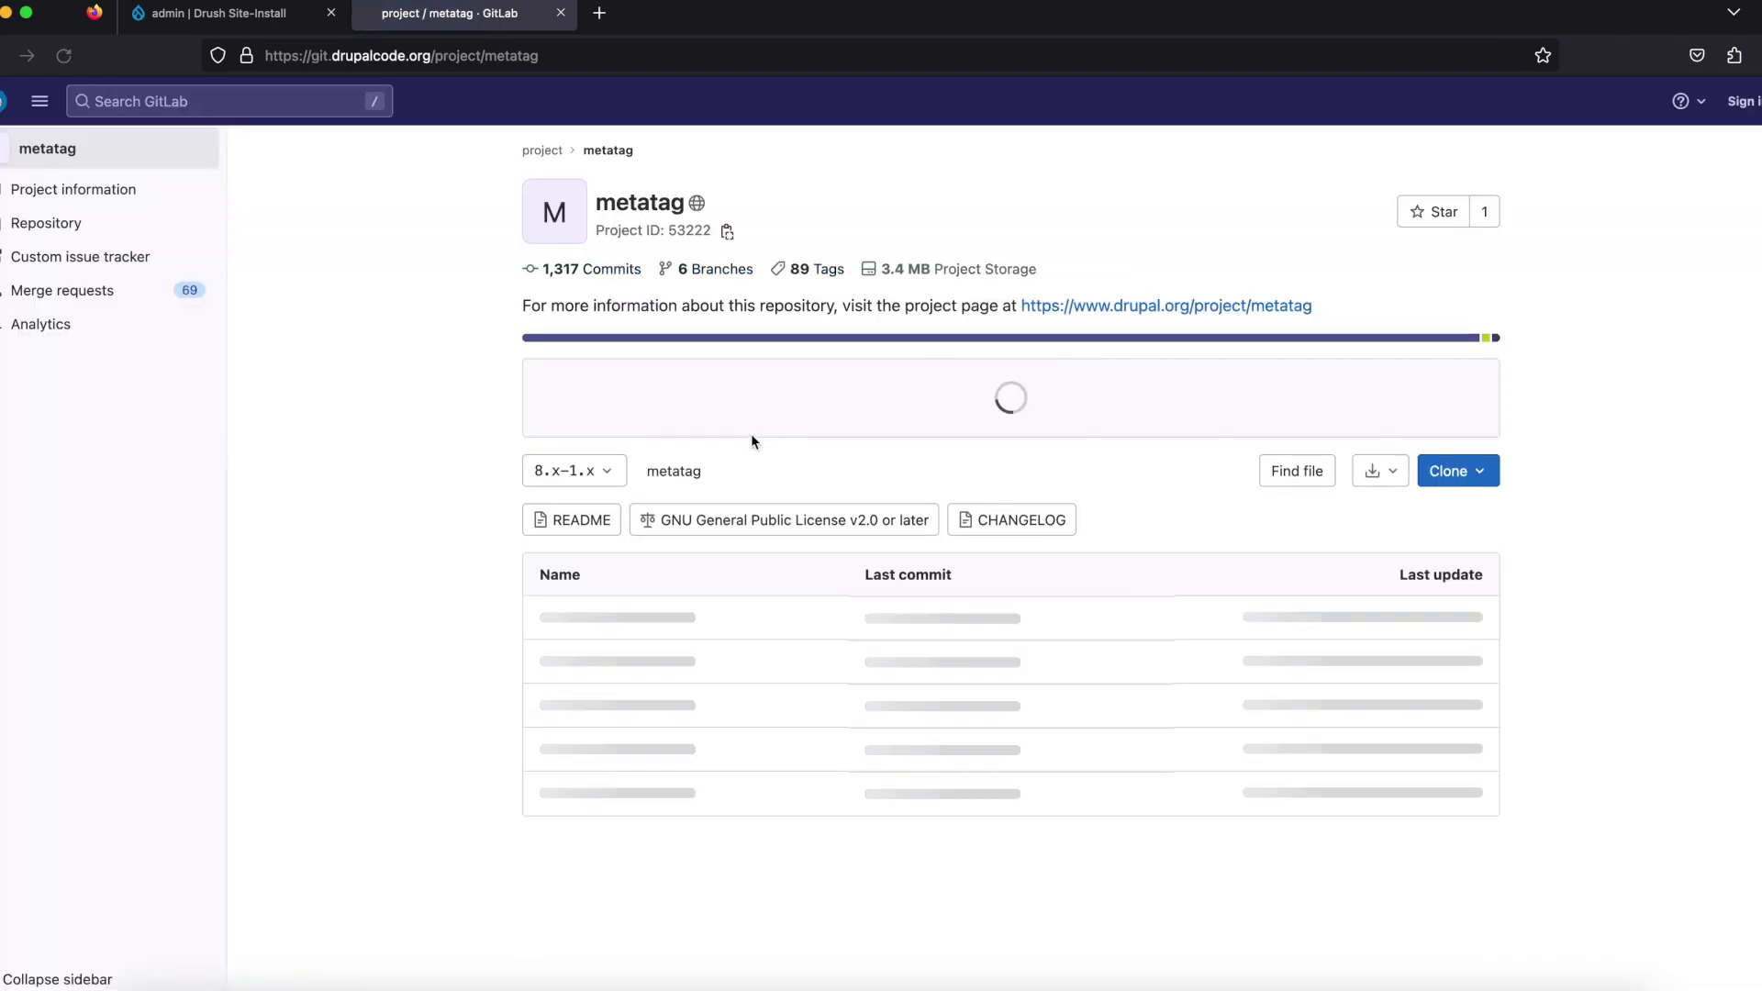
scroll(711, 444, "down", 20)
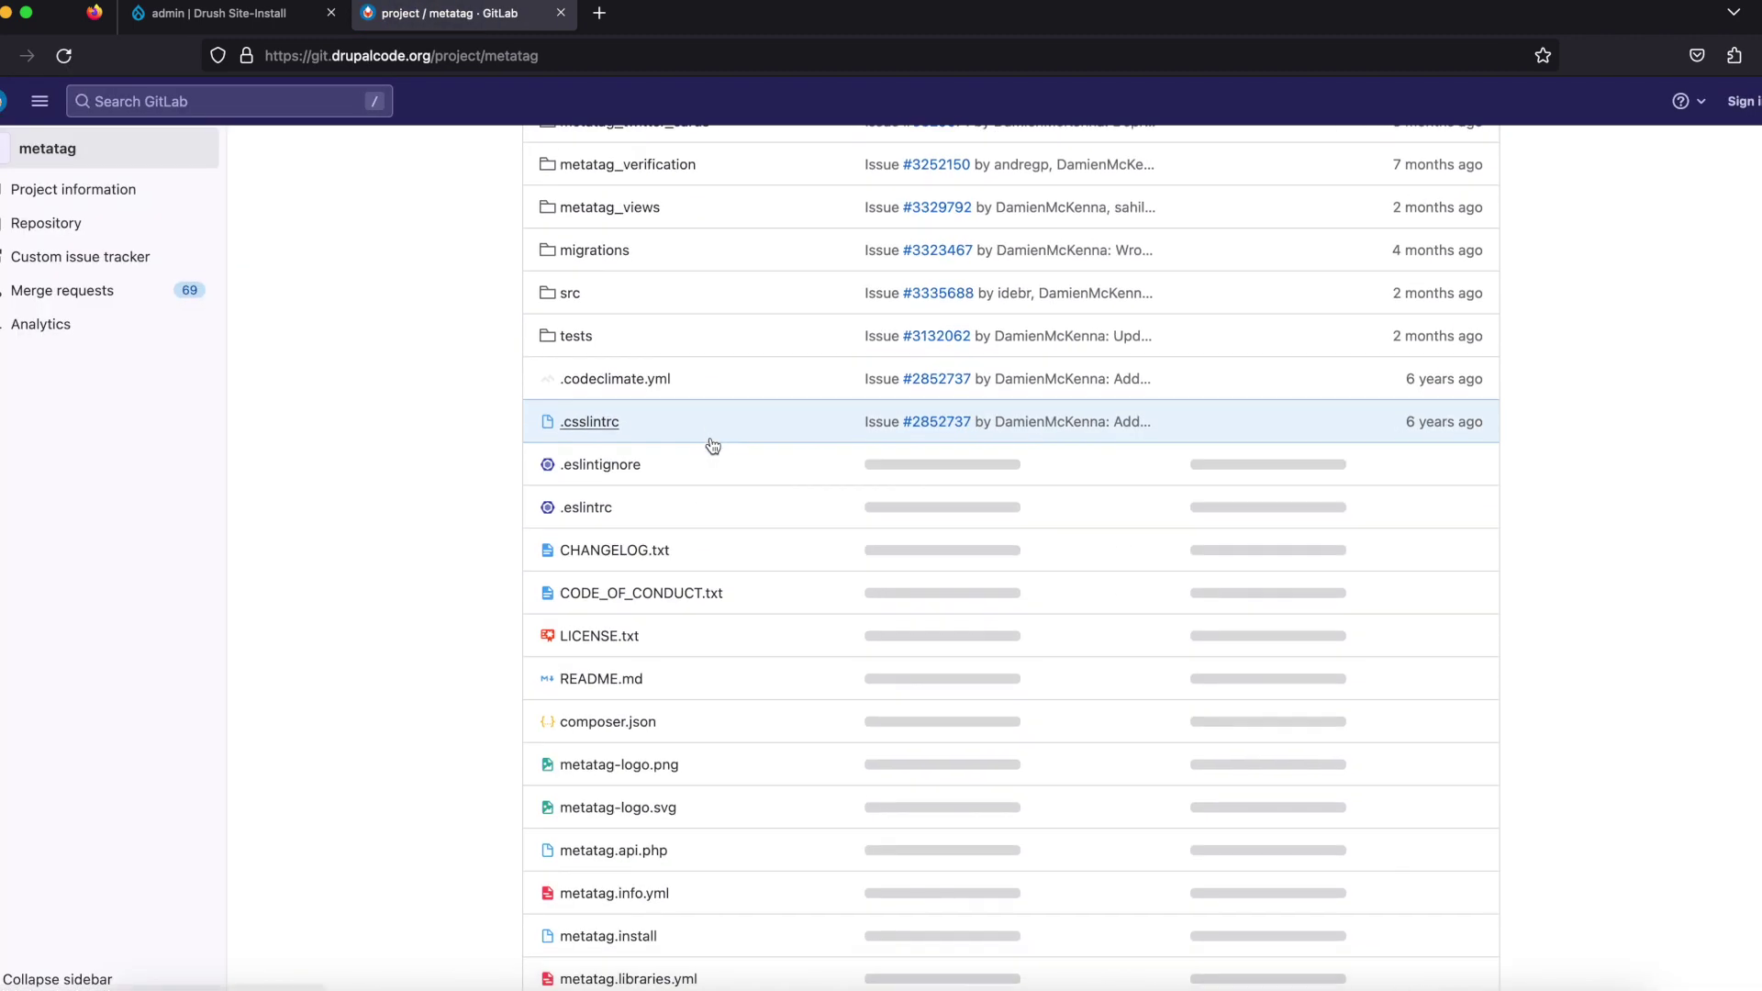
scroll(710, 438, "up", 5)
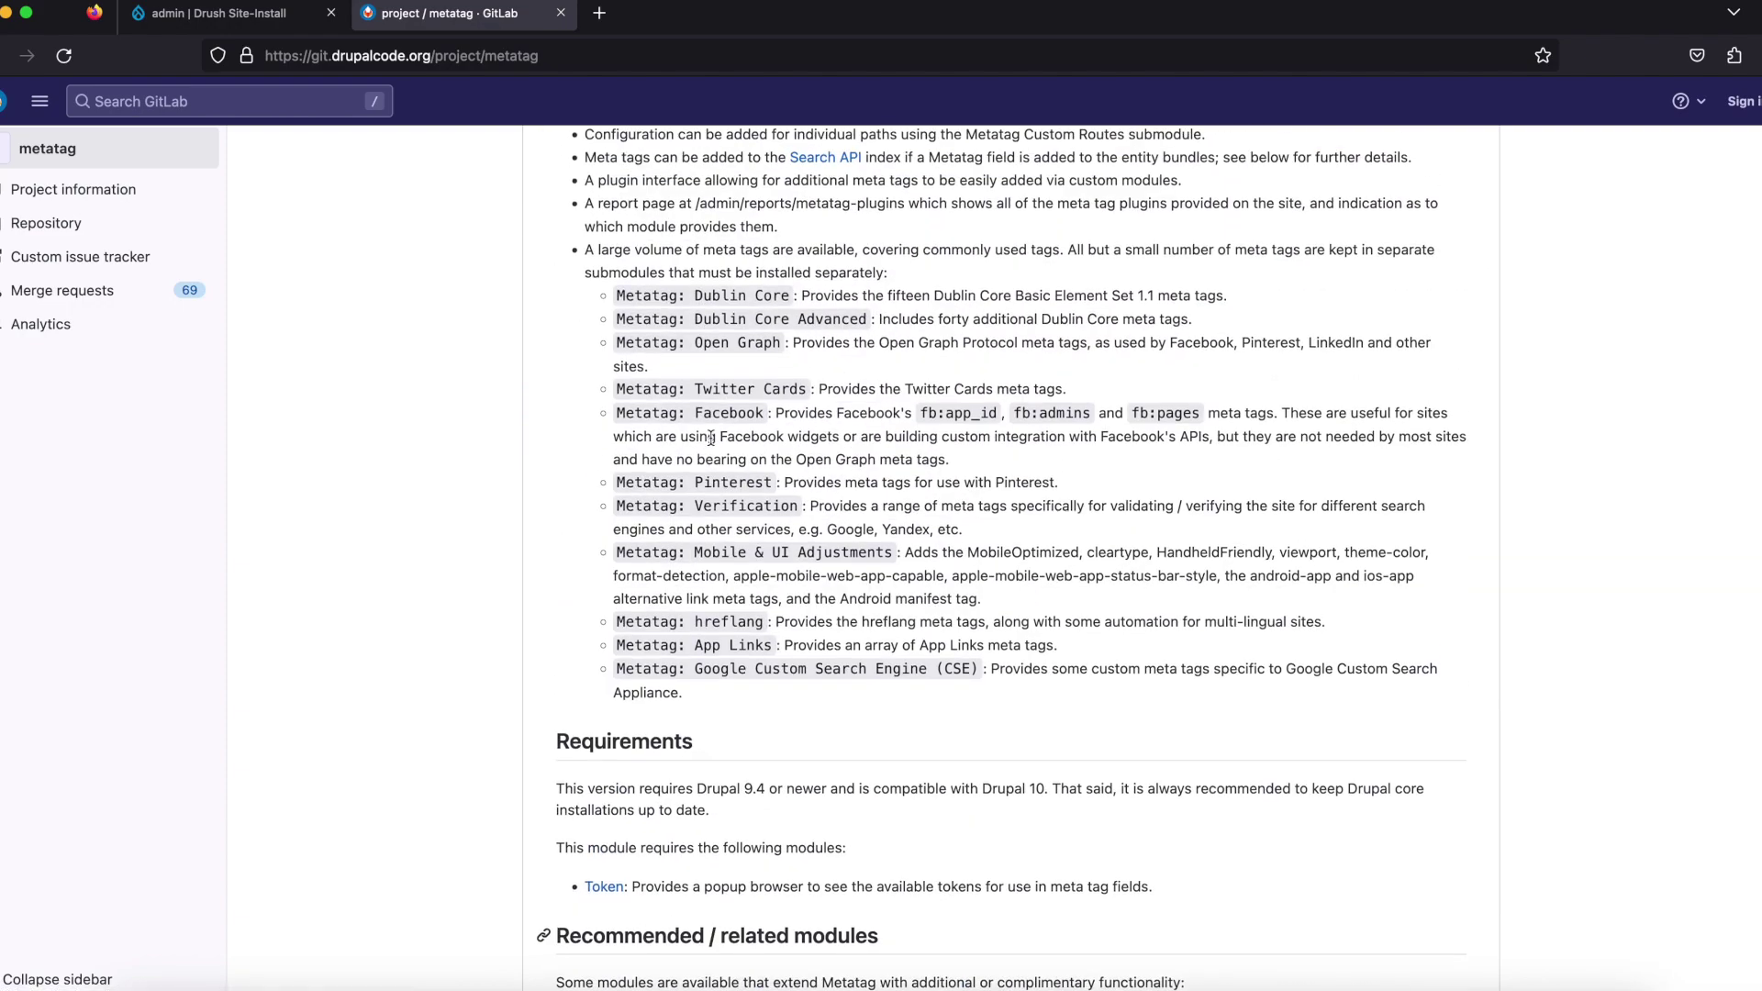
scroll(710, 439, "down", 20)
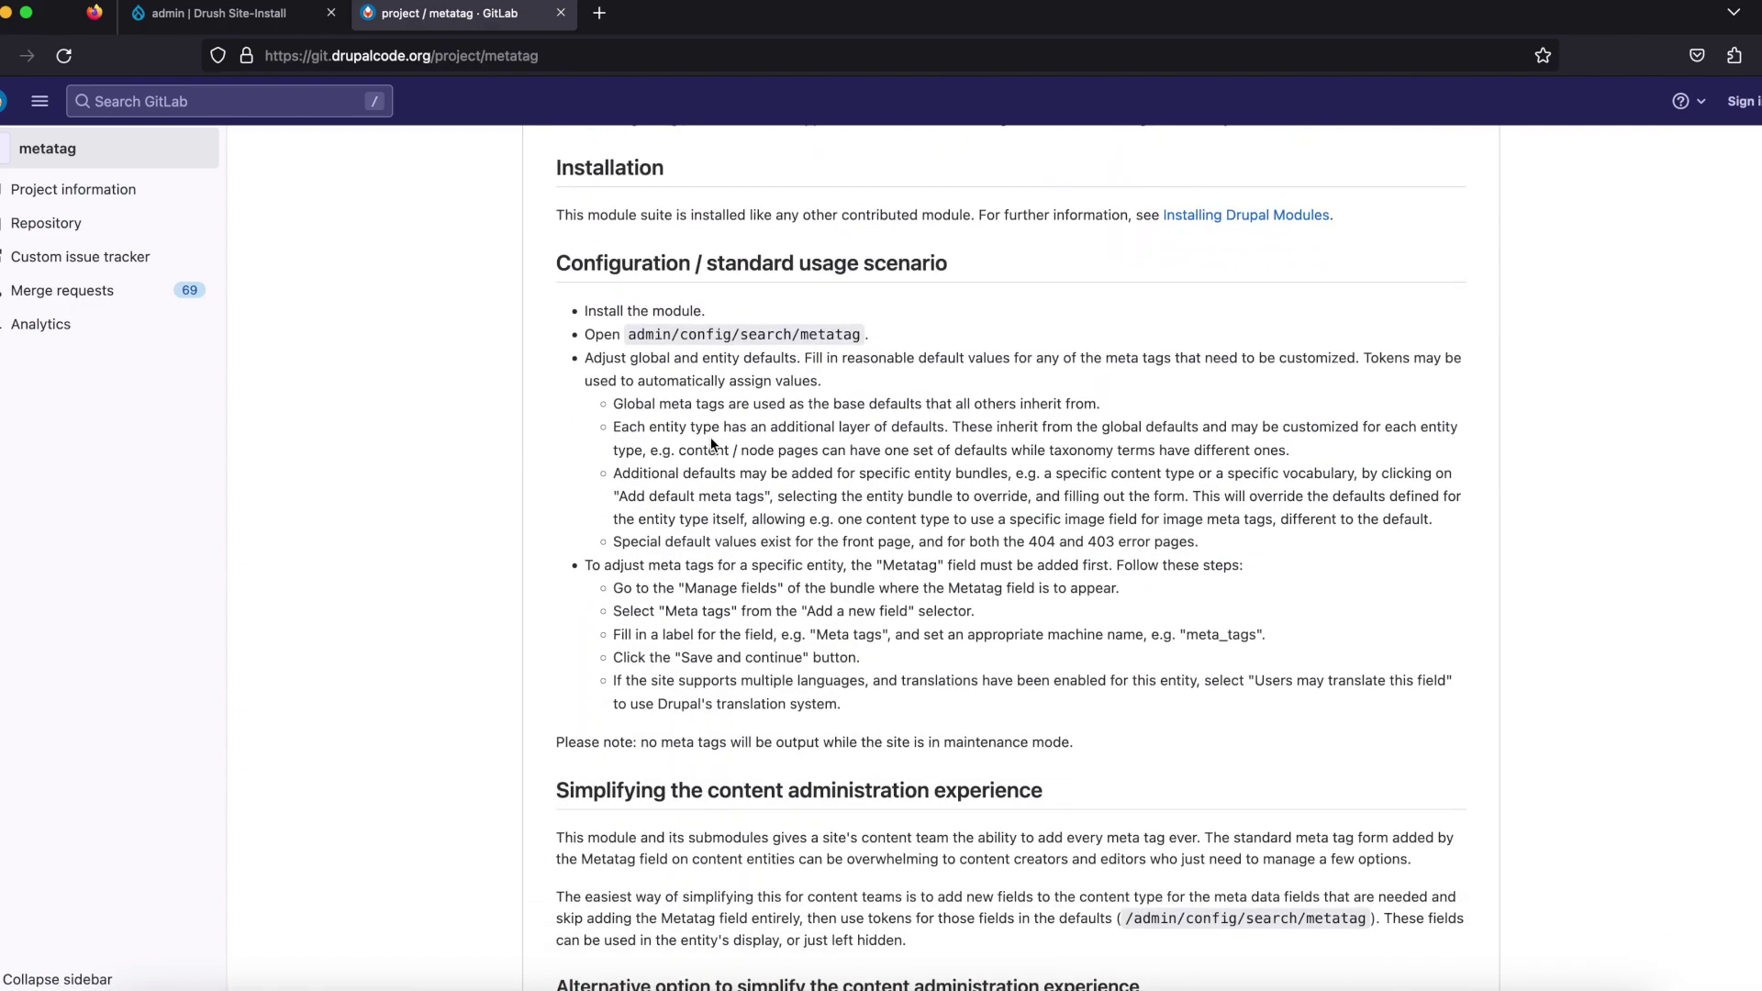
scroll(710, 438, "down", 10)
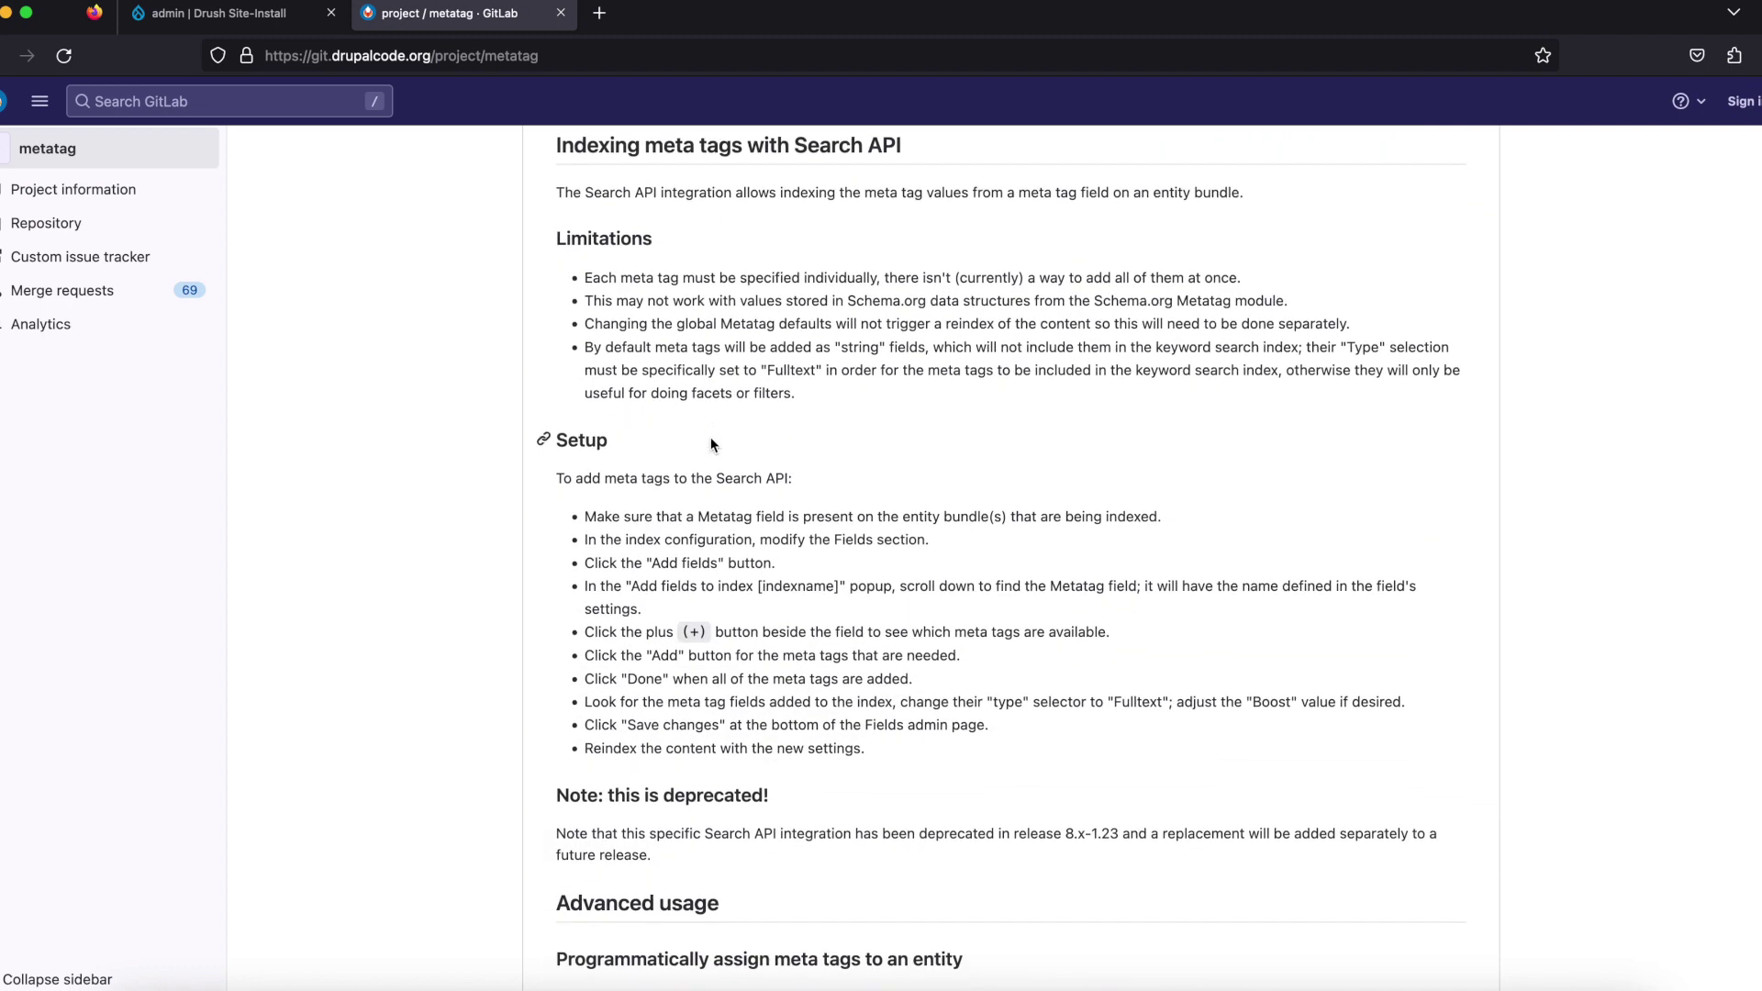
left_click(305, 20)
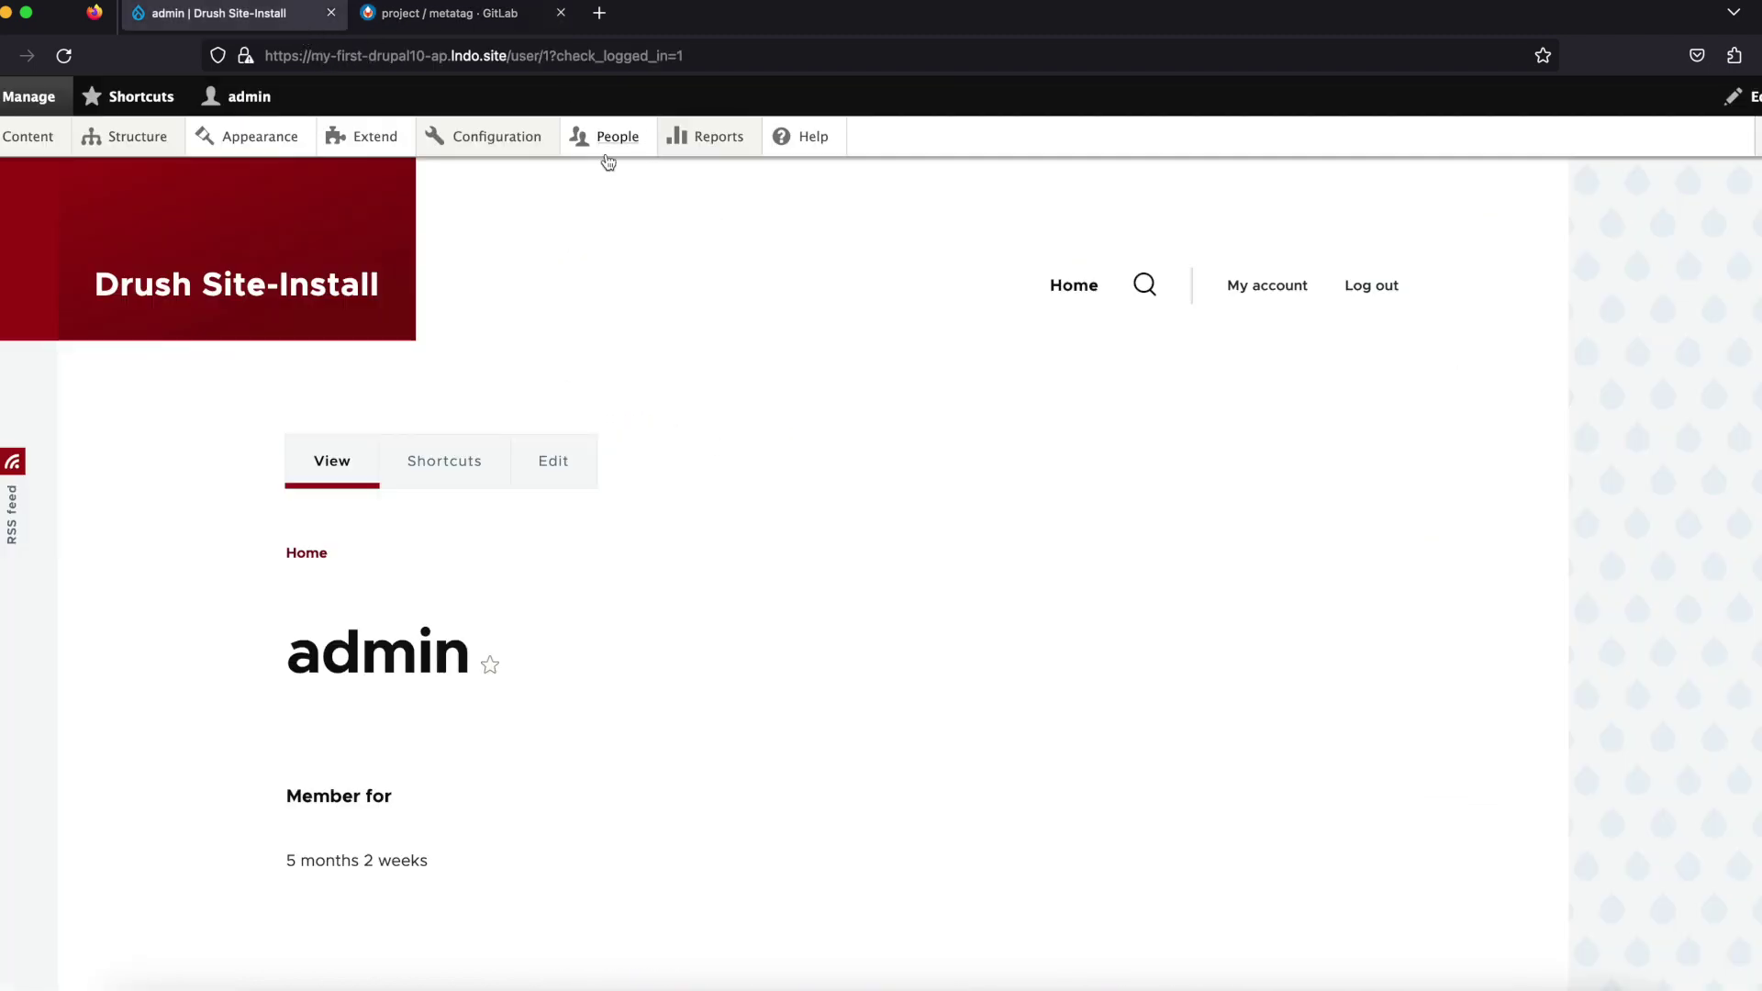
Step: Filter Extend for 'metat', tick Metatag, and install the module
mouse_move(425, 134)
left_click(365, 136)
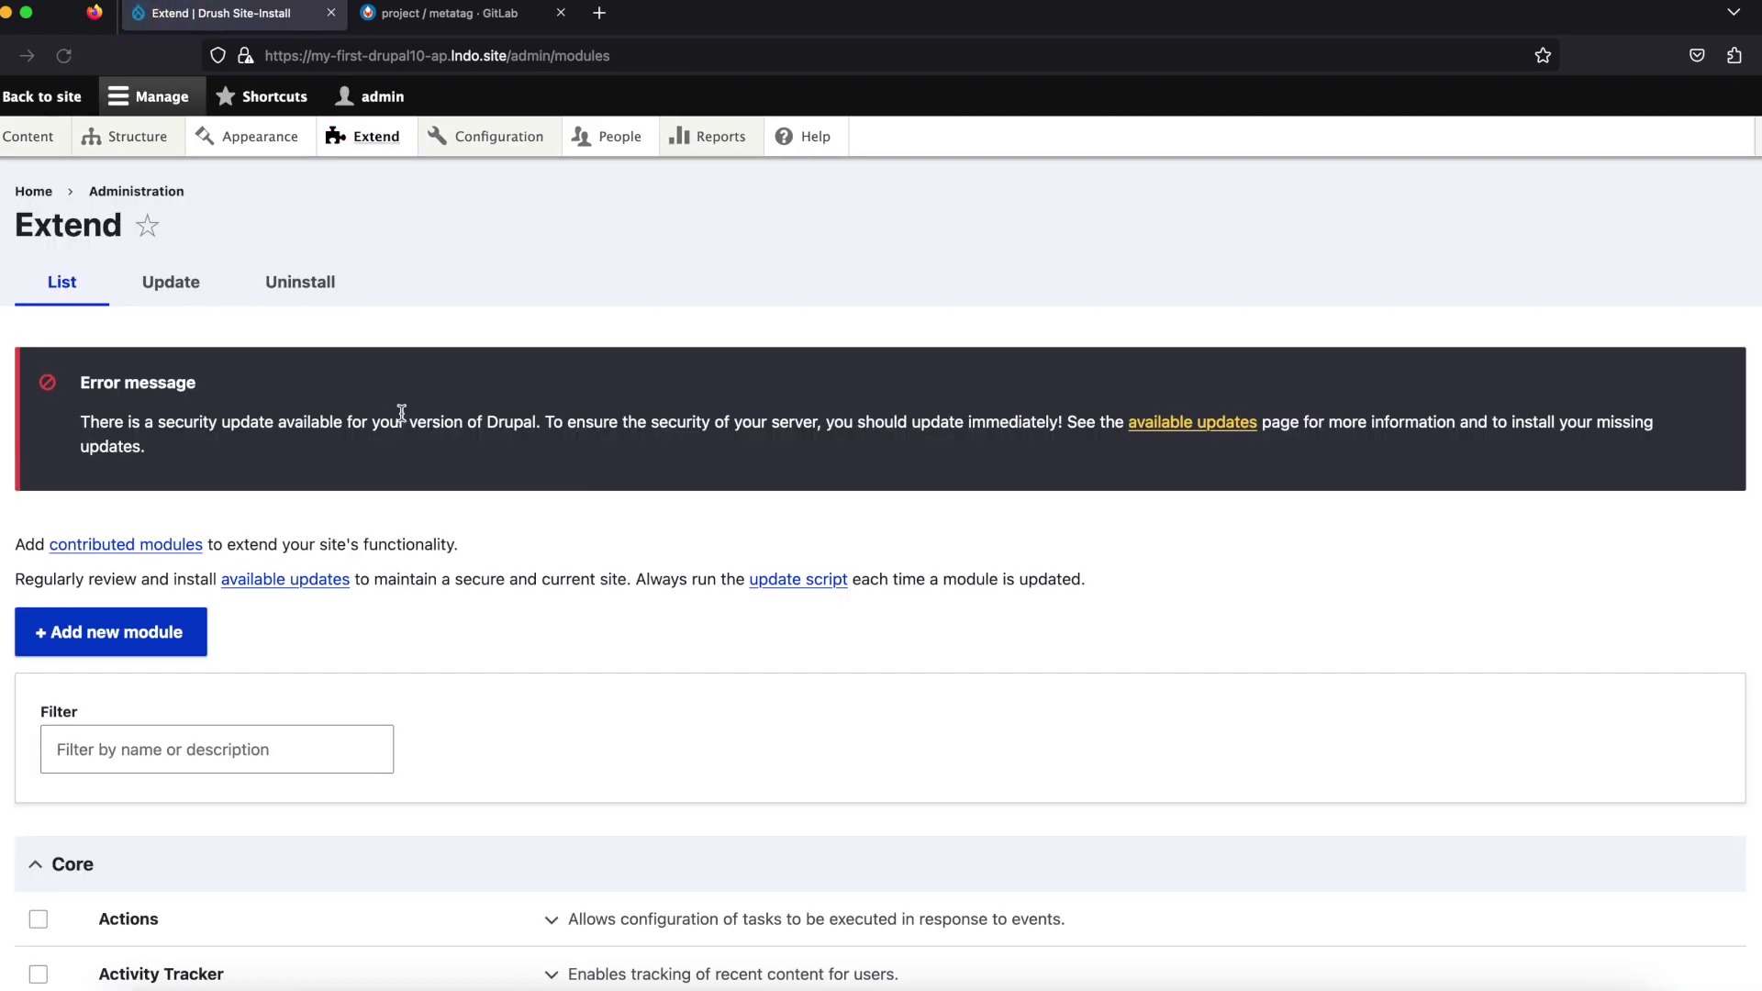
left_click(278, 745)
type("me")
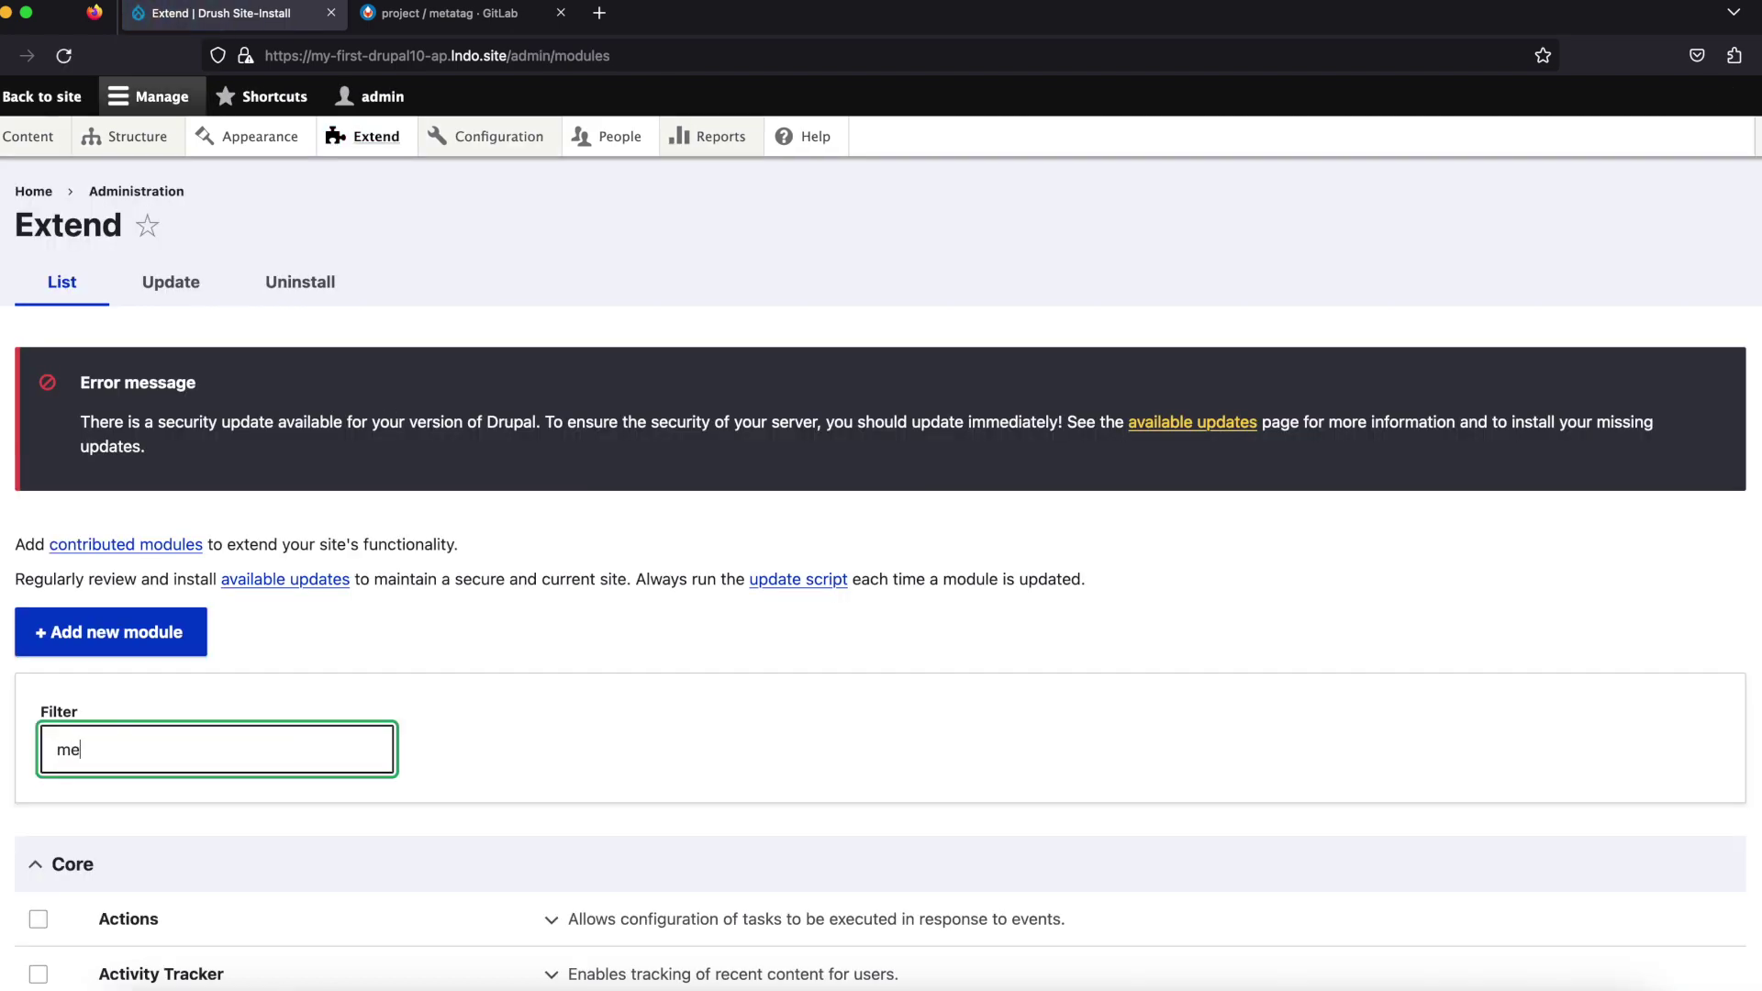
type("tata")
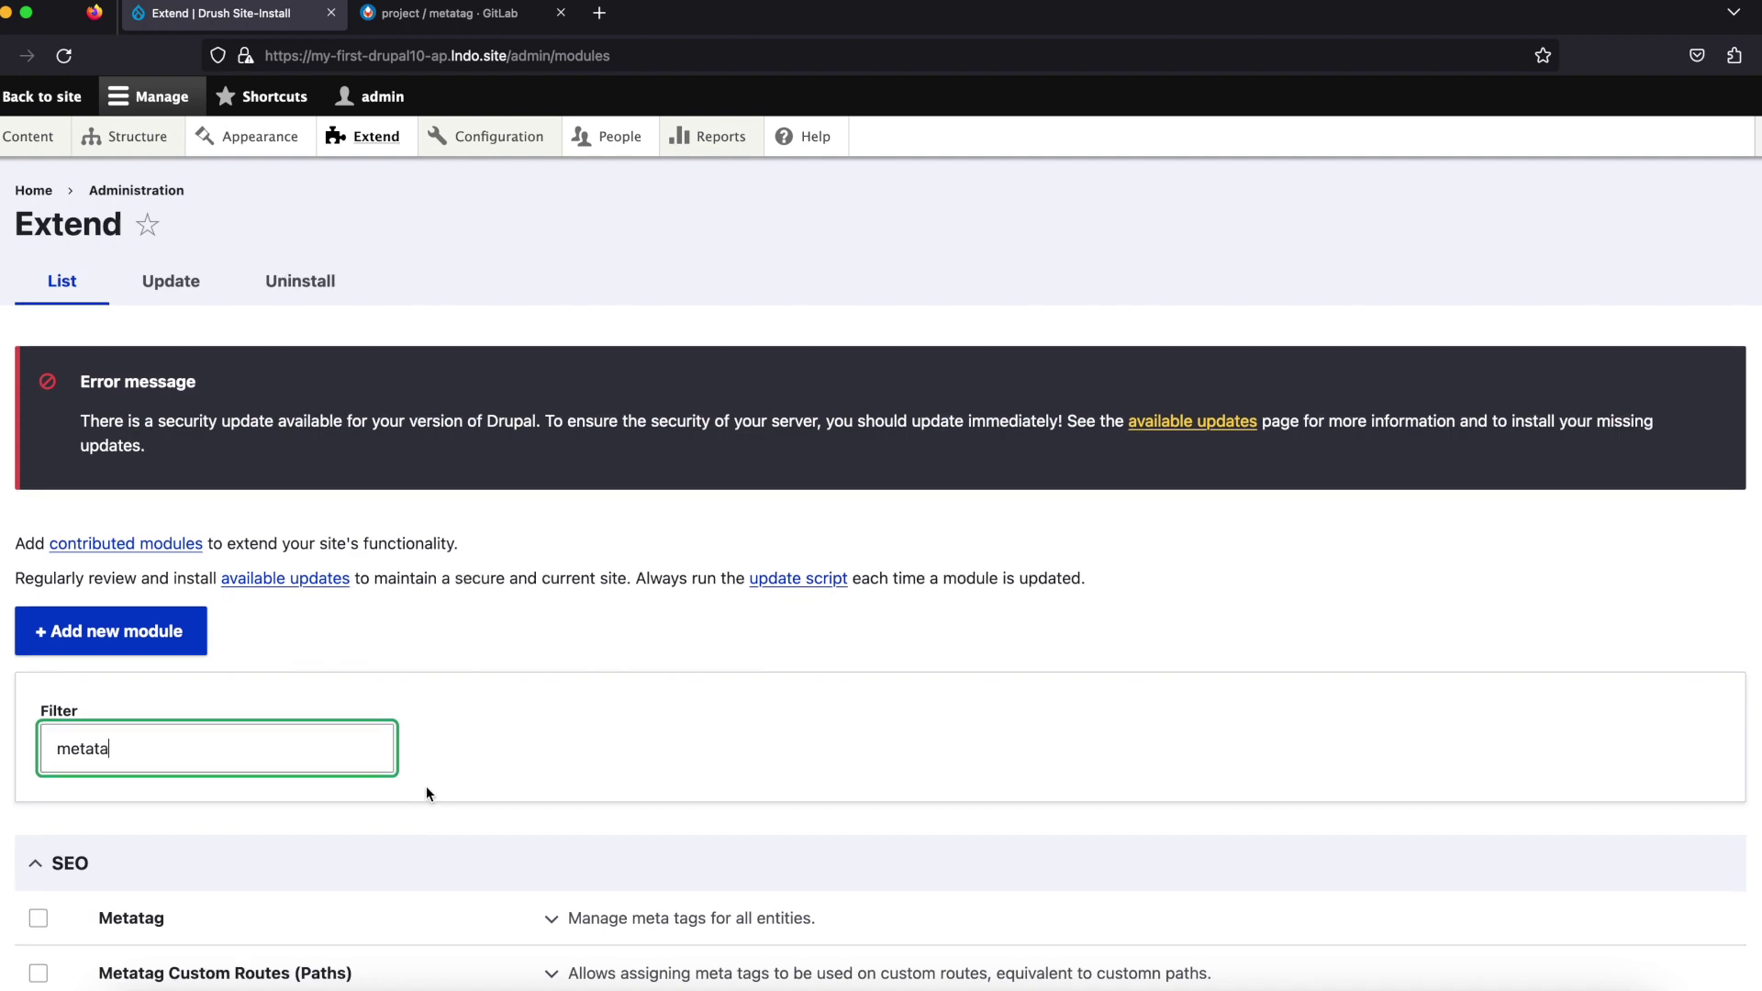
scroll(426, 785, "down", 5)
left_click(158, 394)
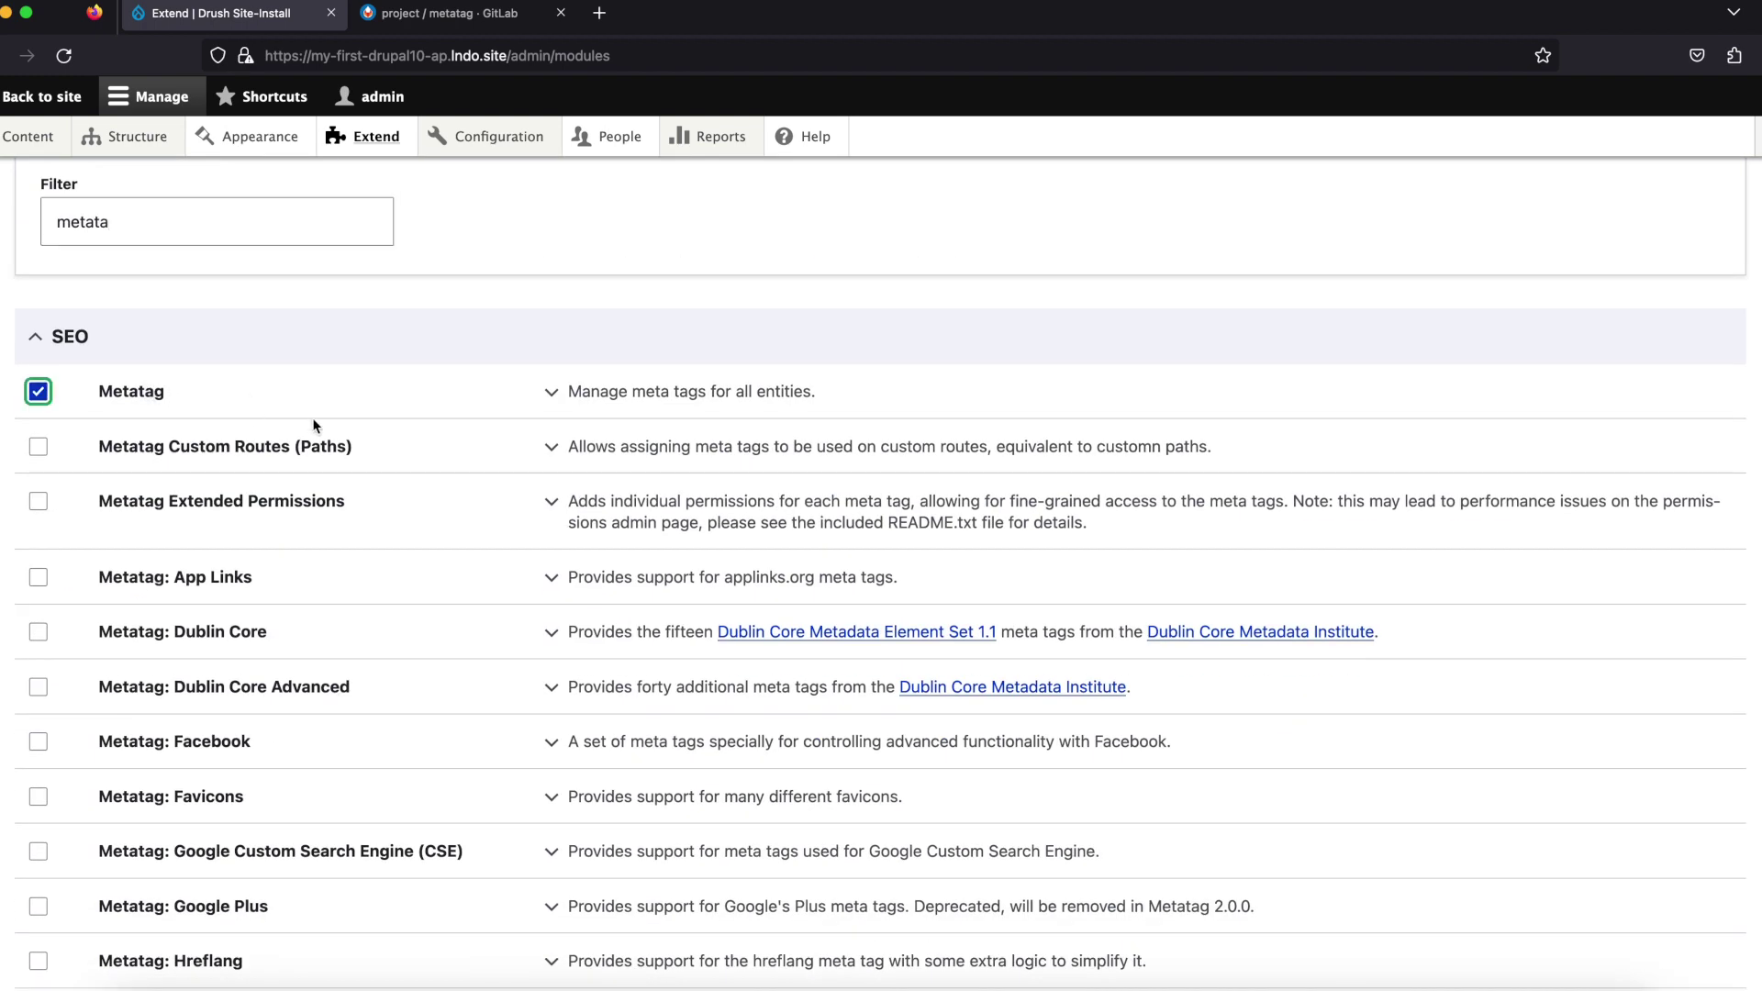
scroll(313, 424, "down", 7)
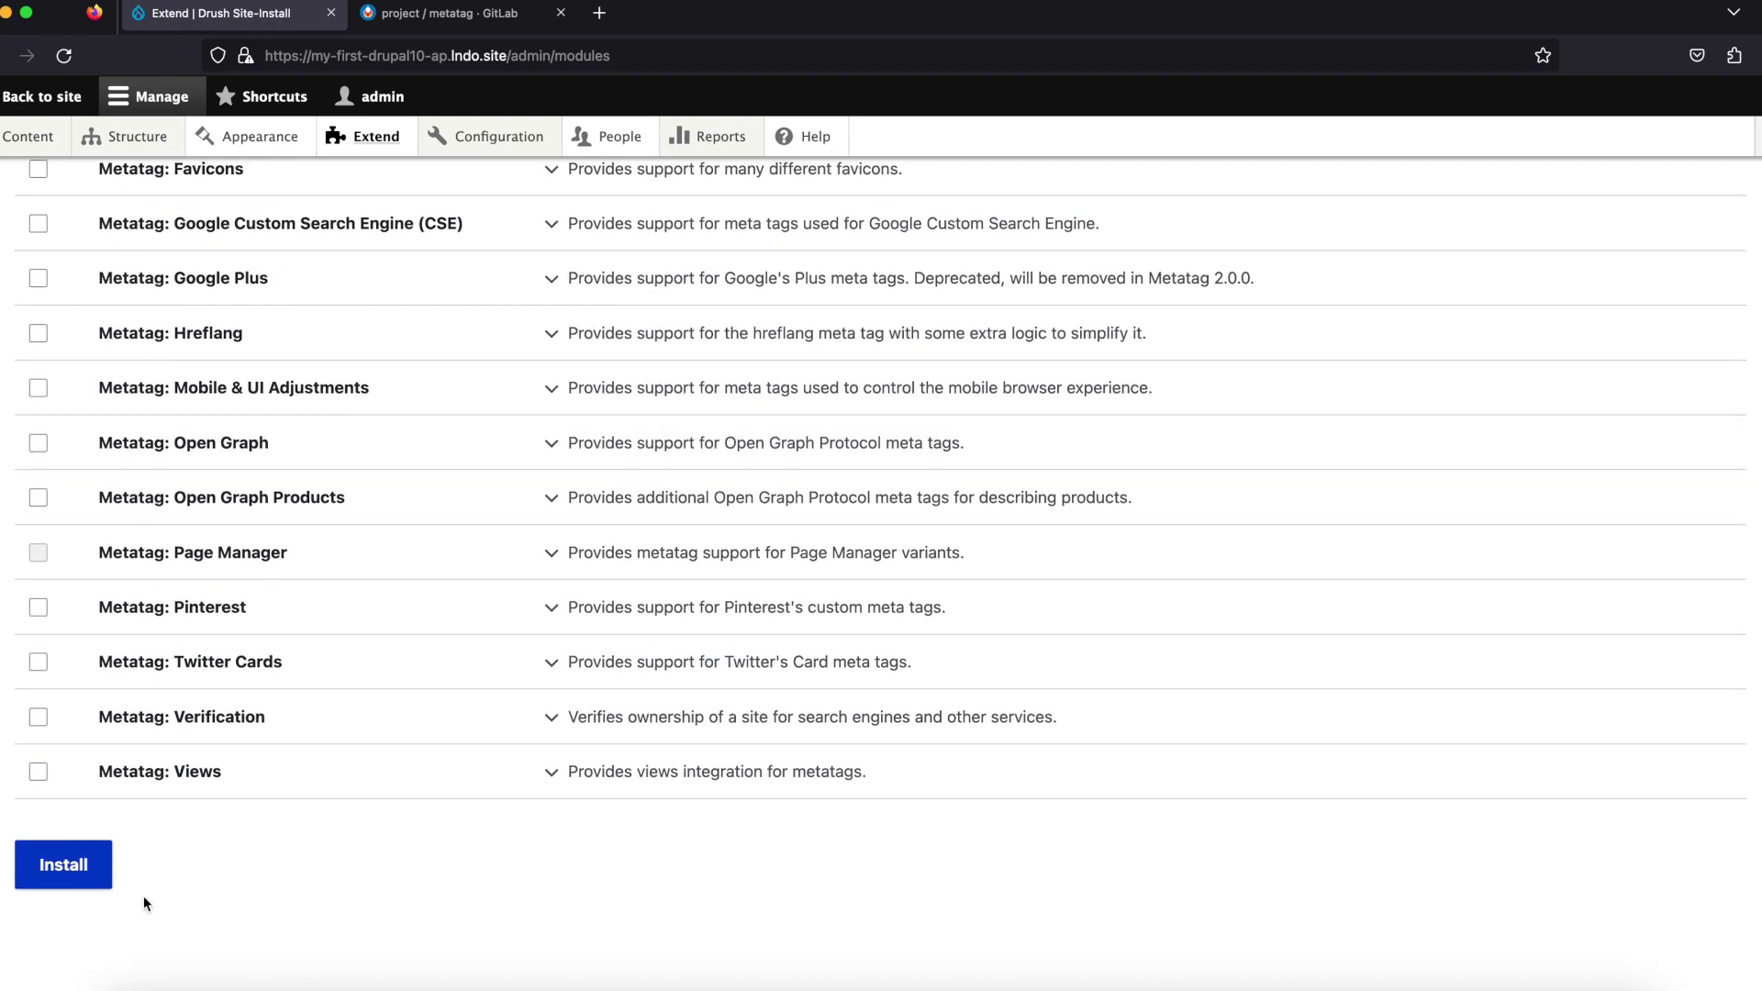
scroll(416, 471, "up", 1)
scroll(415, 470, "up", 7)
scroll(415, 470, "down", 7)
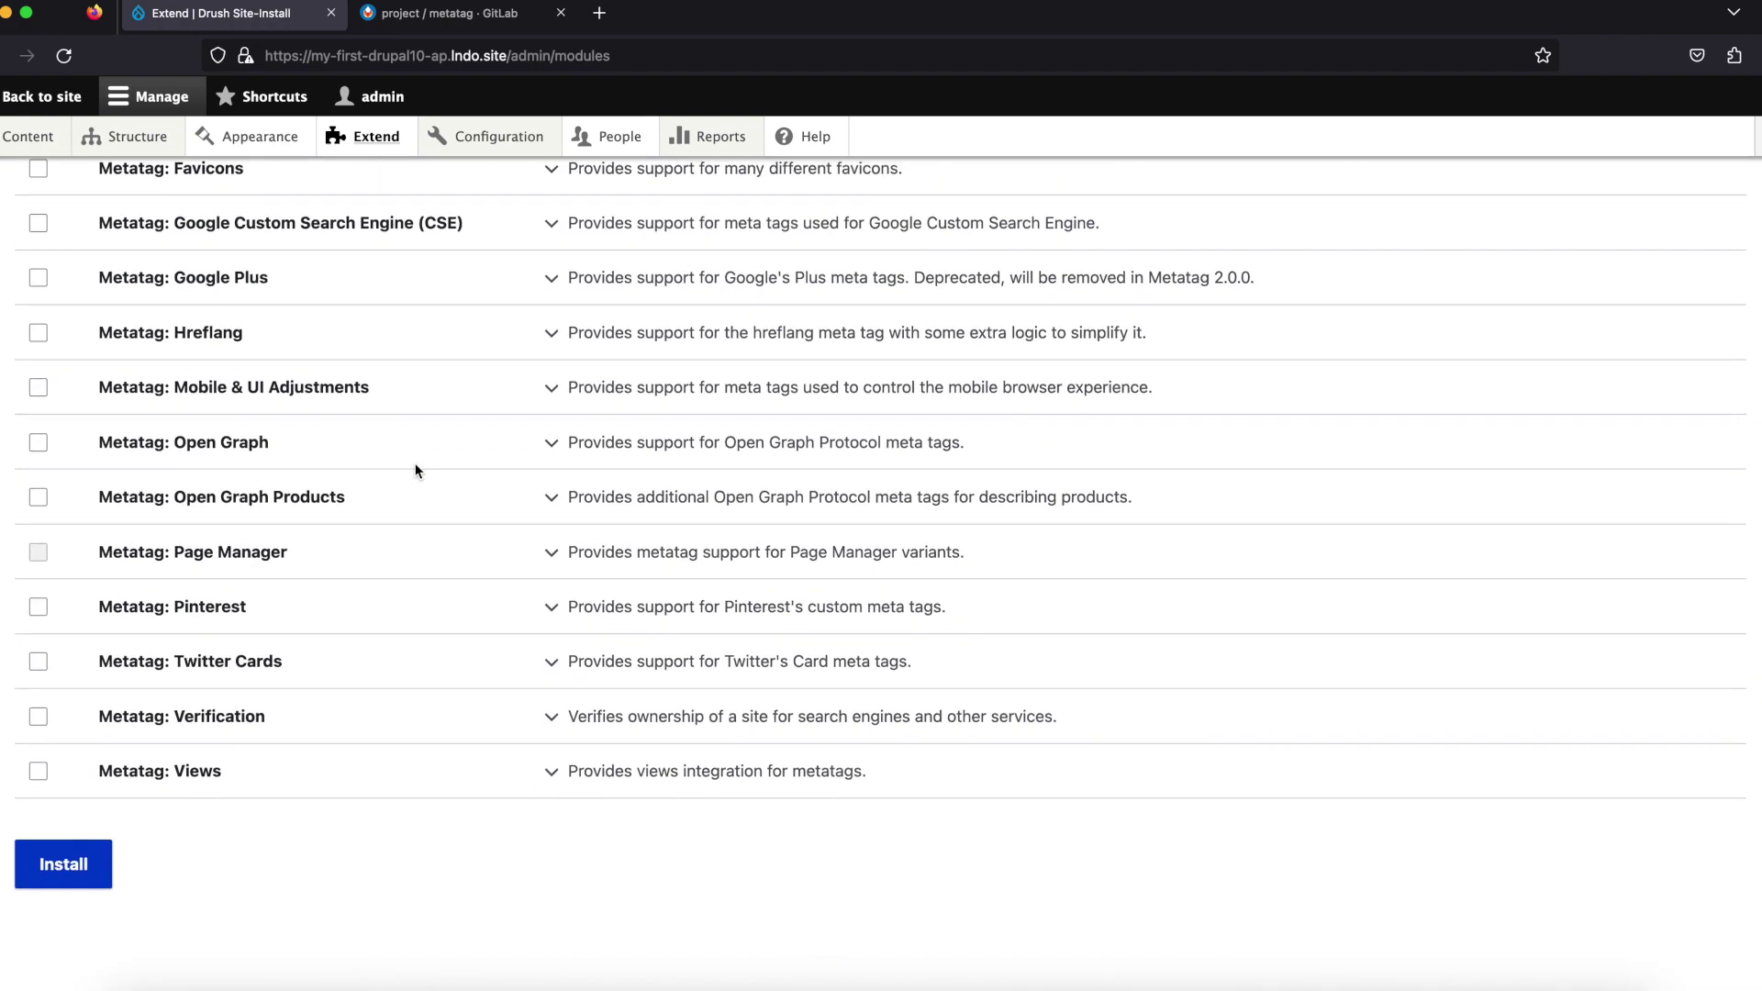
scroll(415, 470, "up", 7)
scroll(414, 468, "down", 7)
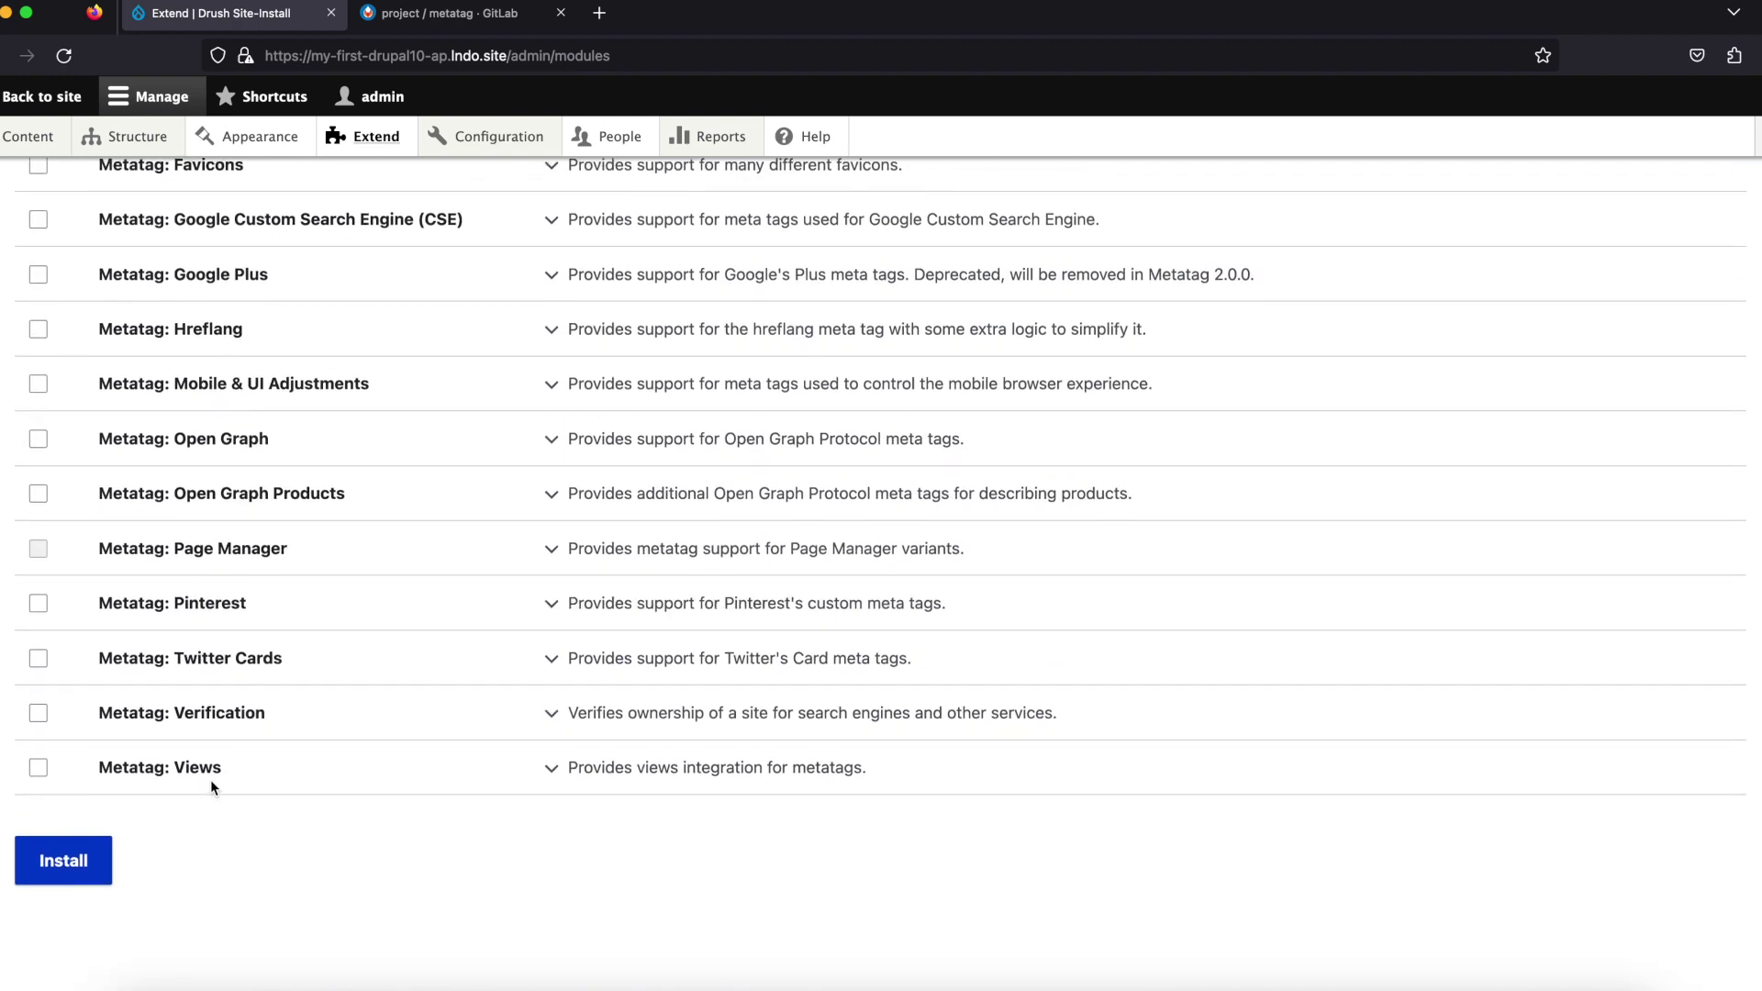
left_click(81, 860)
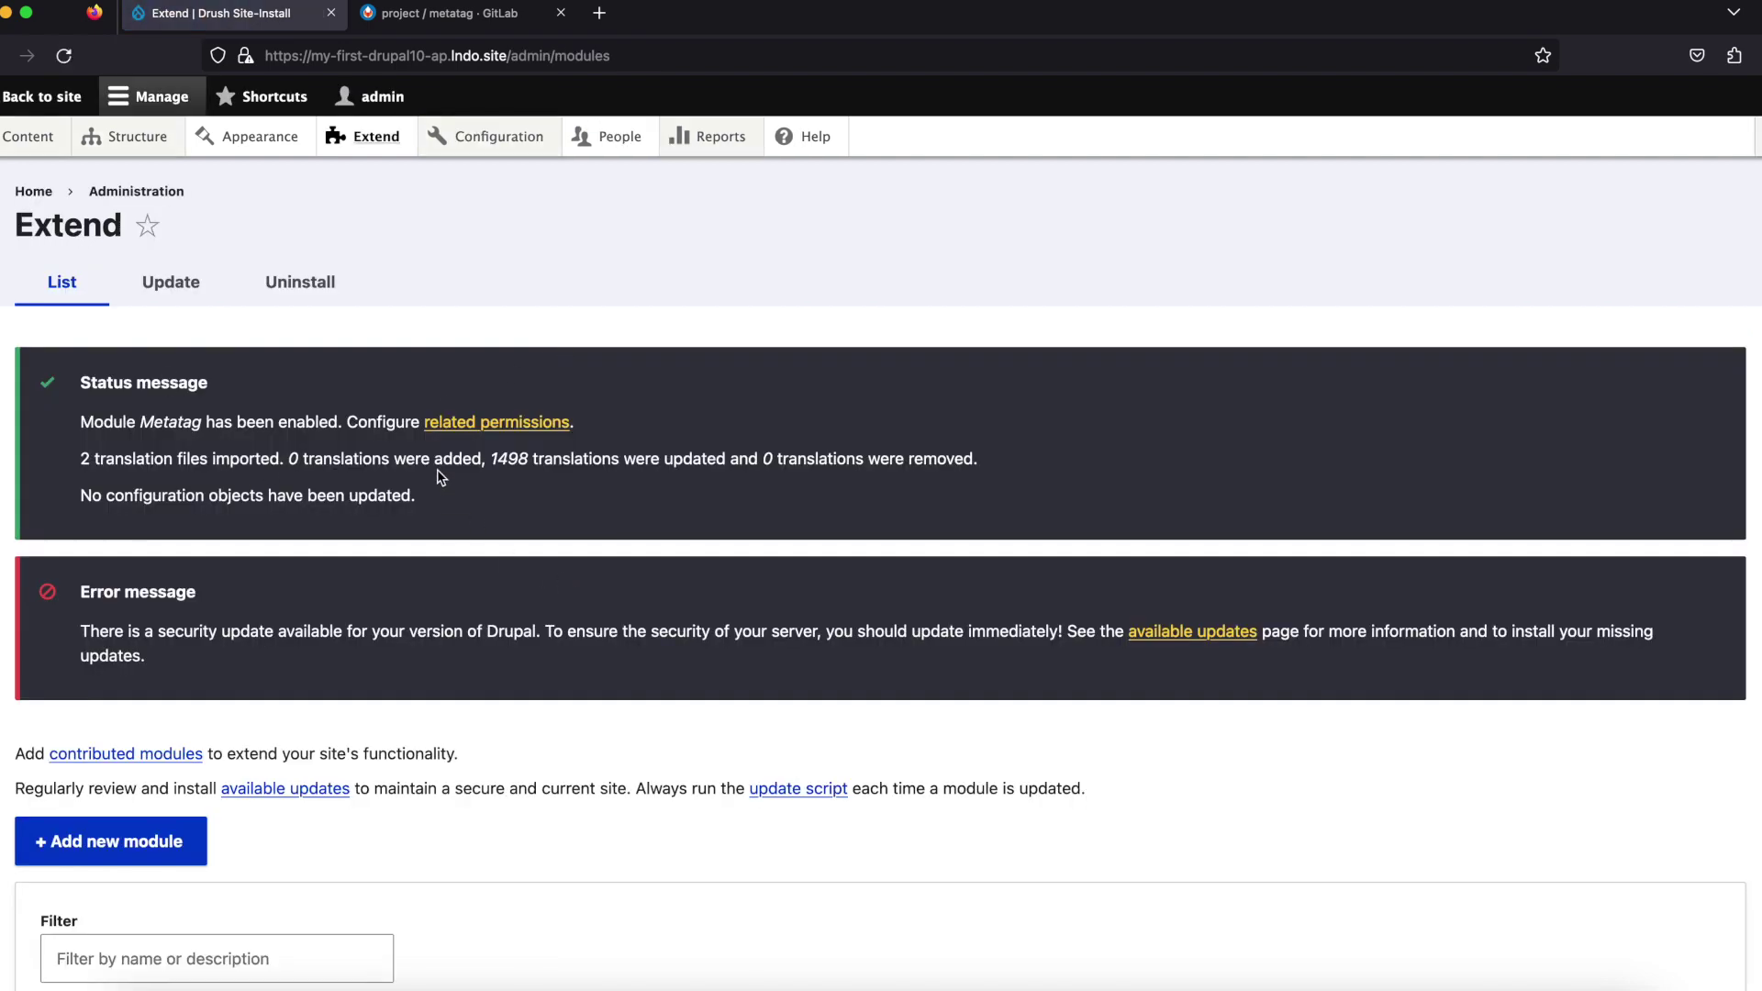
Step: Filter the module list for 'metatag' and open Metatag's configuration page
scroll(444, 525, "down", 6)
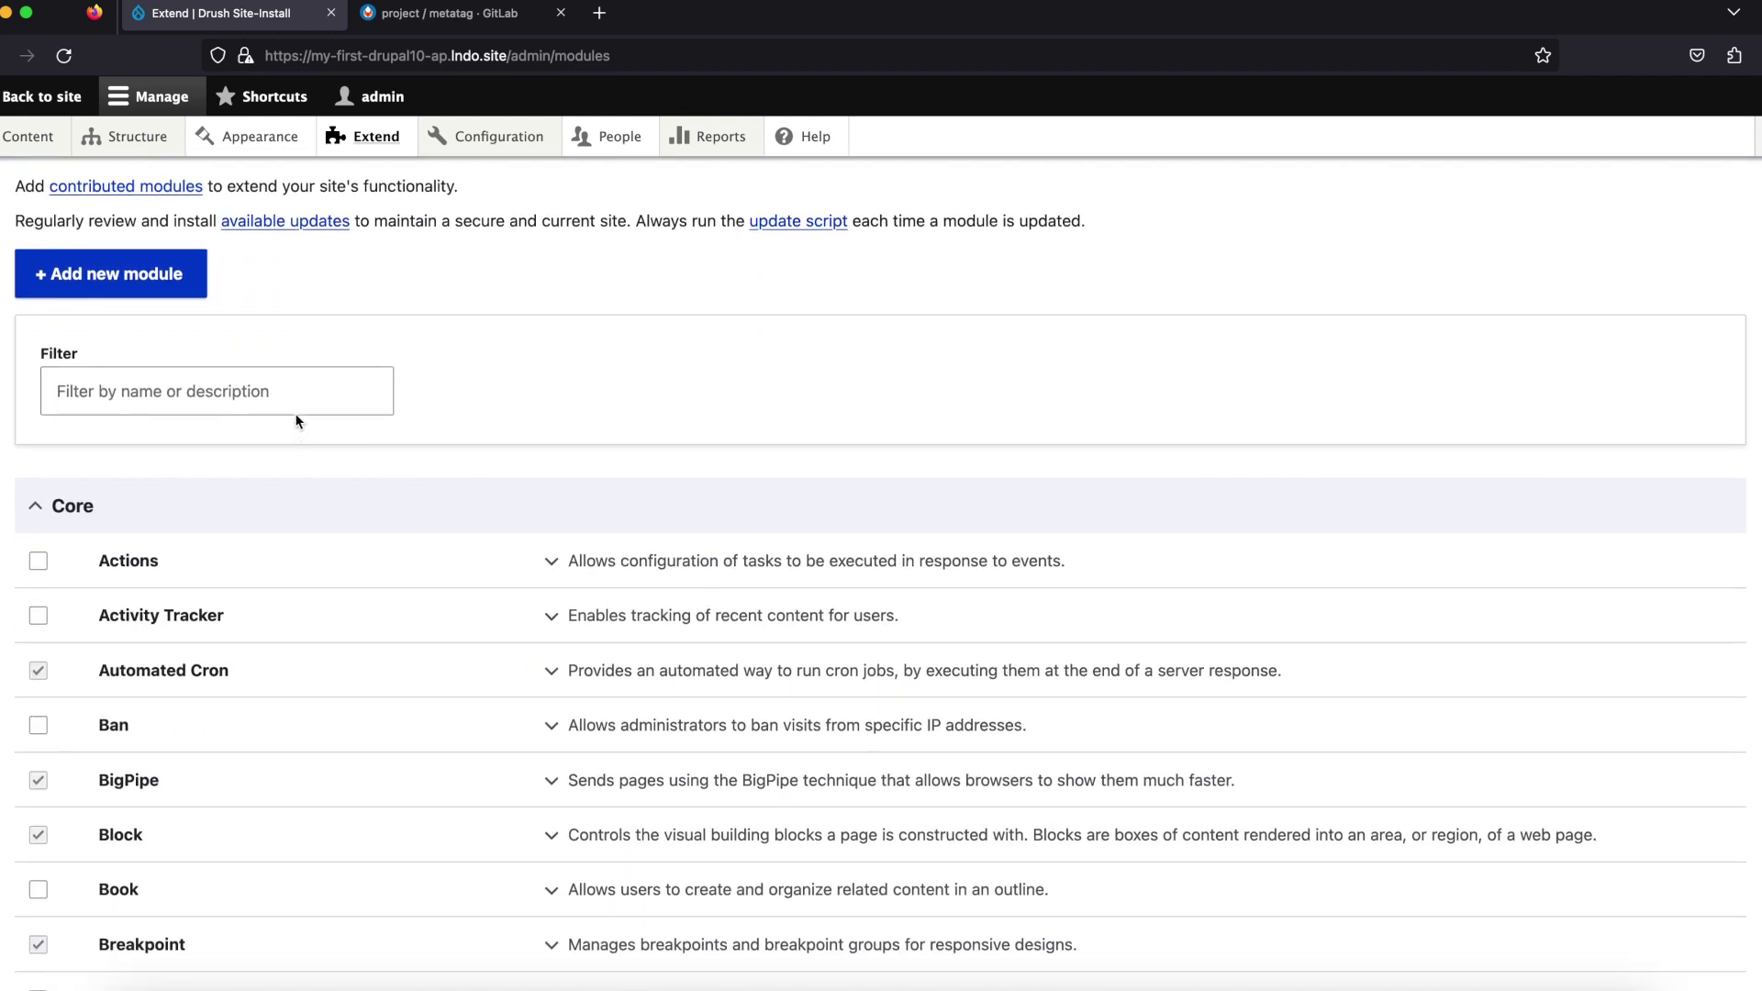
left_click(295, 412)
type("metatg")
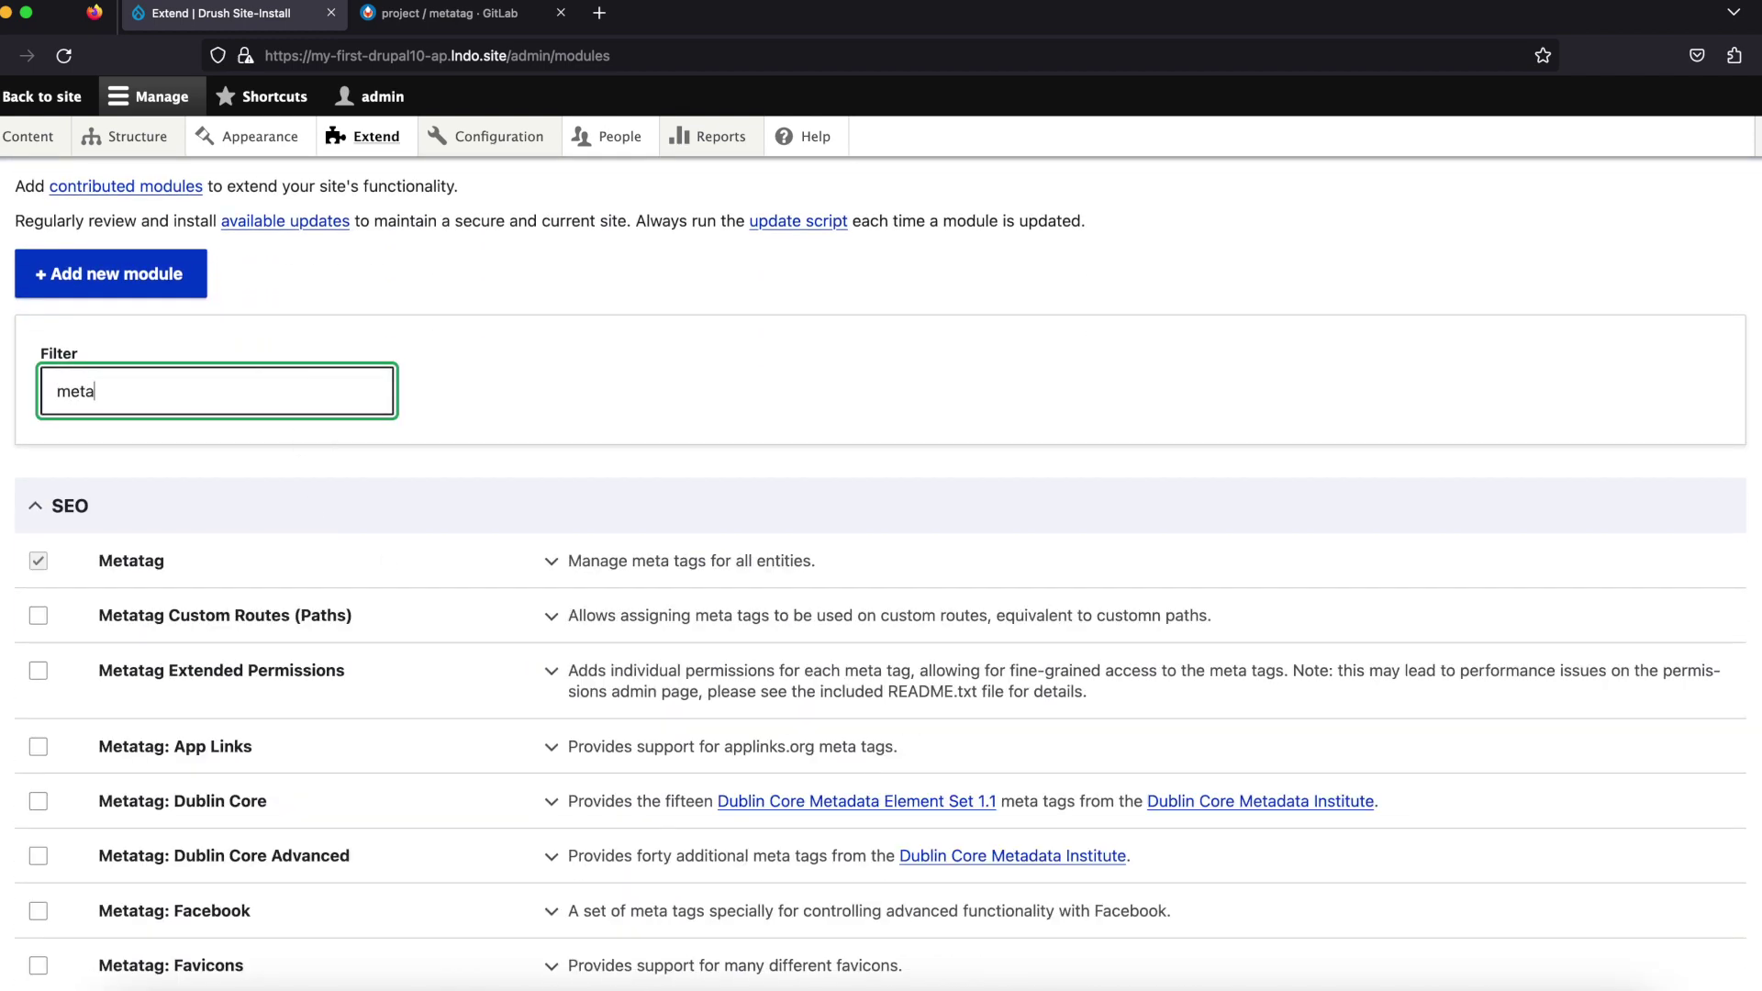
key("BackSpace")
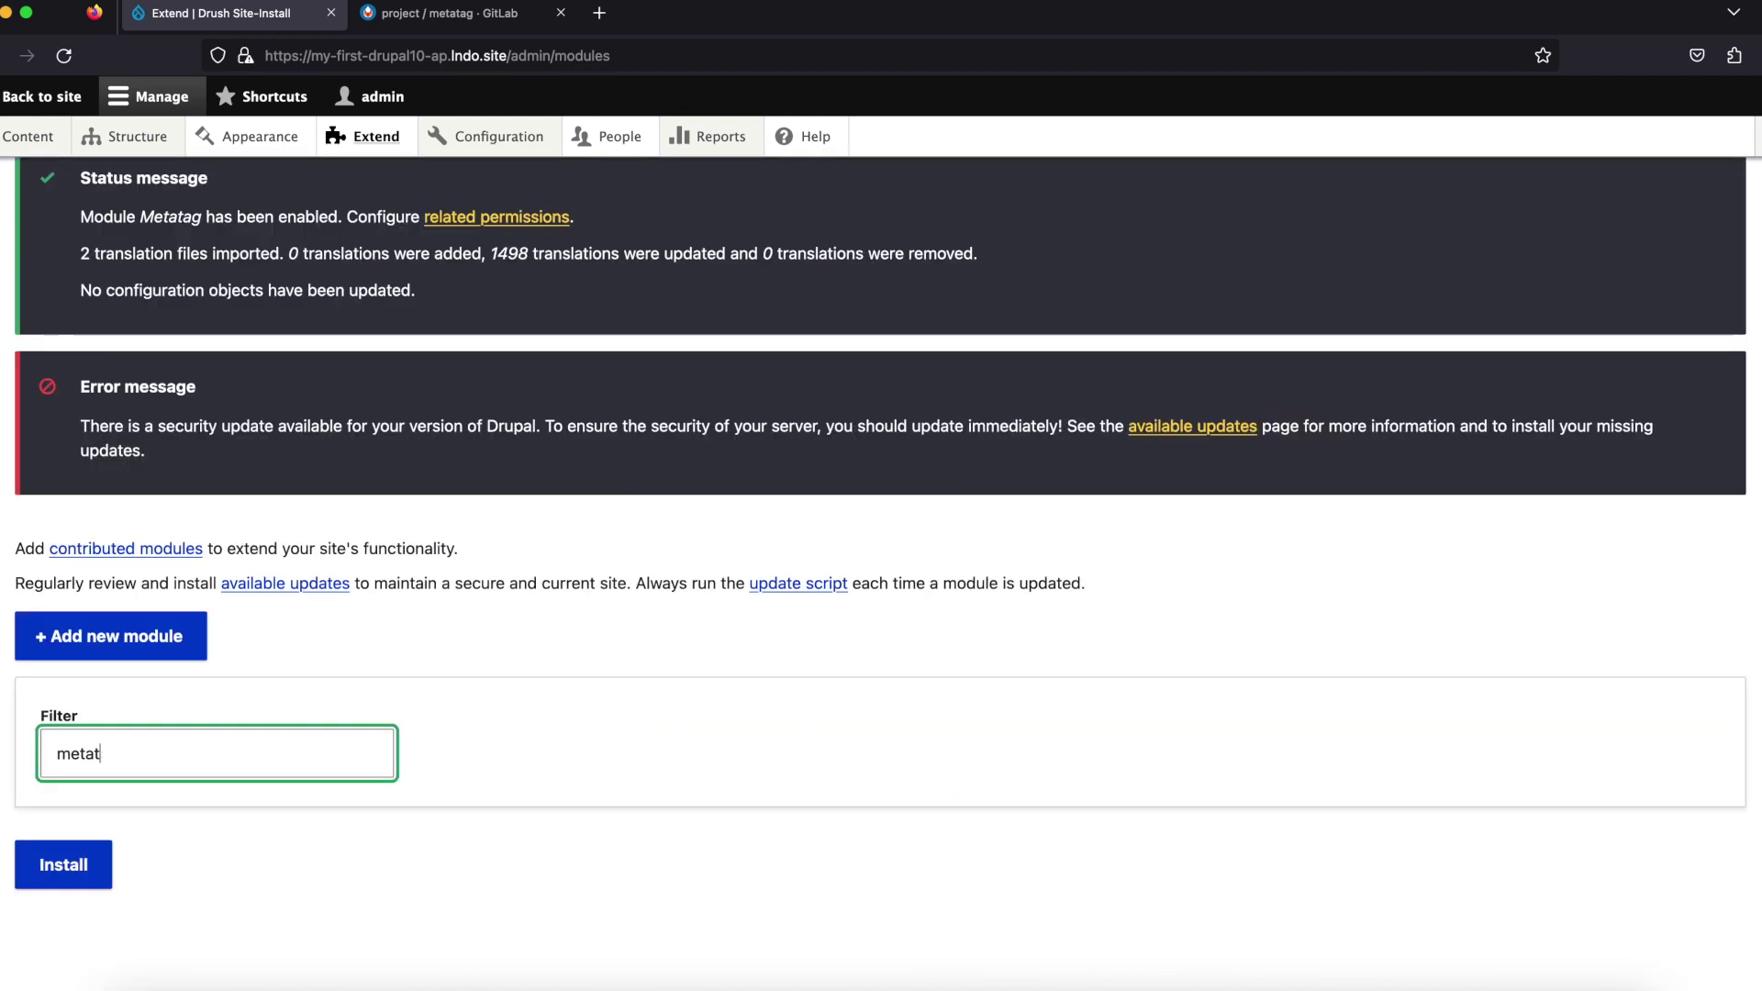
type("ag")
scroll(853, 767, "down", 4)
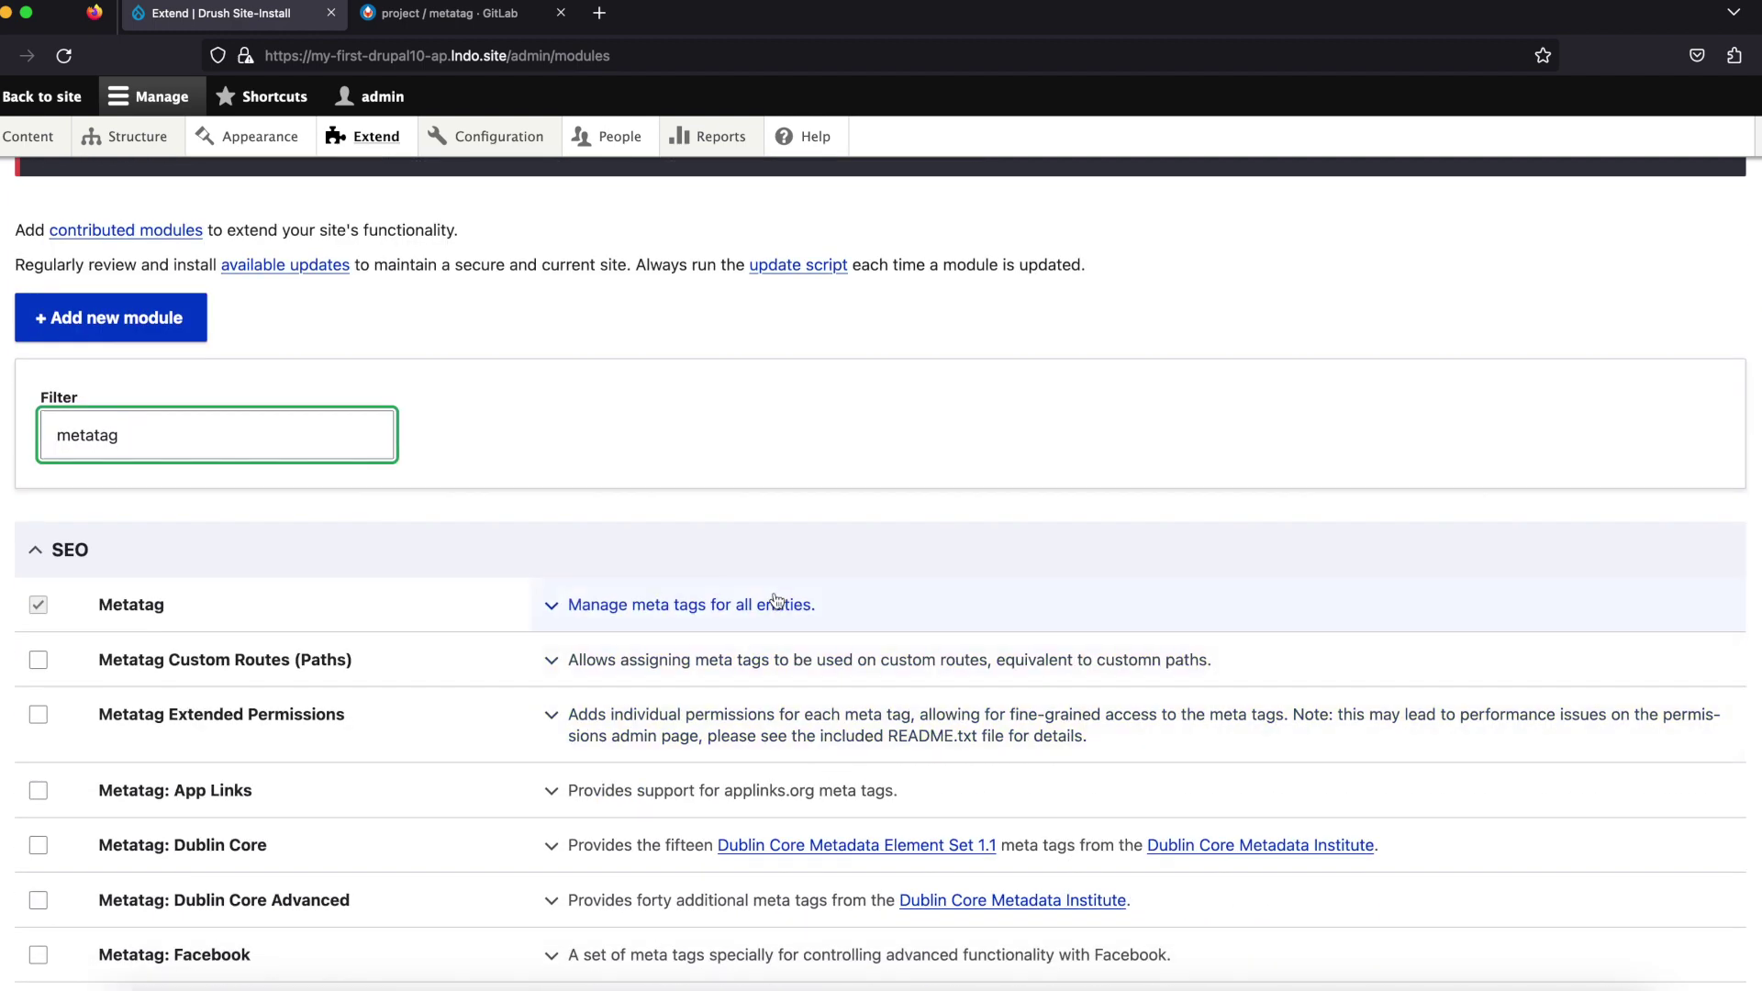
left_click(890, 604)
left_click(849, 767)
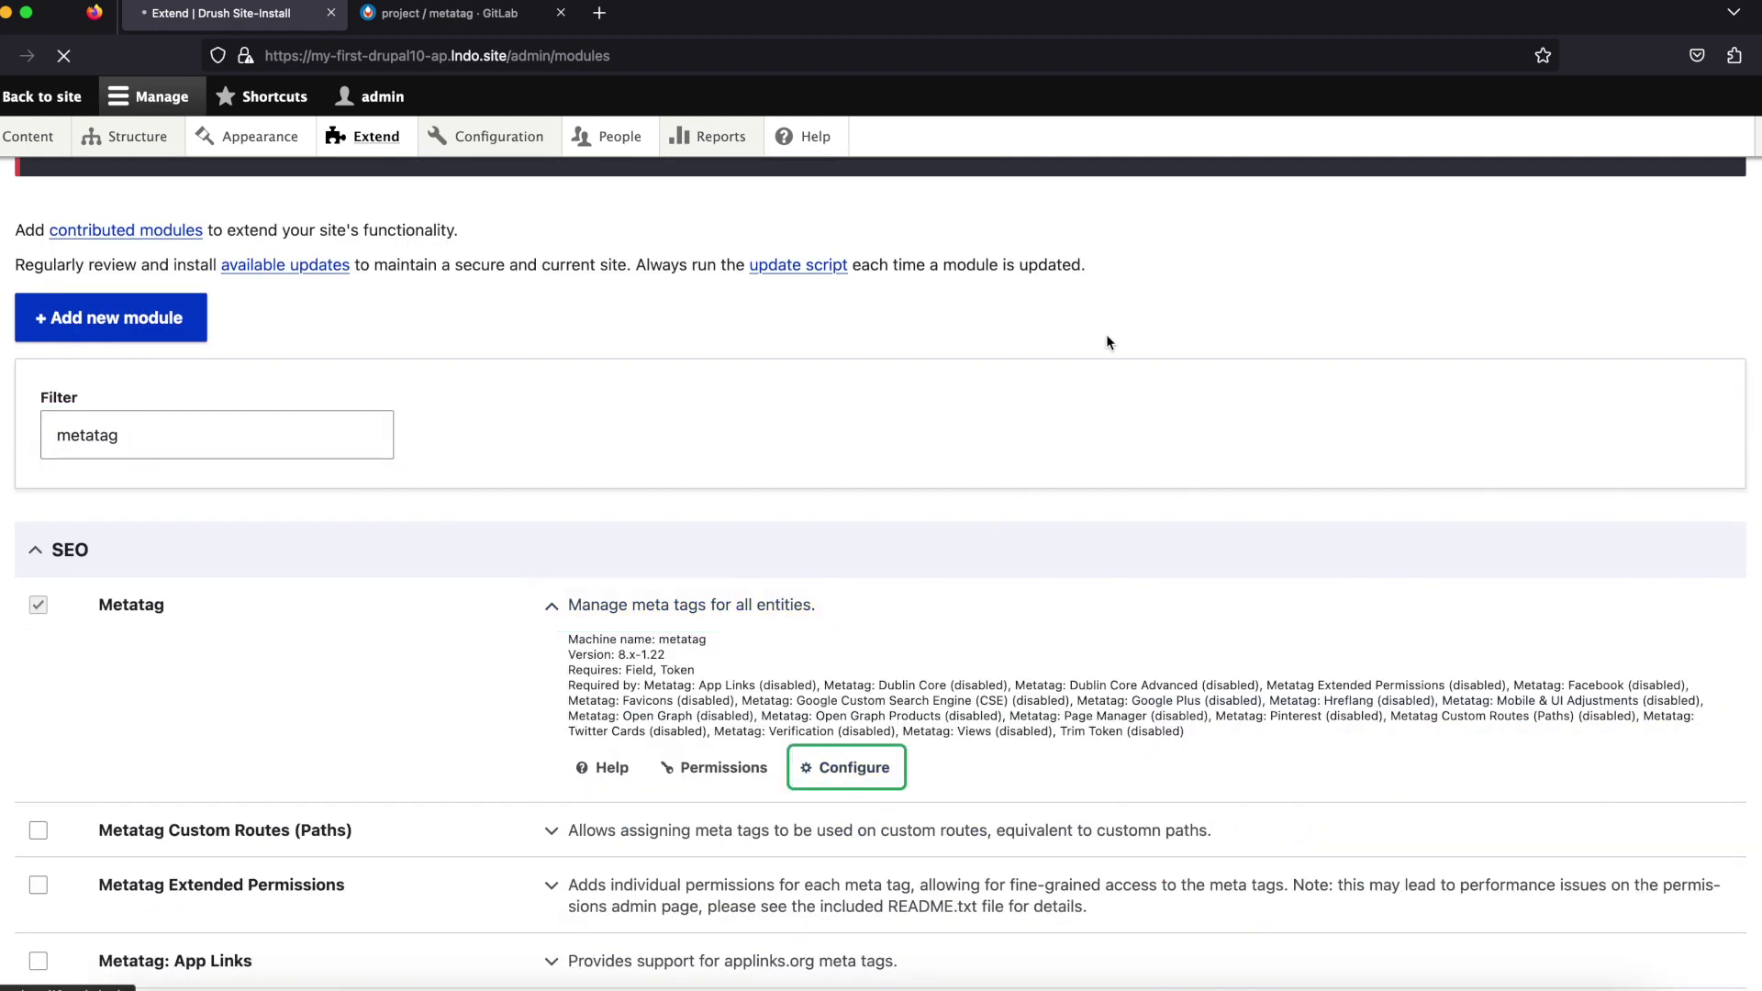
scroll(760, 459, "down", 6)
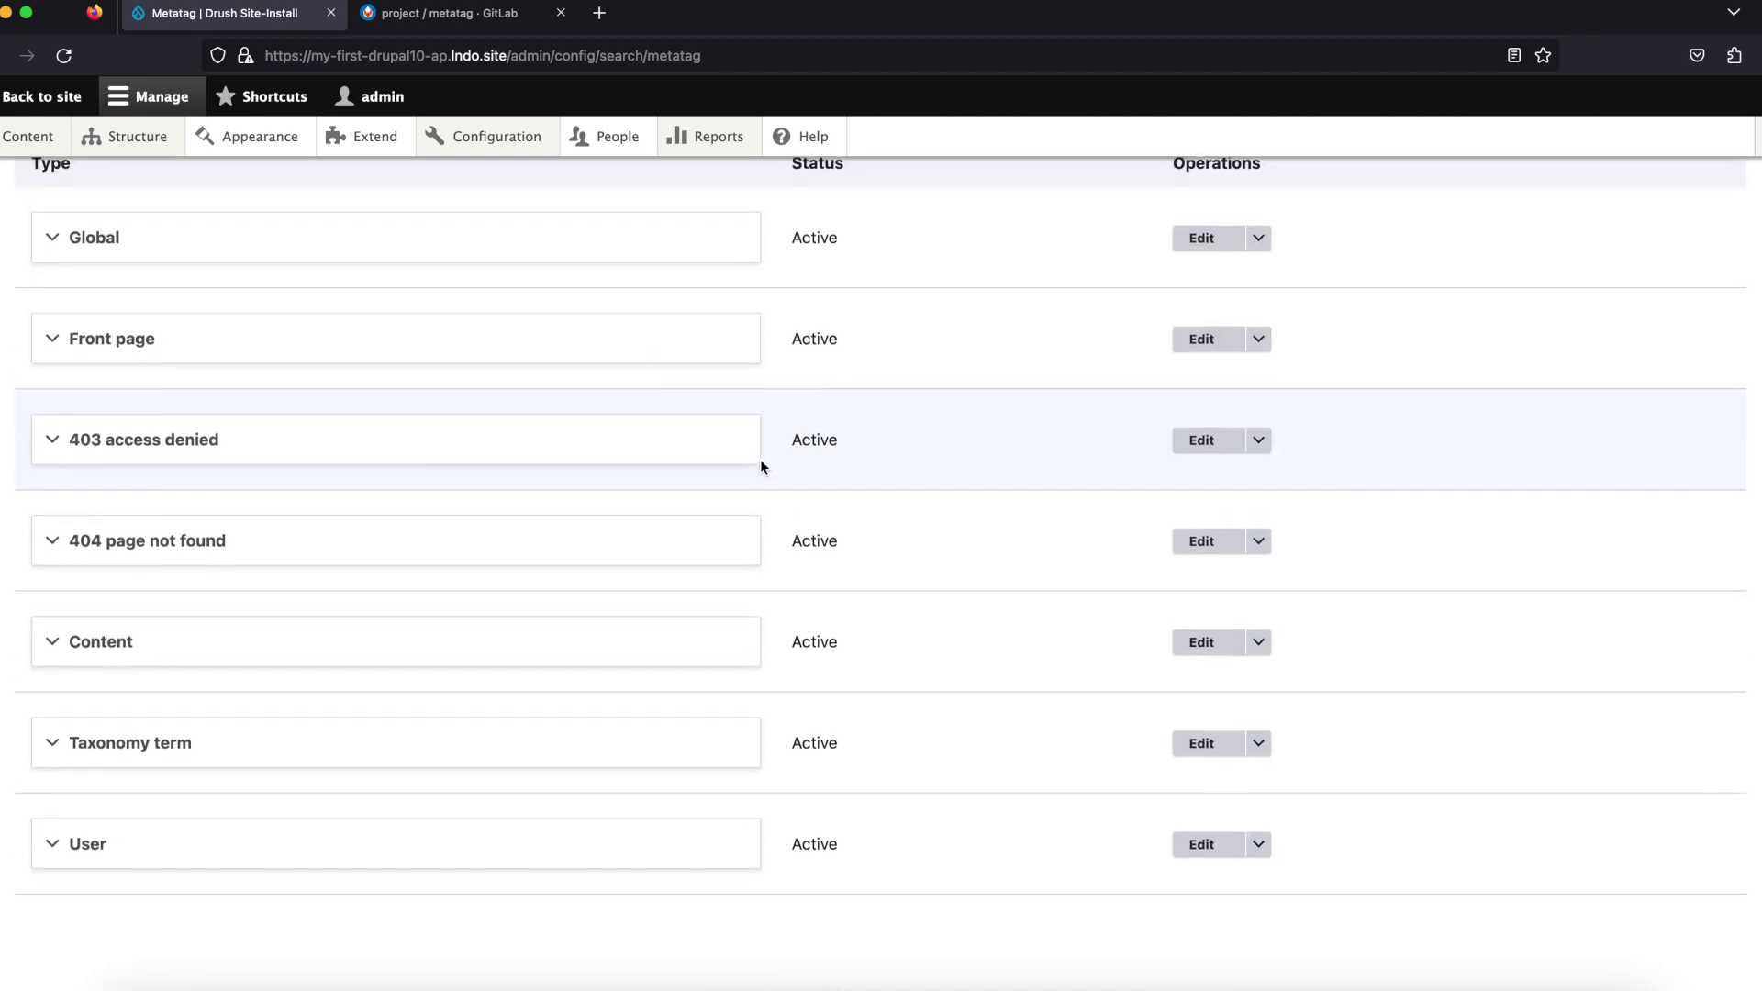
Step: Expand Content defaults to review the inherited title pattern [node:title] | [site:name]
scroll(759, 458, "up", 6)
scroll(760, 466, "down", 6)
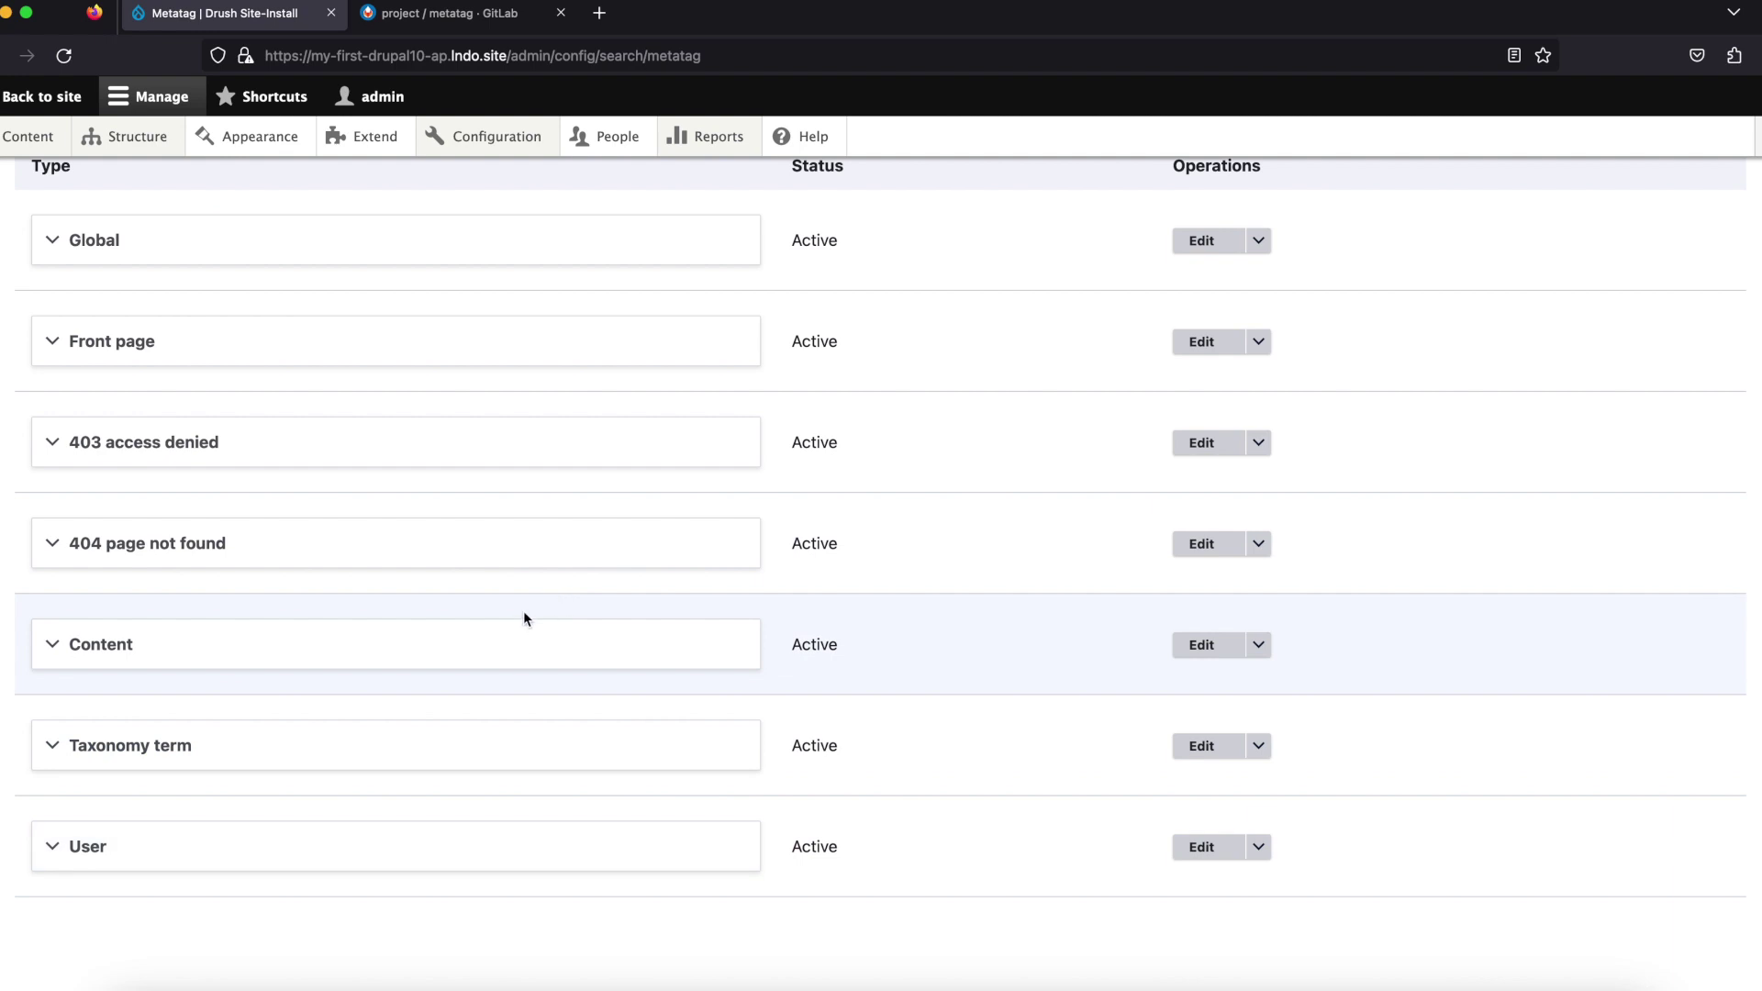
left_click(523, 642)
scroll(623, 496, "down", 2)
scroll(623, 500, "down", 3)
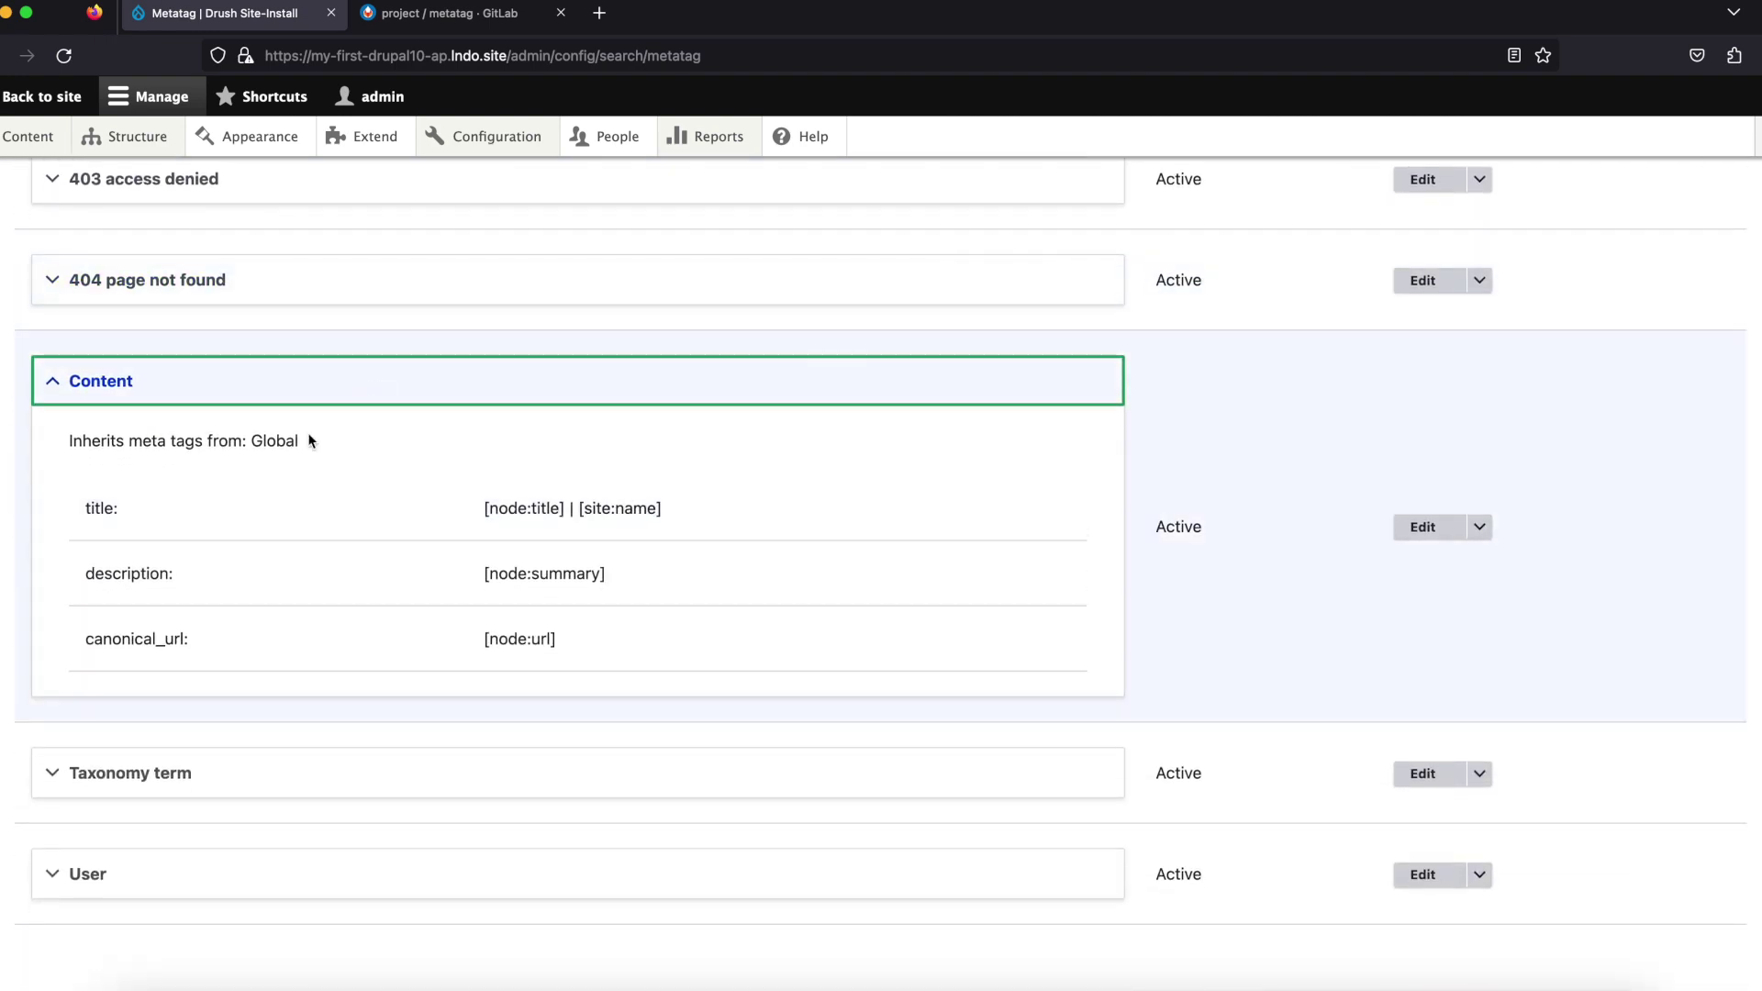
triple_click(277, 441)
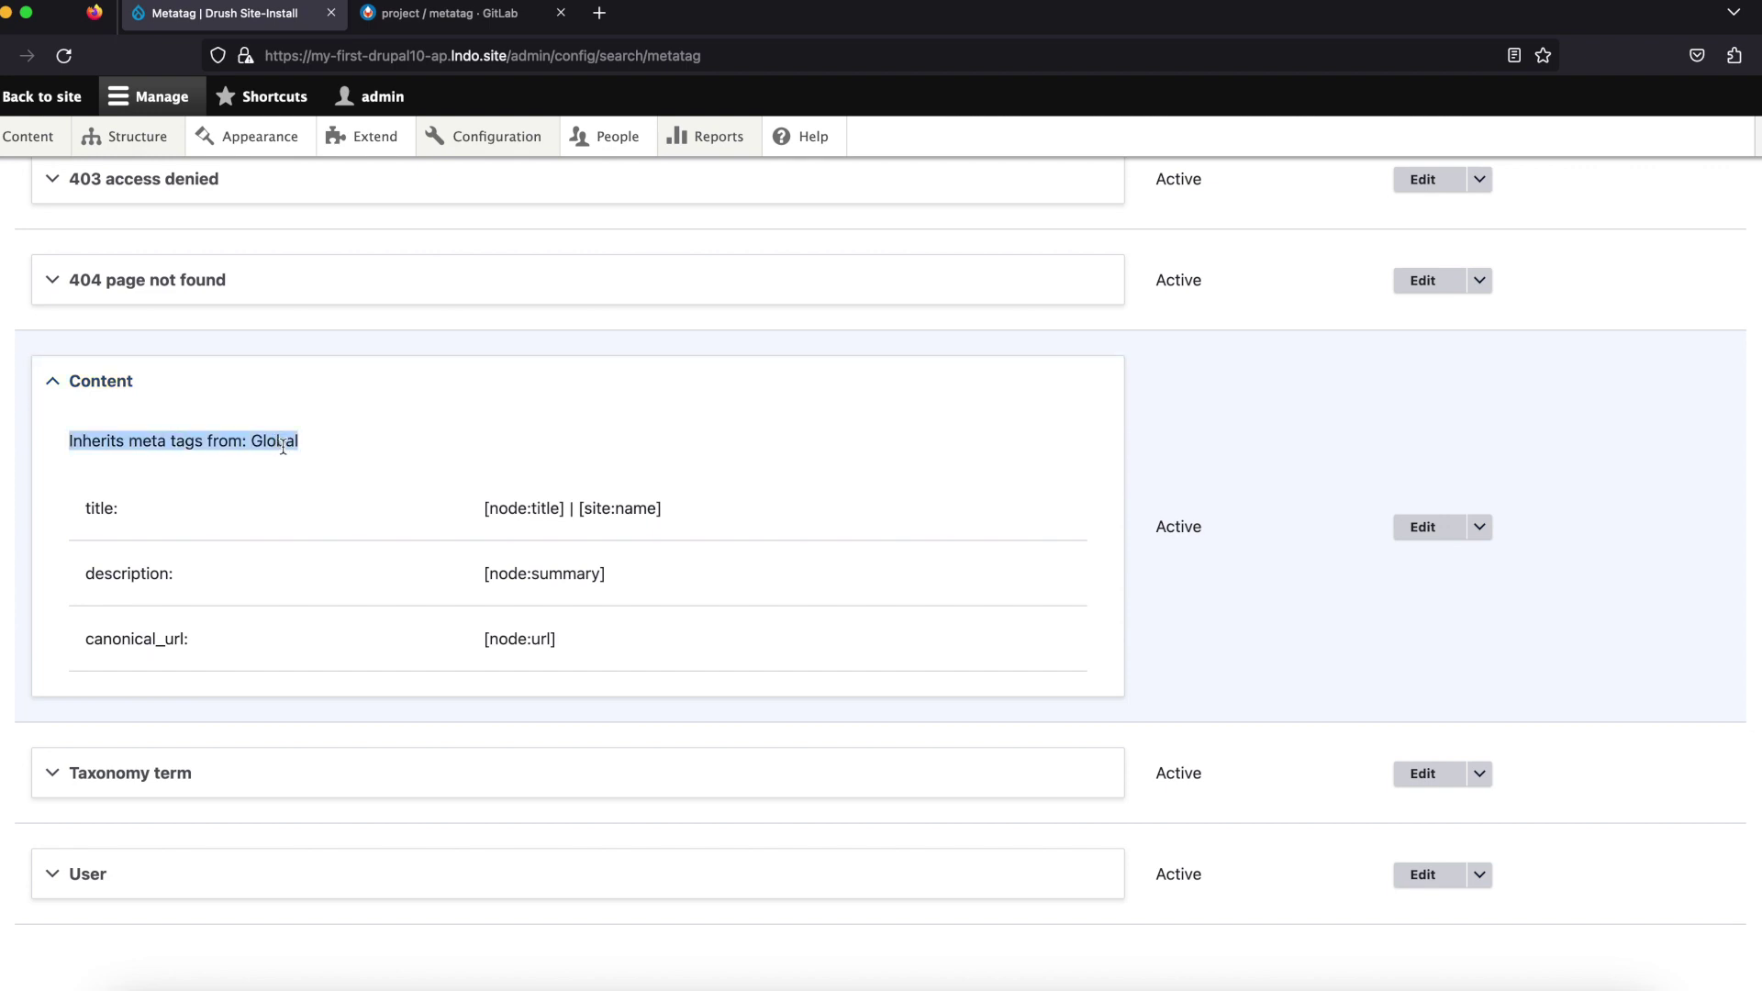
double_click(282, 442)
left_click_drag(474, 514, 683, 508)
left_click(683, 516)
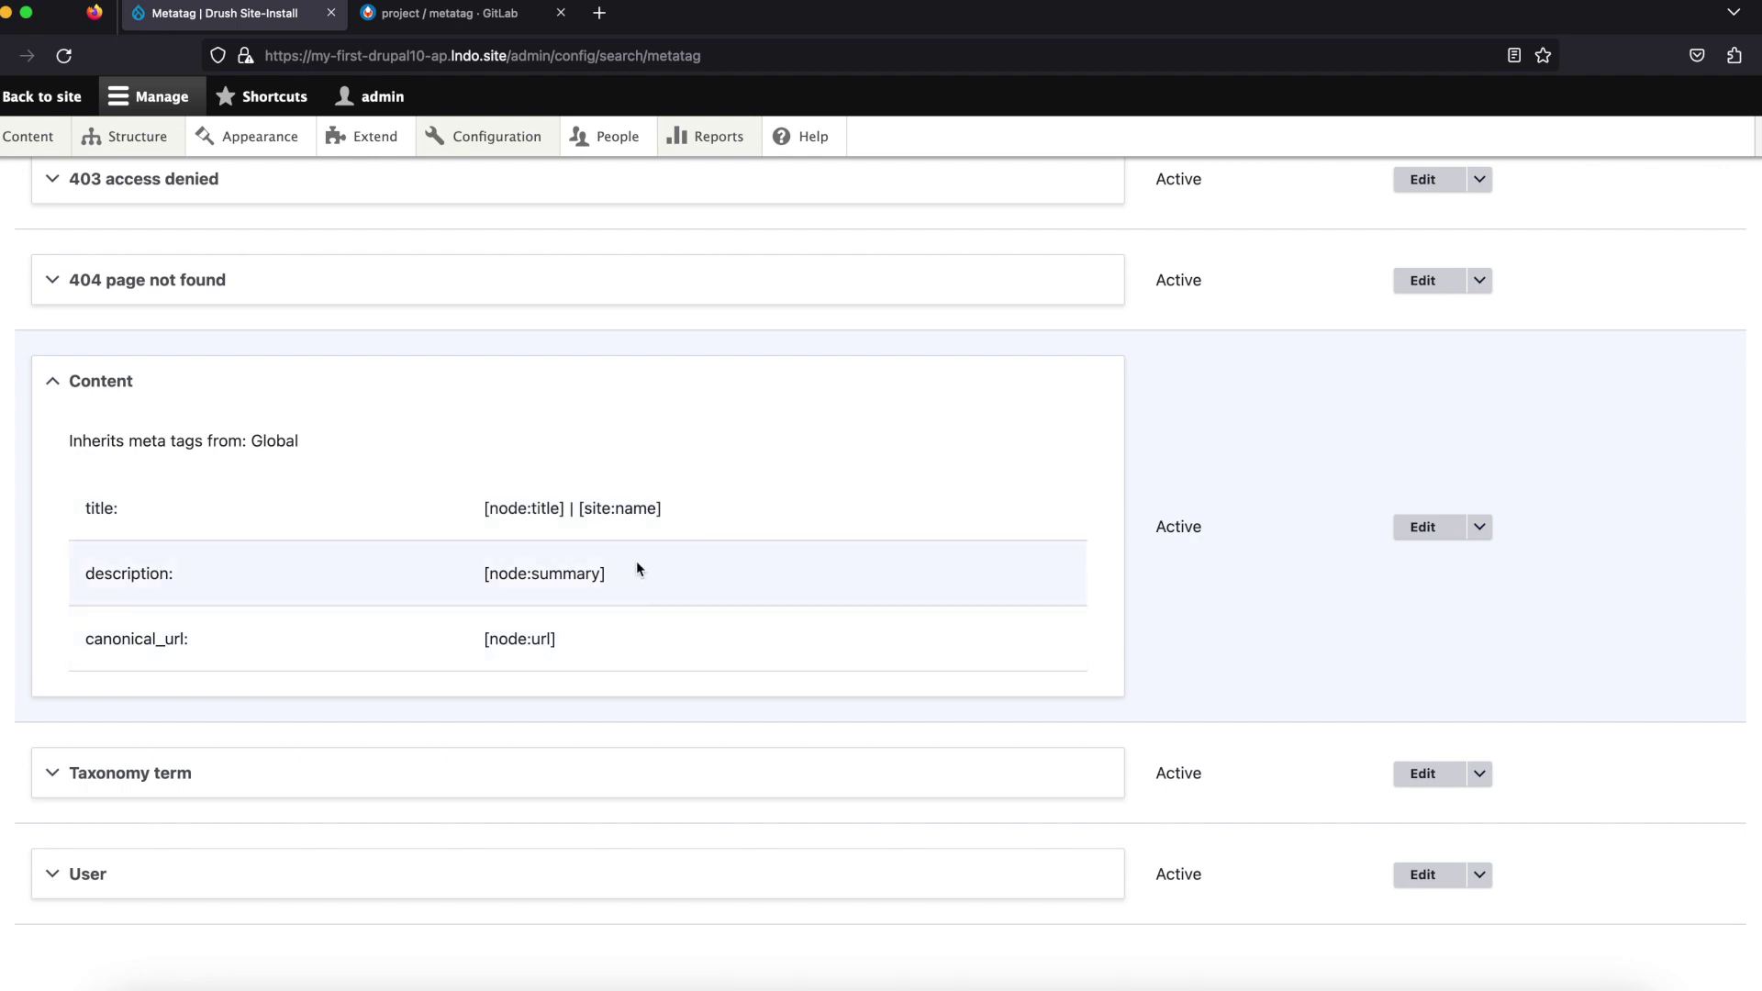
scroll(636, 560, "up", 15)
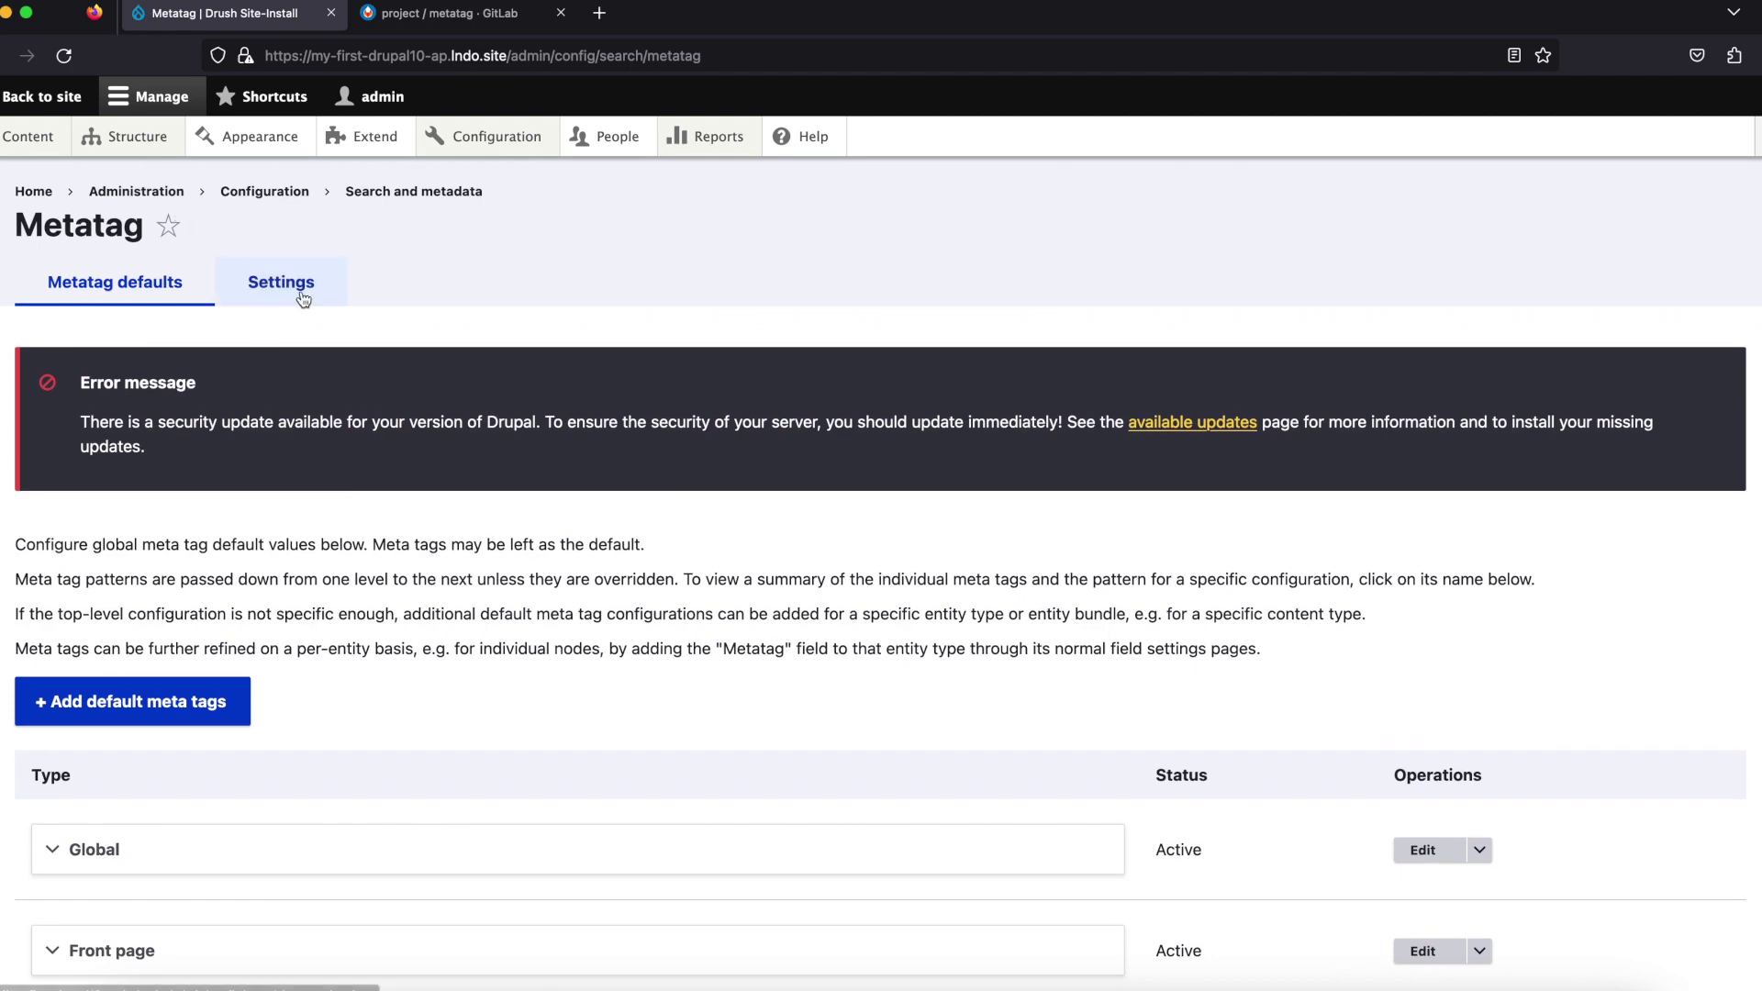
Step: Enable Basic tags for Content: Article under Entity type / Group Mapping in Metatag Settings
left_click(304, 294)
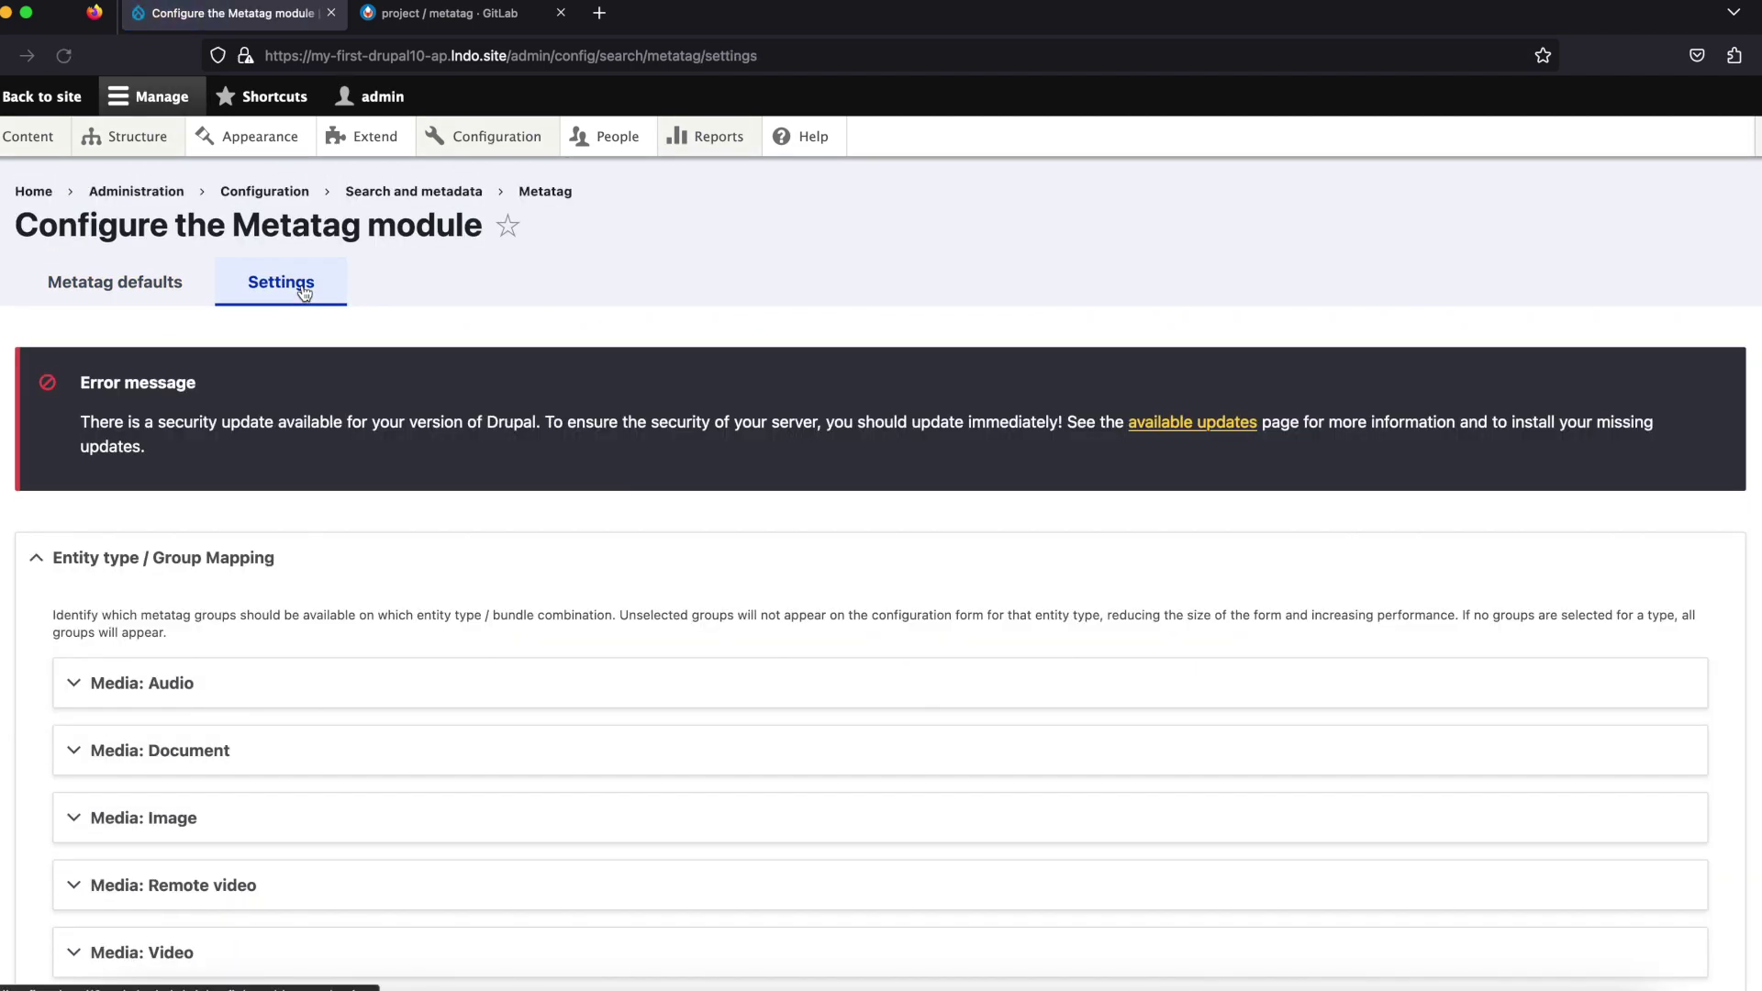
scroll(303, 294, "down", 5)
scroll(304, 293, "down", 10)
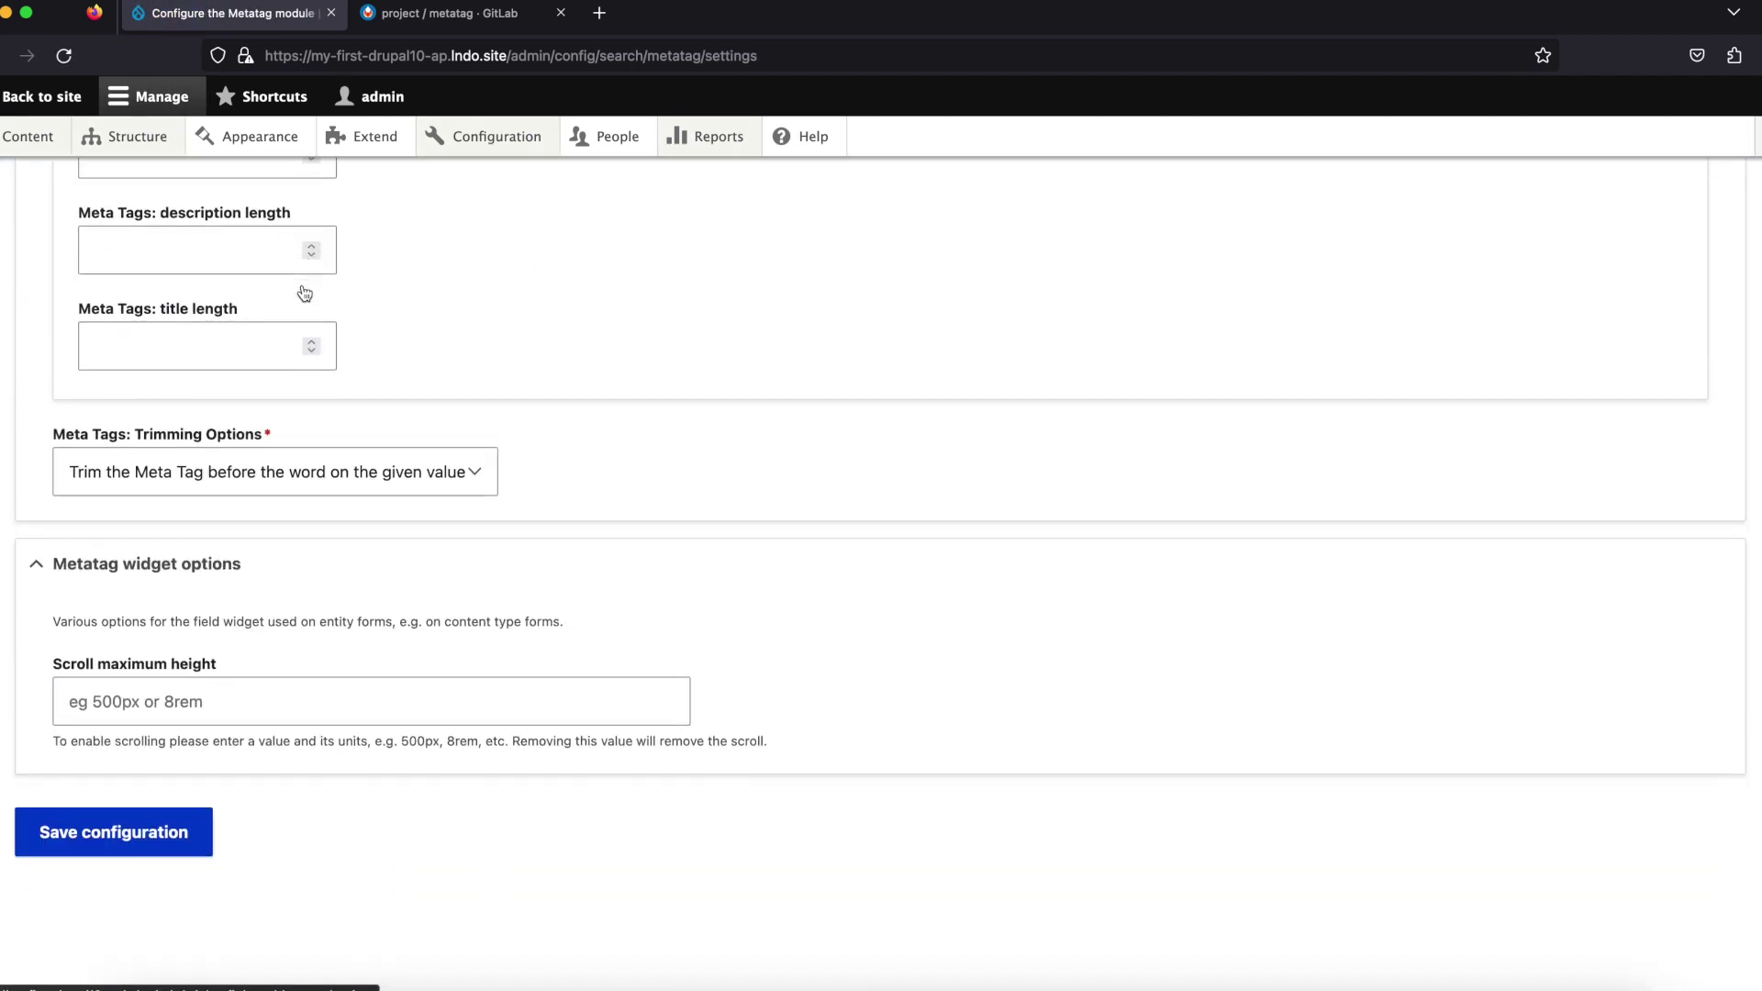
scroll(303, 294, "up", 10)
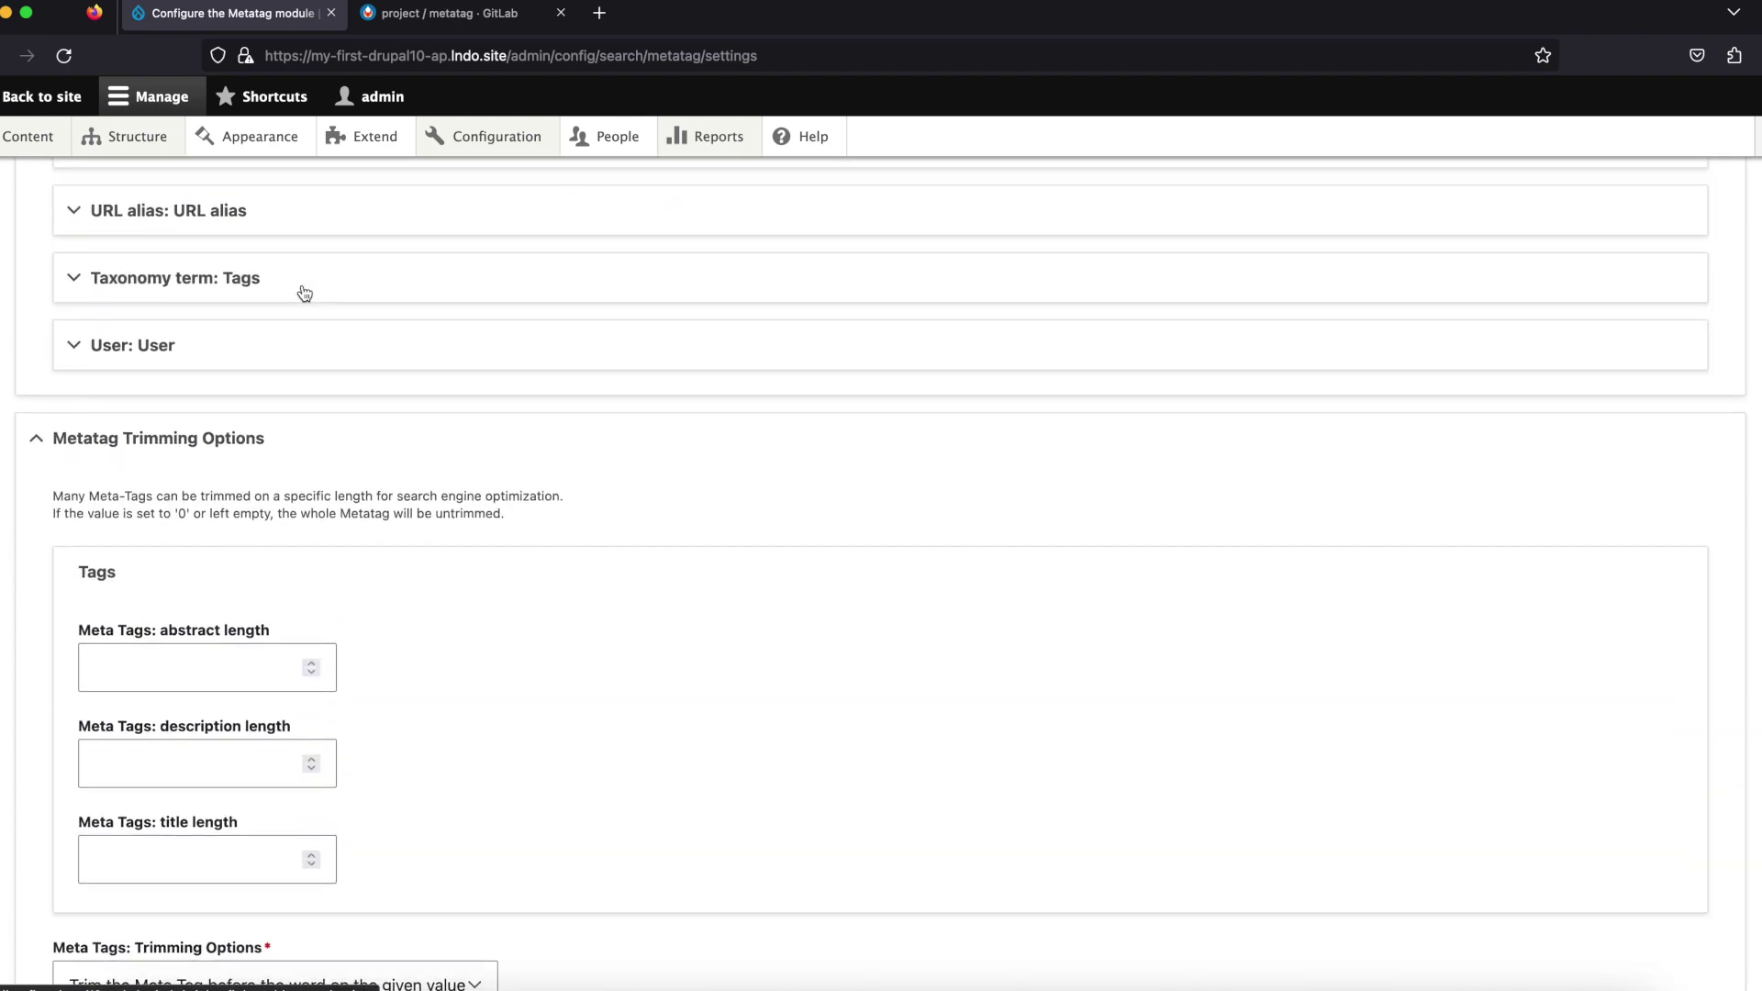
scroll(303, 293, "up", 8)
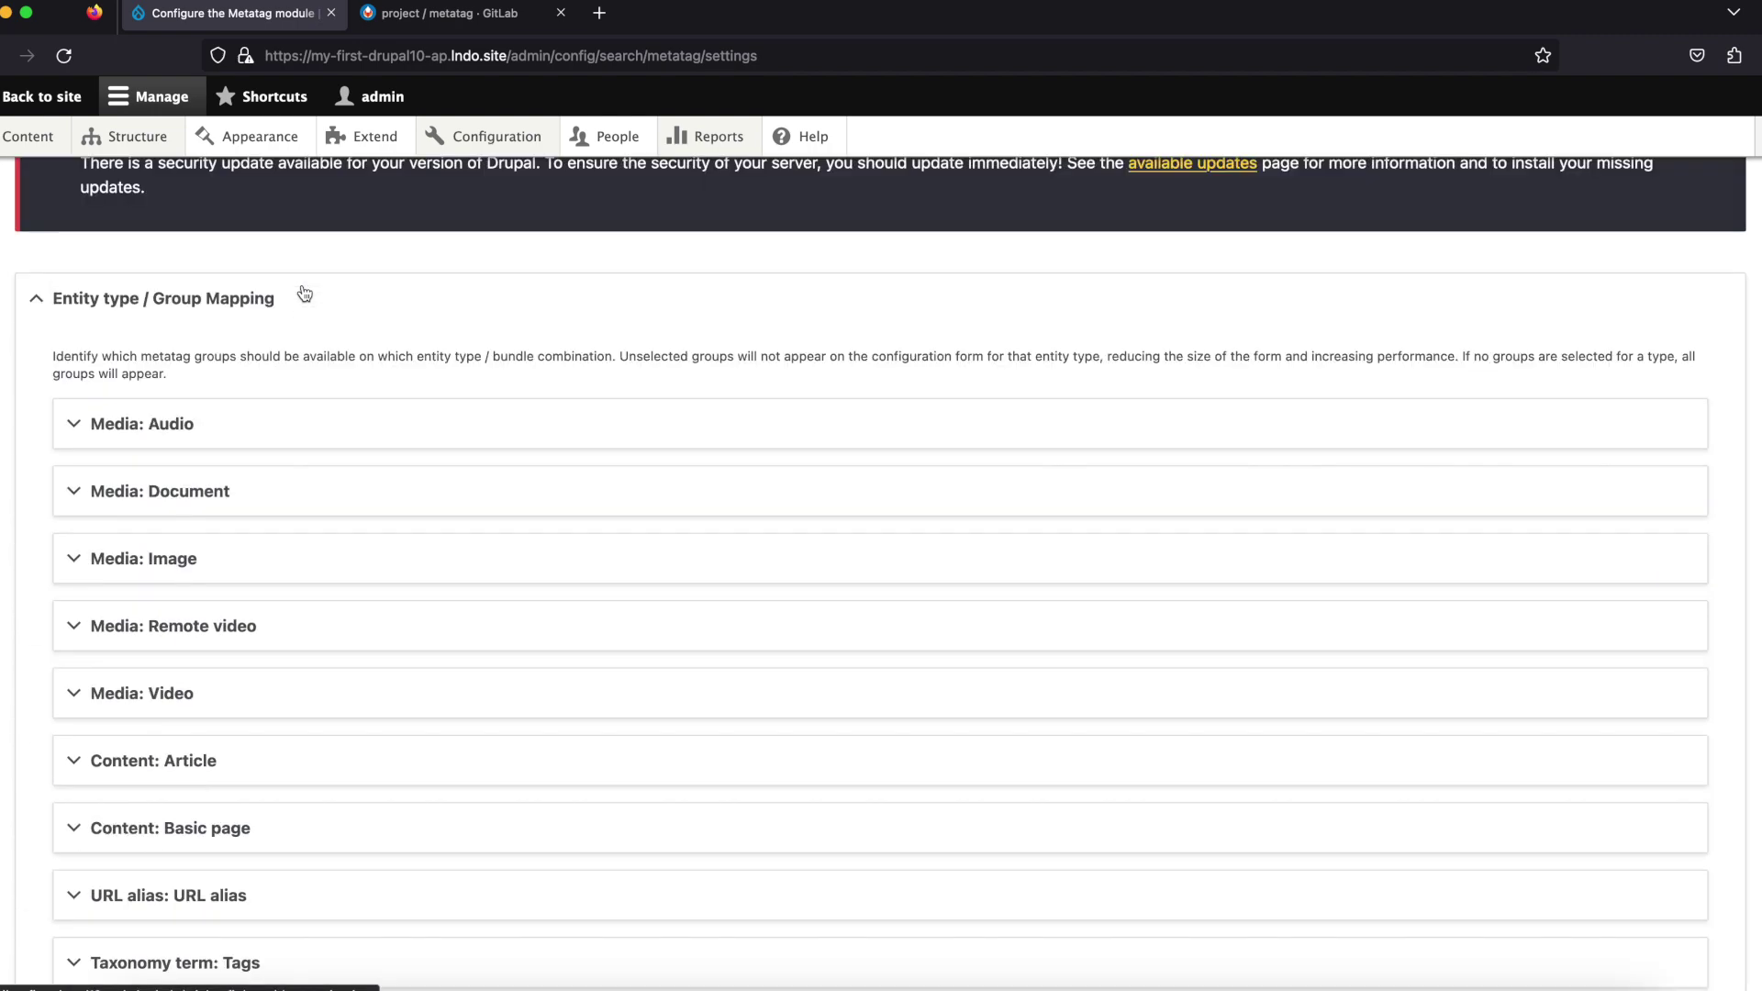
scroll(304, 294, "down", 8)
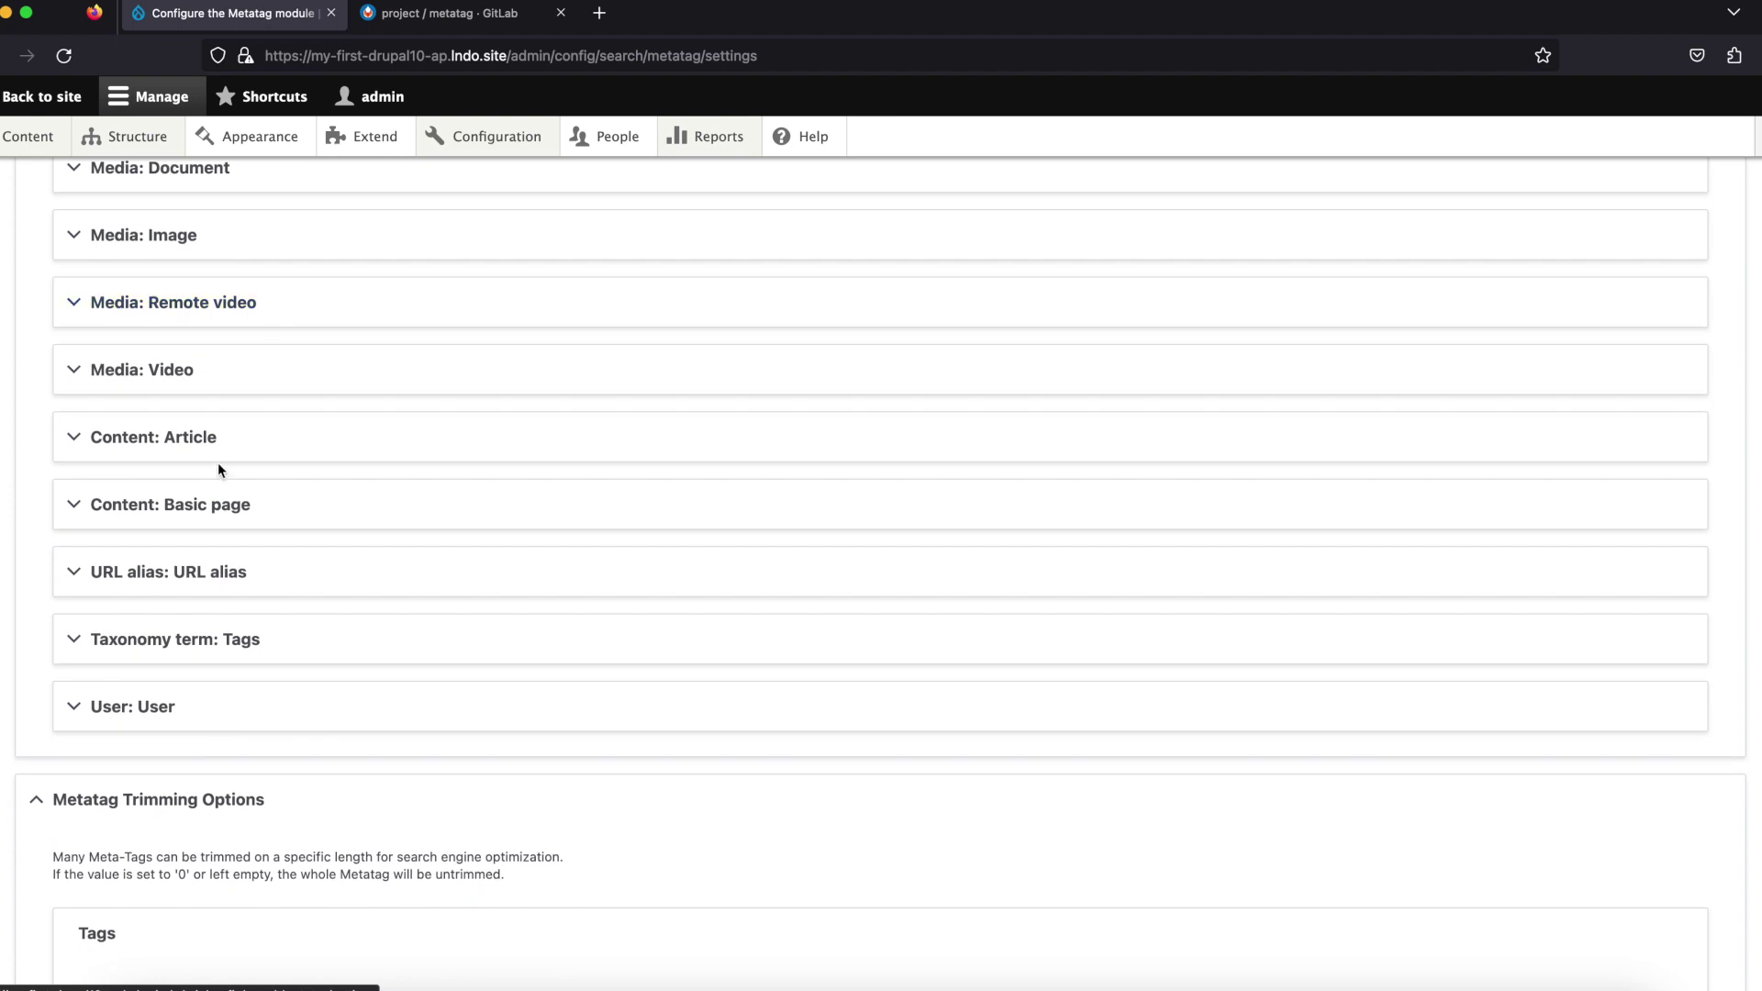
left_click(225, 444)
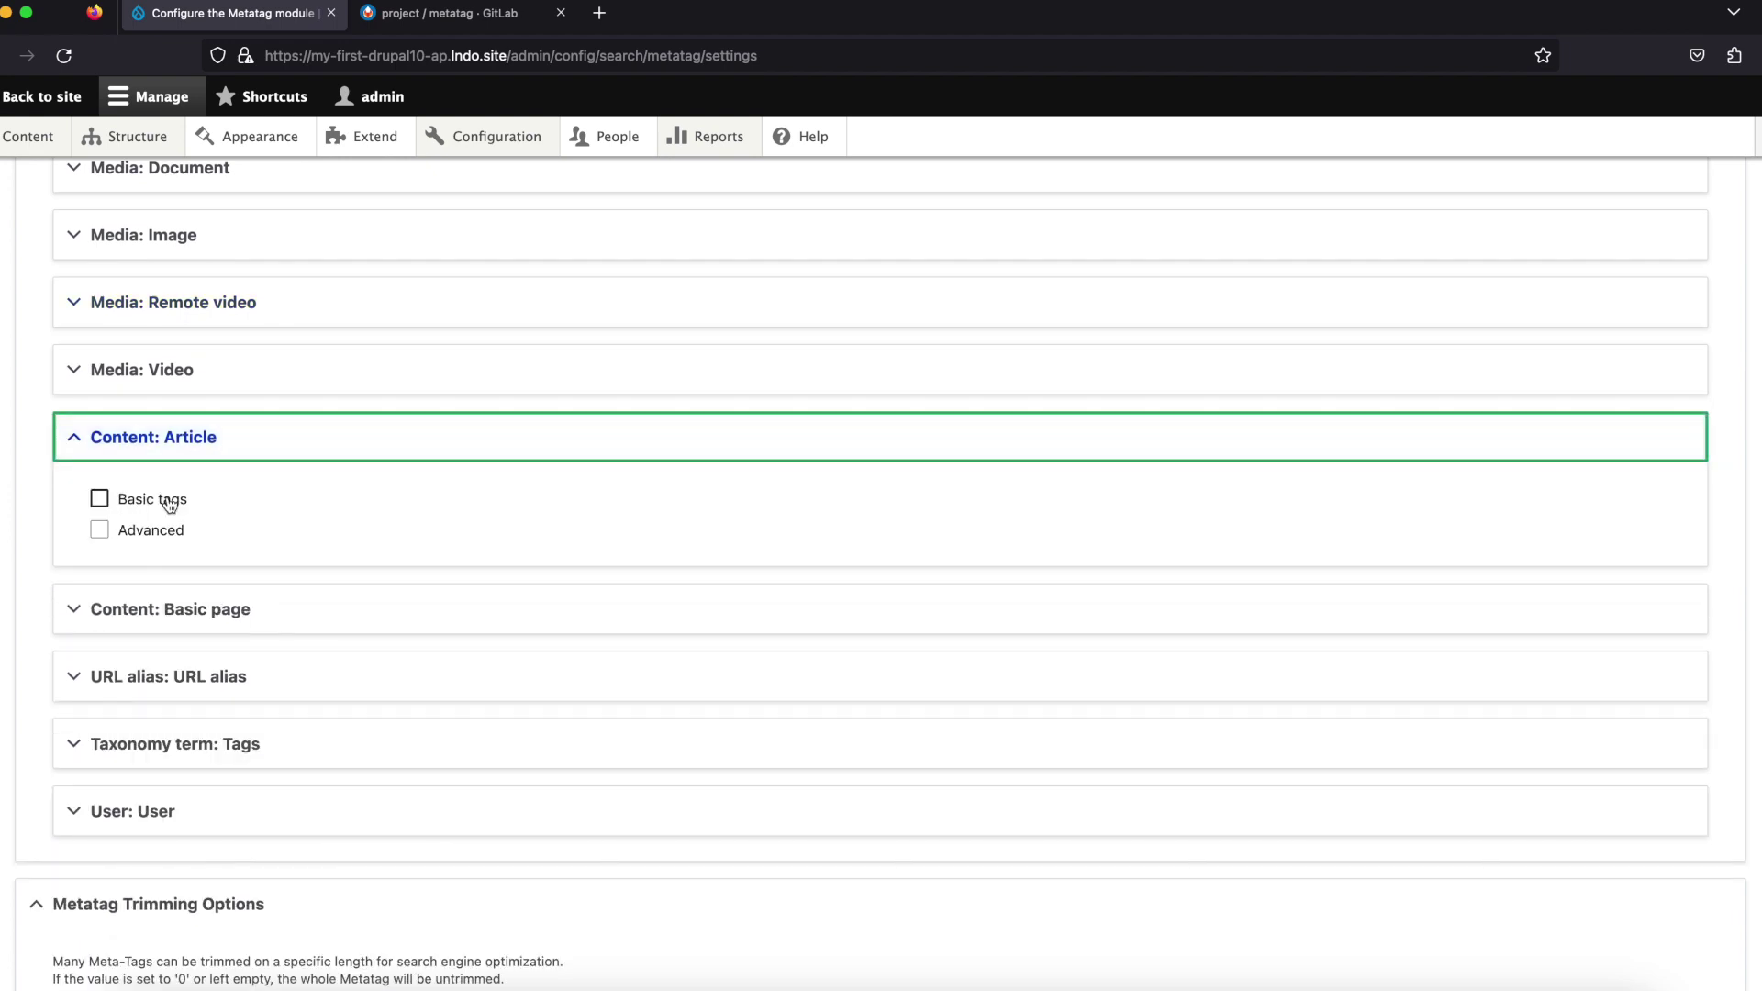
left_click(176, 503)
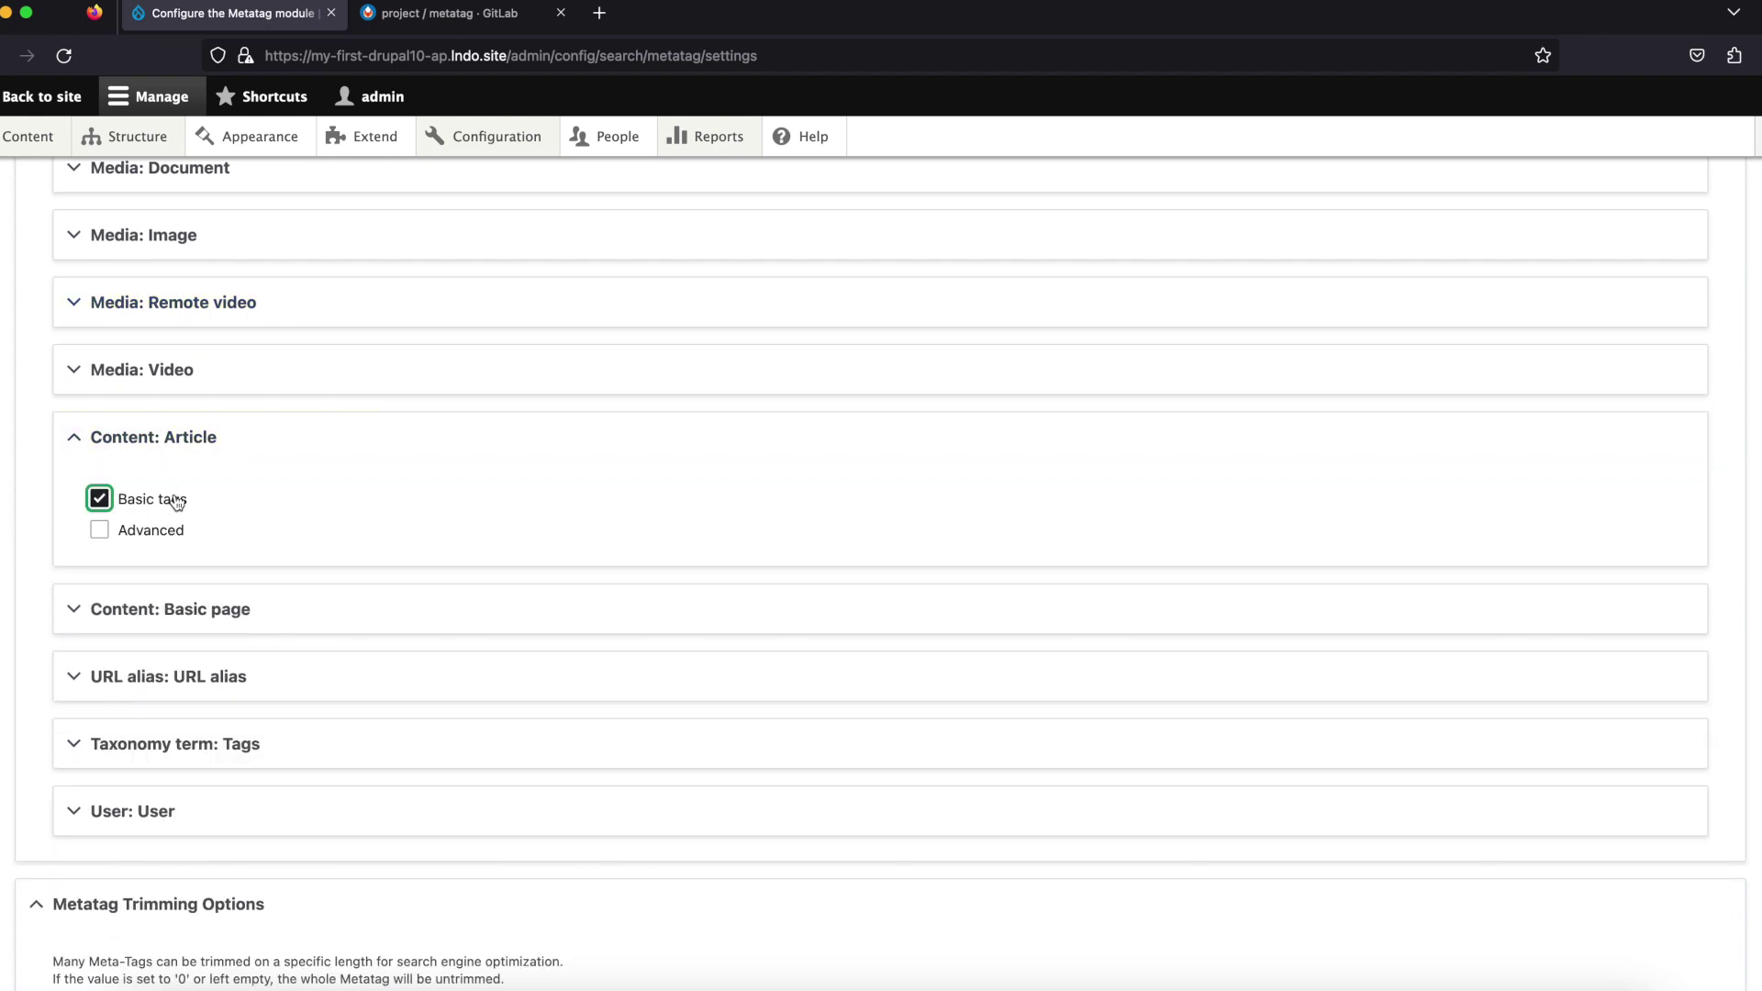
scroll(226, 496, "down", 10)
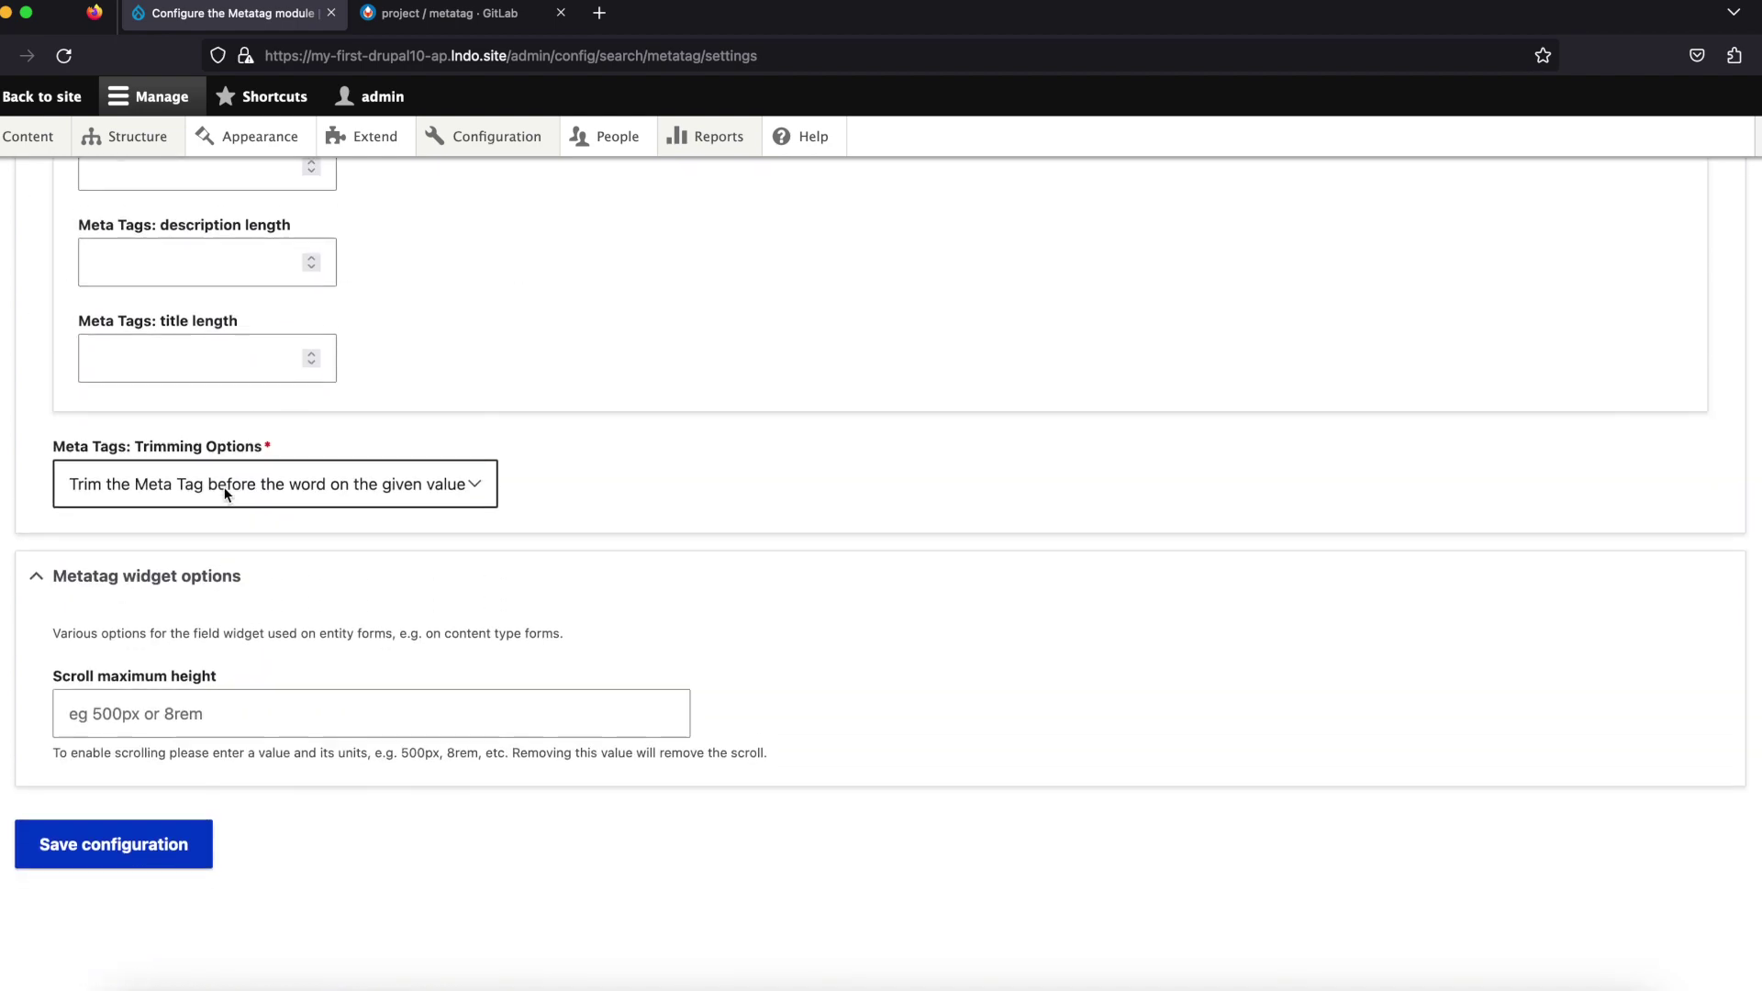
scroll(224, 503, "up", 20)
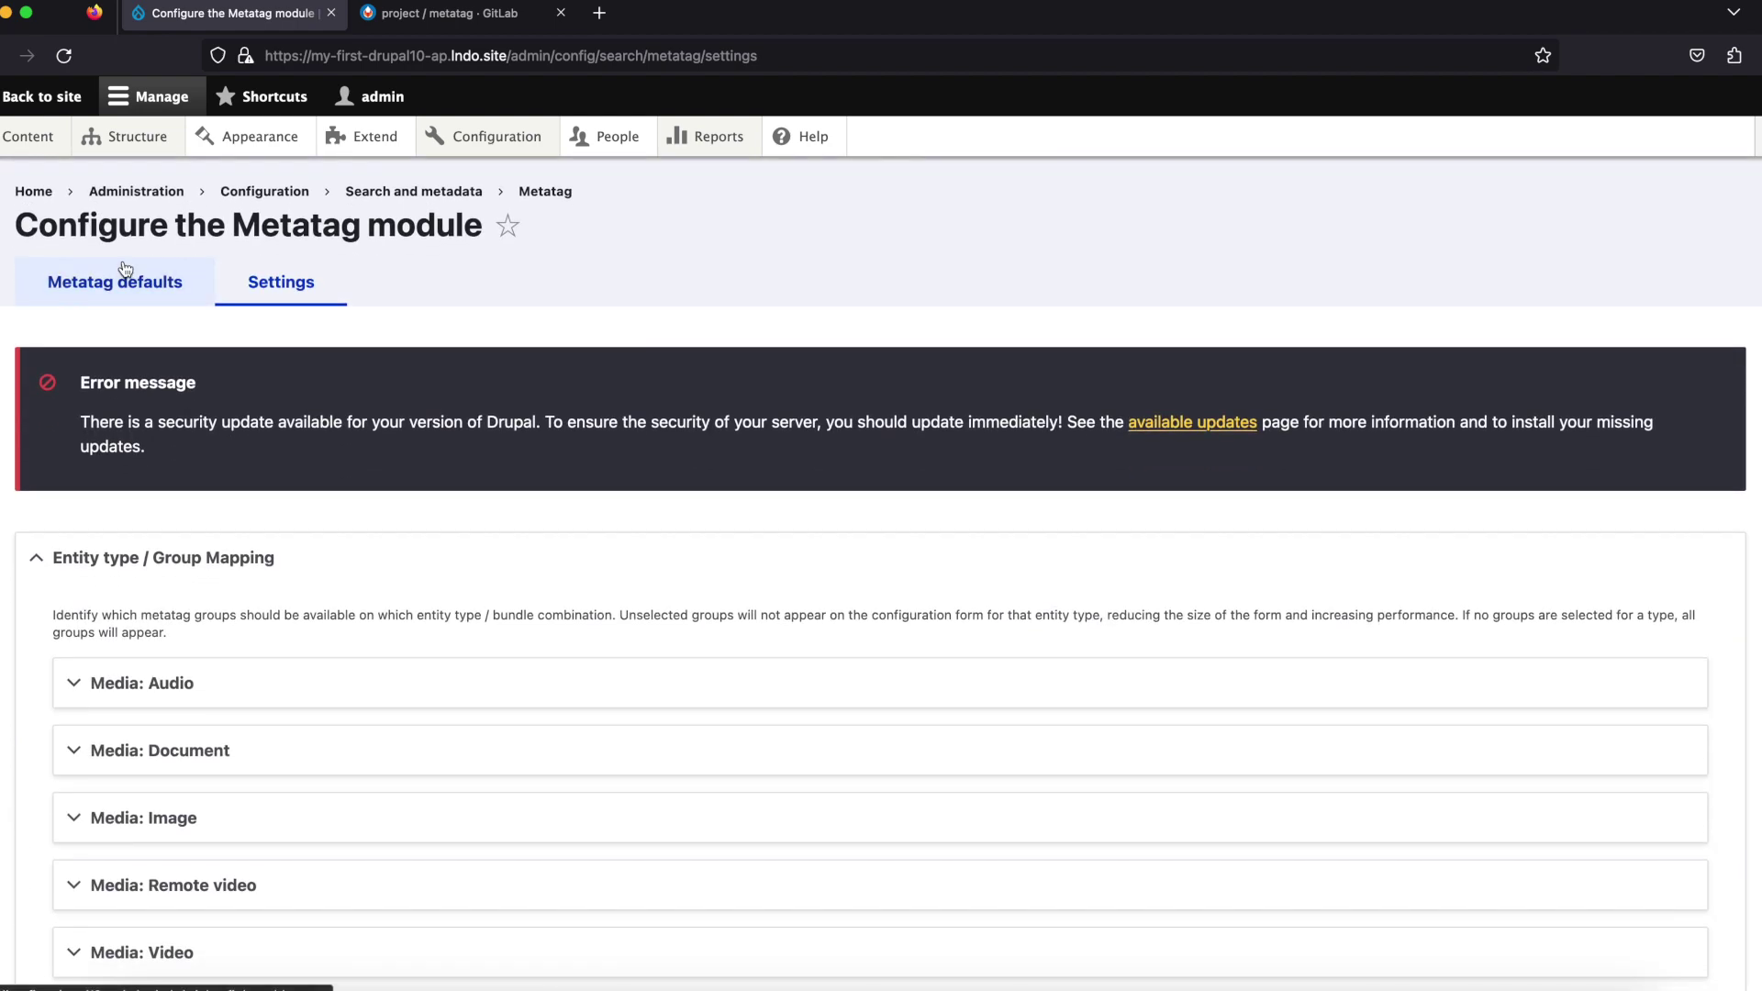
Step: Start new default meta tags of type Article and expand its Basic tags section
left_click(137, 299)
scroll(657, 385, "down", 7)
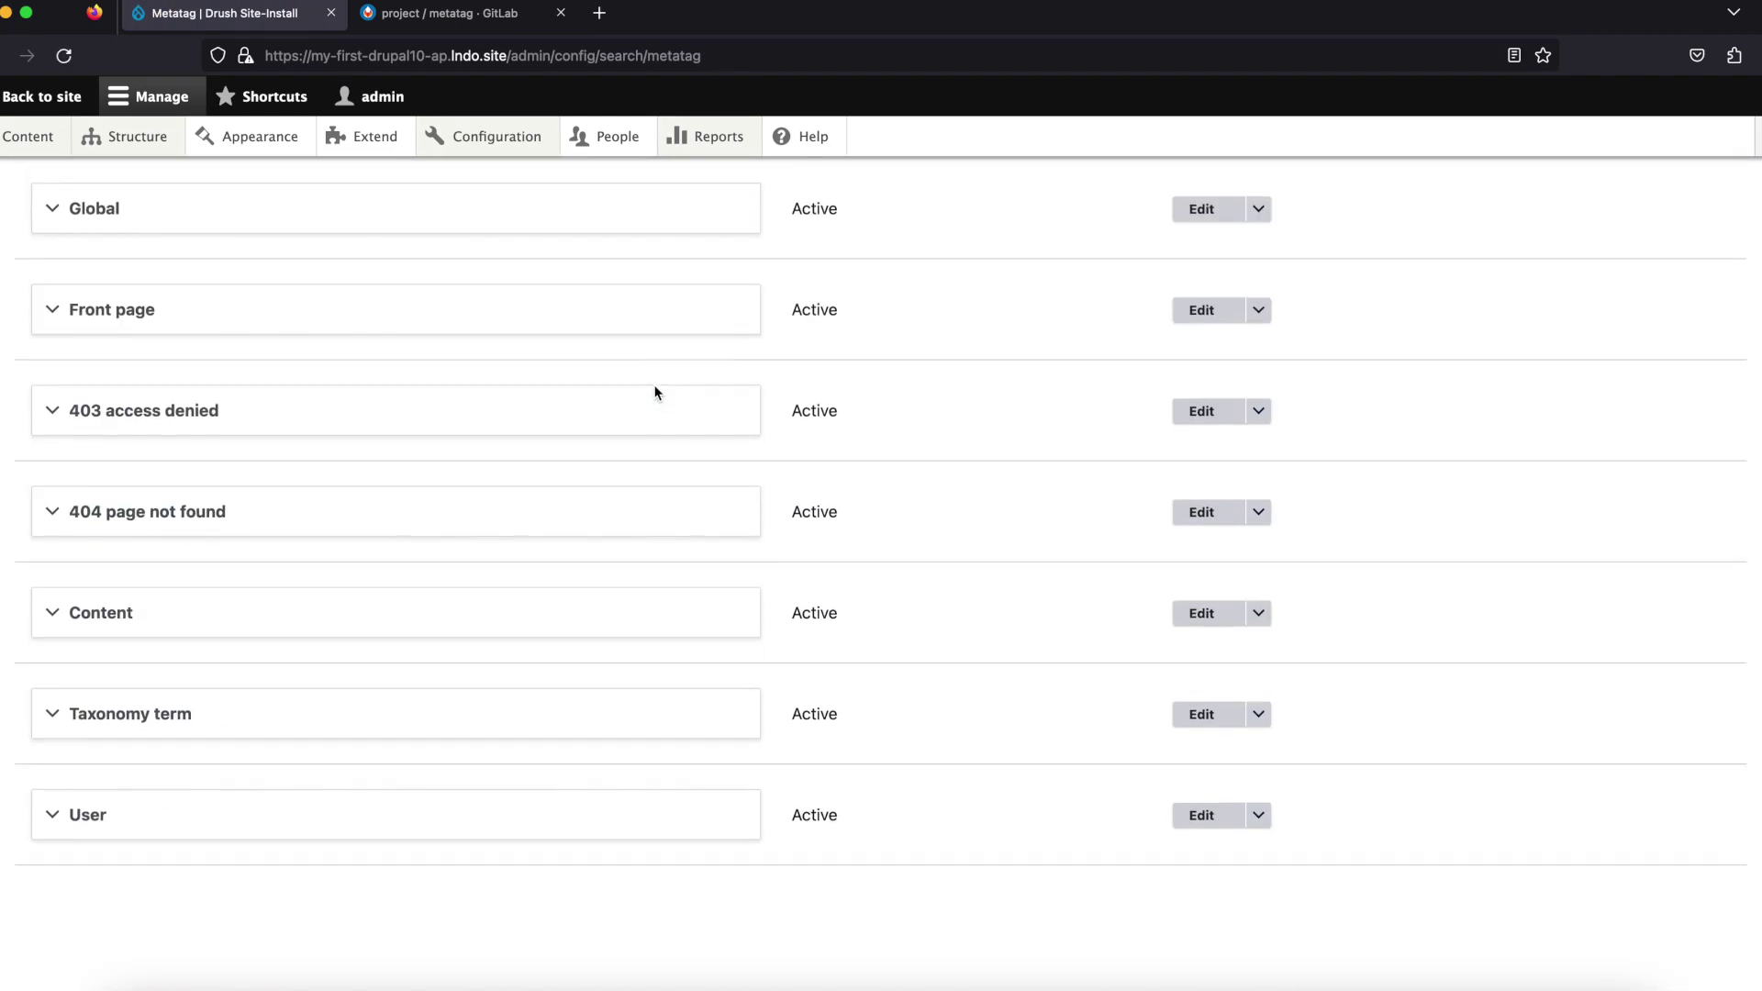
scroll(657, 393, "up", 7)
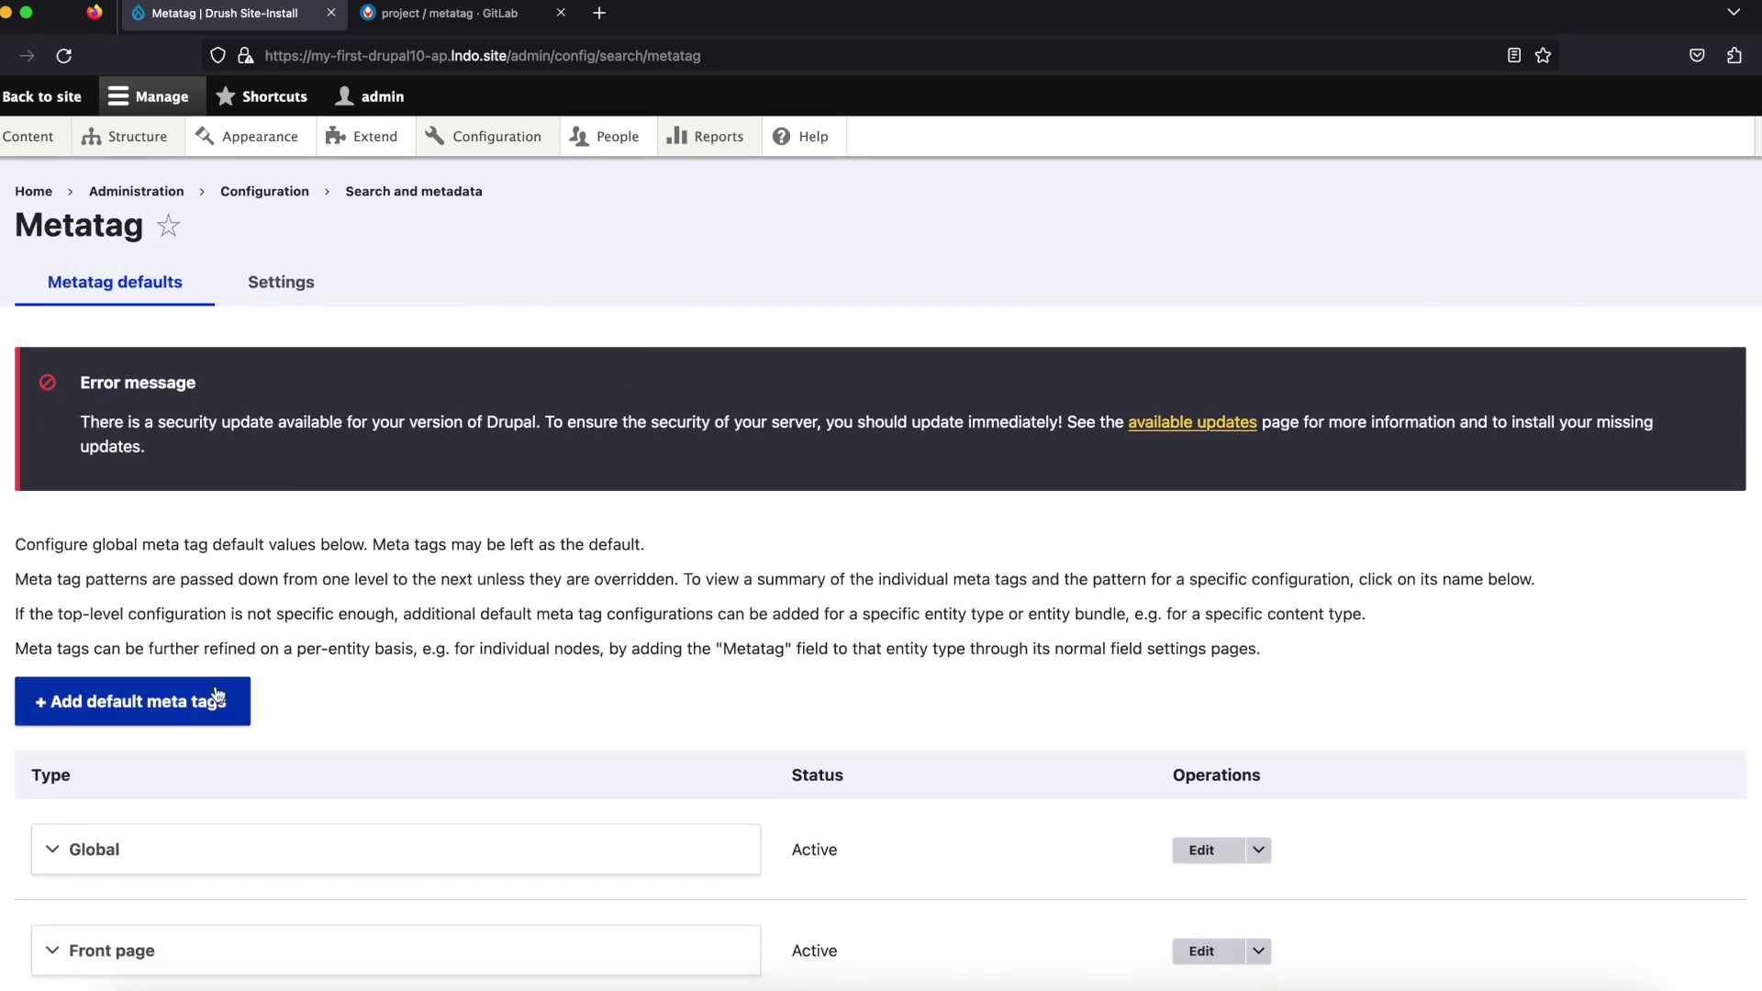
left_click(229, 702)
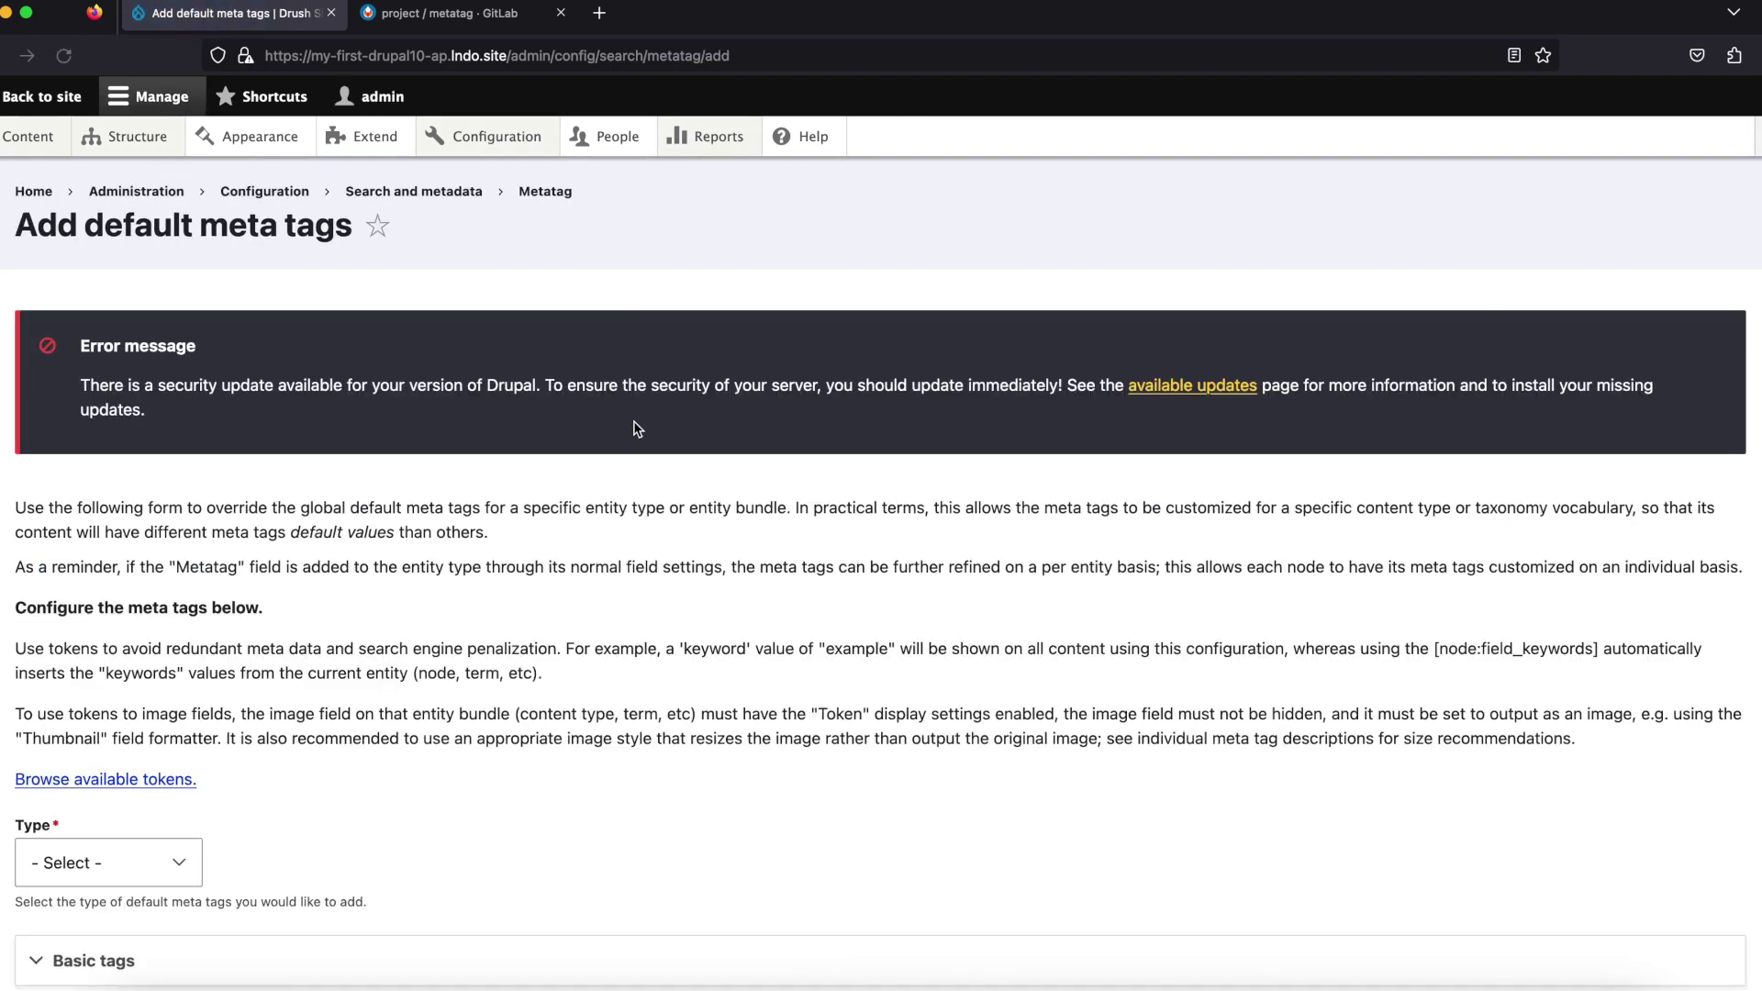
scroll(634, 424, "down", 3)
left_click(179, 555)
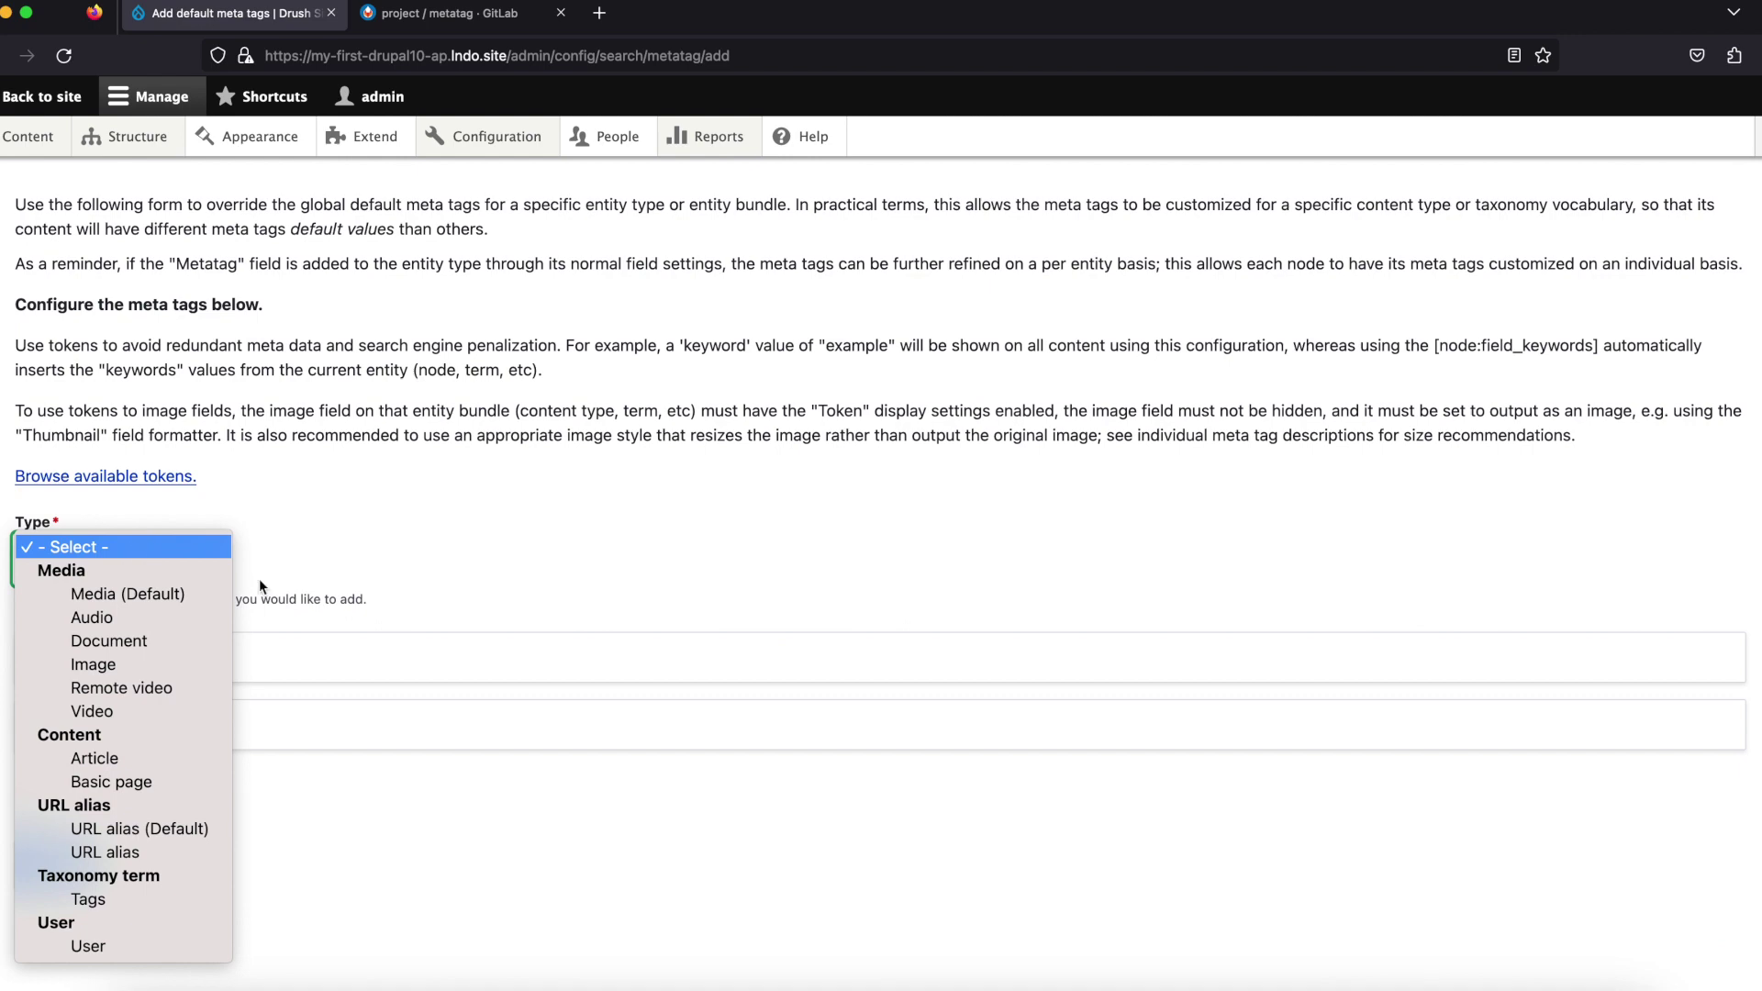
left_click(160, 759)
left_click(350, 648)
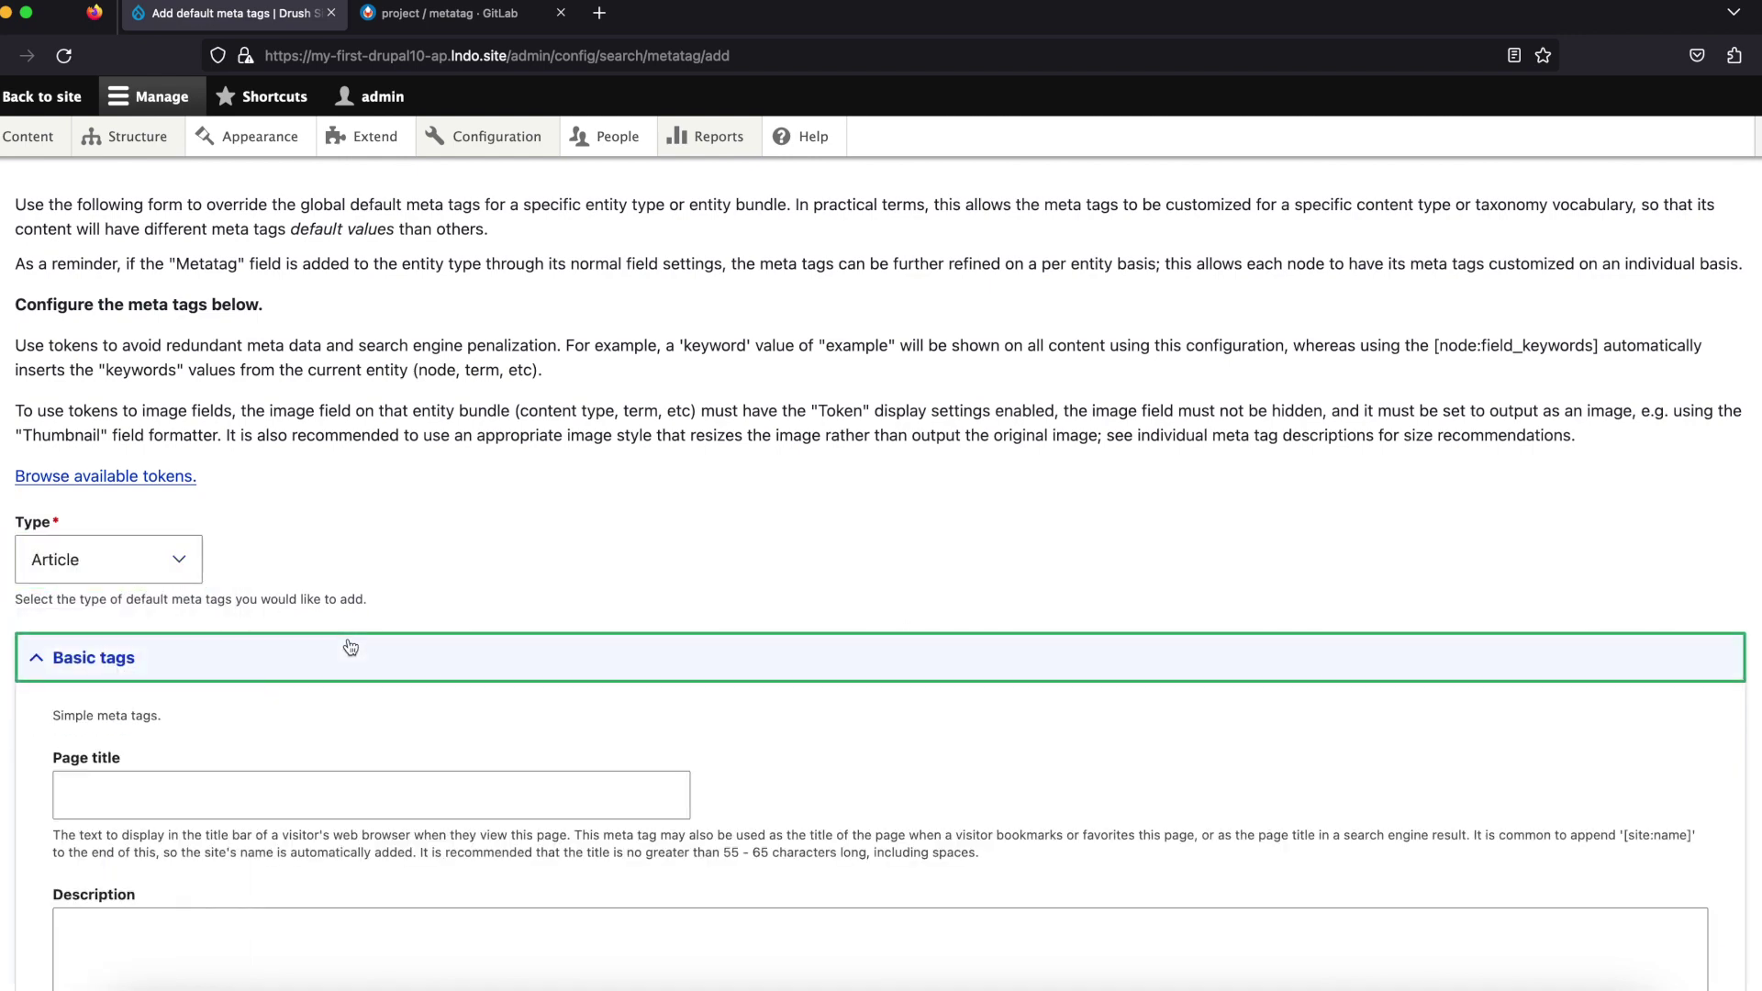
scroll(453, 573, "down", 10)
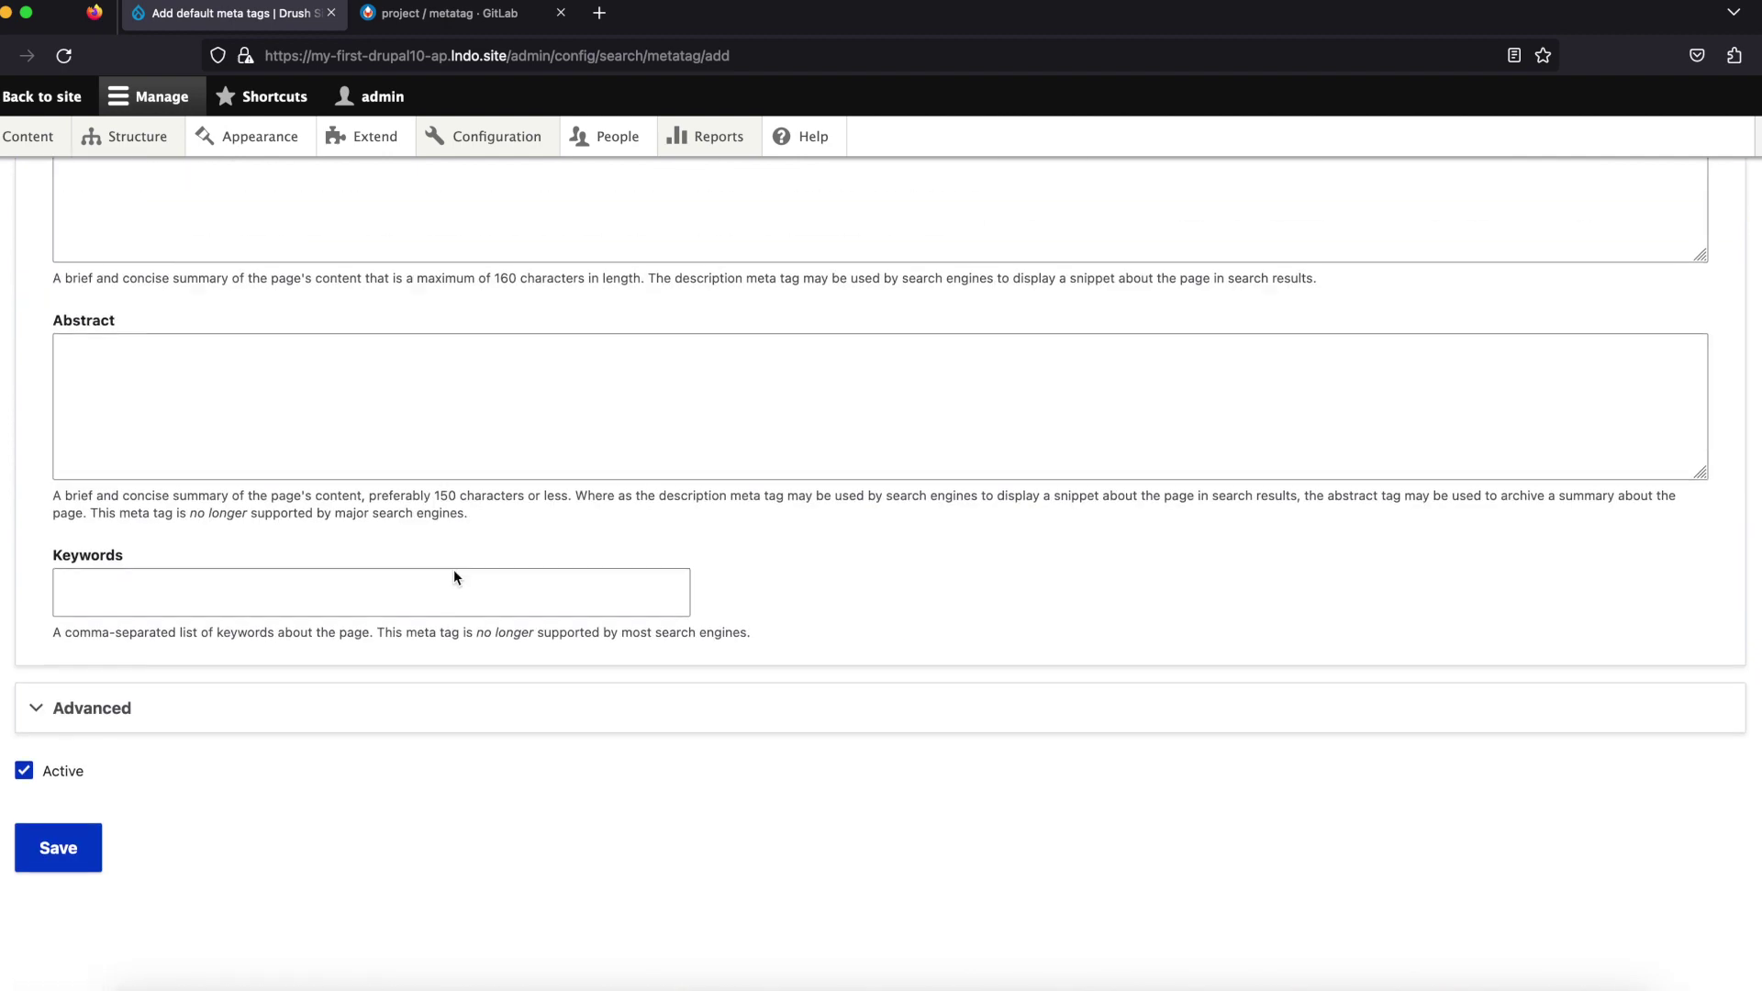
scroll(453, 576, "up", 6)
scroll(453, 576, "down", 6)
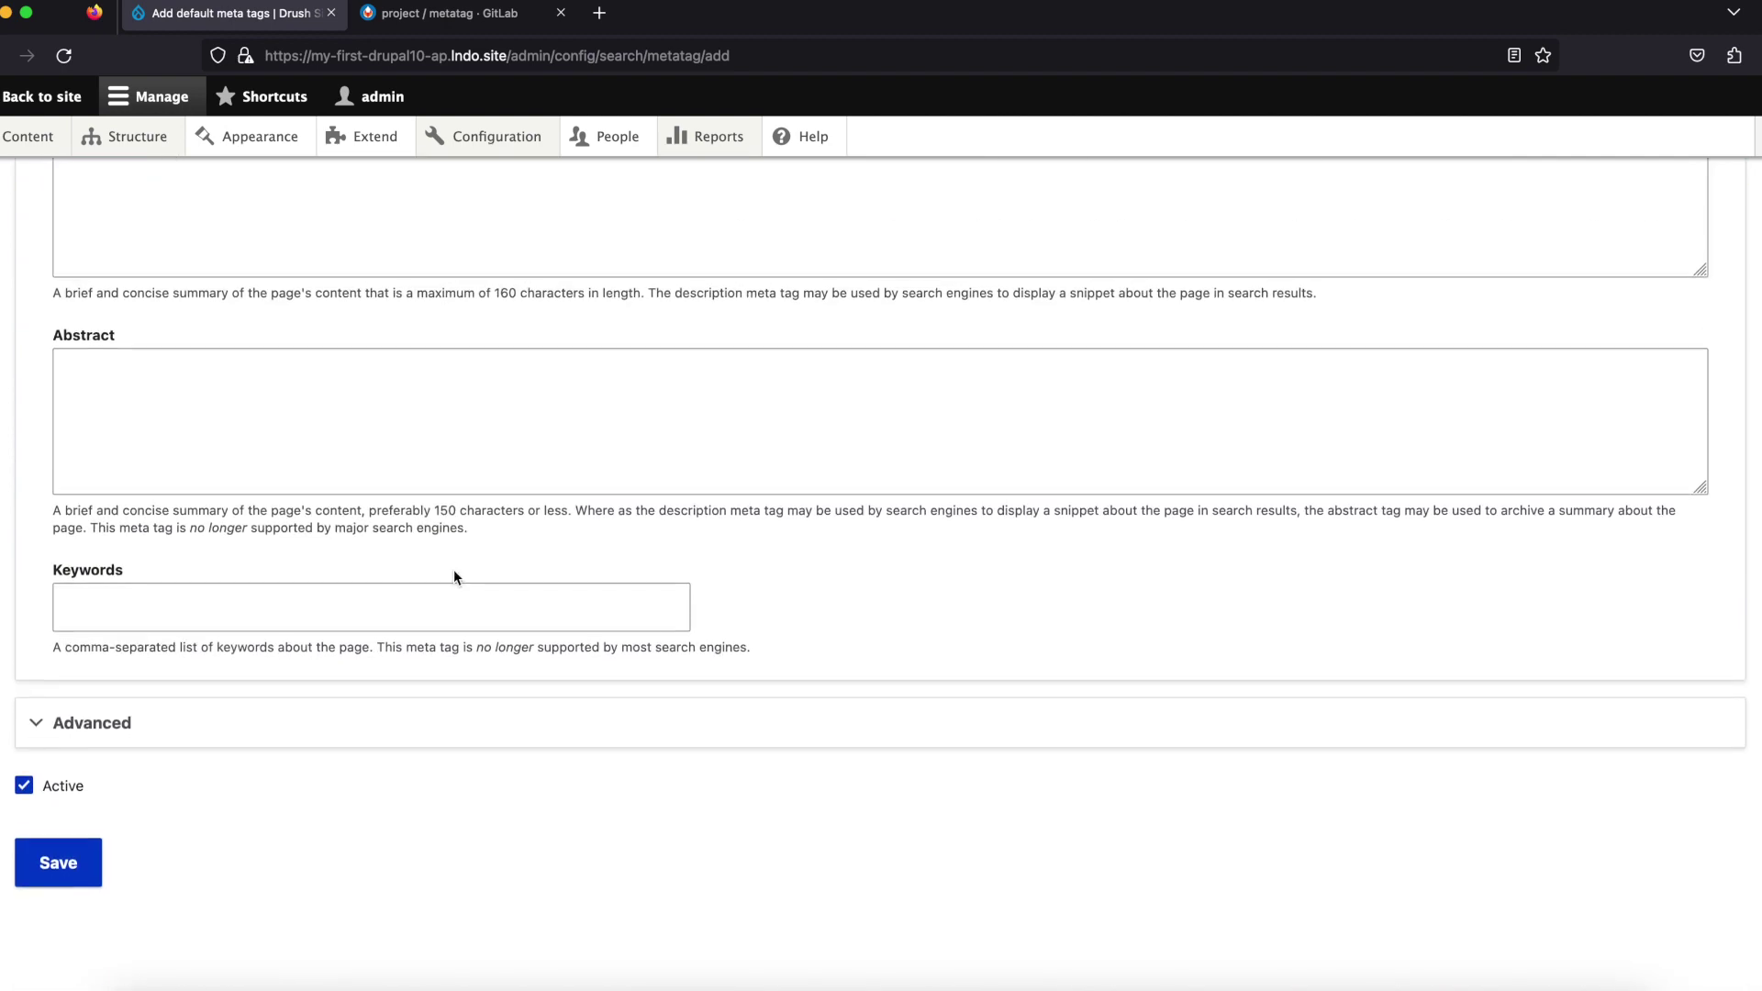
scroll(453, 576, "up", 8)
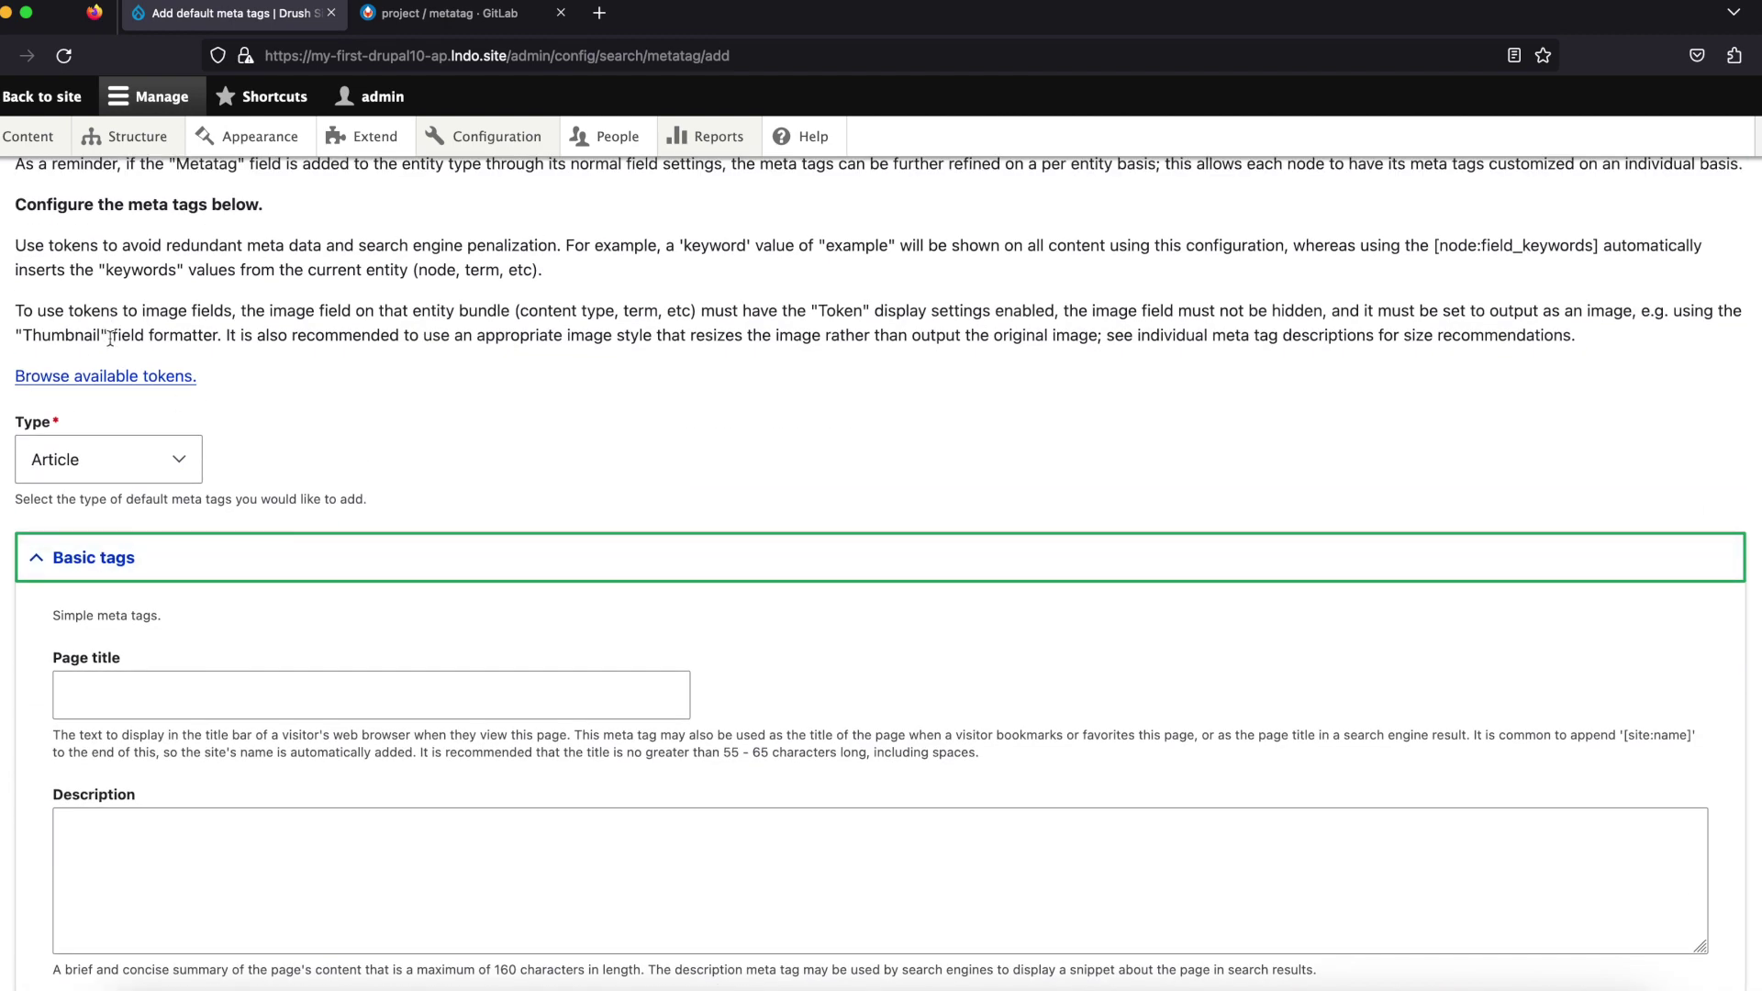
Step: Browse available tokens under Current page and try [current-page:title], dismissing the choose-a-field warning
left_click(127, 376)
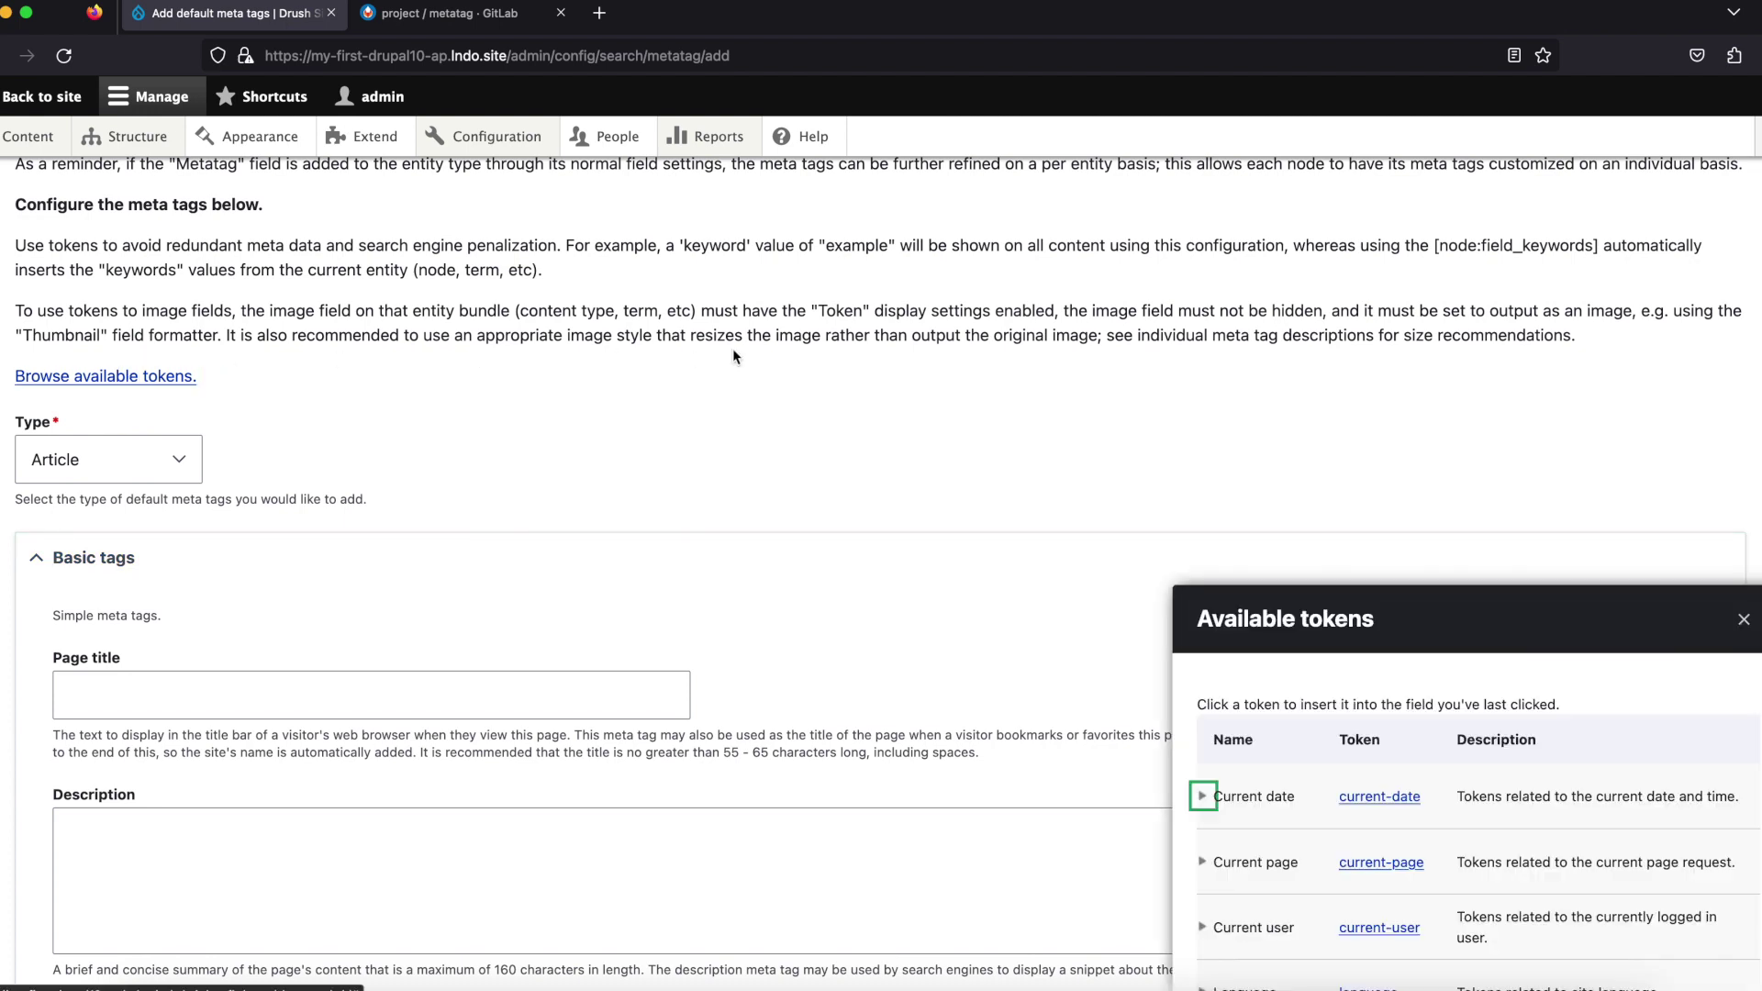
left_click_drag(1374, 606, 1031, 303)
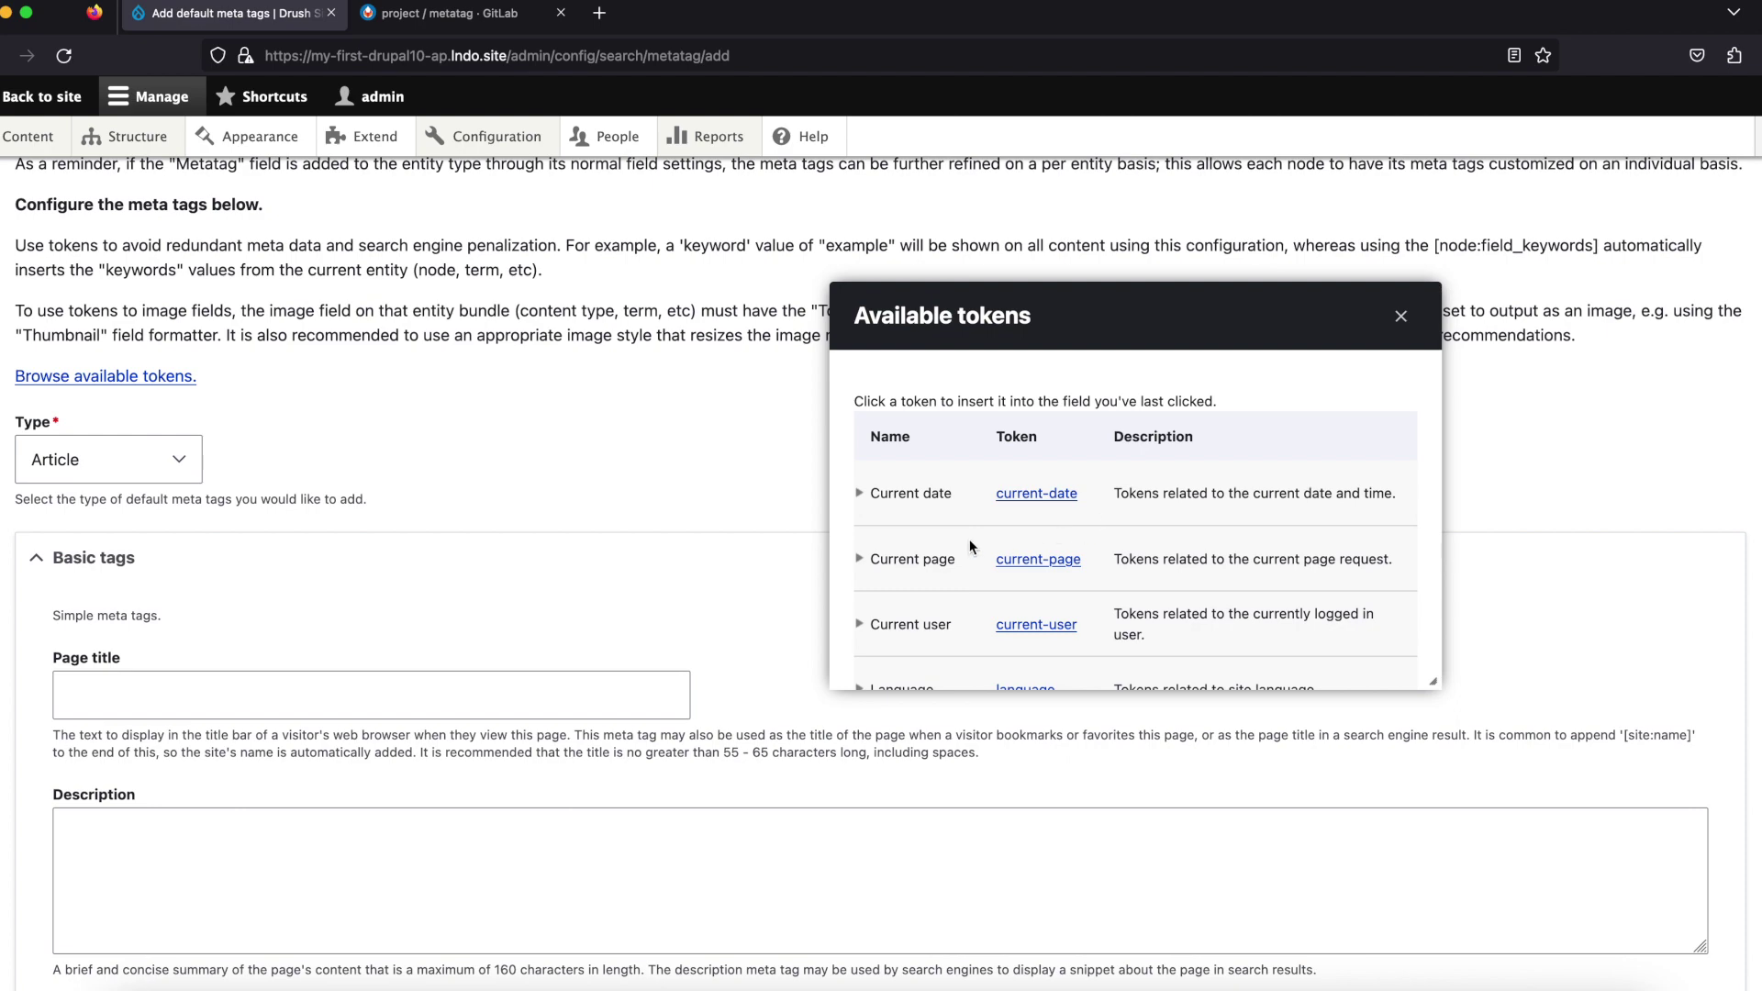
scroll(970, 547, "down", 1)
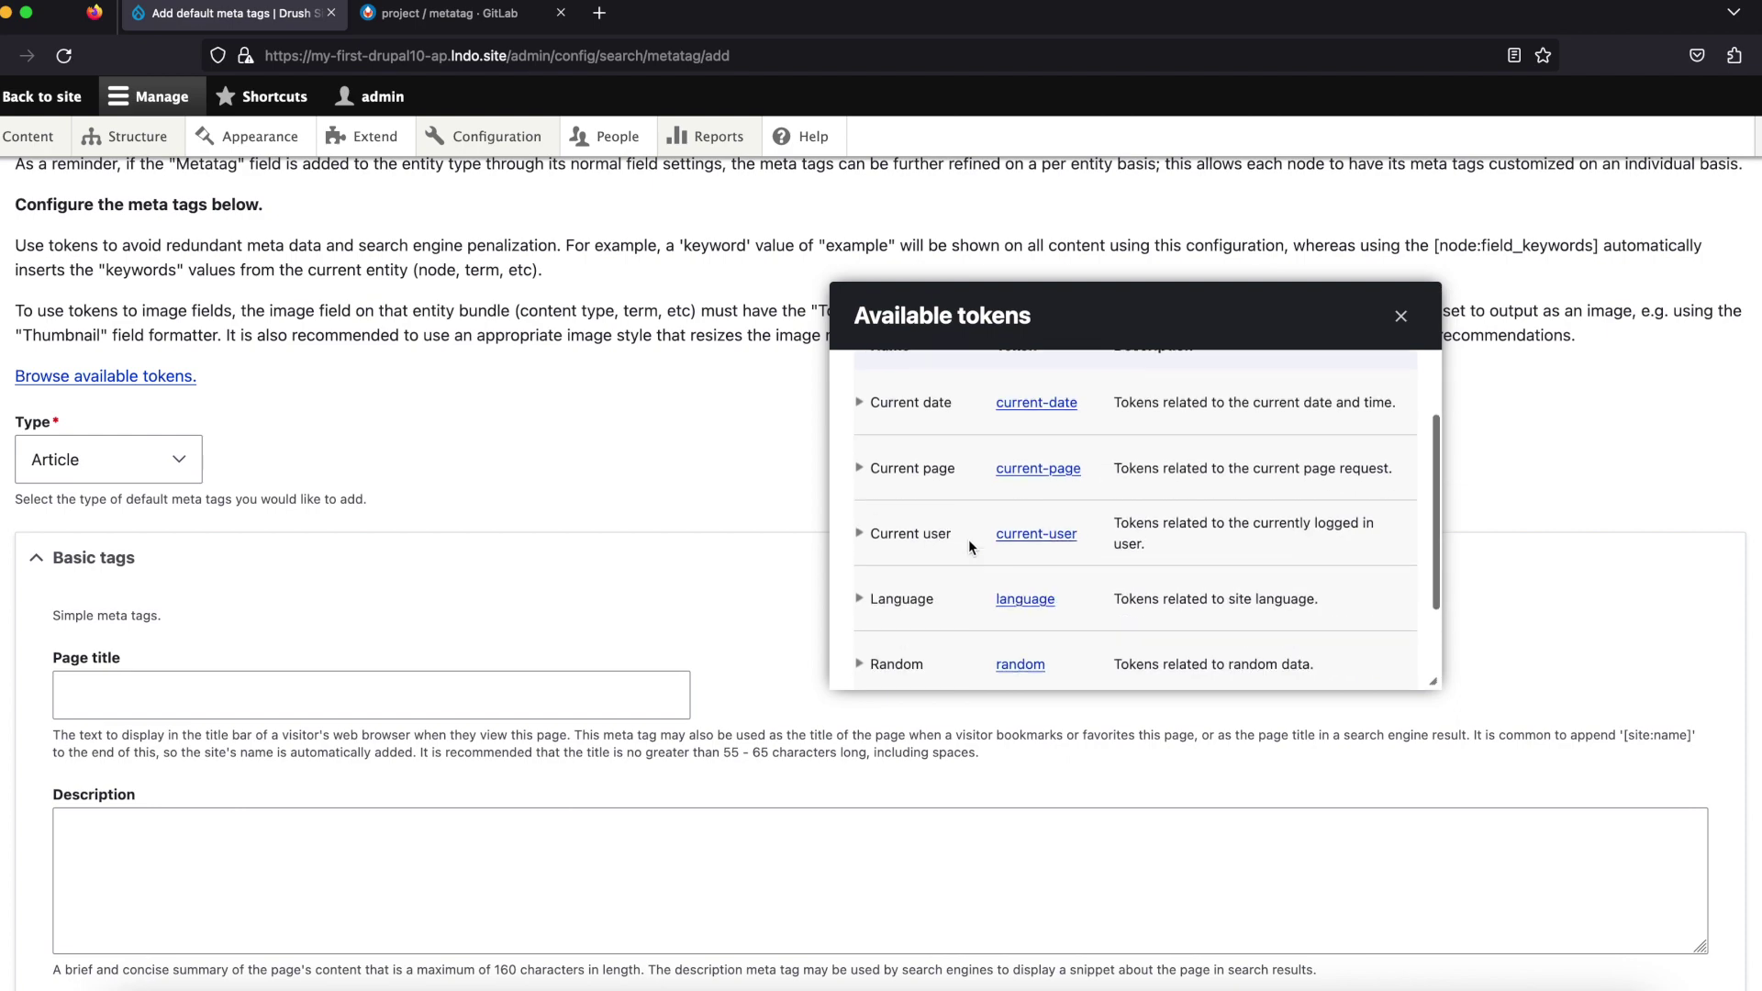
scroll(969, 547, "down", 6)
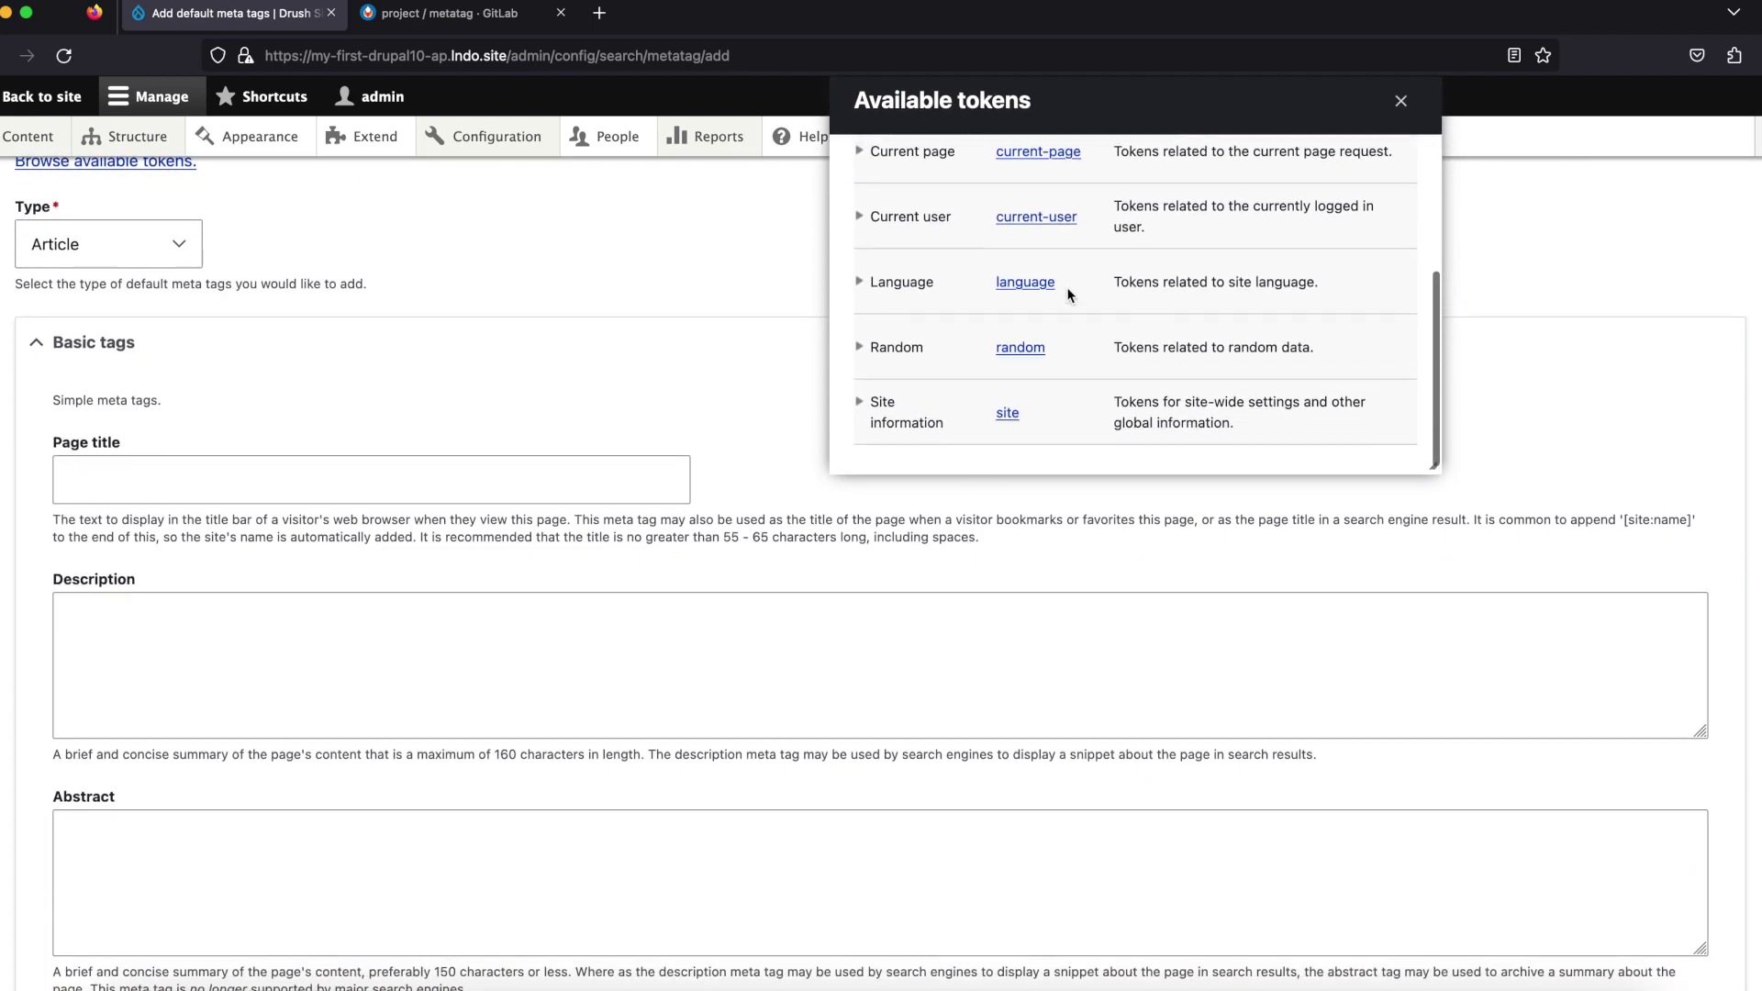
scroll(1068, 295, "up", 3)
left_click(860, 298)
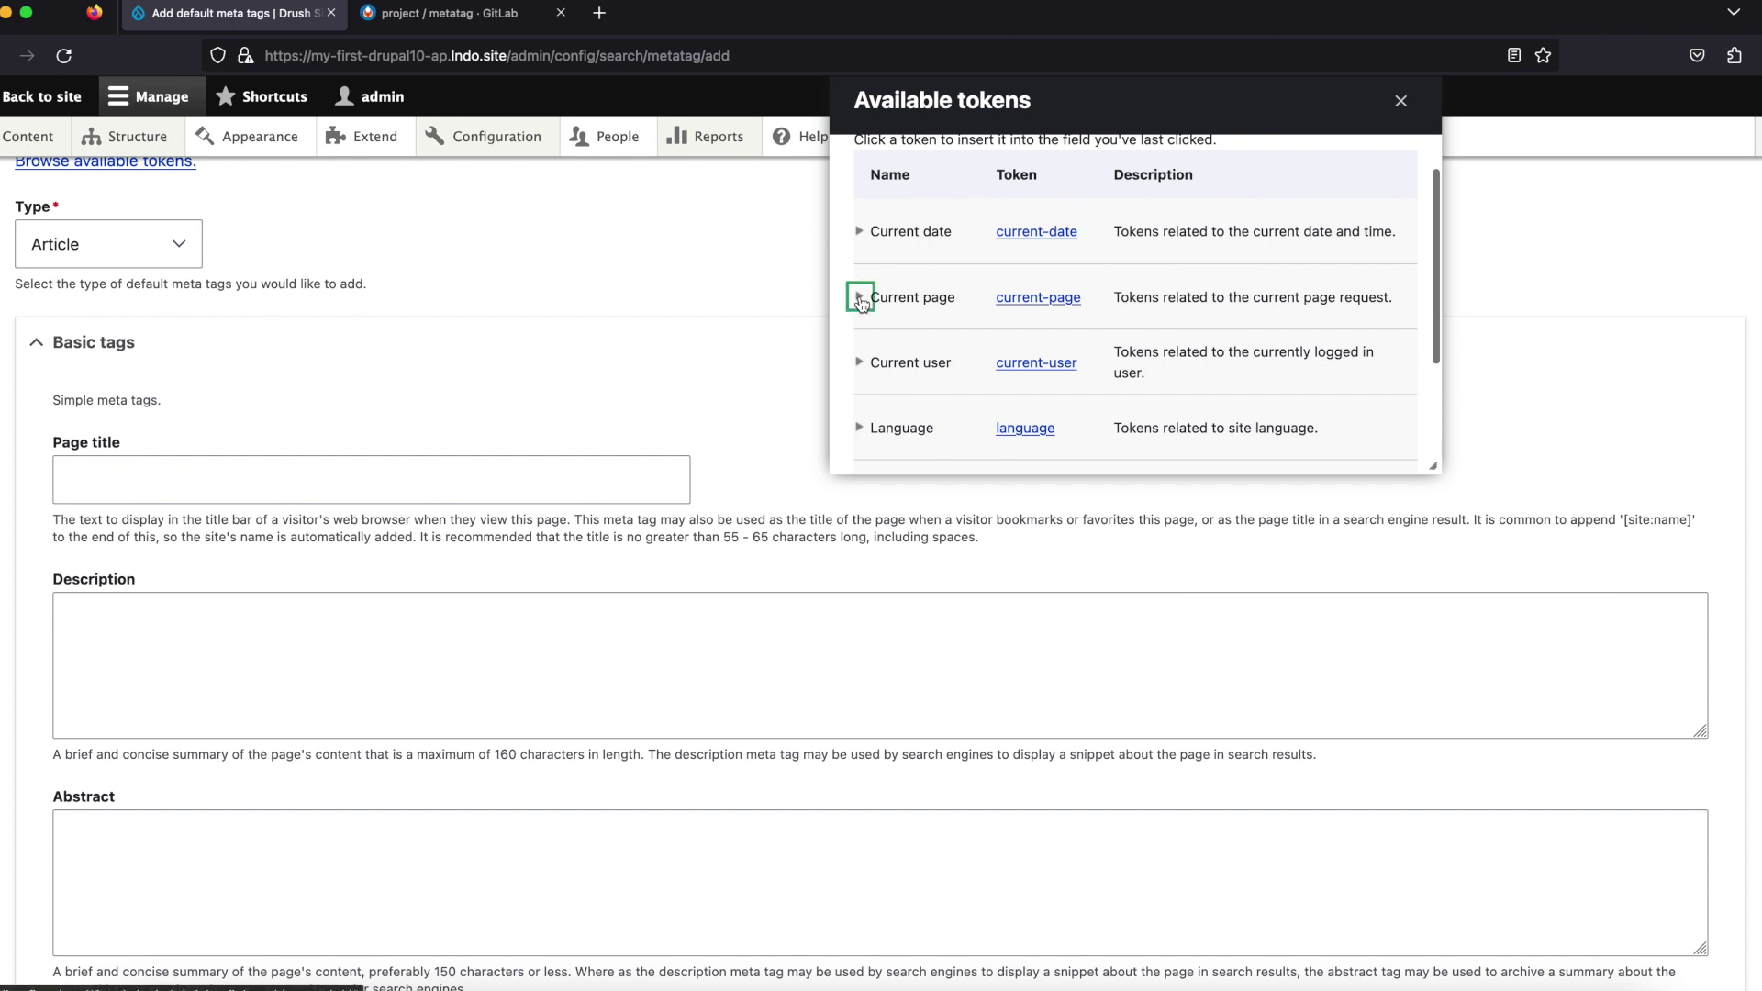
scroll(1037, 378, "down", 4)
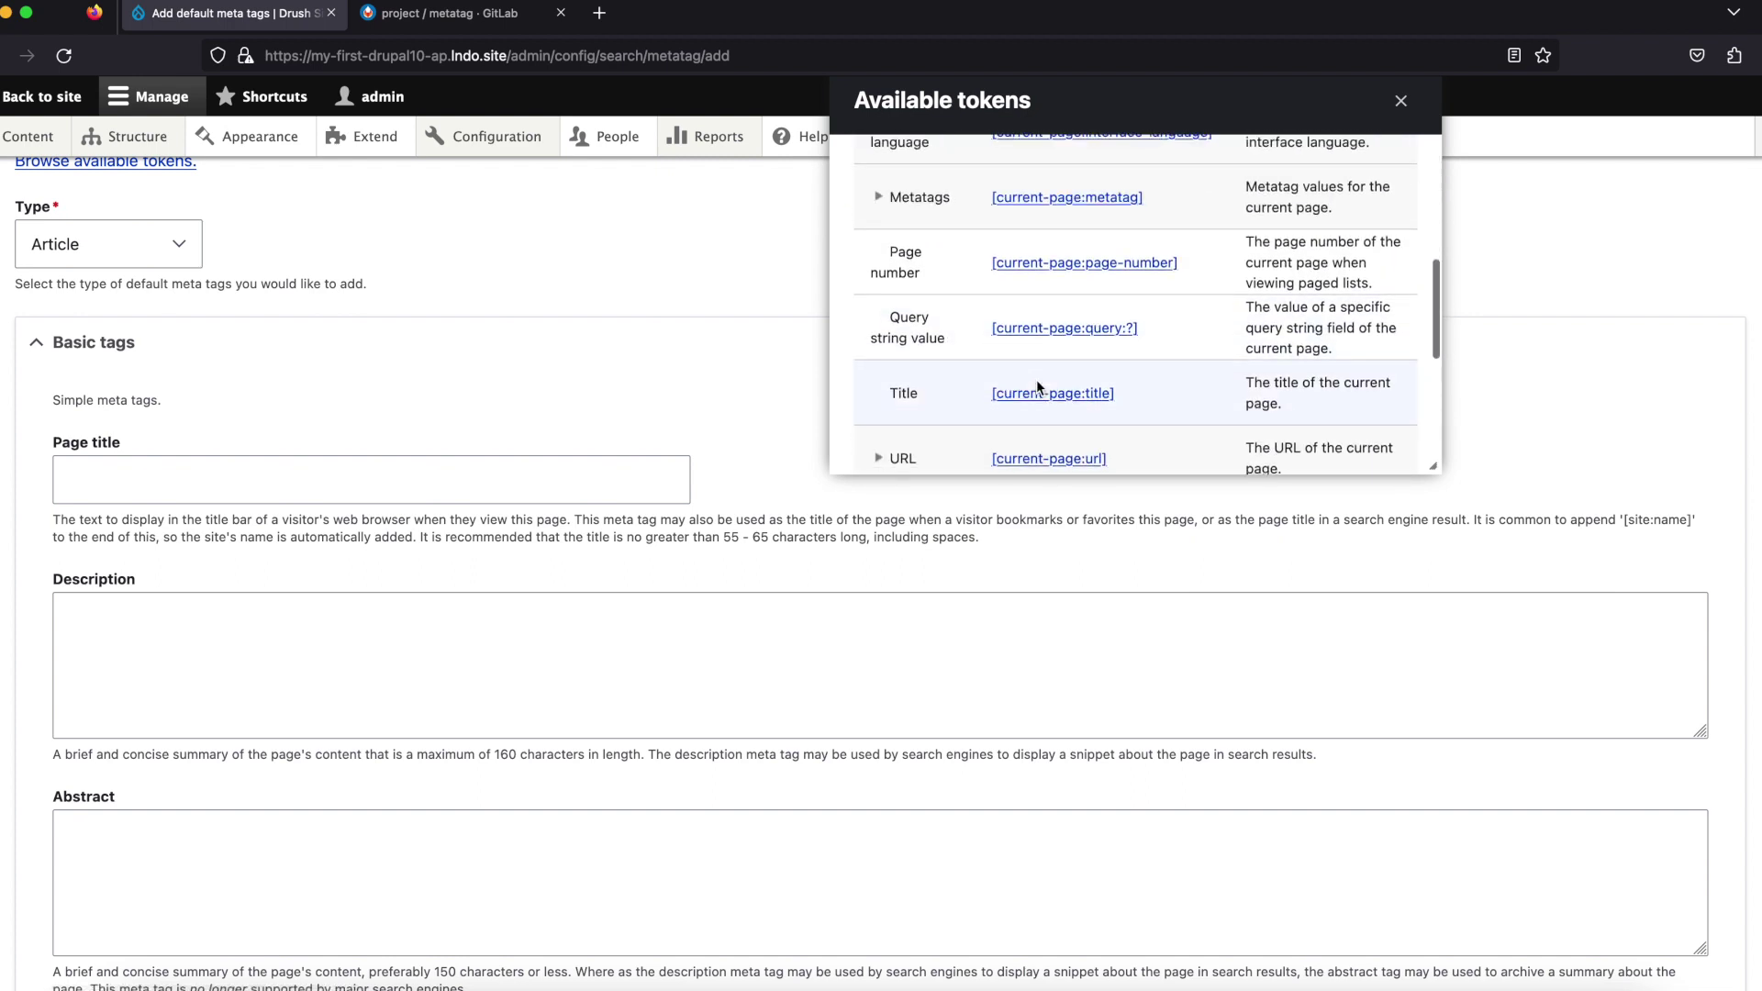
scroll(1037, 386, "down", 2)
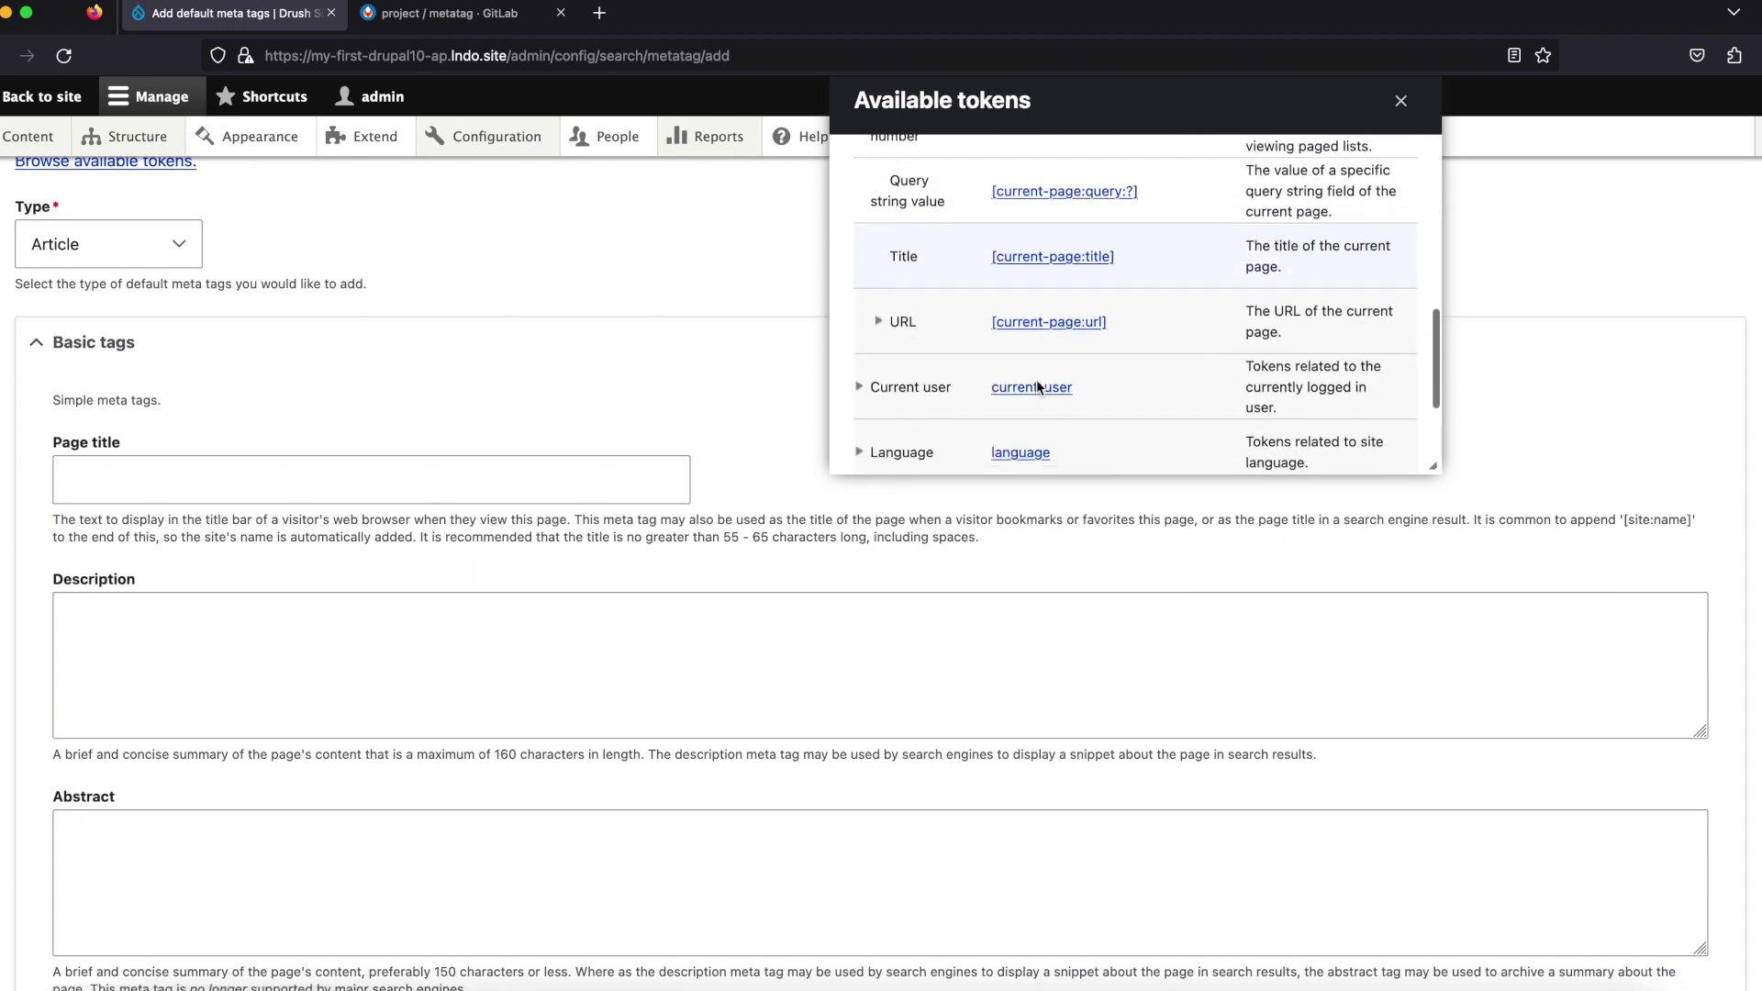
left_click(1051, 248)
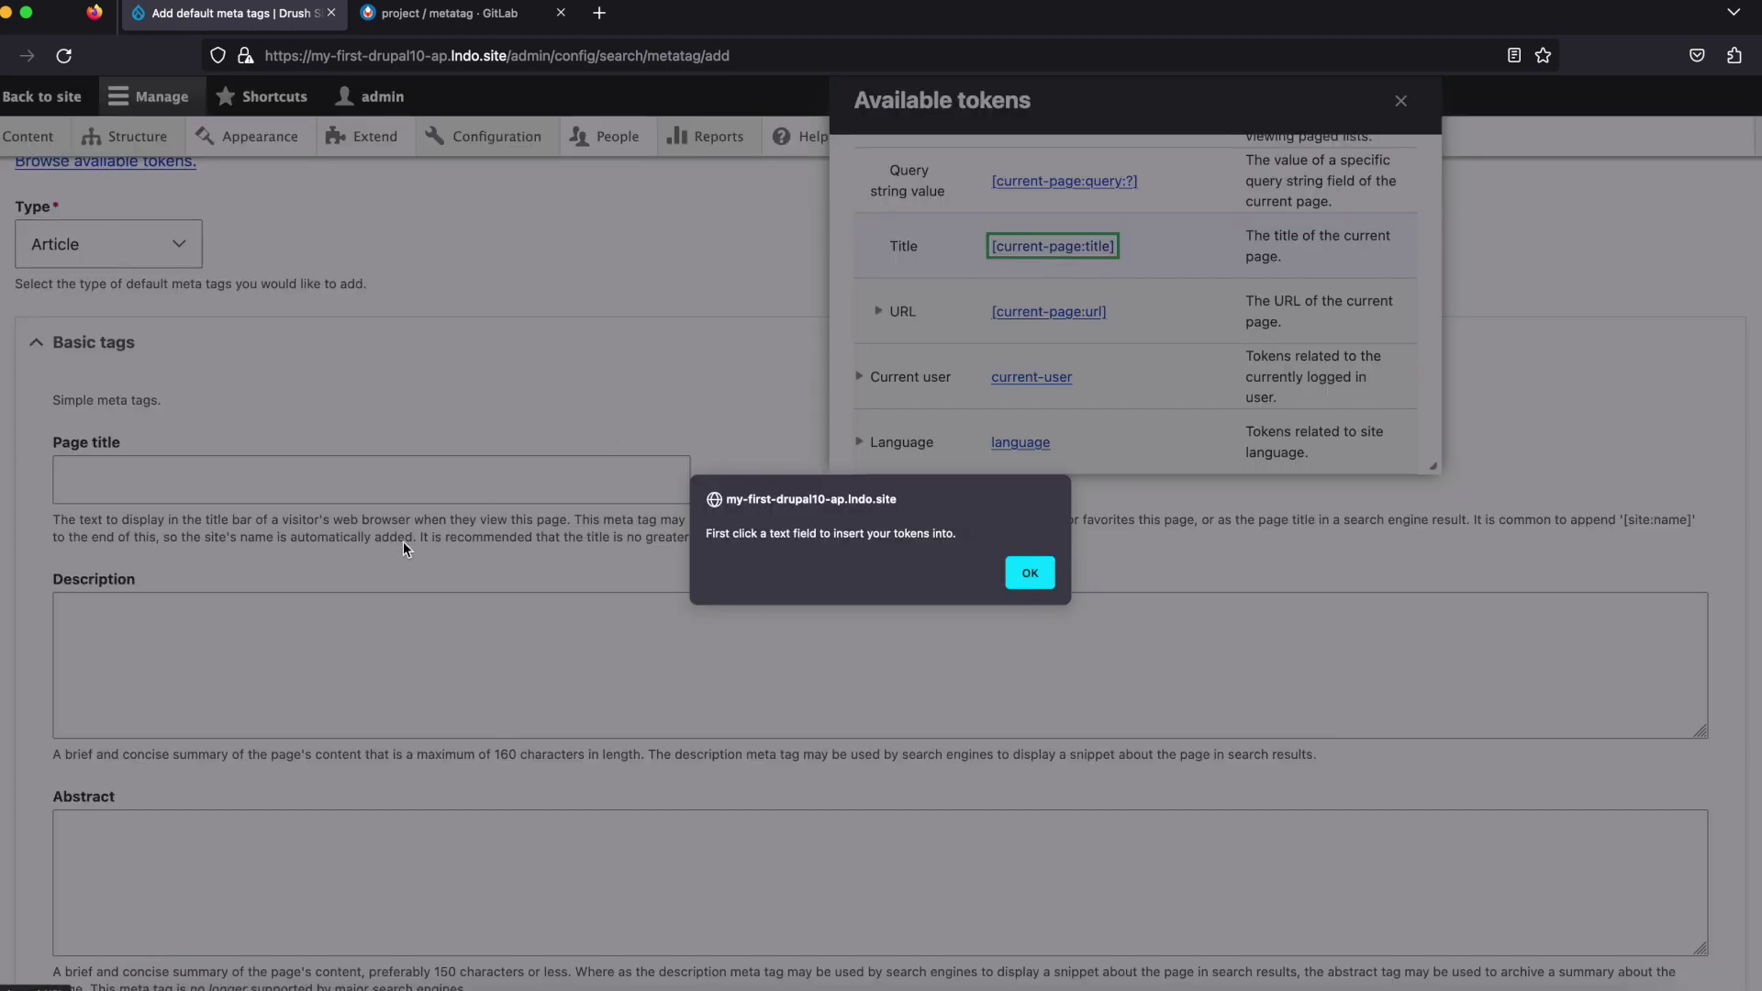
left_click(1029, 570)
Step: Insert the [current-page:title] token into the Article defaults' Page title field
left_click(430, 486)
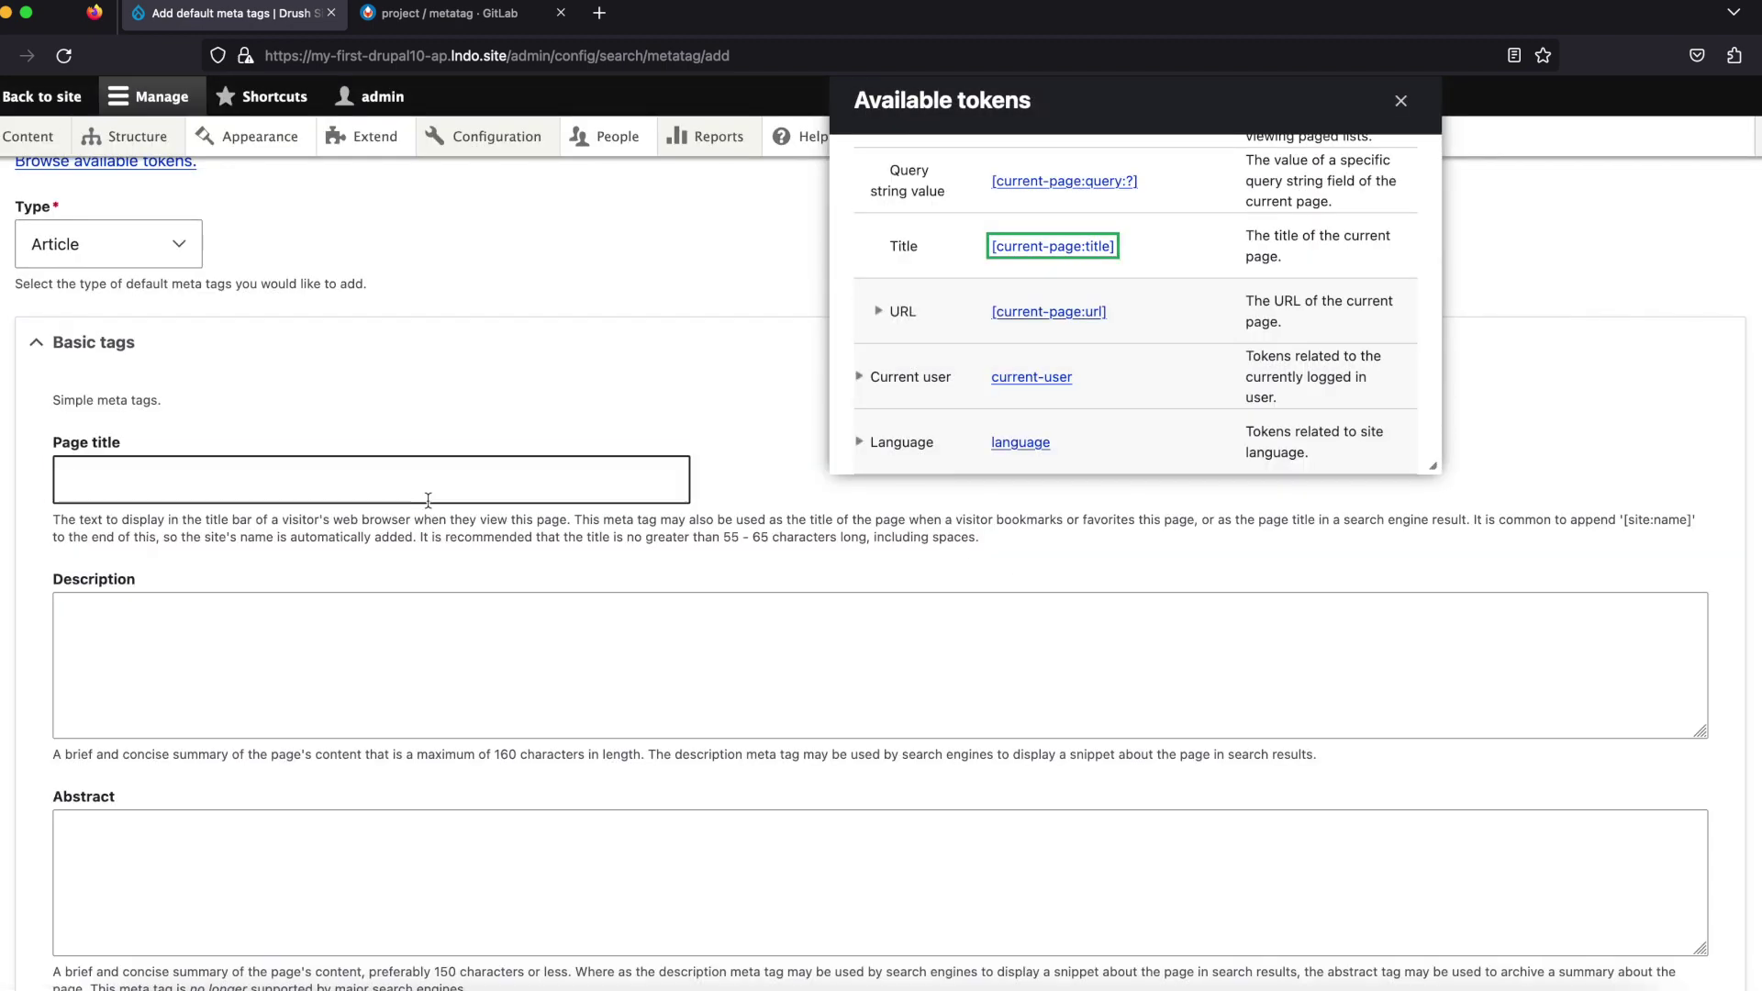
left_click(1041, 247)
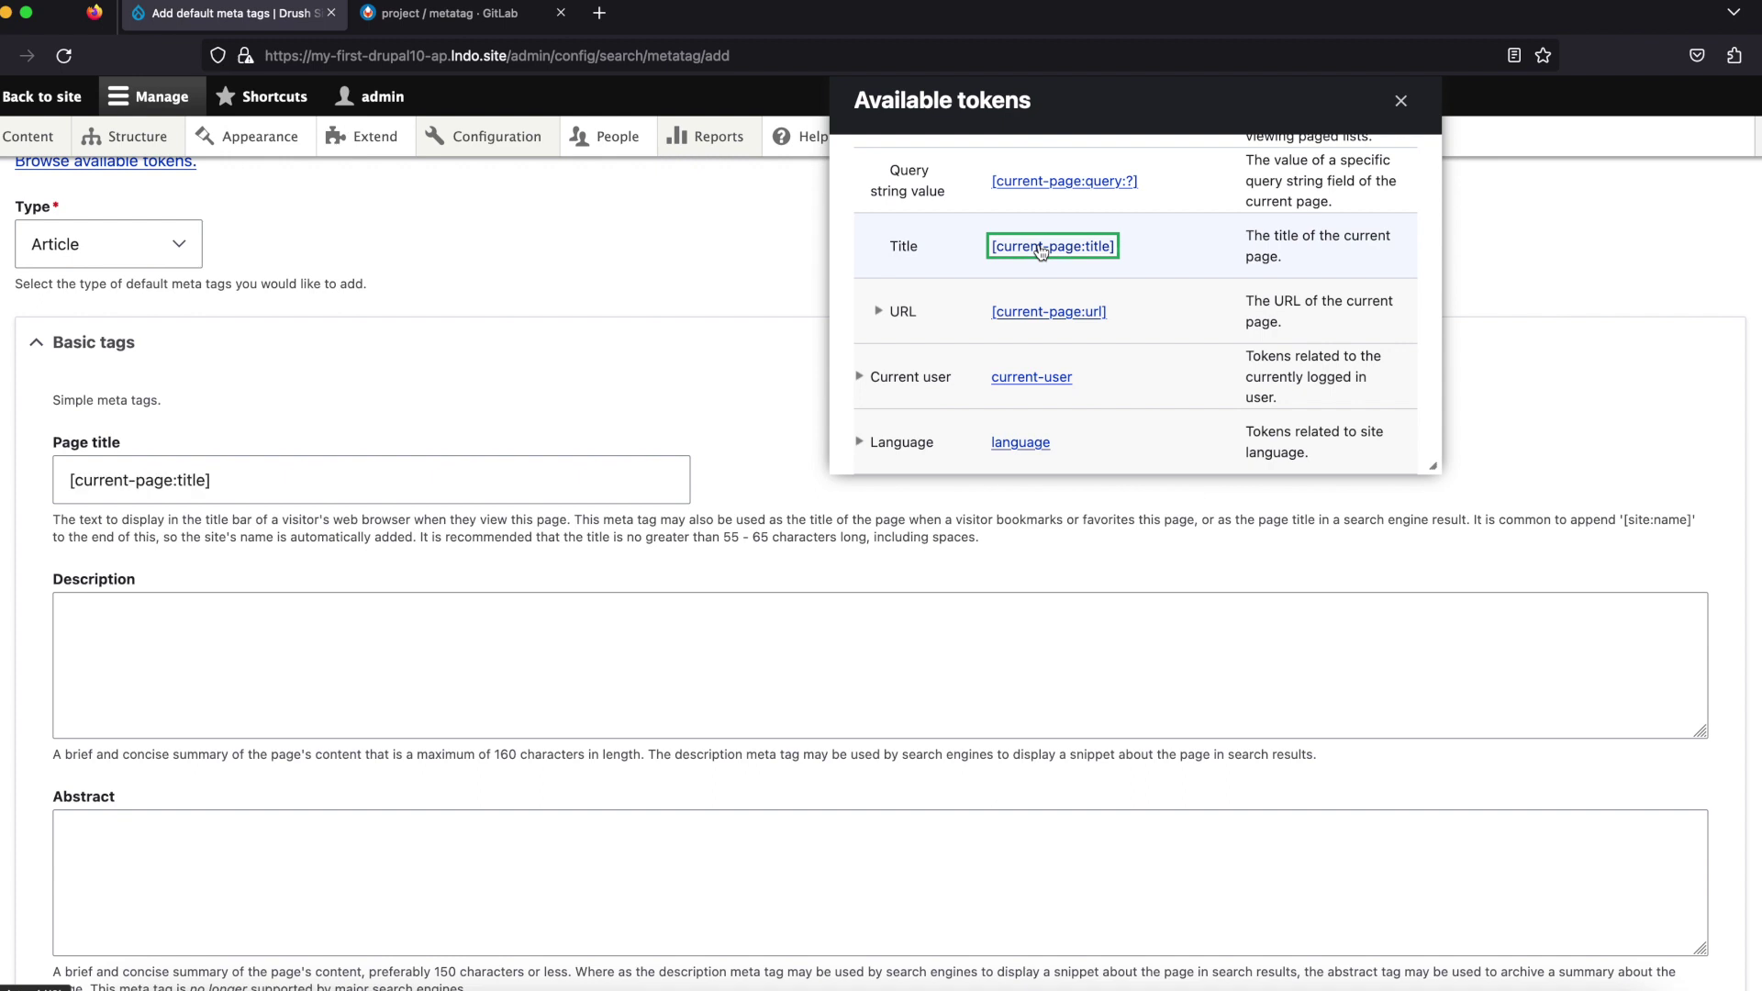
left_click(570, 637)
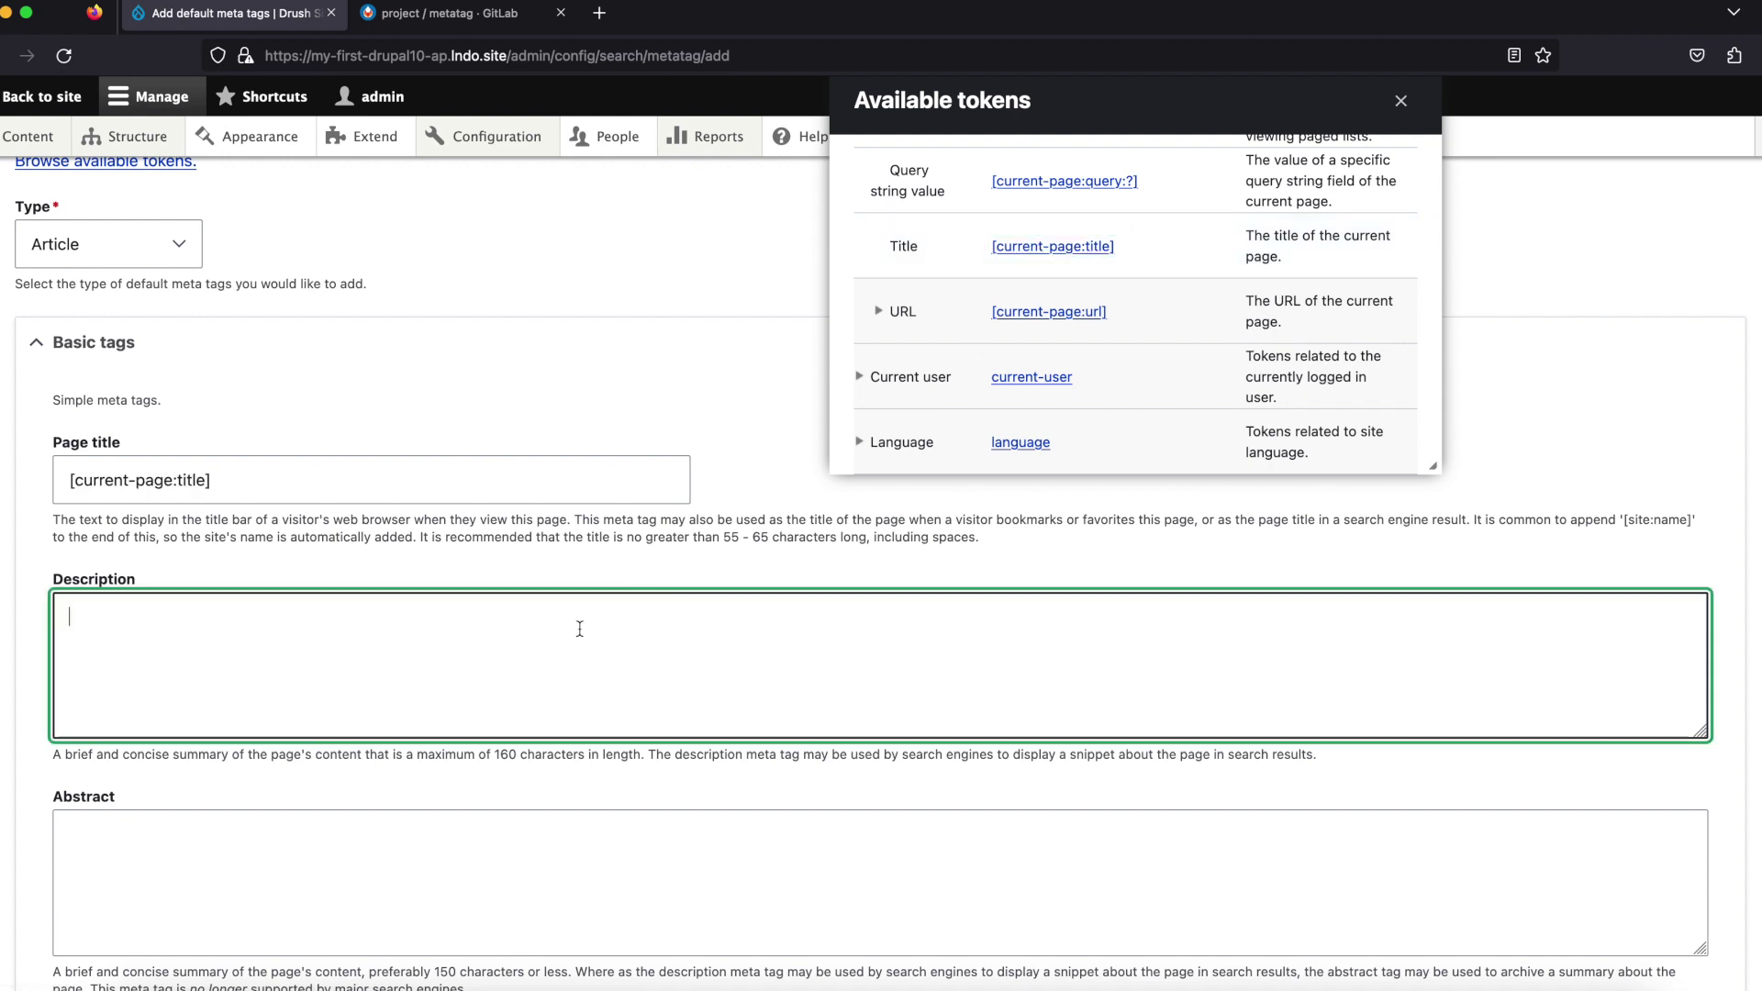
scroll(1098, 358, "up", 5)
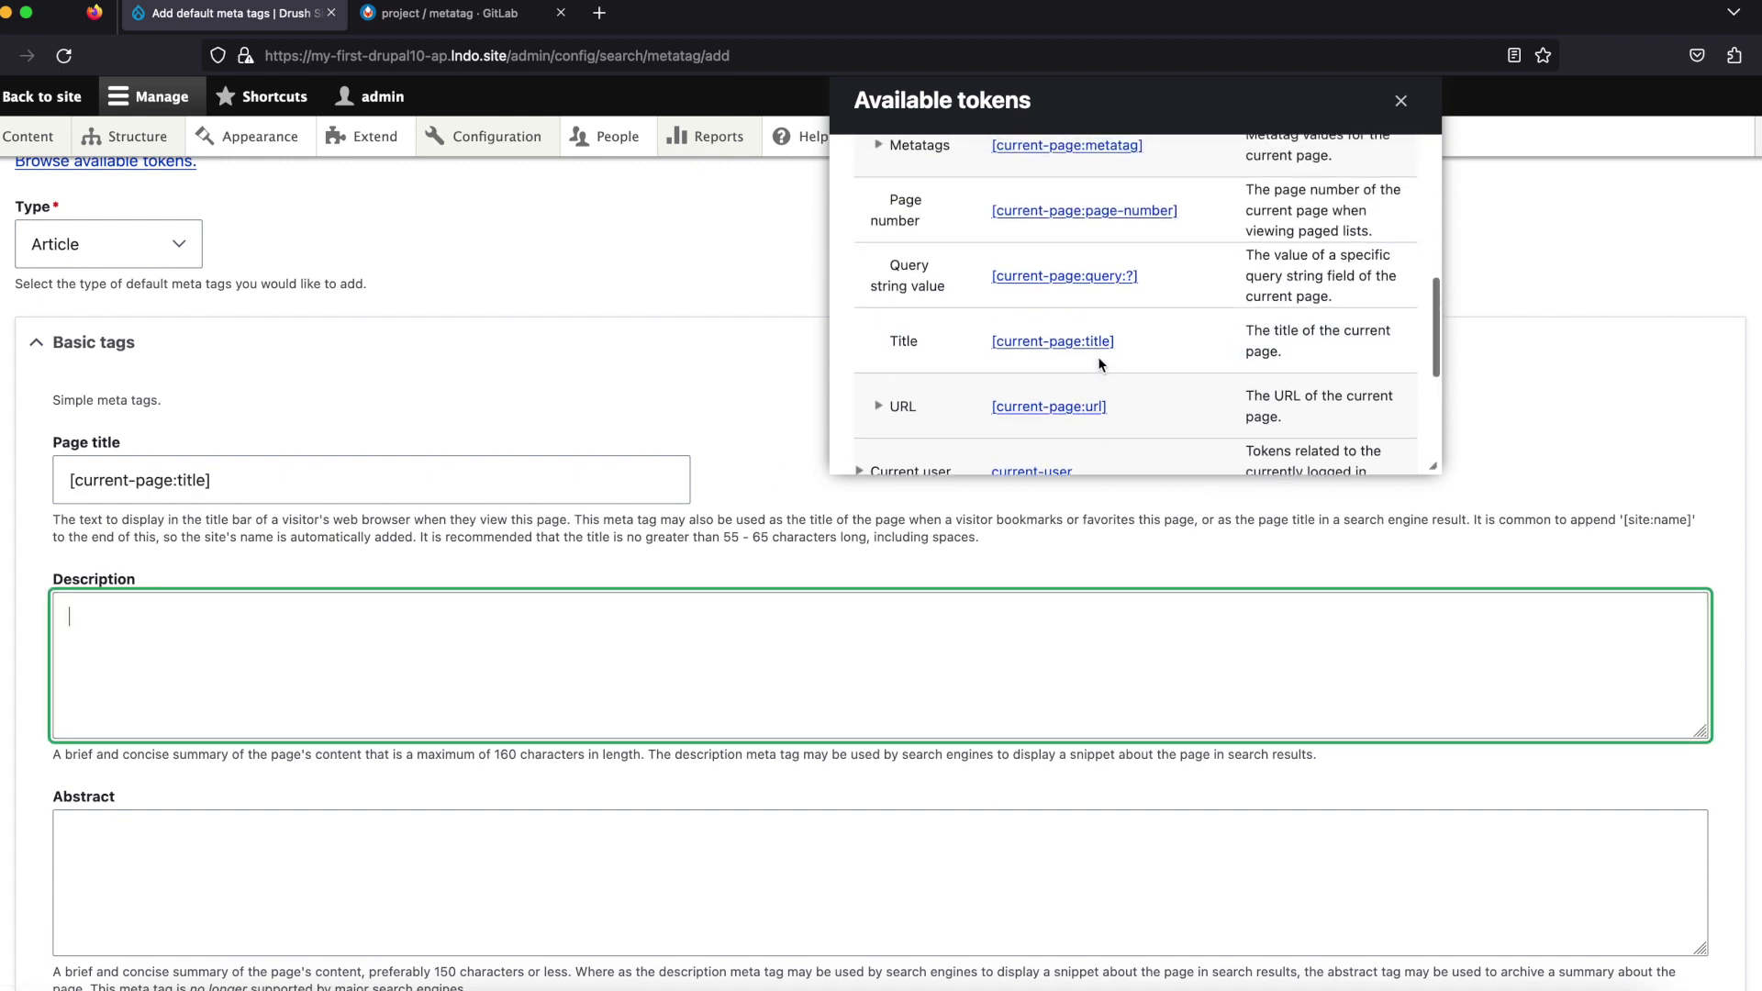
scroll(1099, 364, "up", 5)
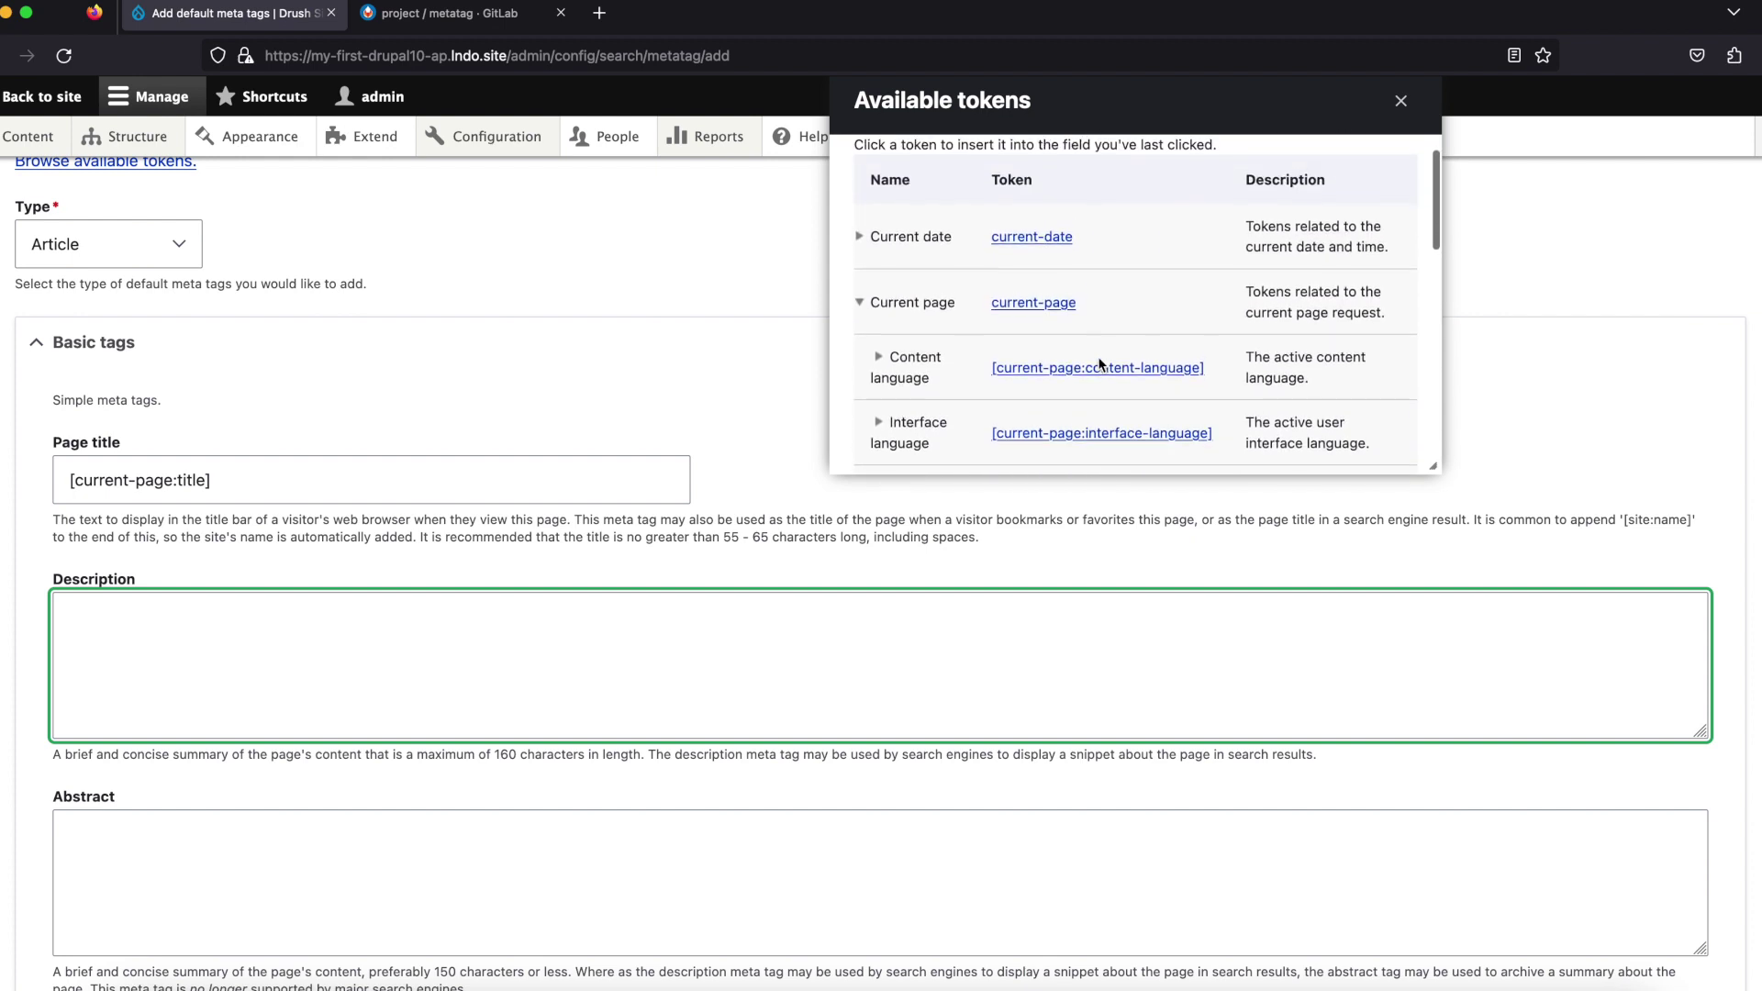
scroll(1099, 363, "down", 10)
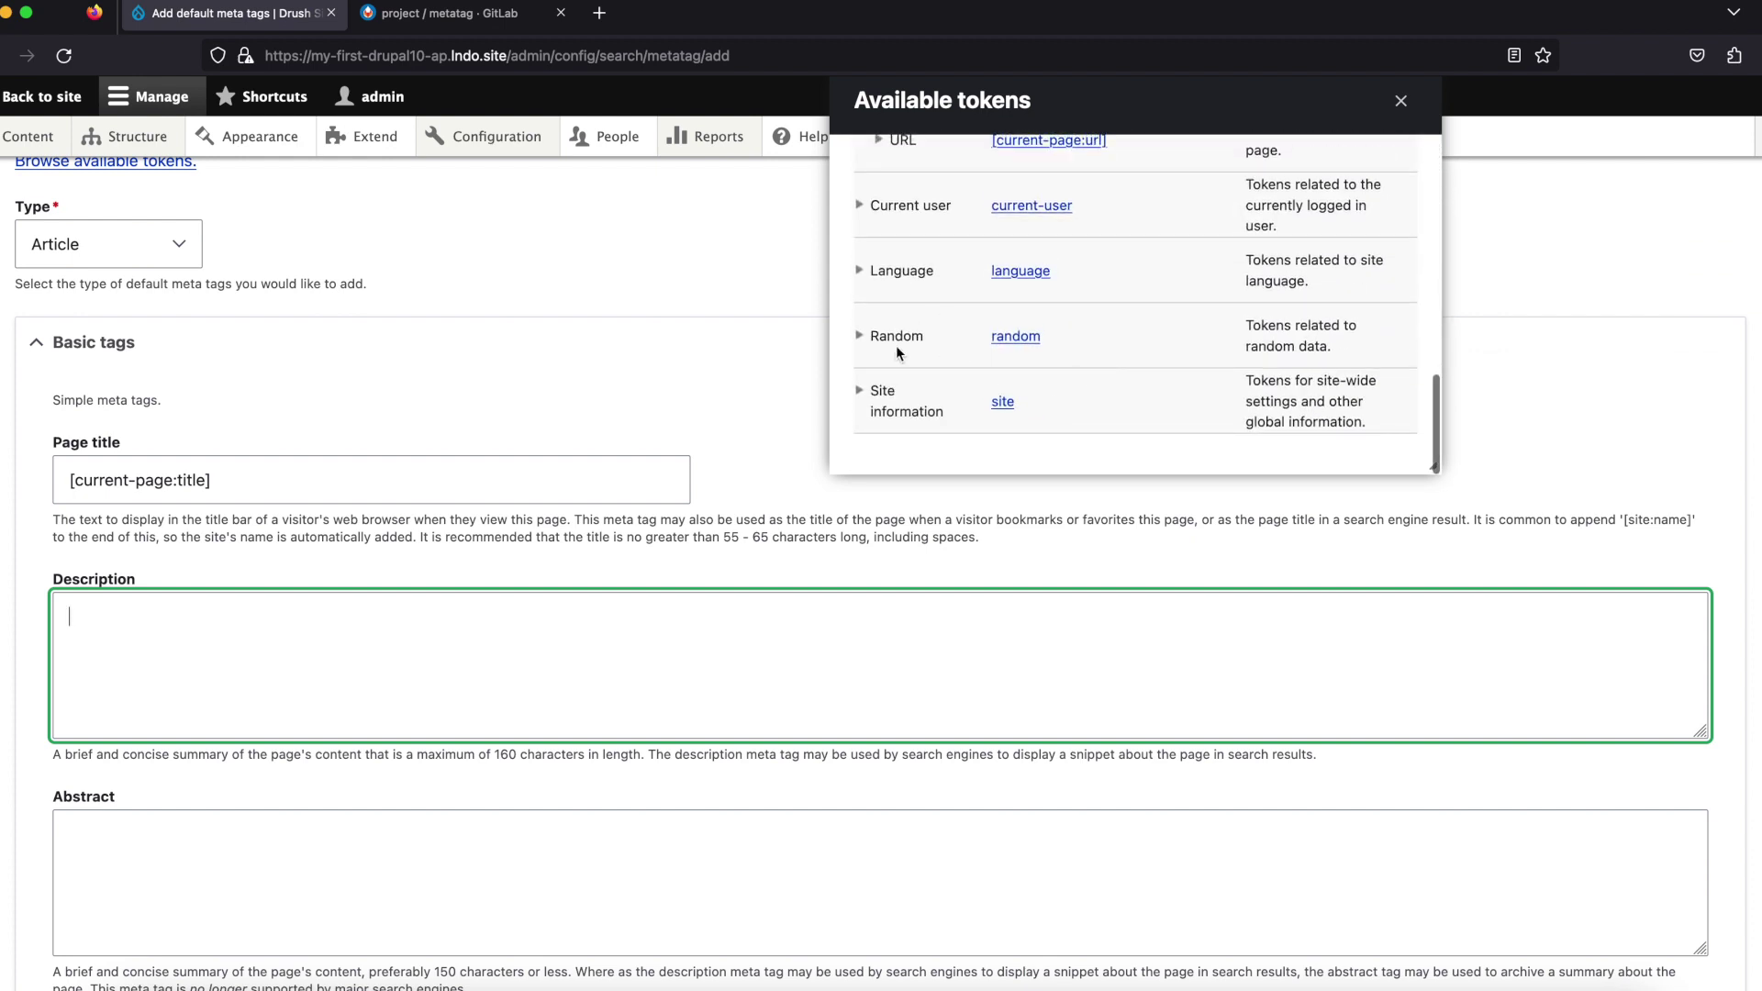
Step: Expand and collapse the Site information token group to look for the site name token
left_click(860, 391)
scroll(1006, 391, "down", 2)
scroll(1004, 389, "down", 5)
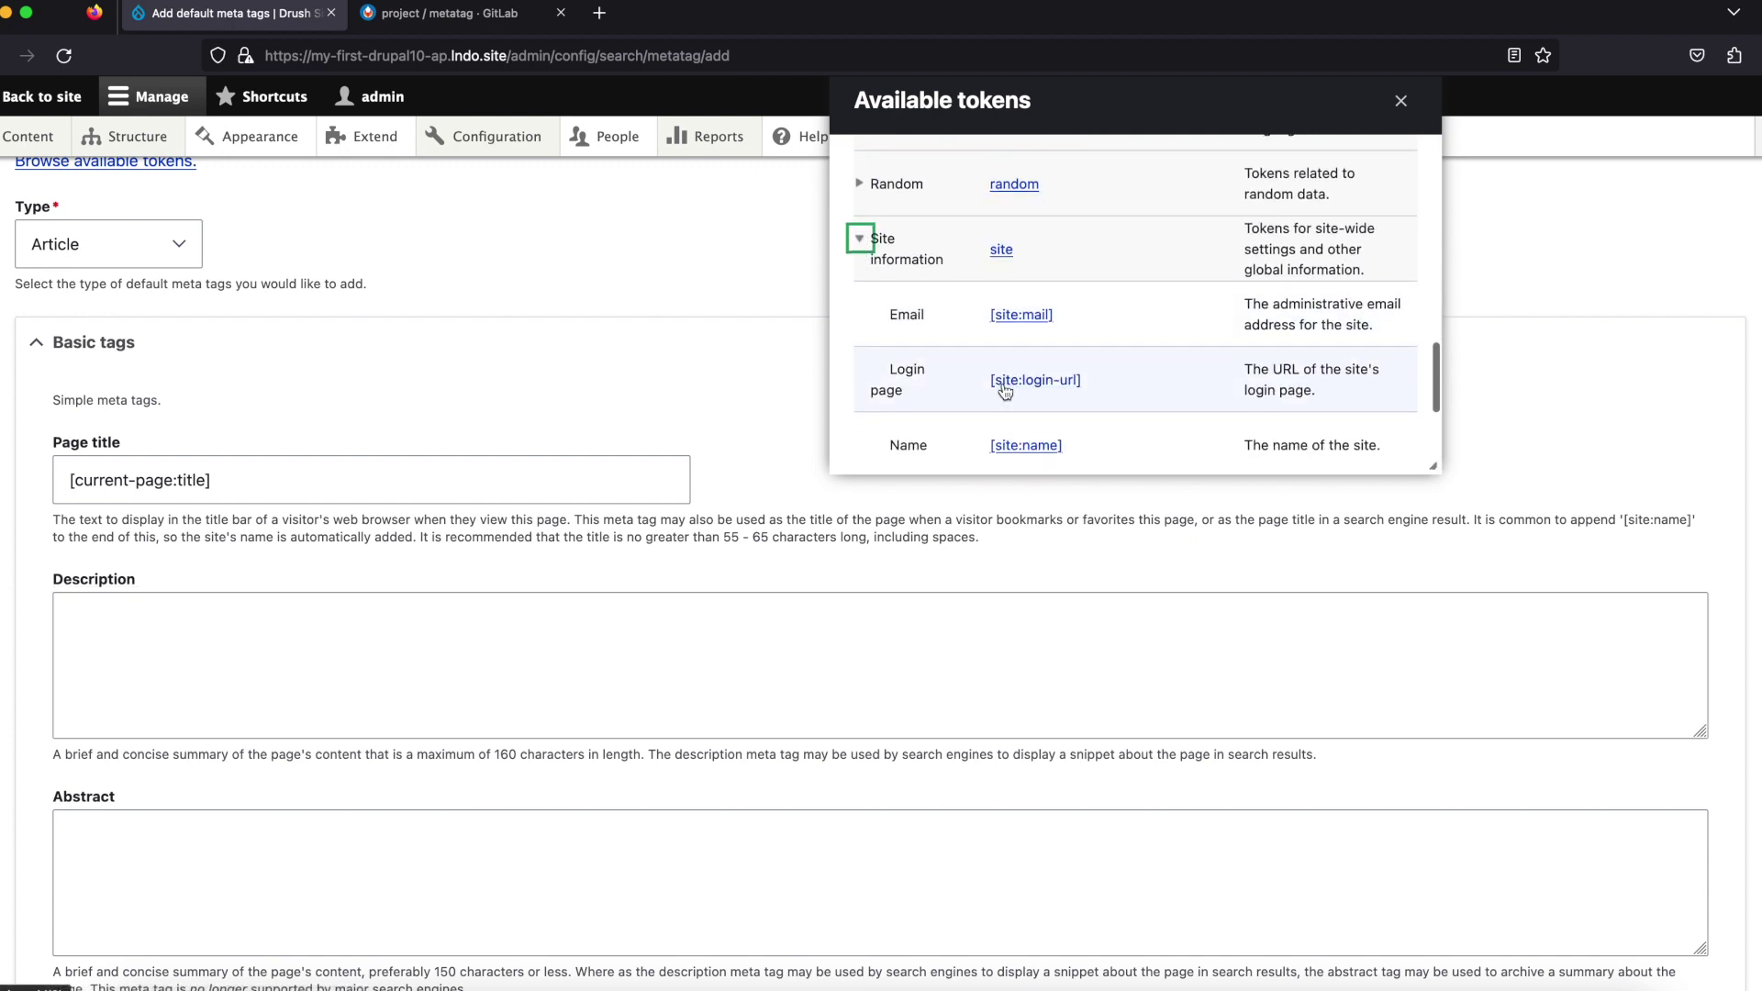
scroll(1004, 389, "down", 1)
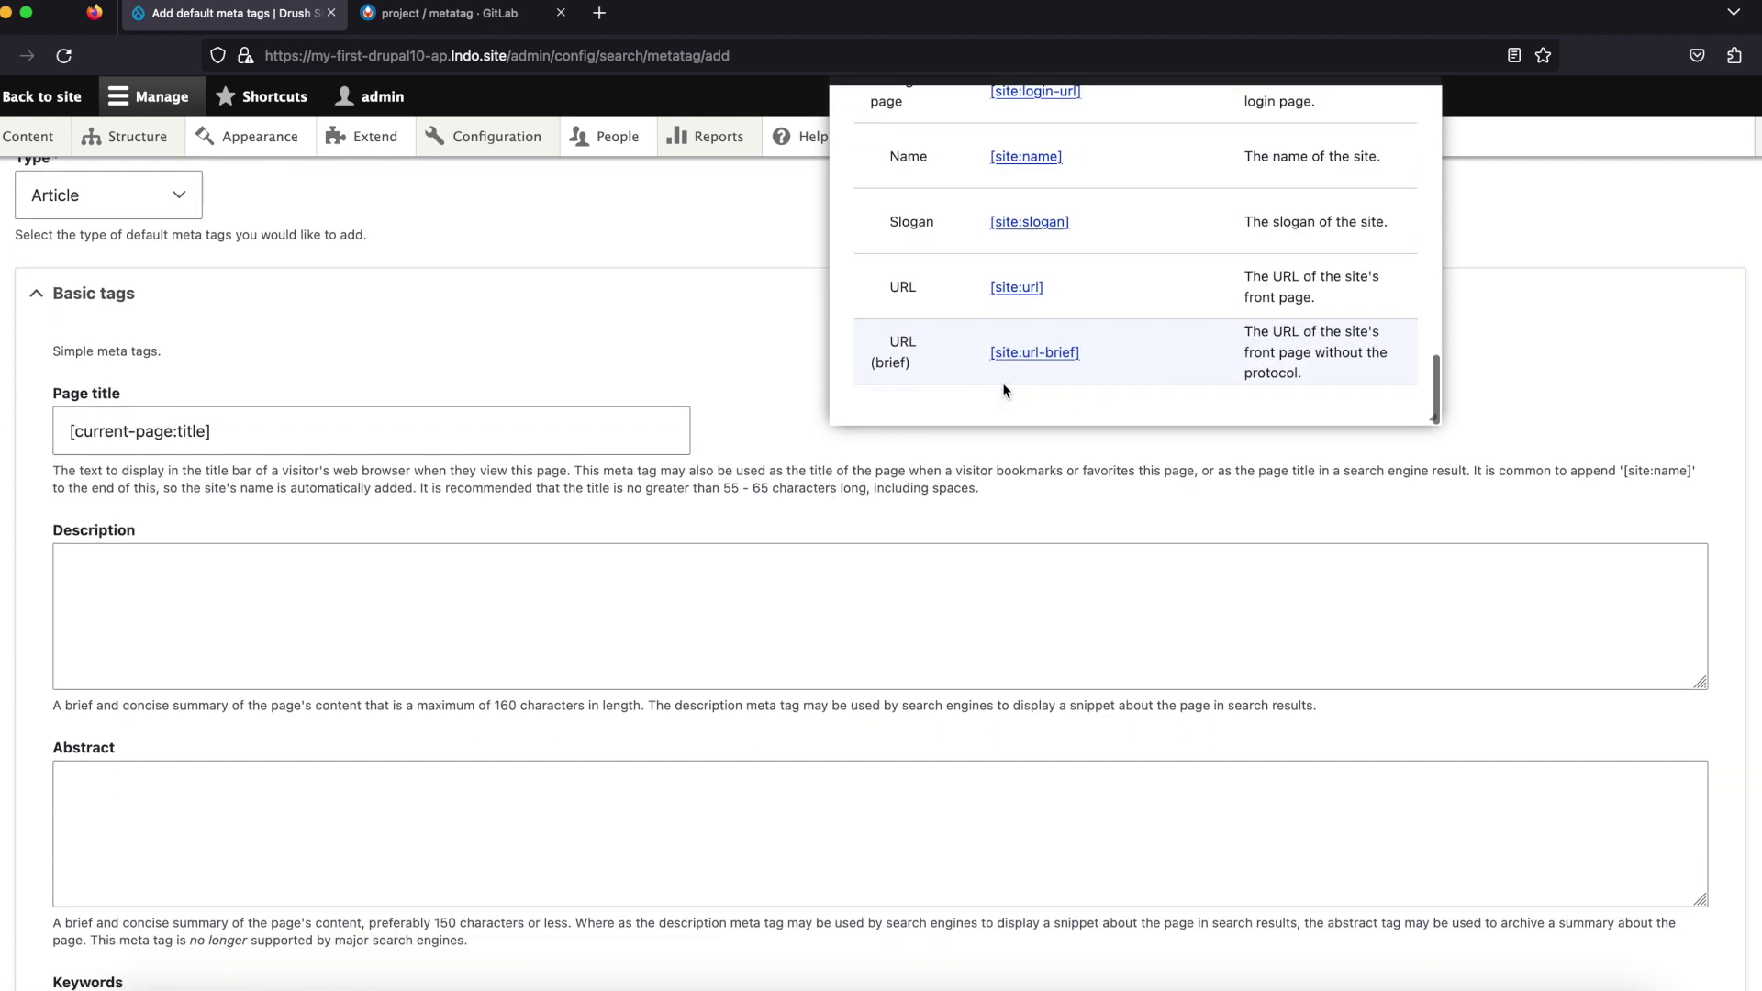
scroll(1004, 389, "up", 3)
scroll(1004, 389, "up", 3)
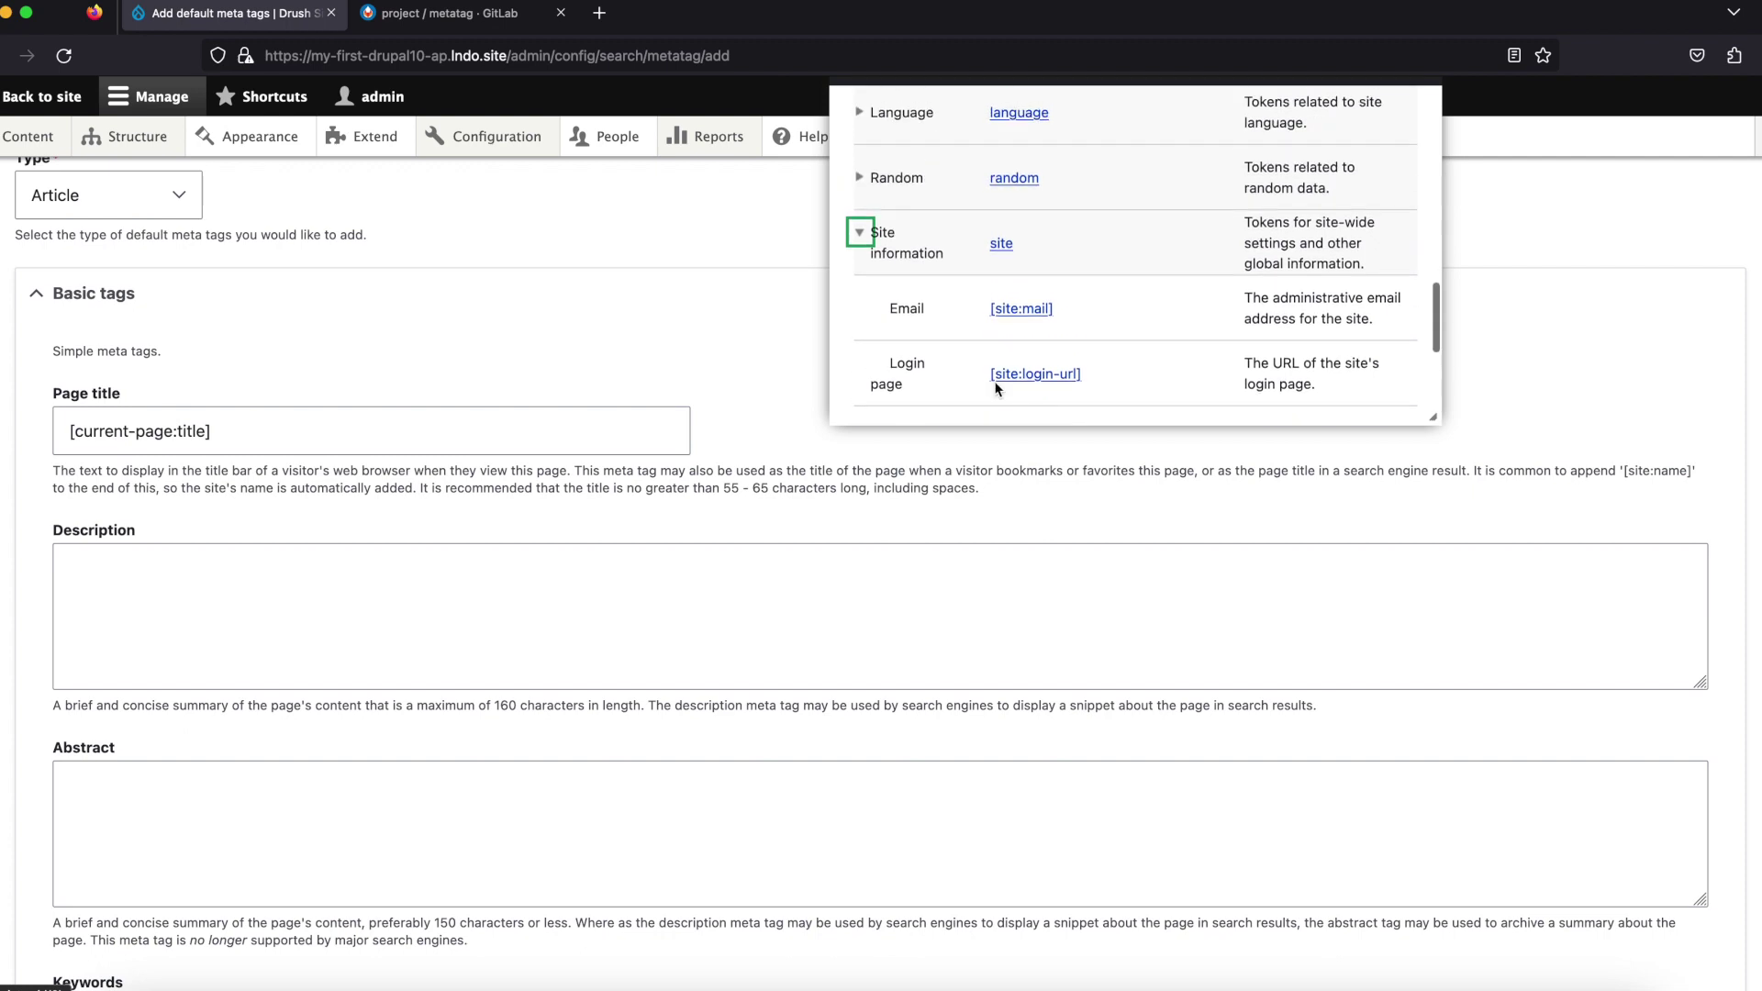
key("Return")
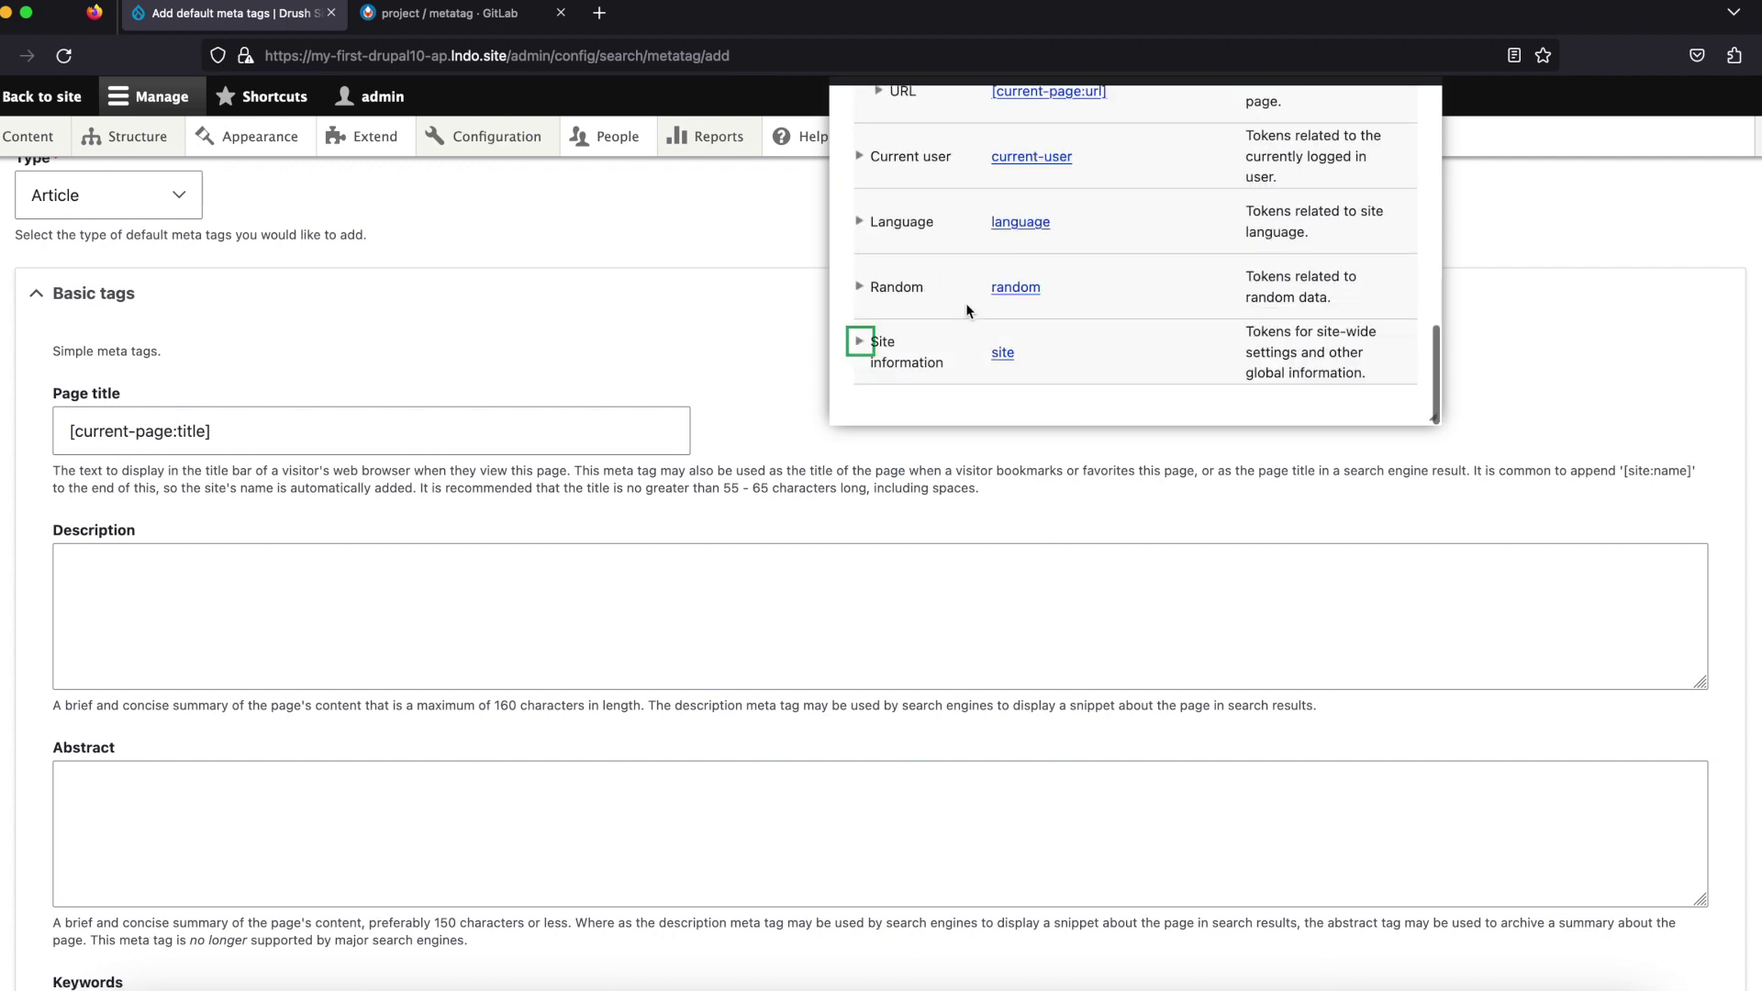
scroll(966, 307, "up", 3)
scroll(965, 309, "up", 4)
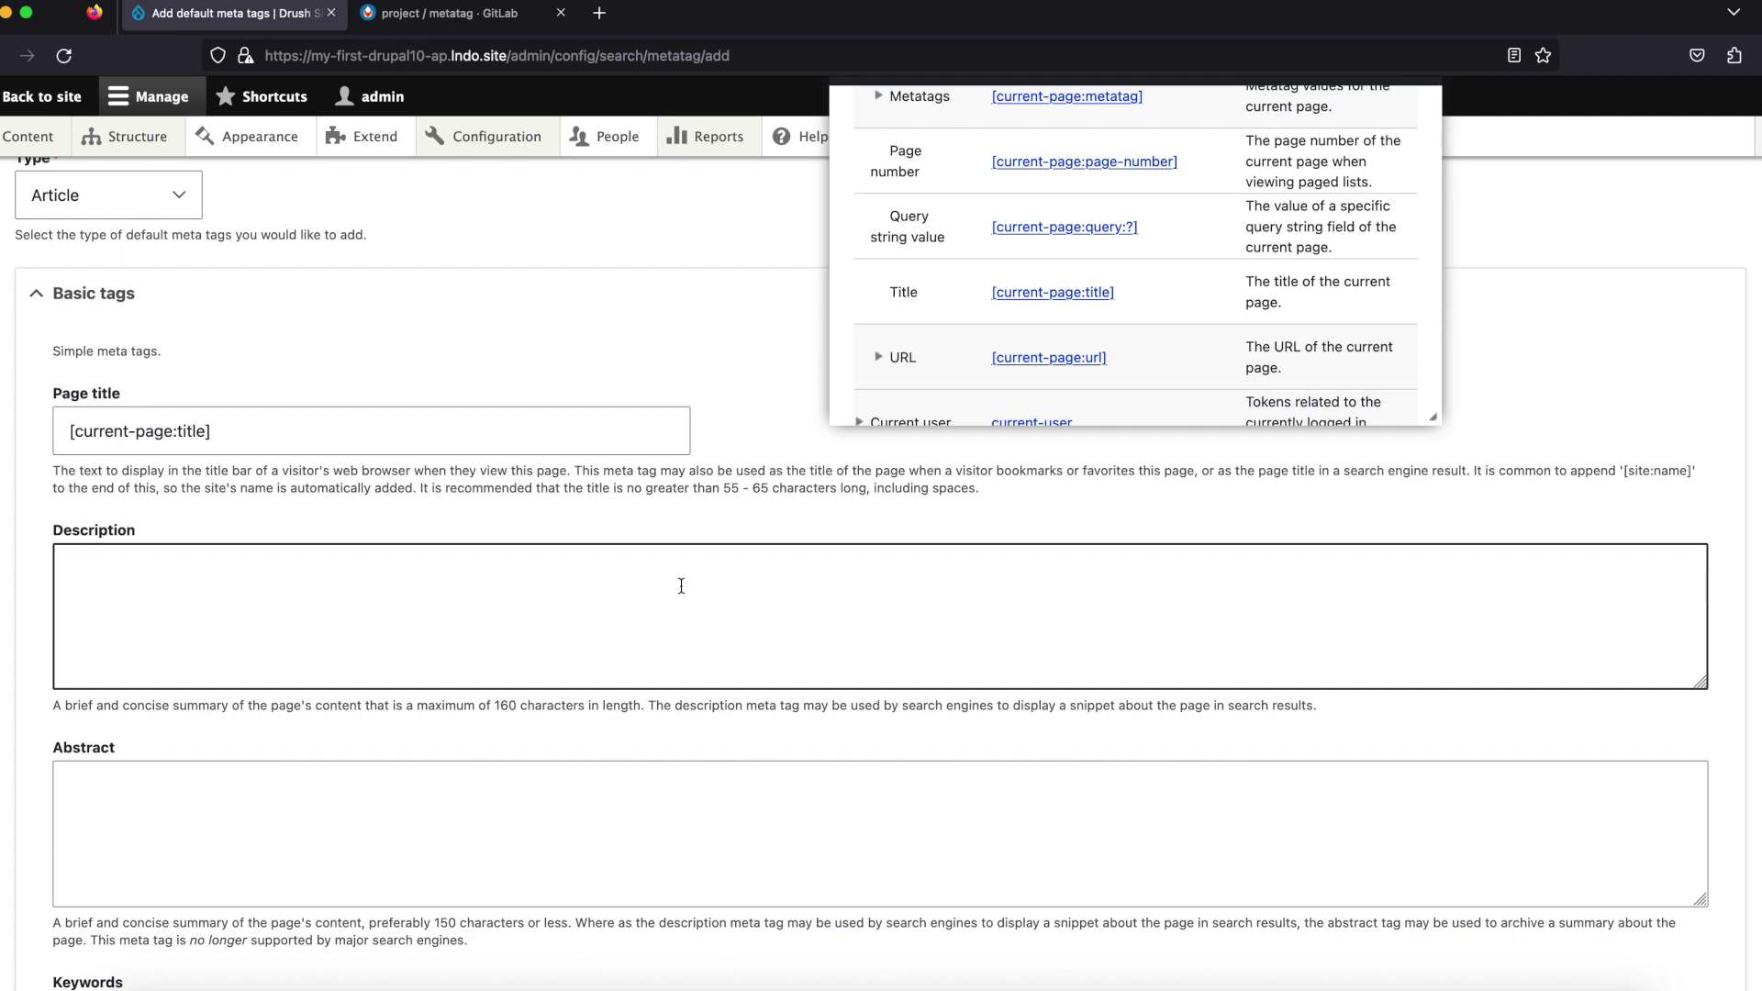
Step: Place the cursor at the end of Page title and browse token groups back to Site information
left_click(355, 425)
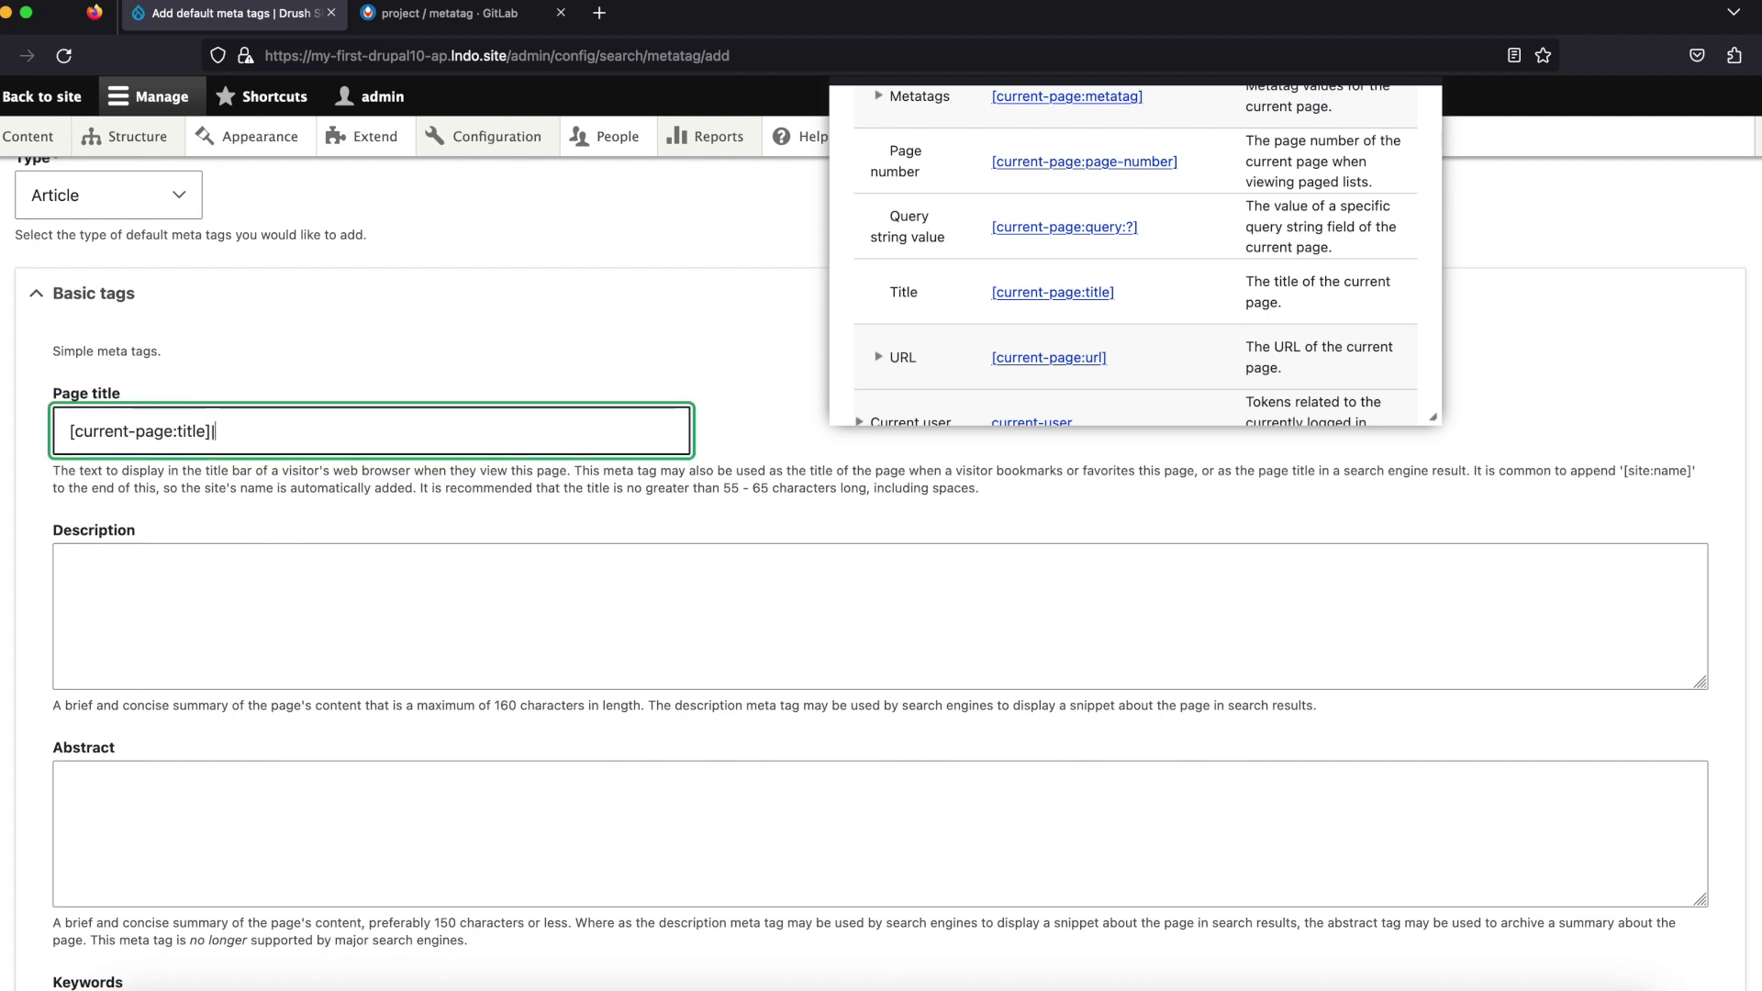
scroll(913, 345, "up", 4)
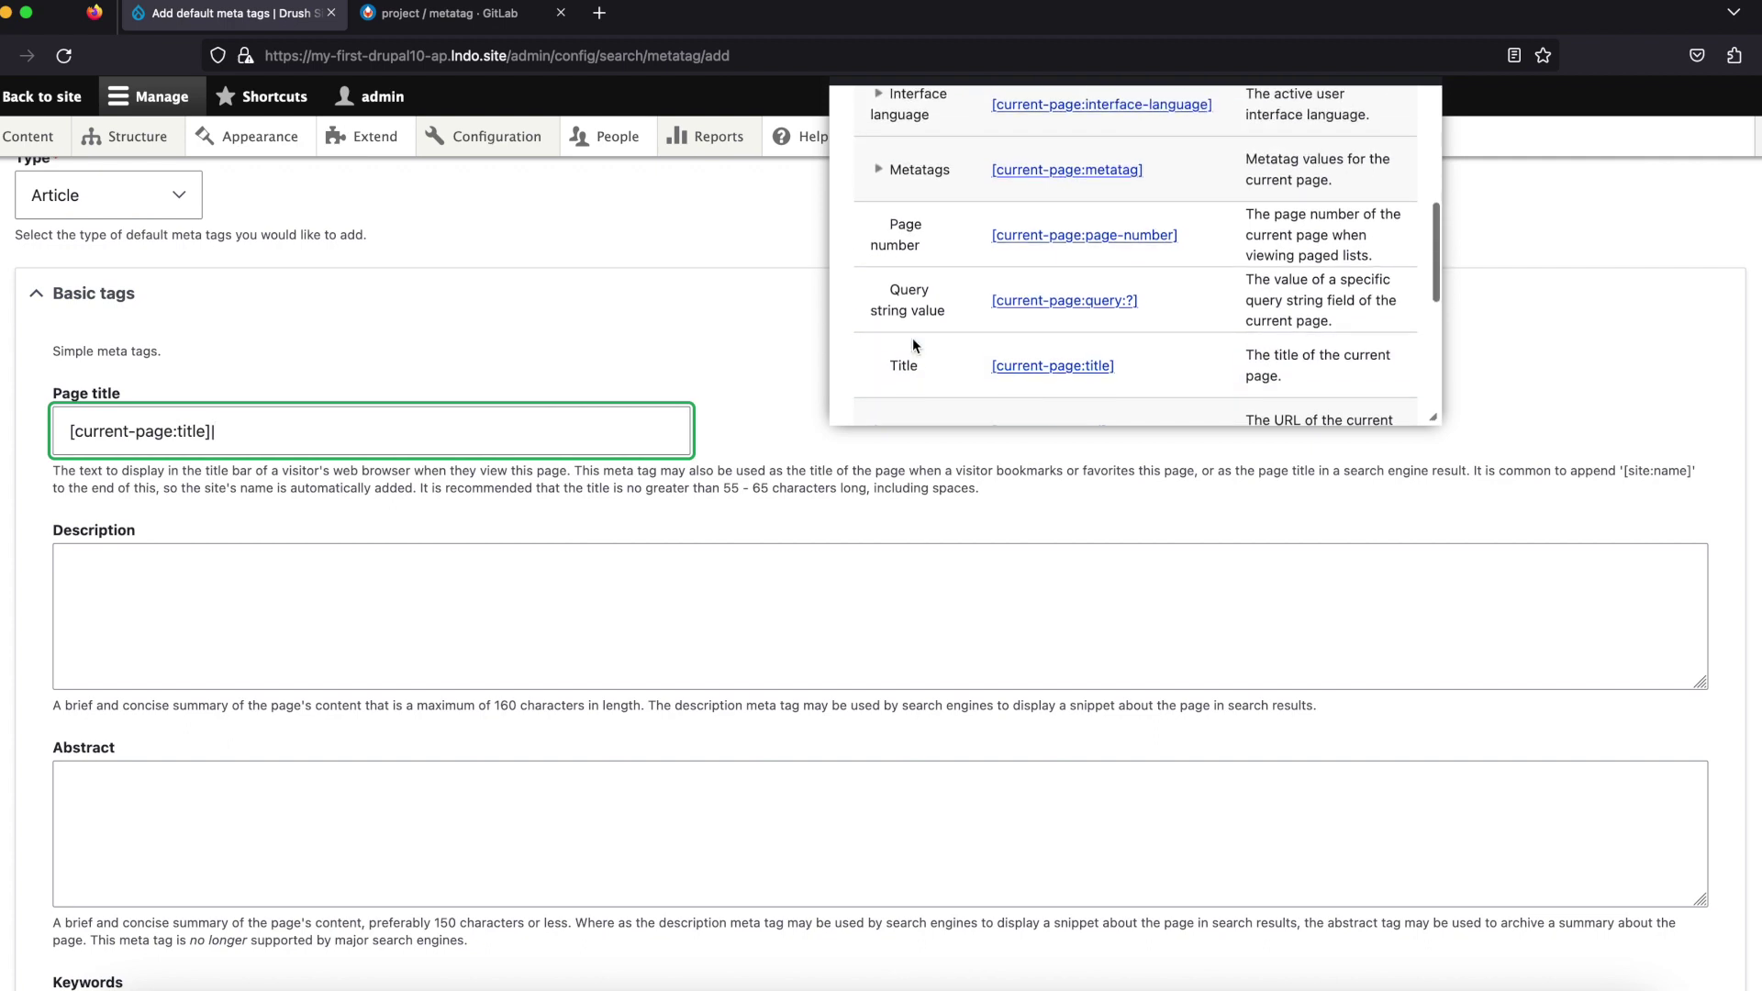
scroll(913, 345, "up", 3)
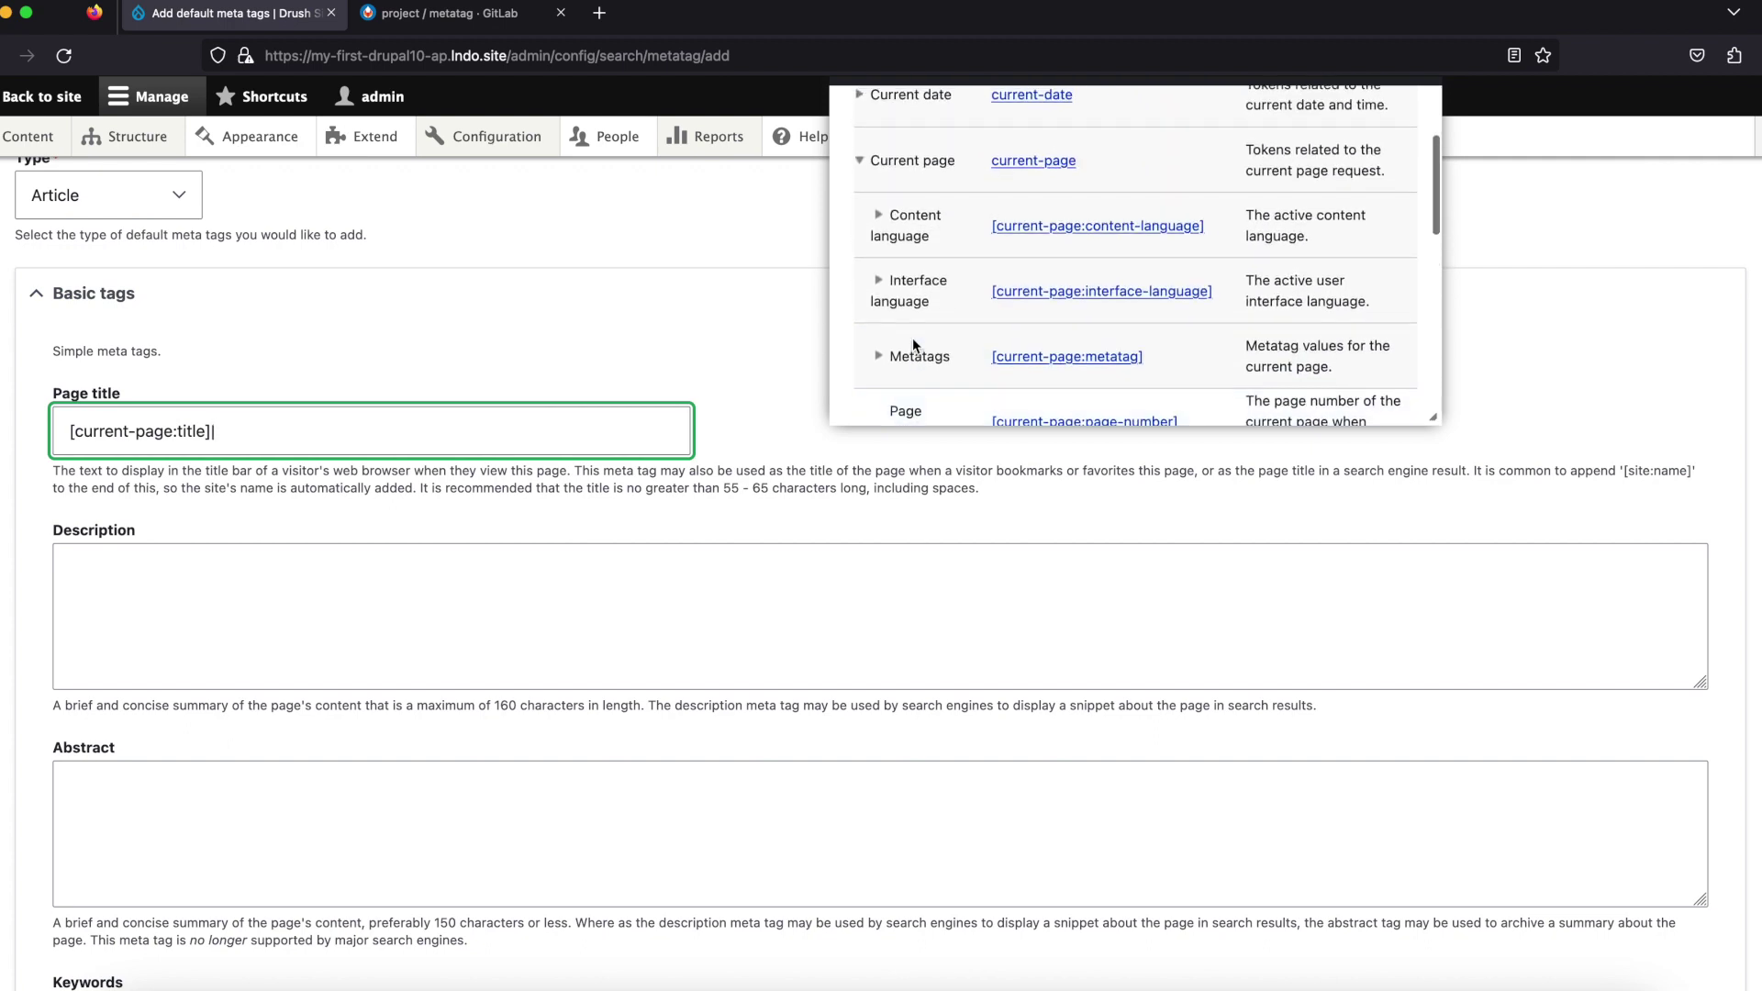
left_click(877, 219)
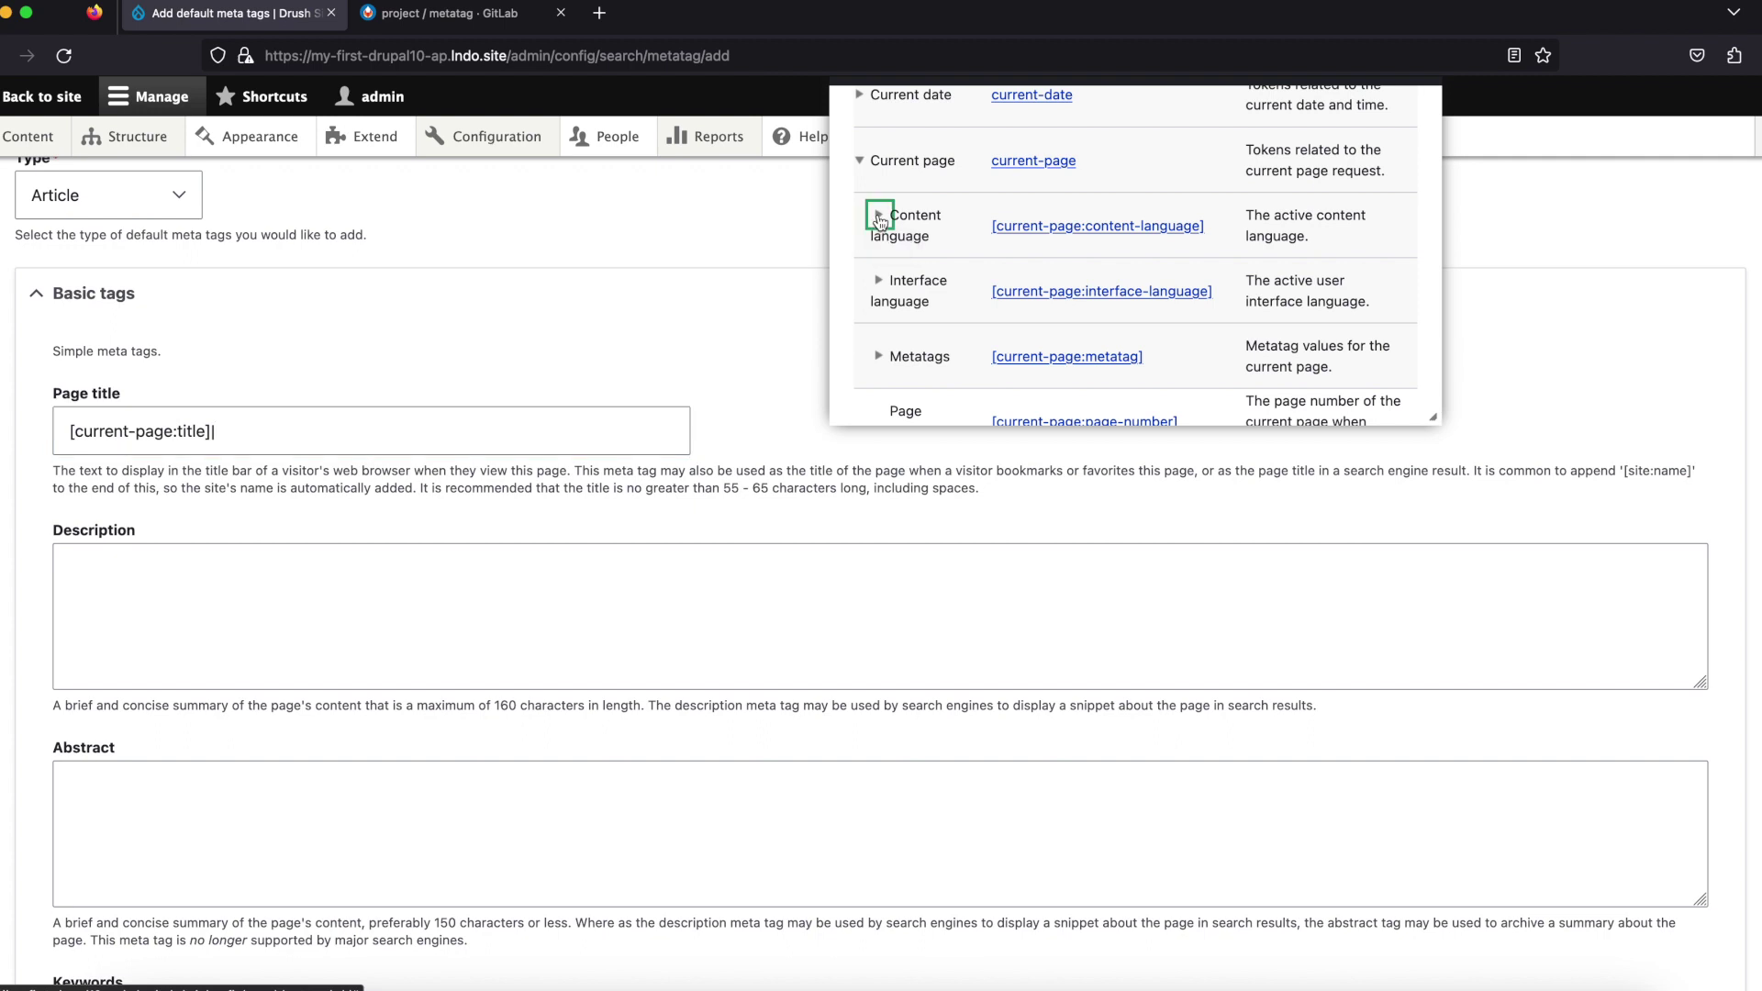
left_click(879, 220)
scroll(881, 225, "up", 3)
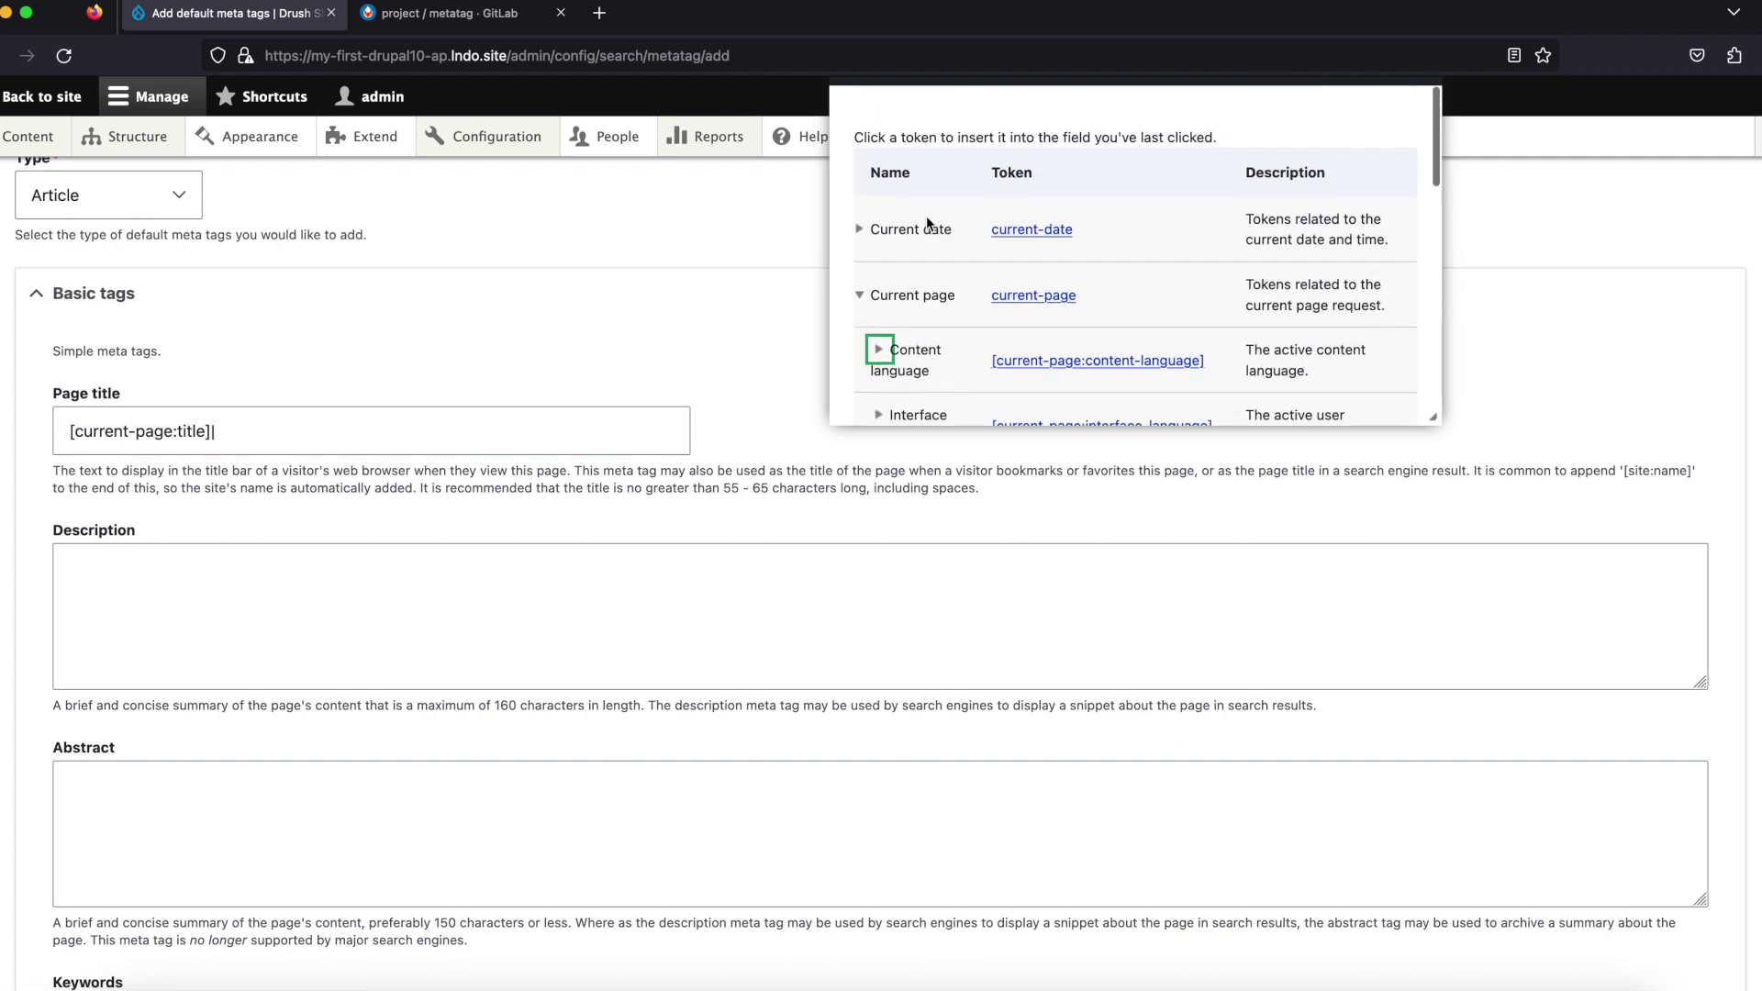
left_click(860, 228)
scroll(997, 252, "down", 10)
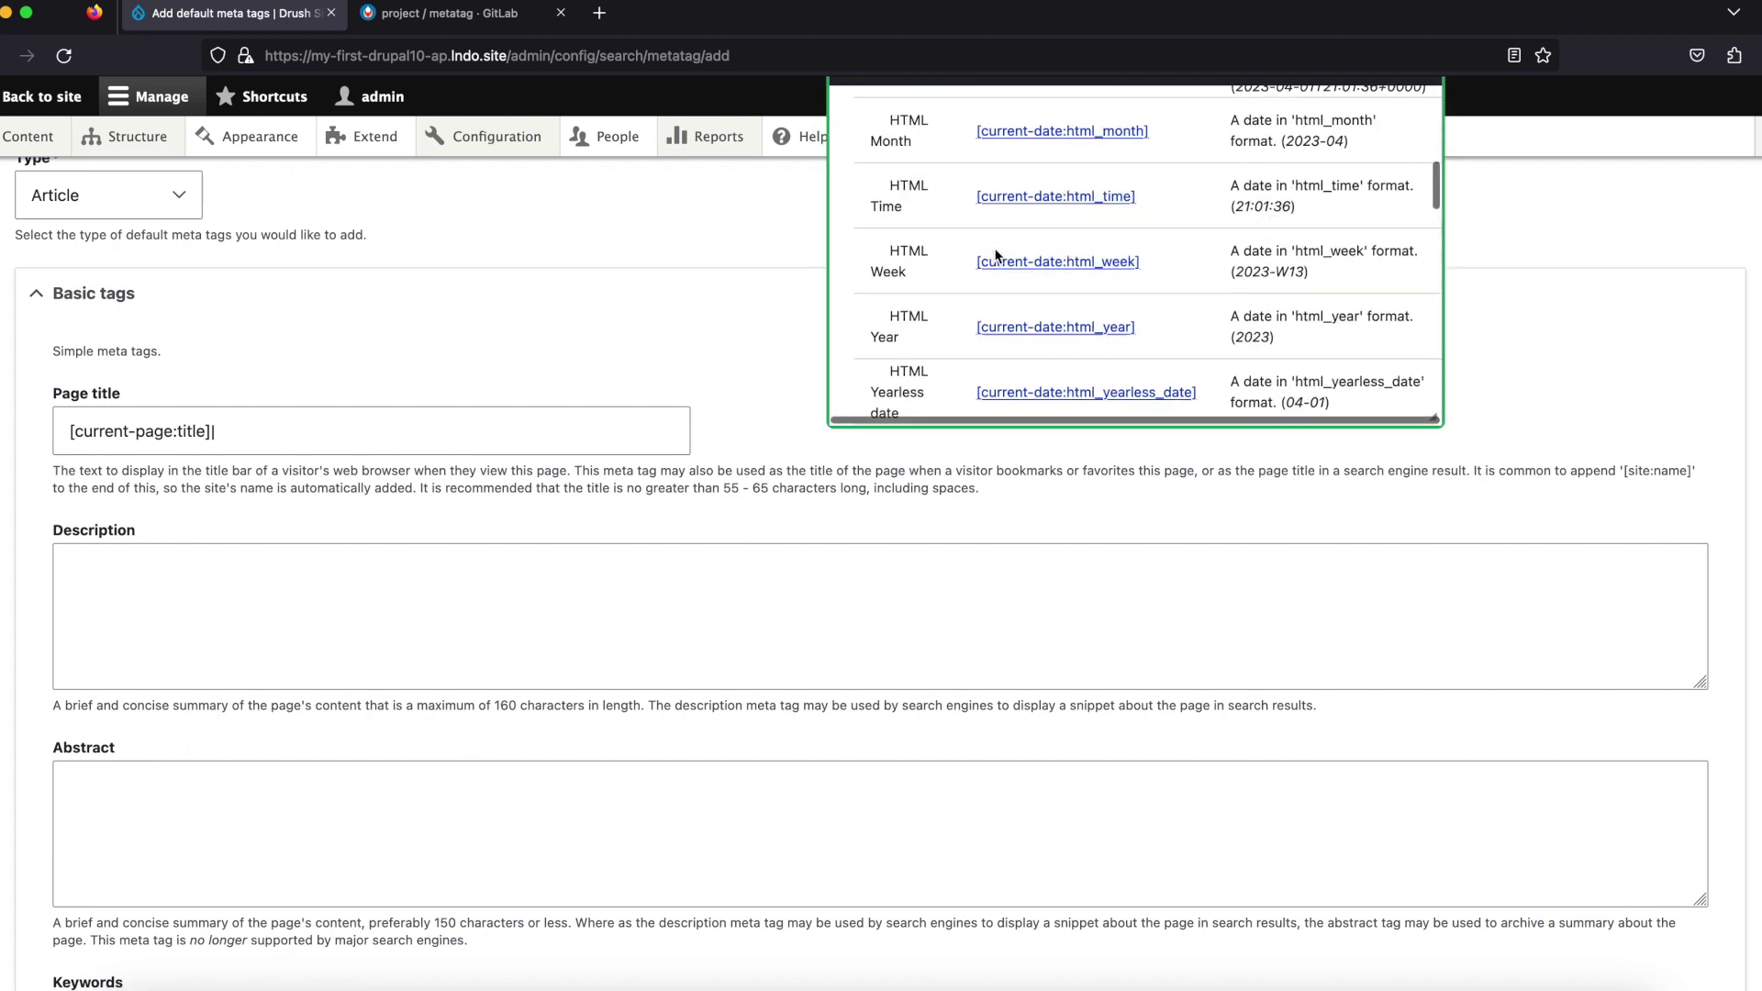
scroll(997, 255, "down", 10)
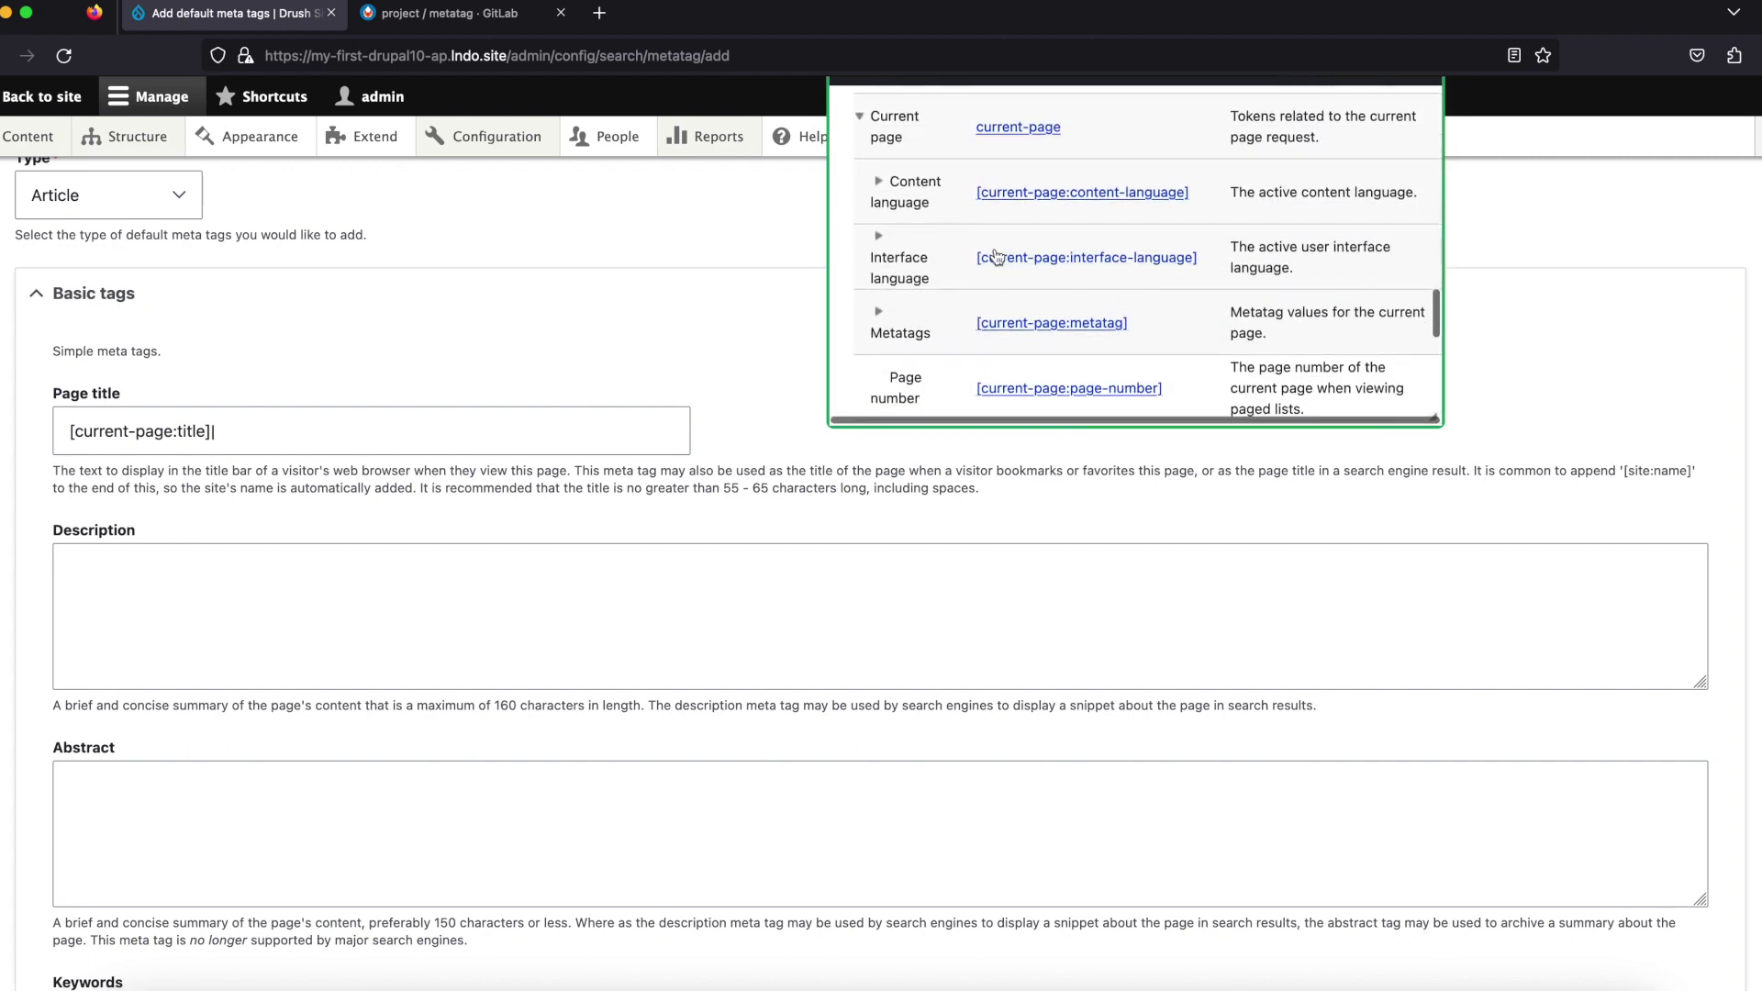
scroll(997, 255, "down", 1)
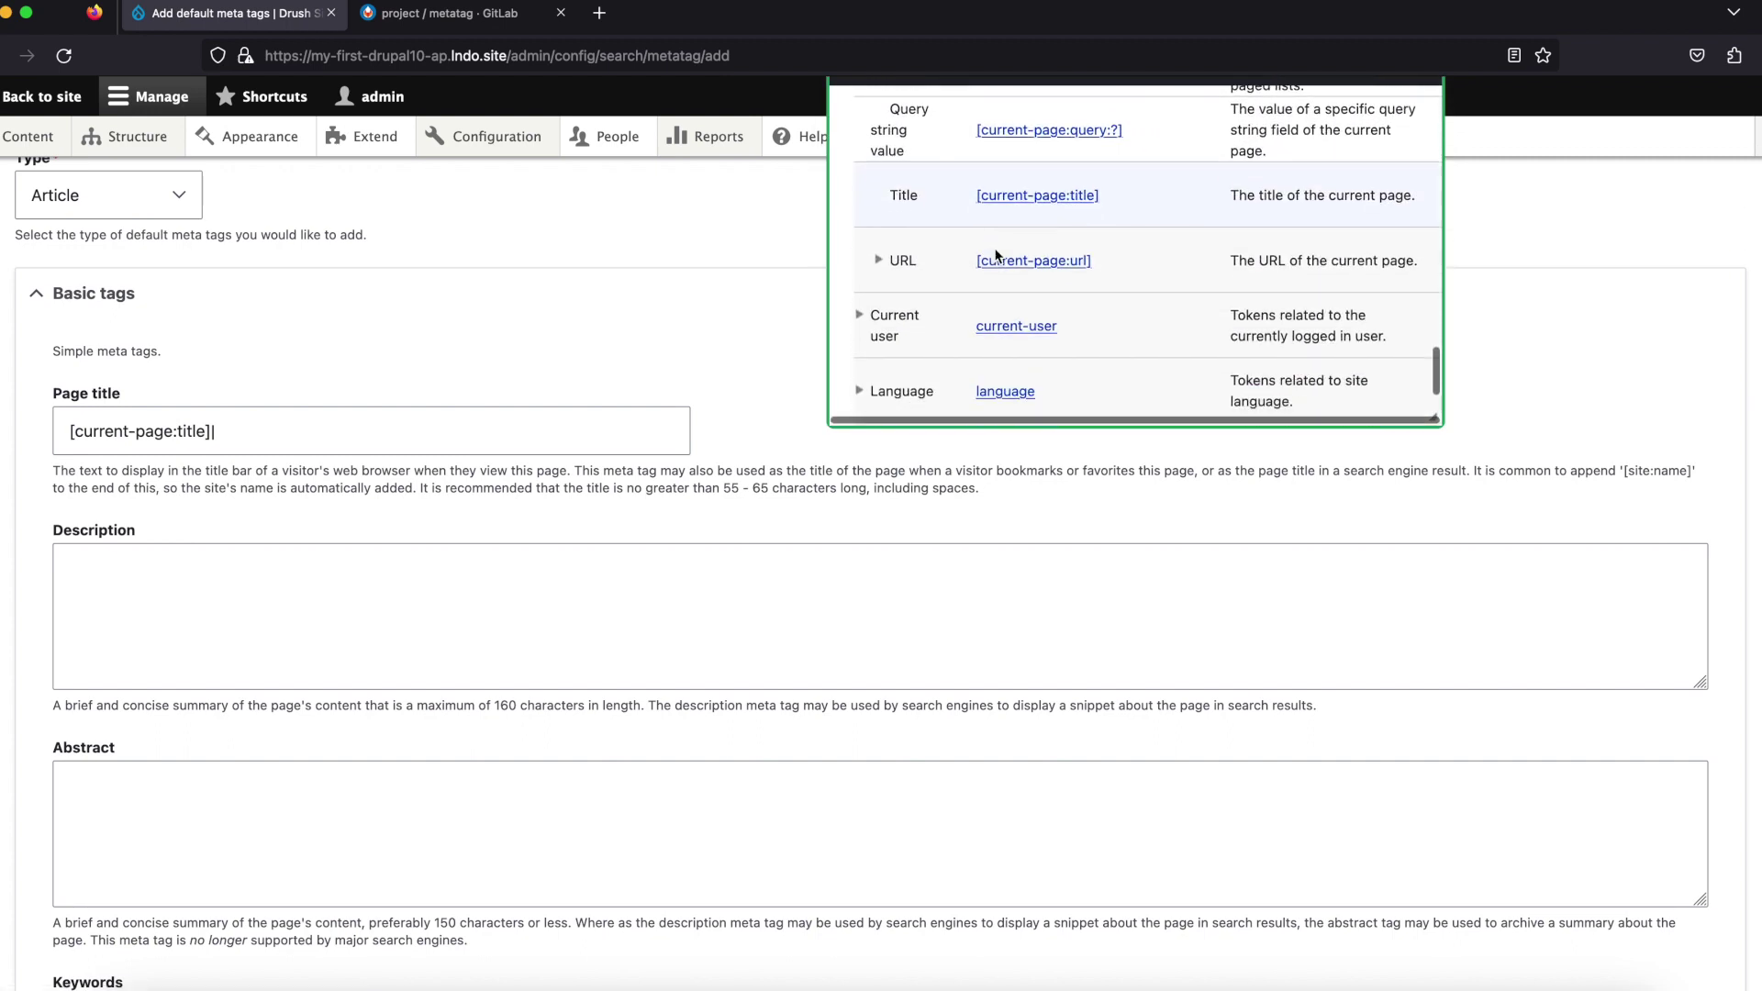
left_click(876, 262)
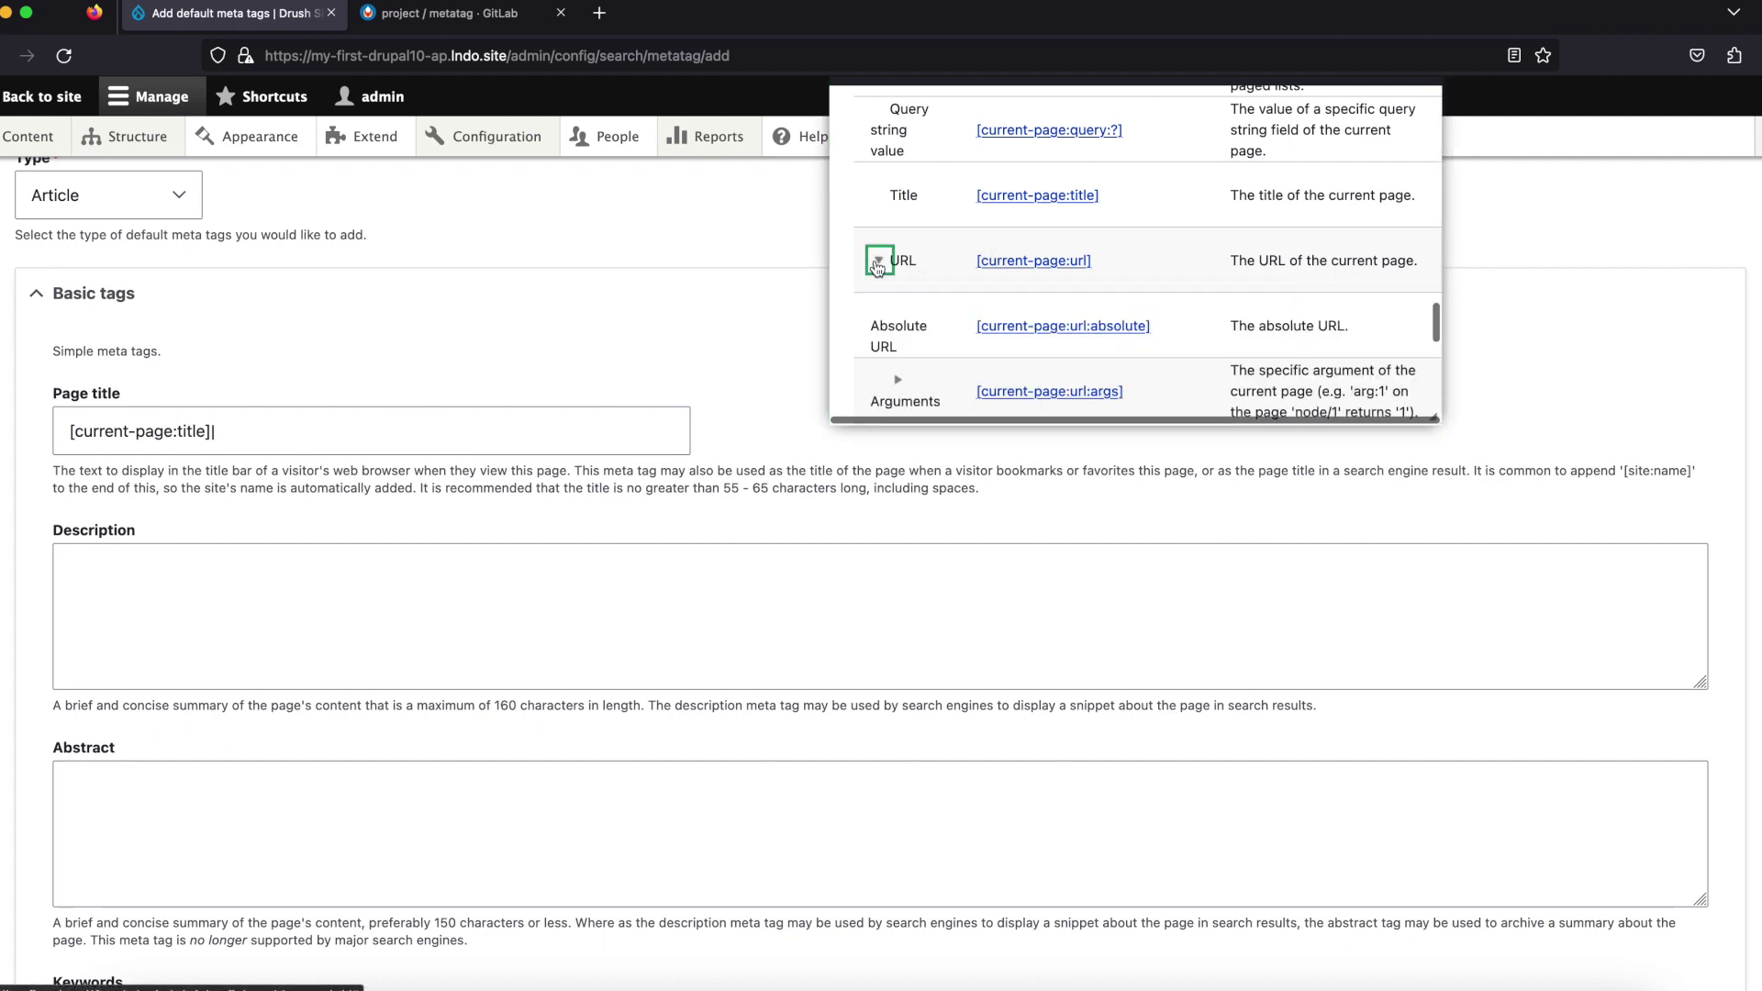
left_click(877, 262)
scroll(969, 280, "down", 5)
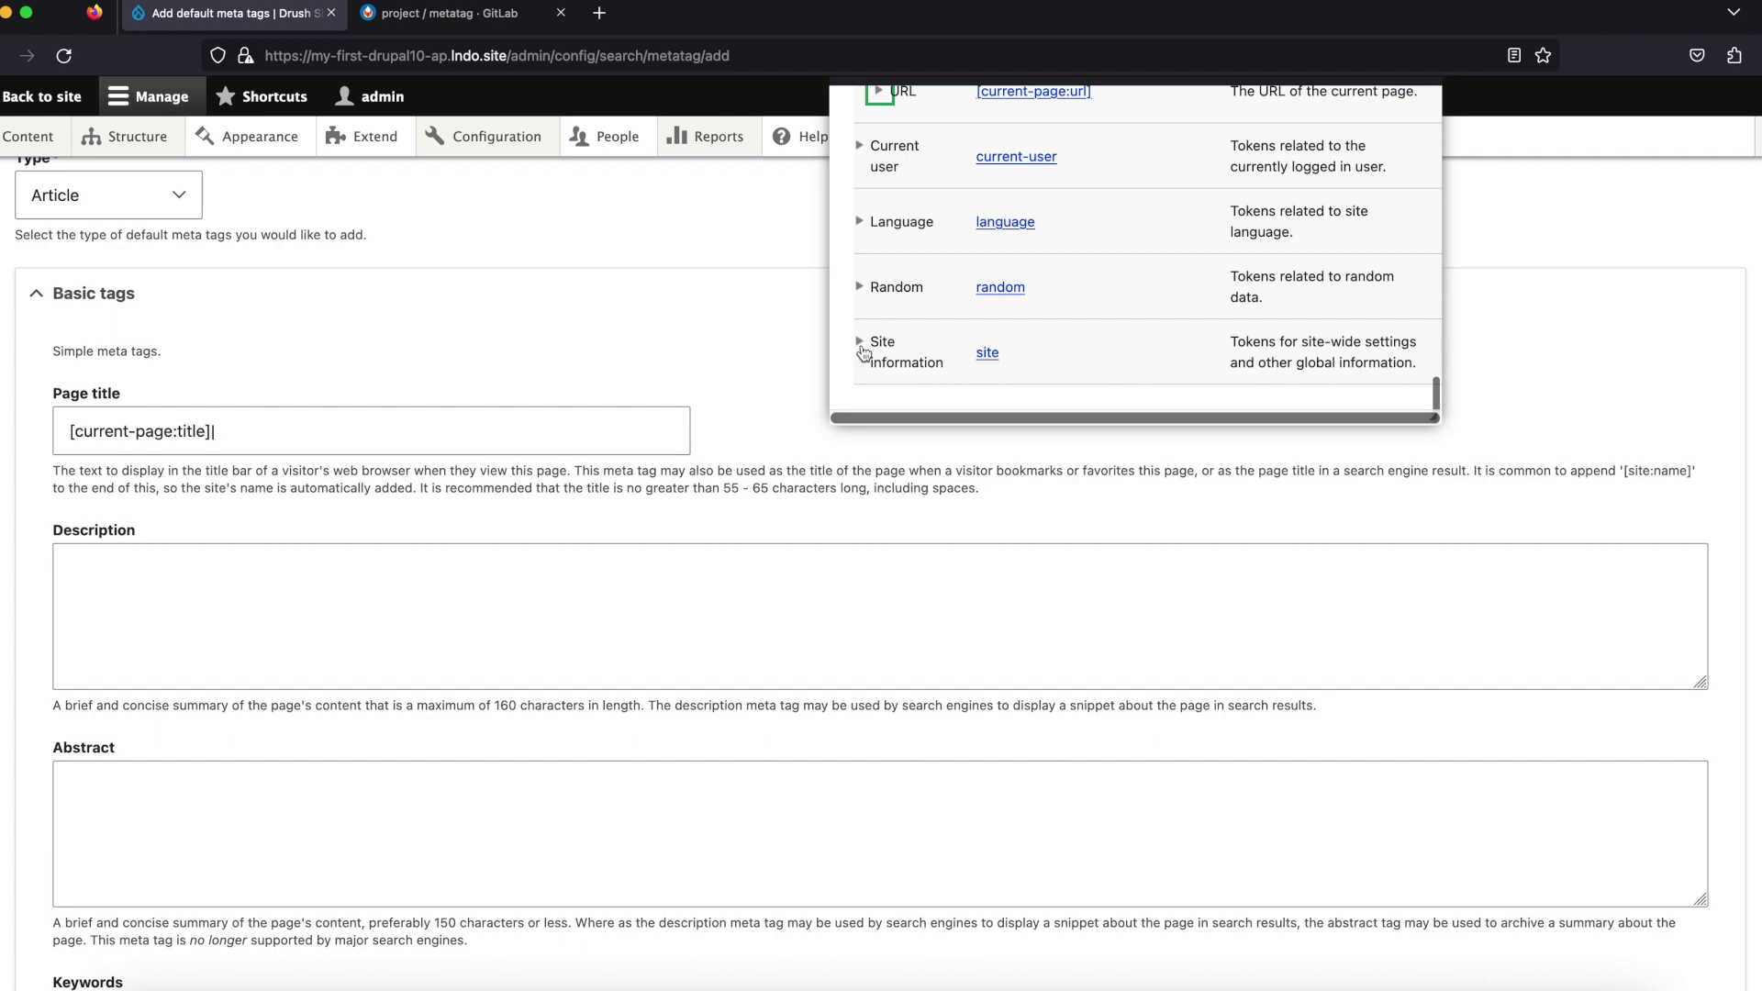
left_click(859, 341)
scroll(957, 354, "down", 1)
scroll(957, 350, "down", 5)
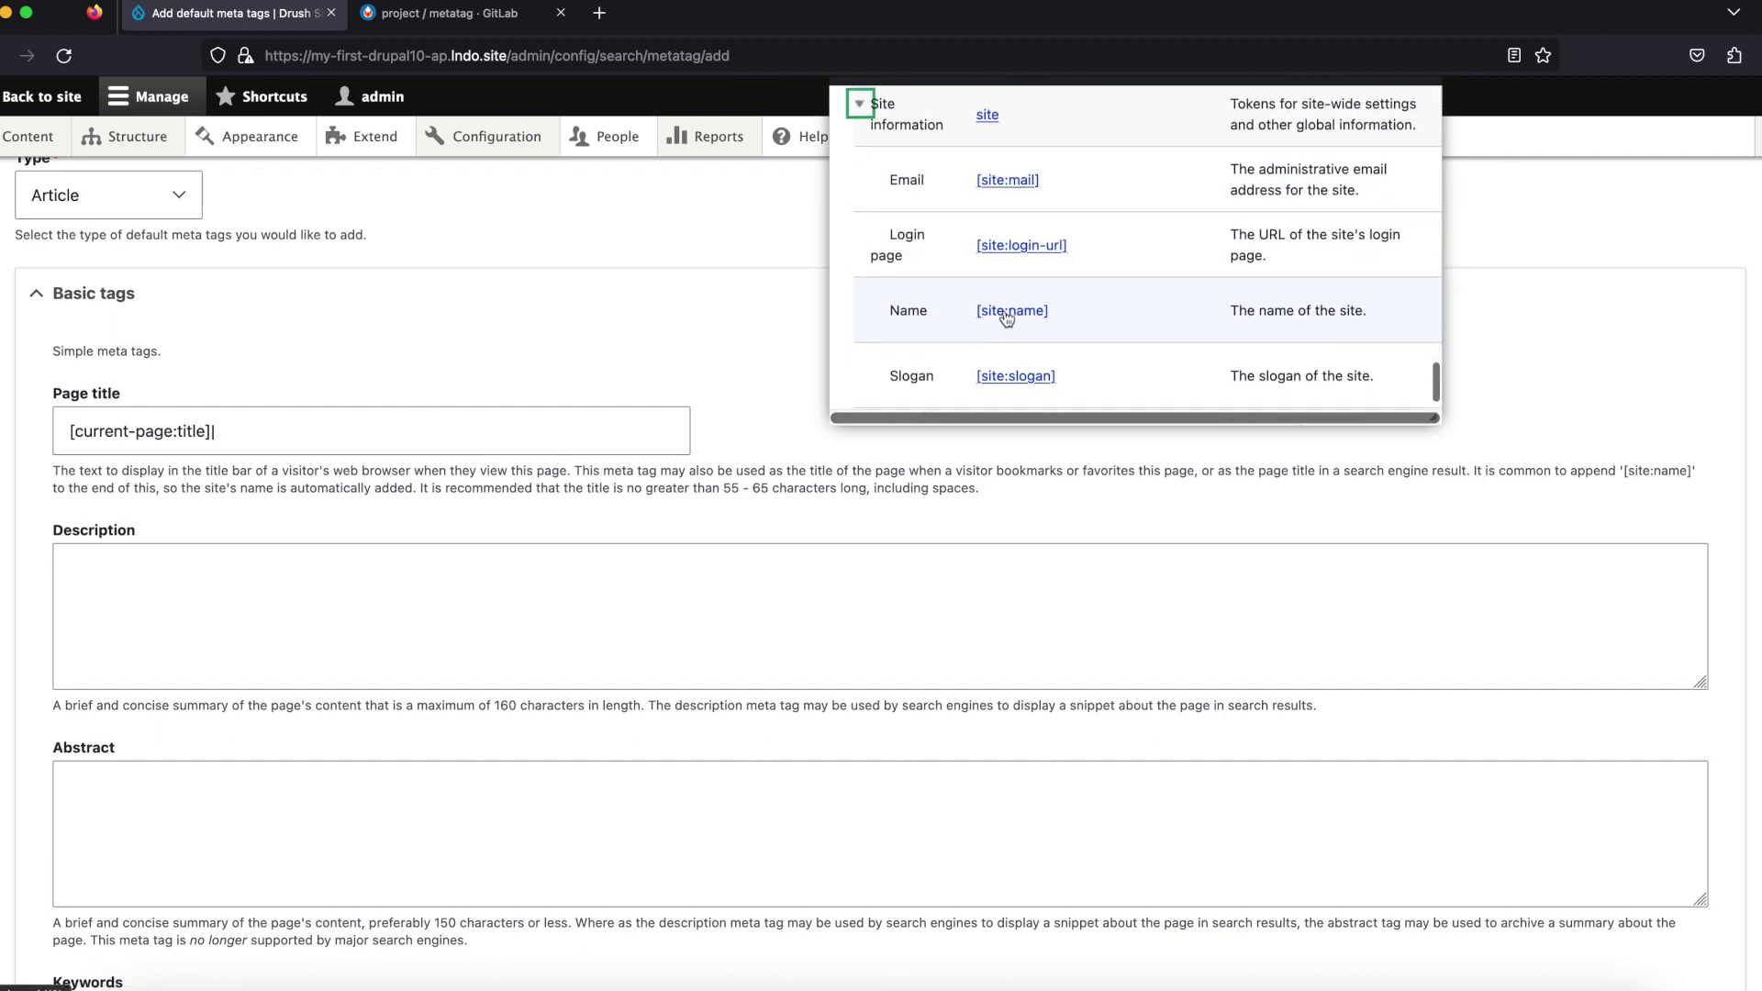
Step: Append [site:name] to Page title, close the token list, and save the Article defaults
left_click(1010, 314)
left_click(464, 429)
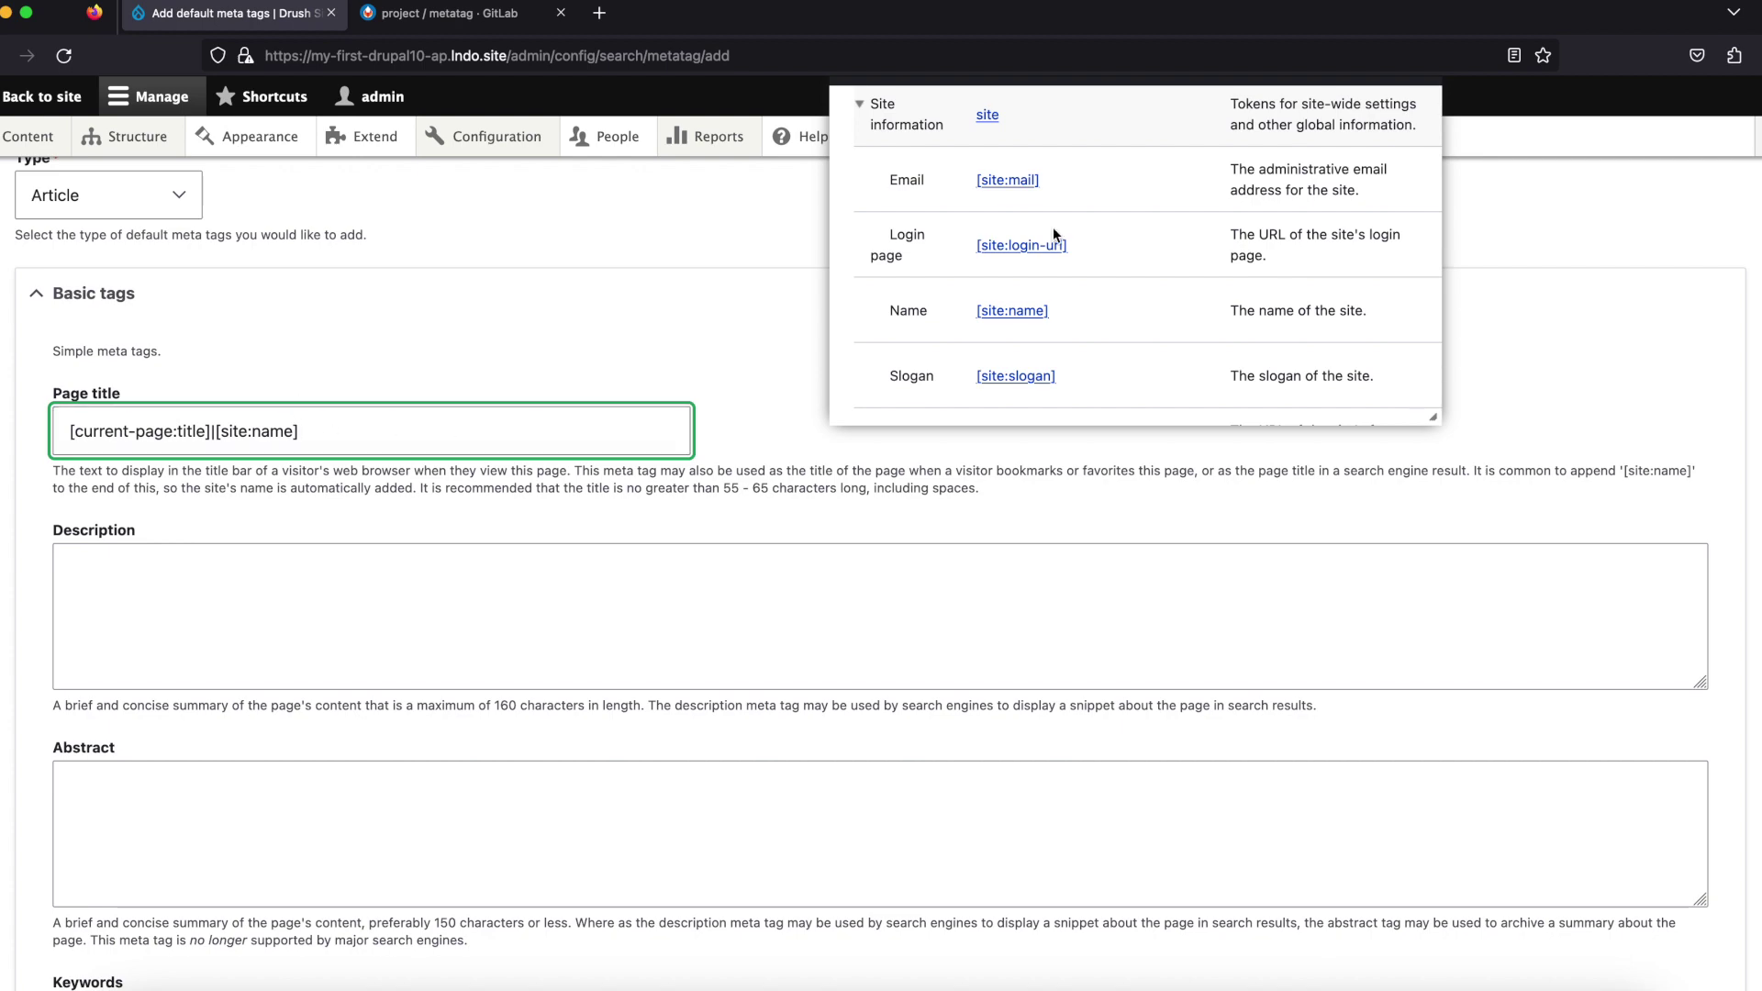
scroll(1335, 312, "up", 2)
scroll(1525, 338, "up", 3)
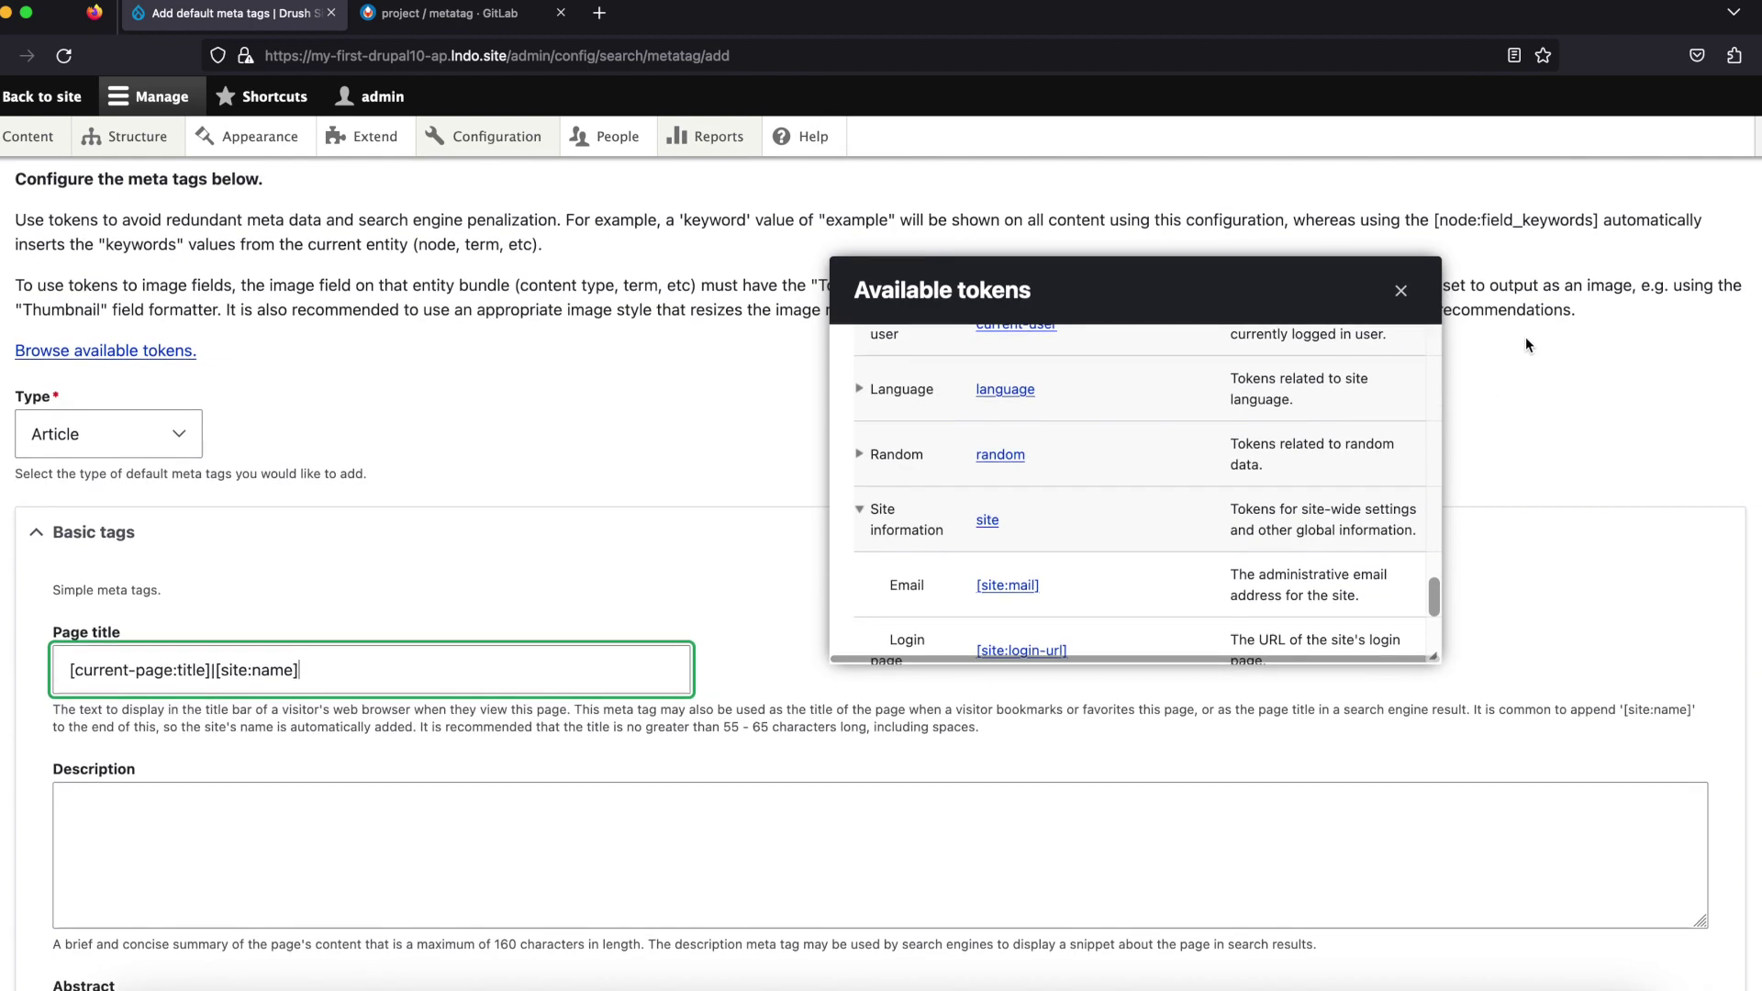
left_click(1400, 291)
scroll(1010, 477, "down", 2)
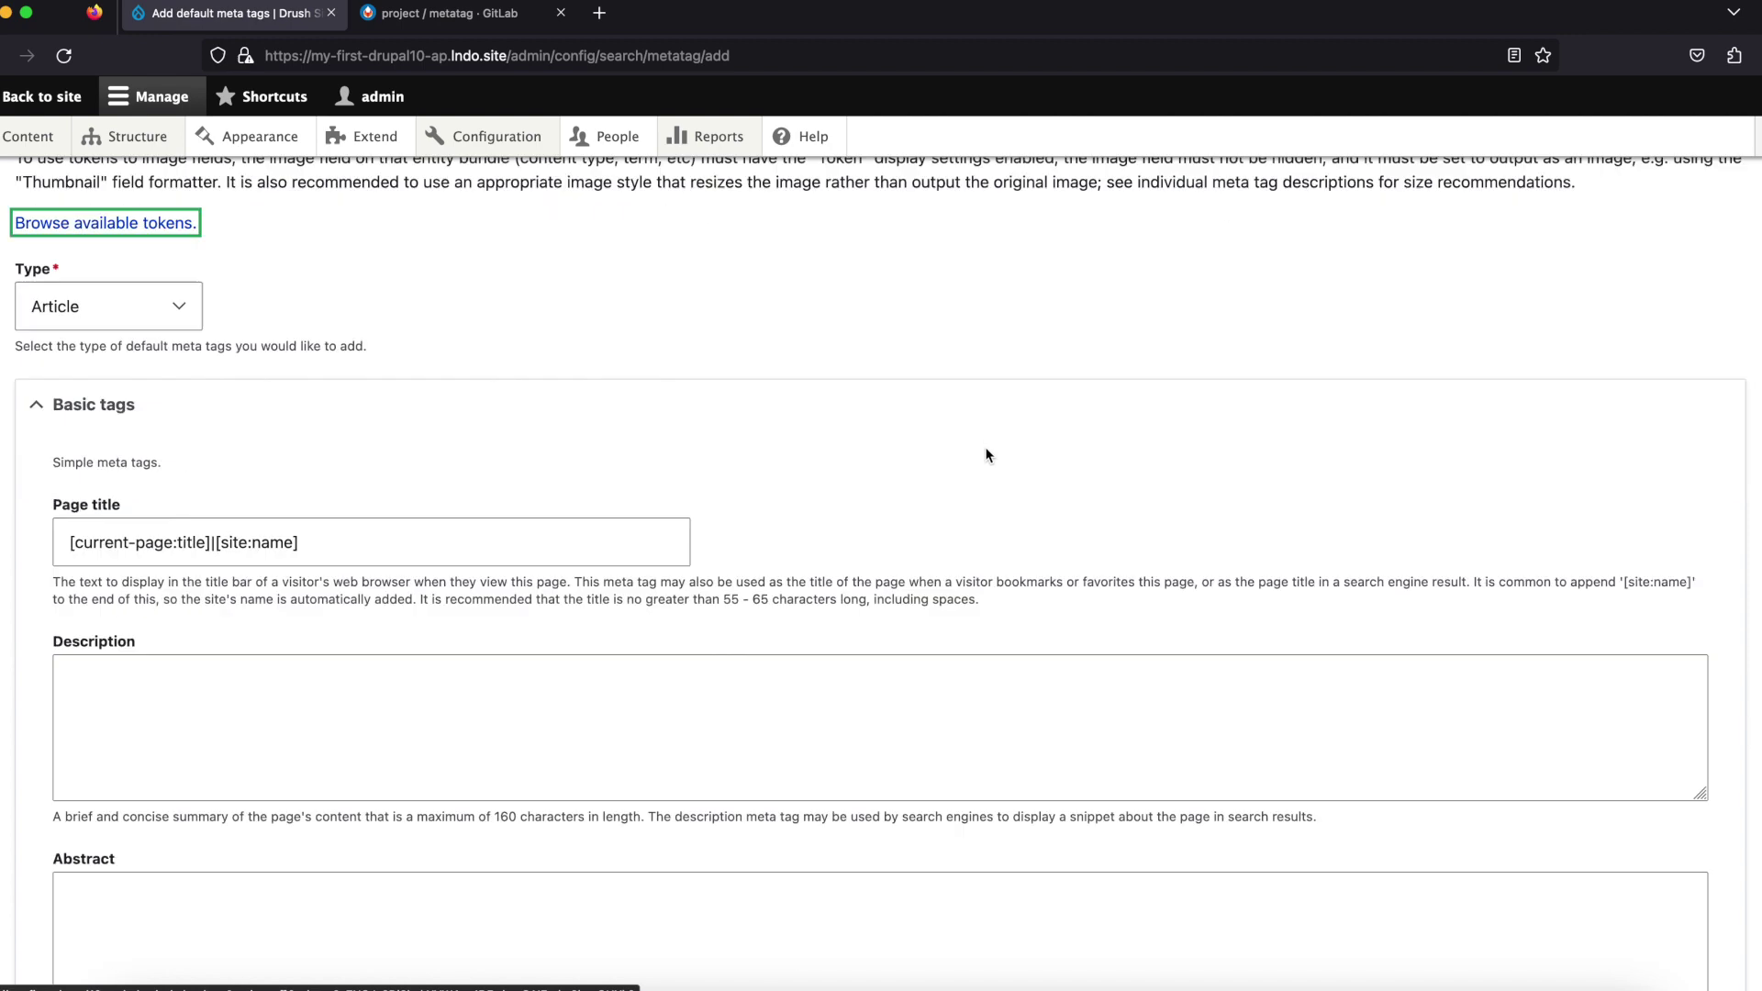
scroll(986, 455, "down", 10)
left_click(56, 860)
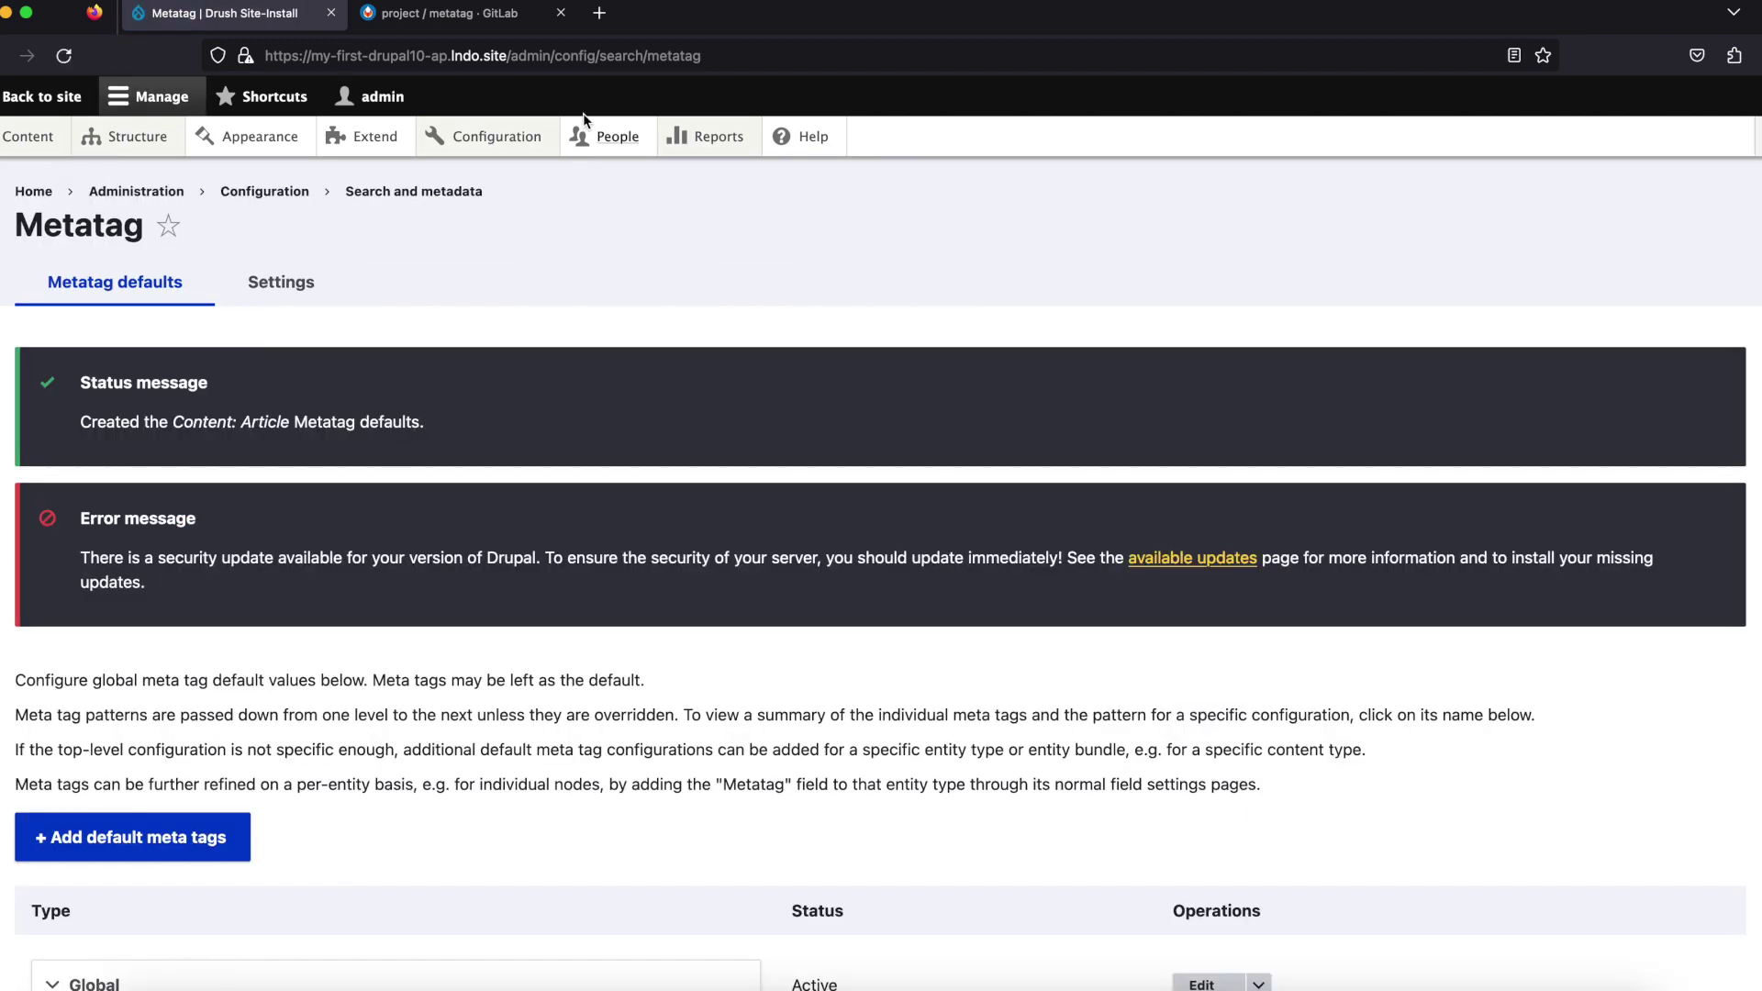
Step: Change the site name from Drush Site-Install to Drupal Learn in Basic site settings and save
mouse_move(523, 136)
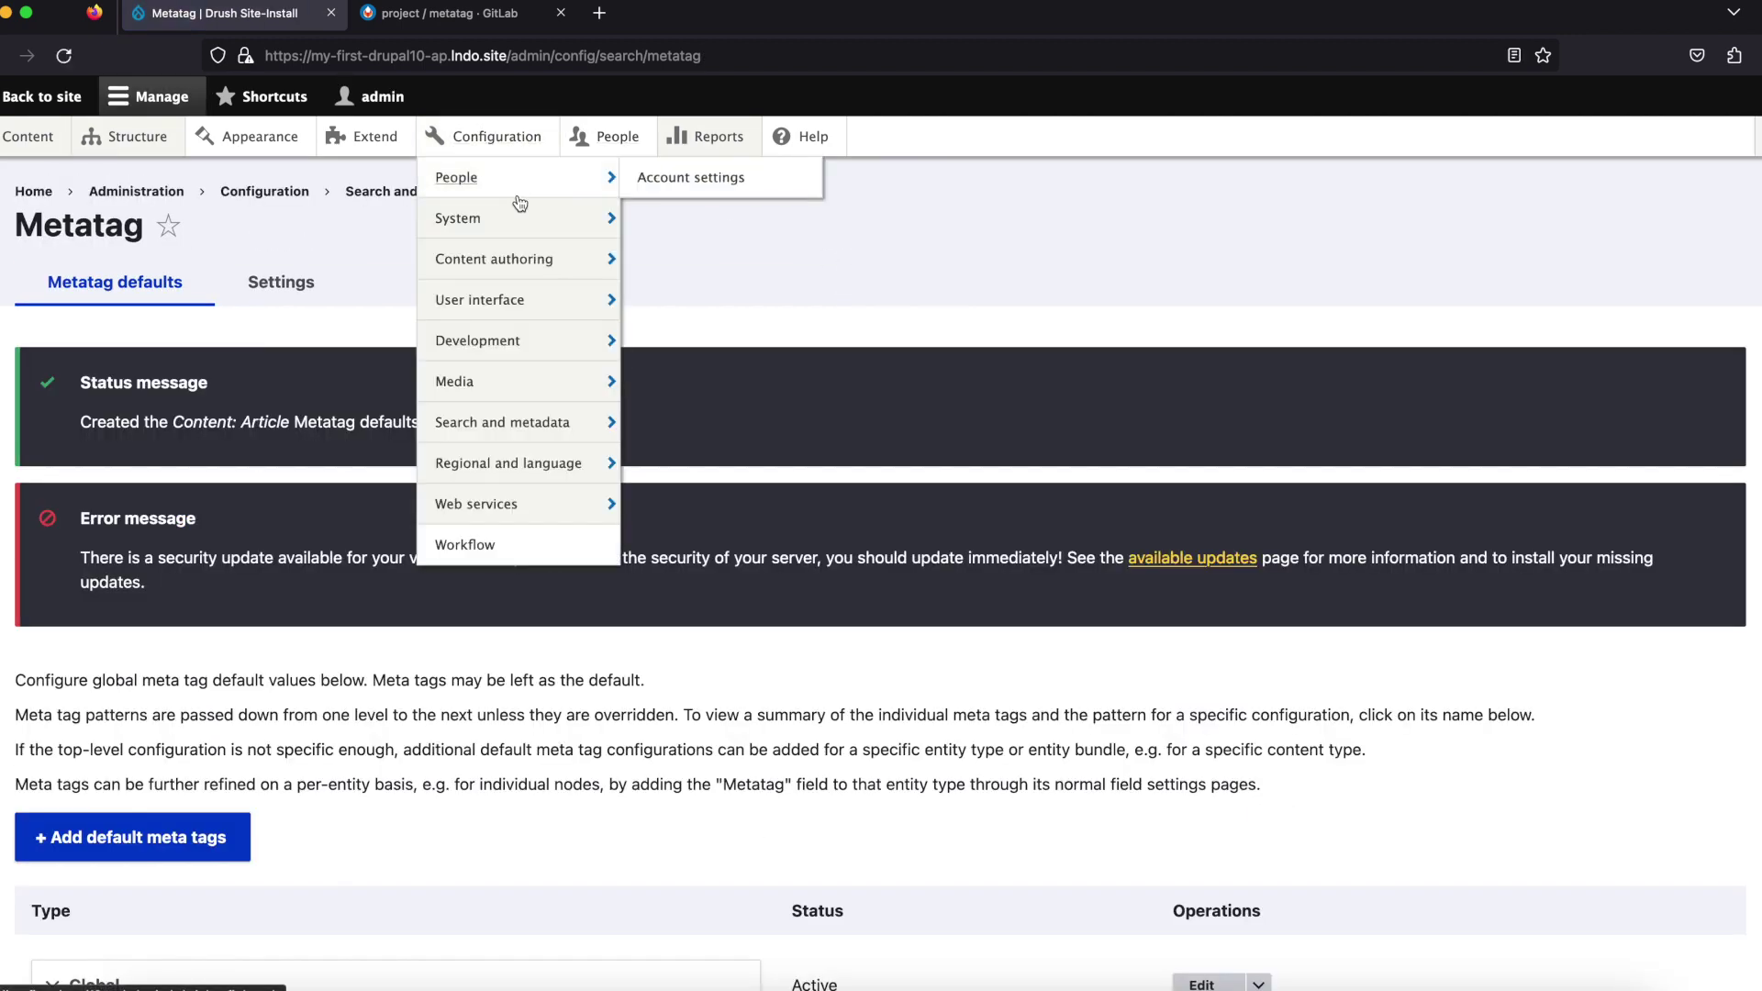
mouse_move(556, 224)
left_click(714, 238)
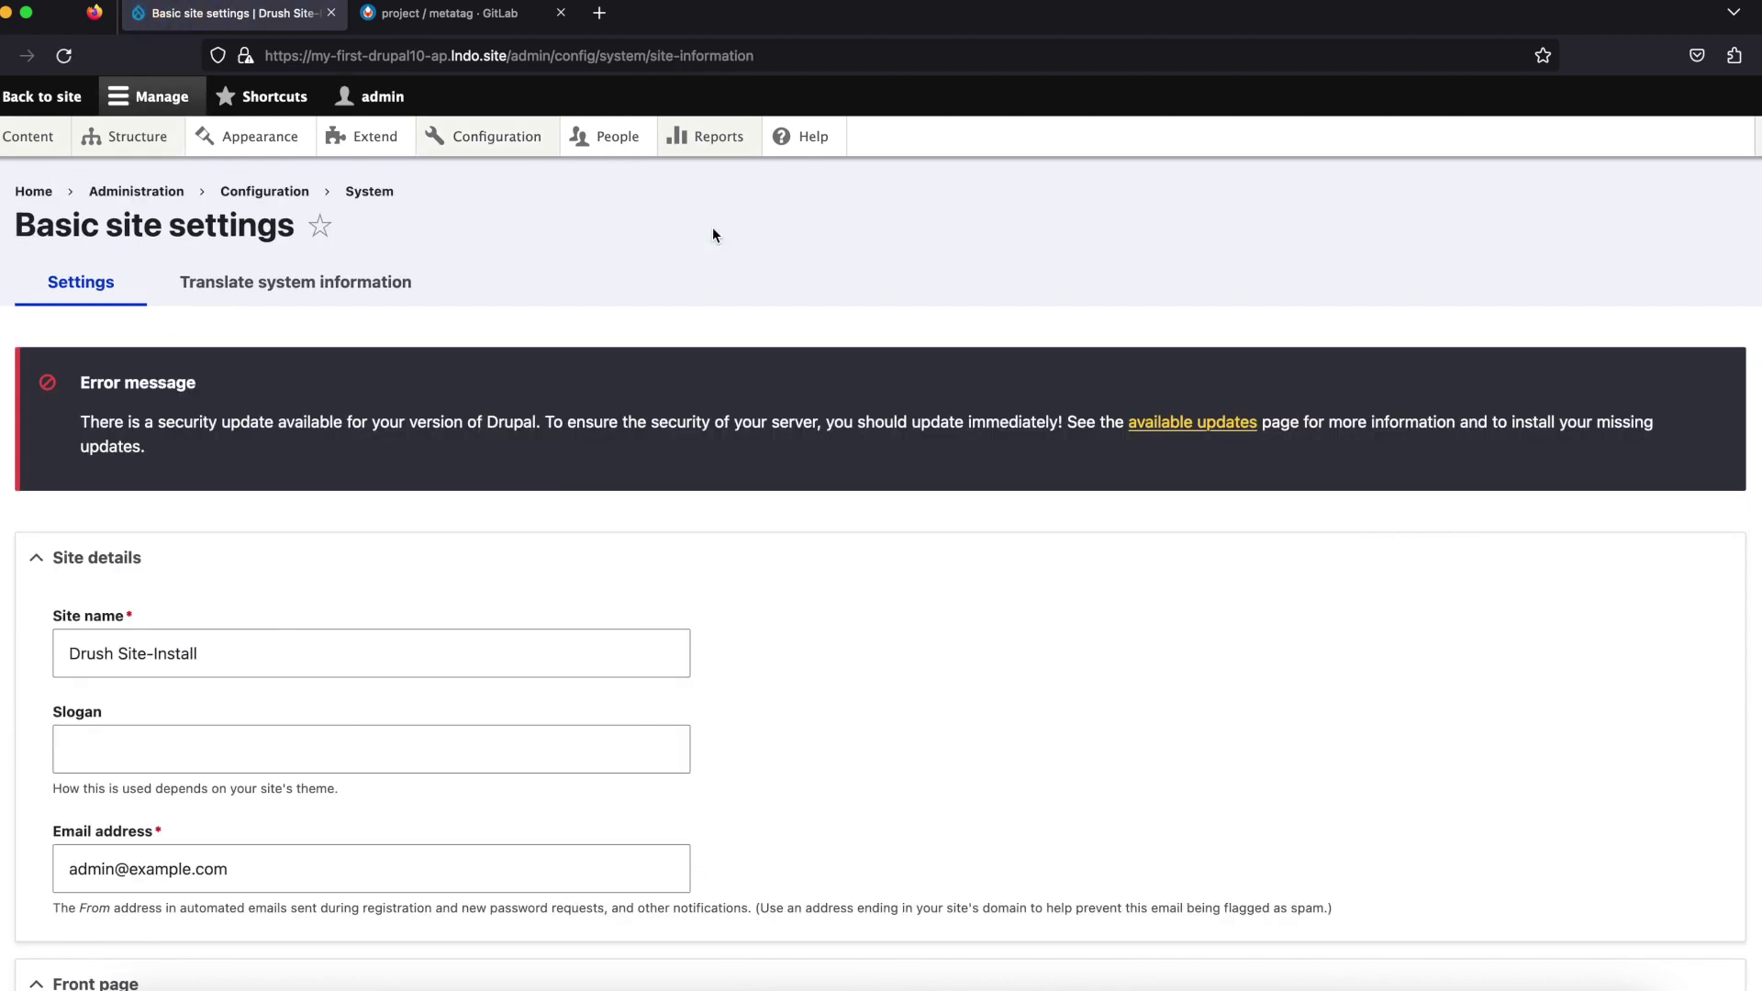
triple_click(224, 661)
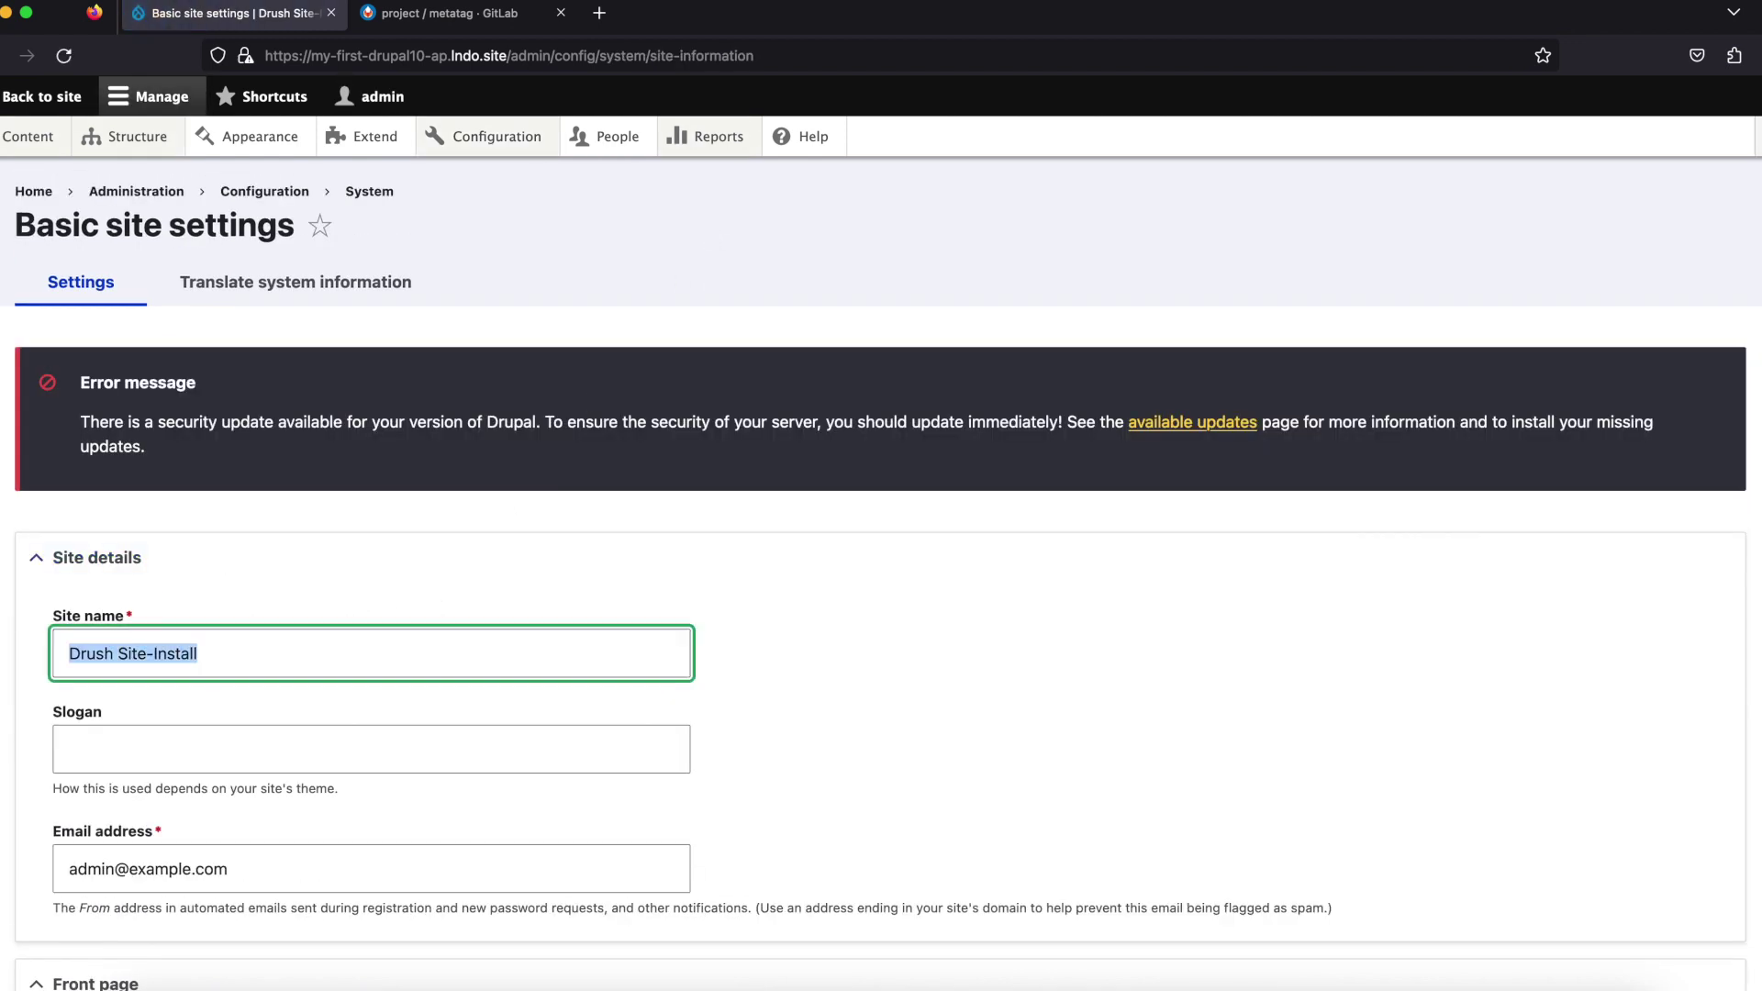
type("Drupal Learn")
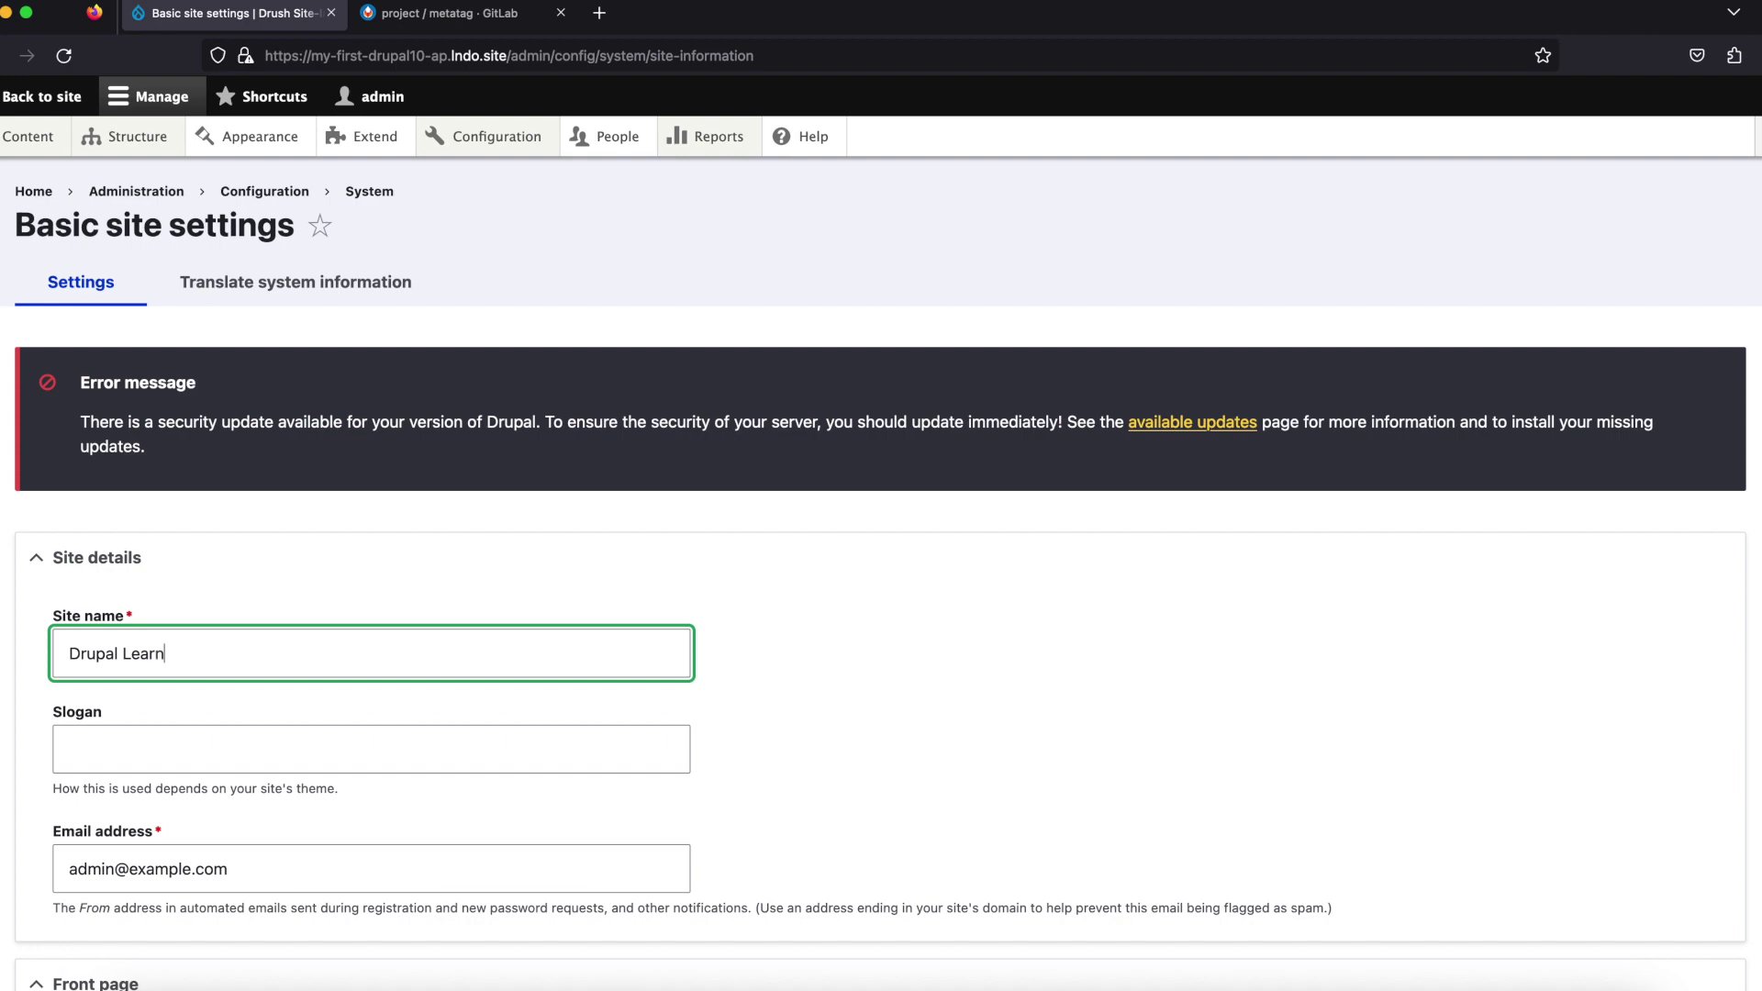
scroll(881, 522, "down", 8)
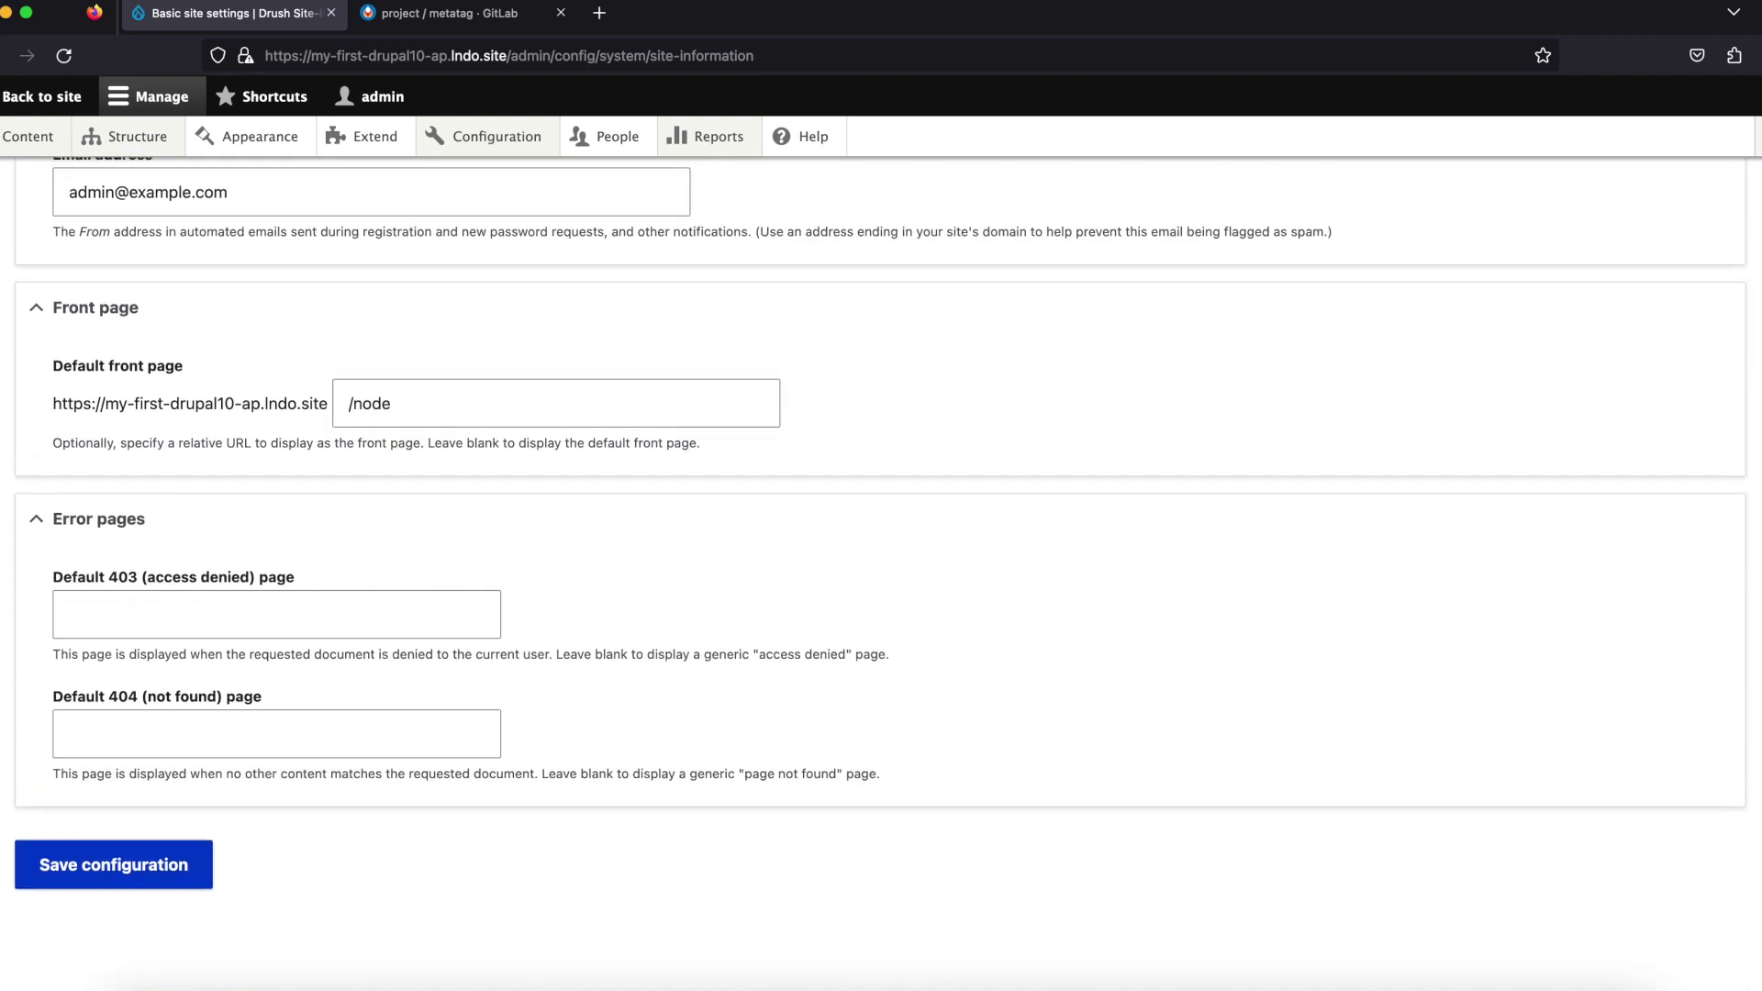
left_click(70, 854)
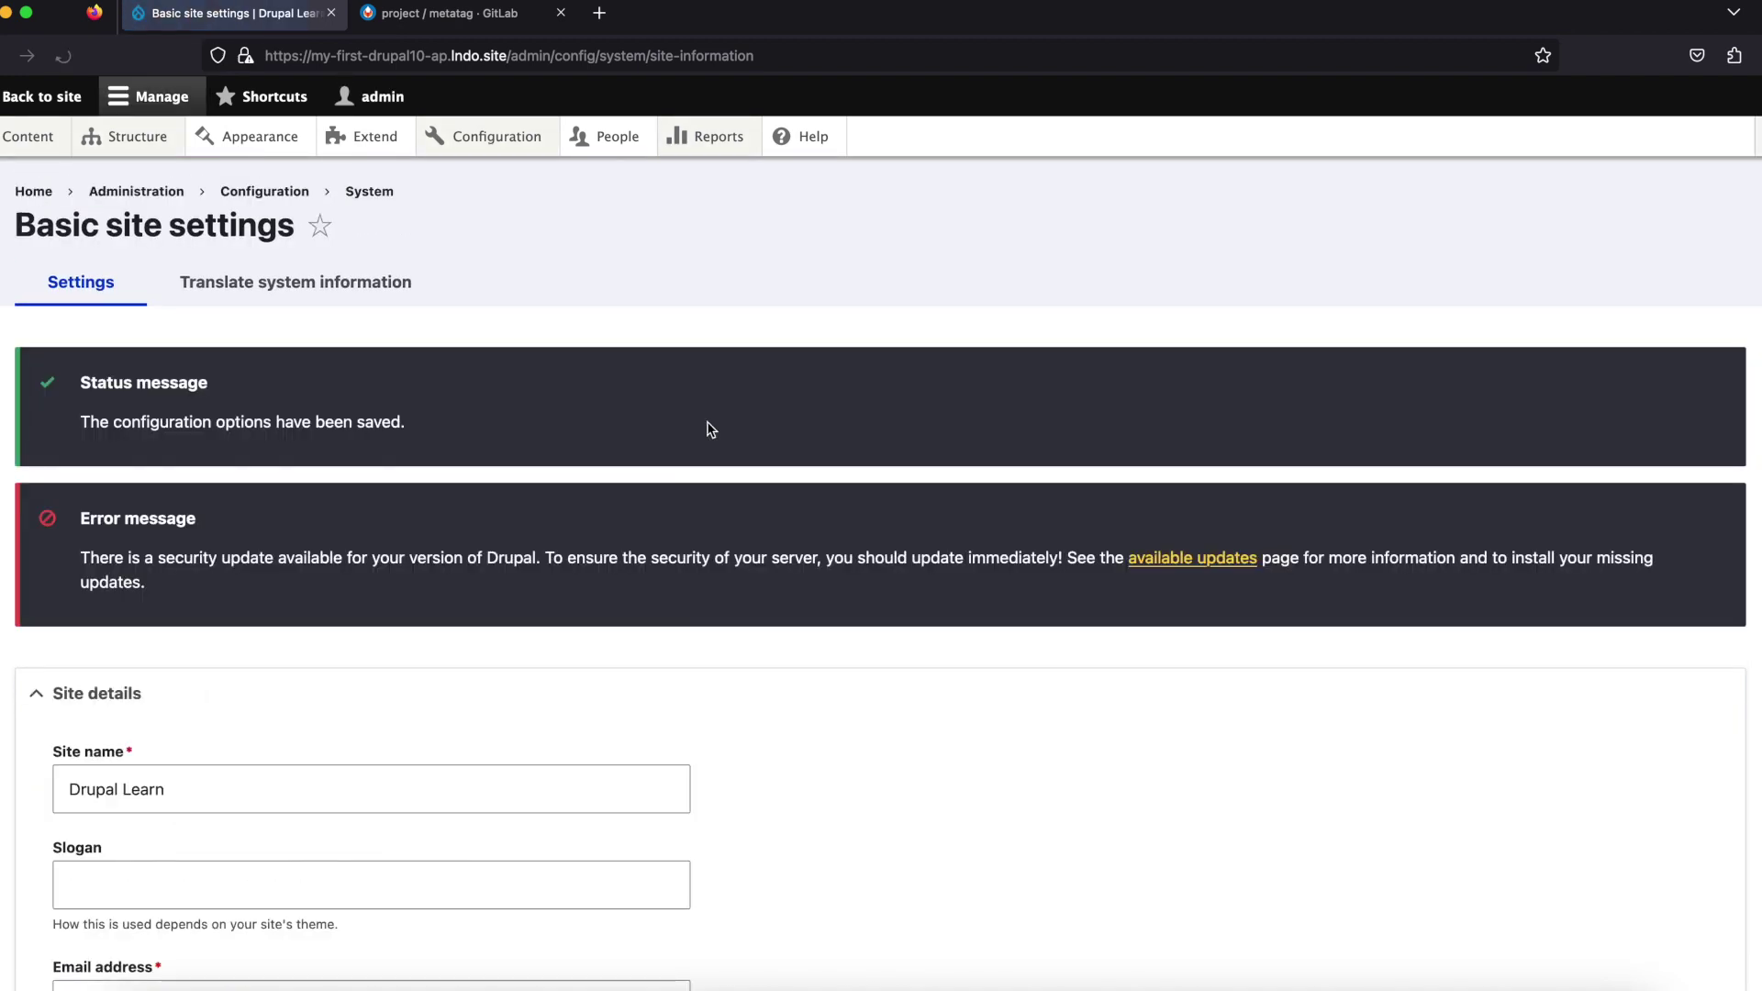
left_click(18, 110)
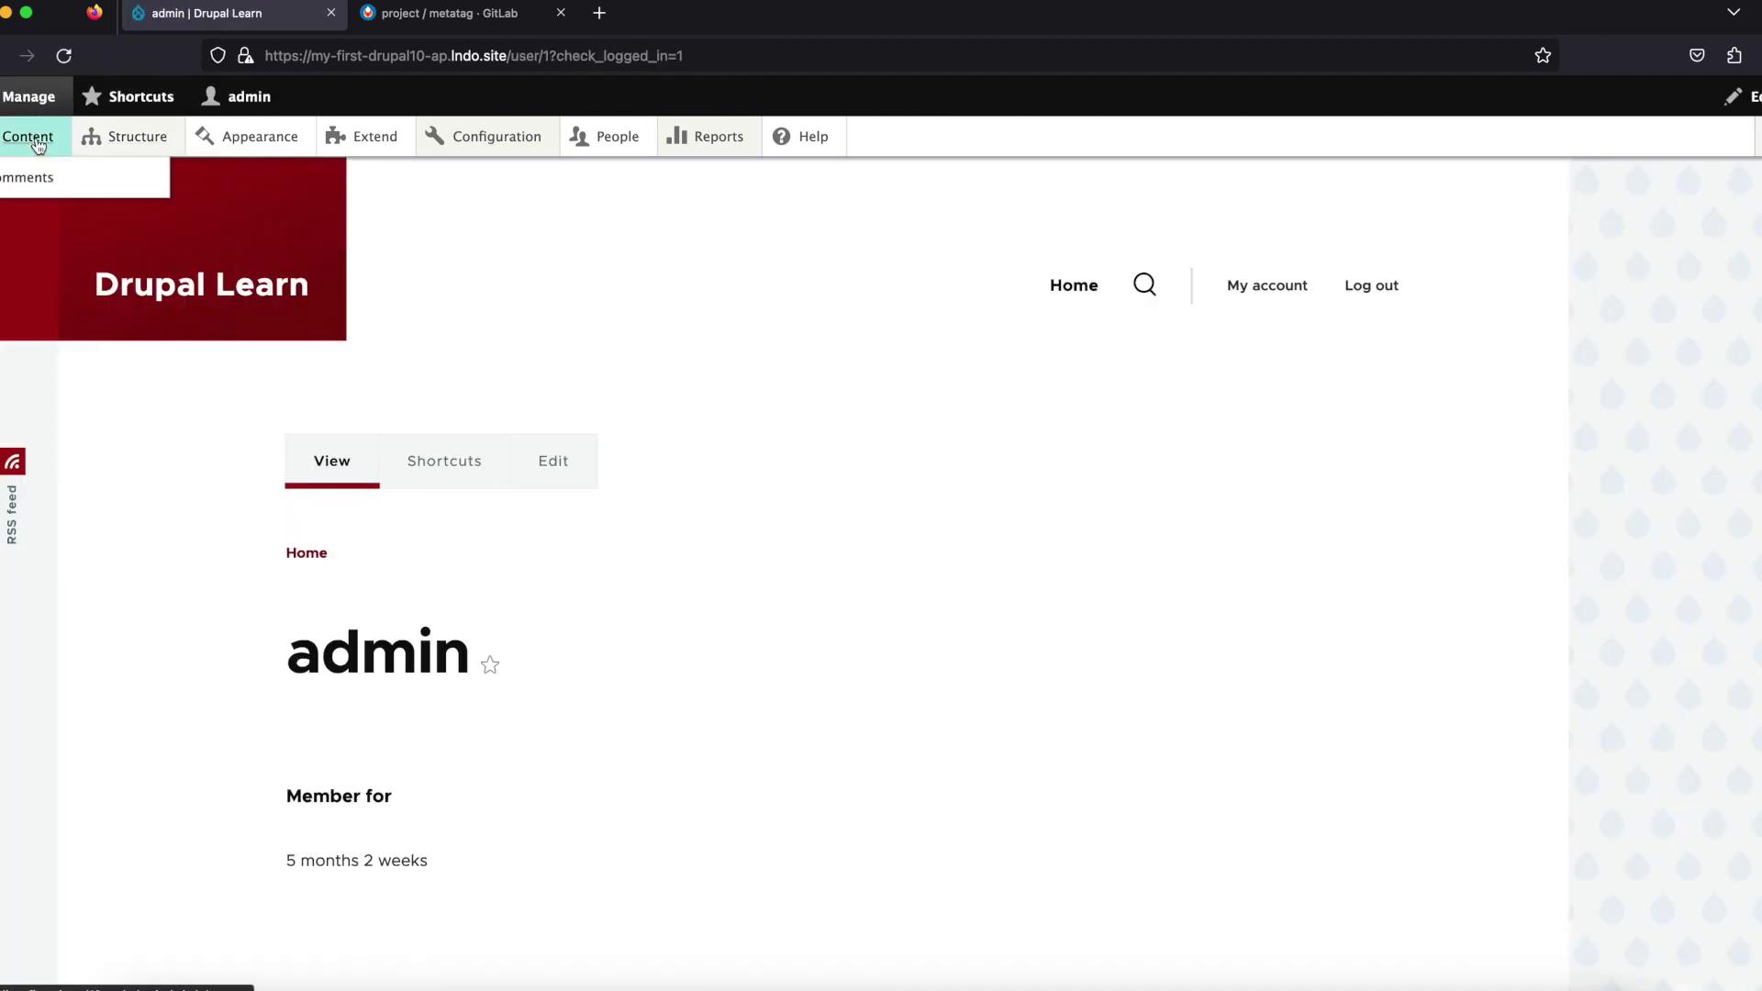
Step: Create a new Article titled 'Sample content for metatag' and save it
mouse_move(138, 138)
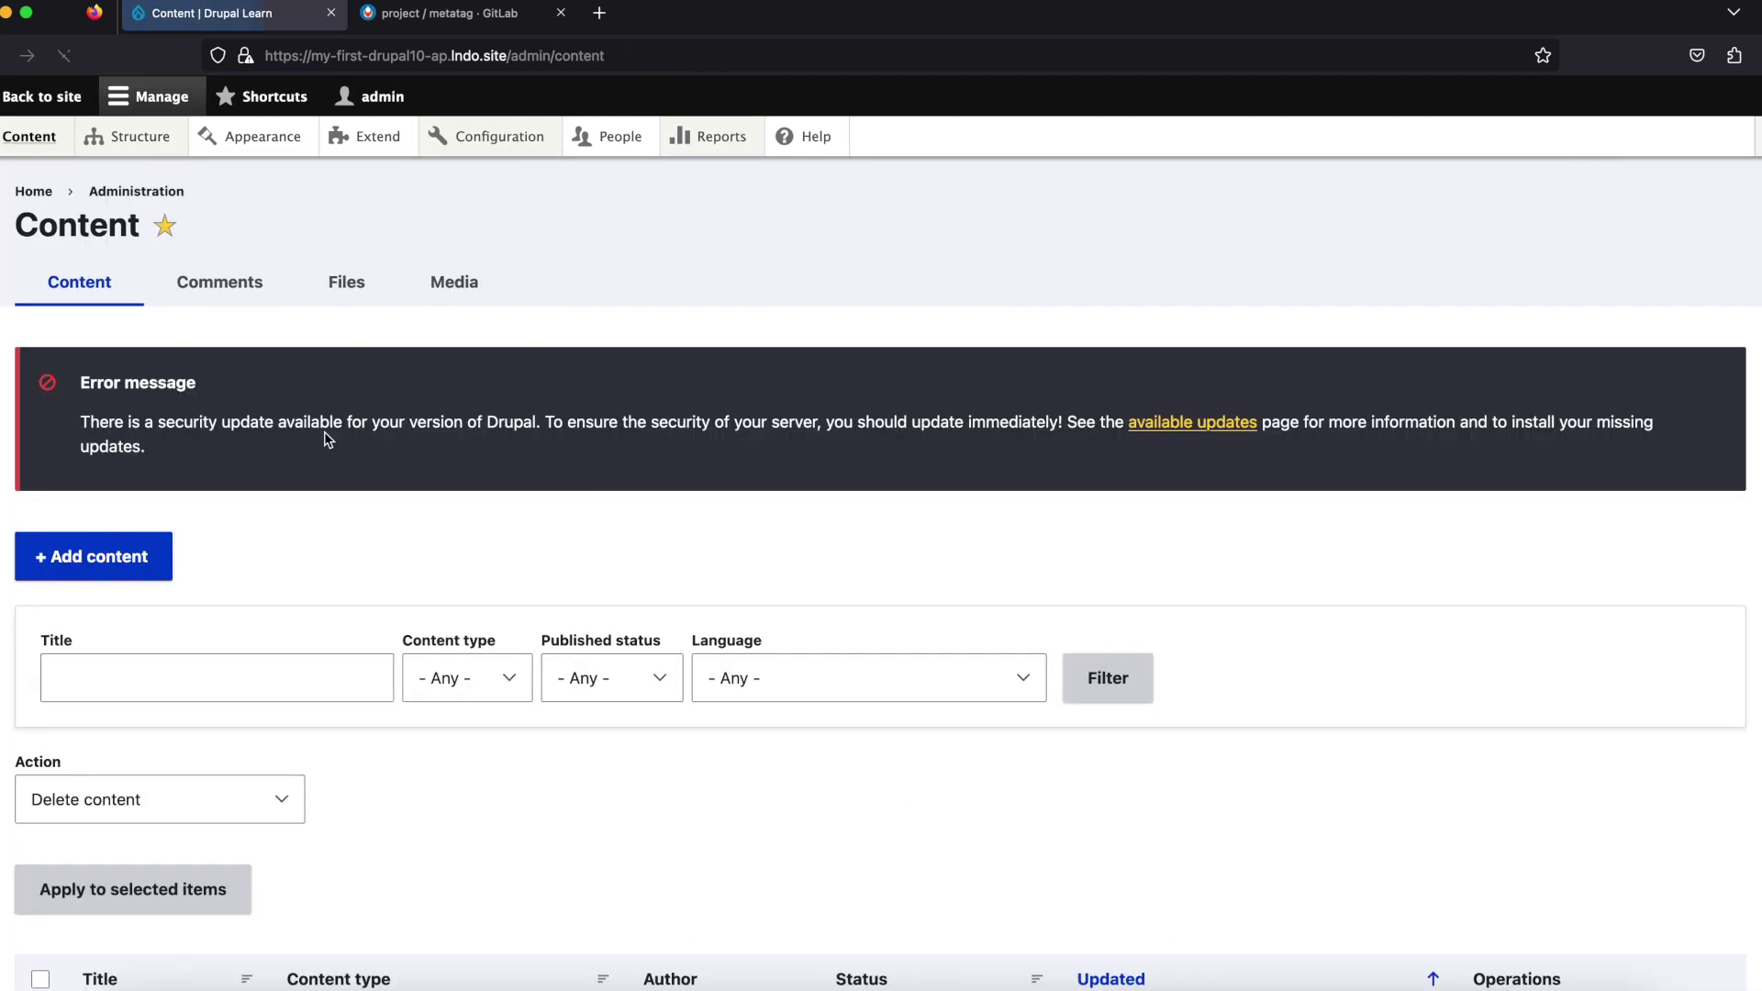
left_click(154, 556)
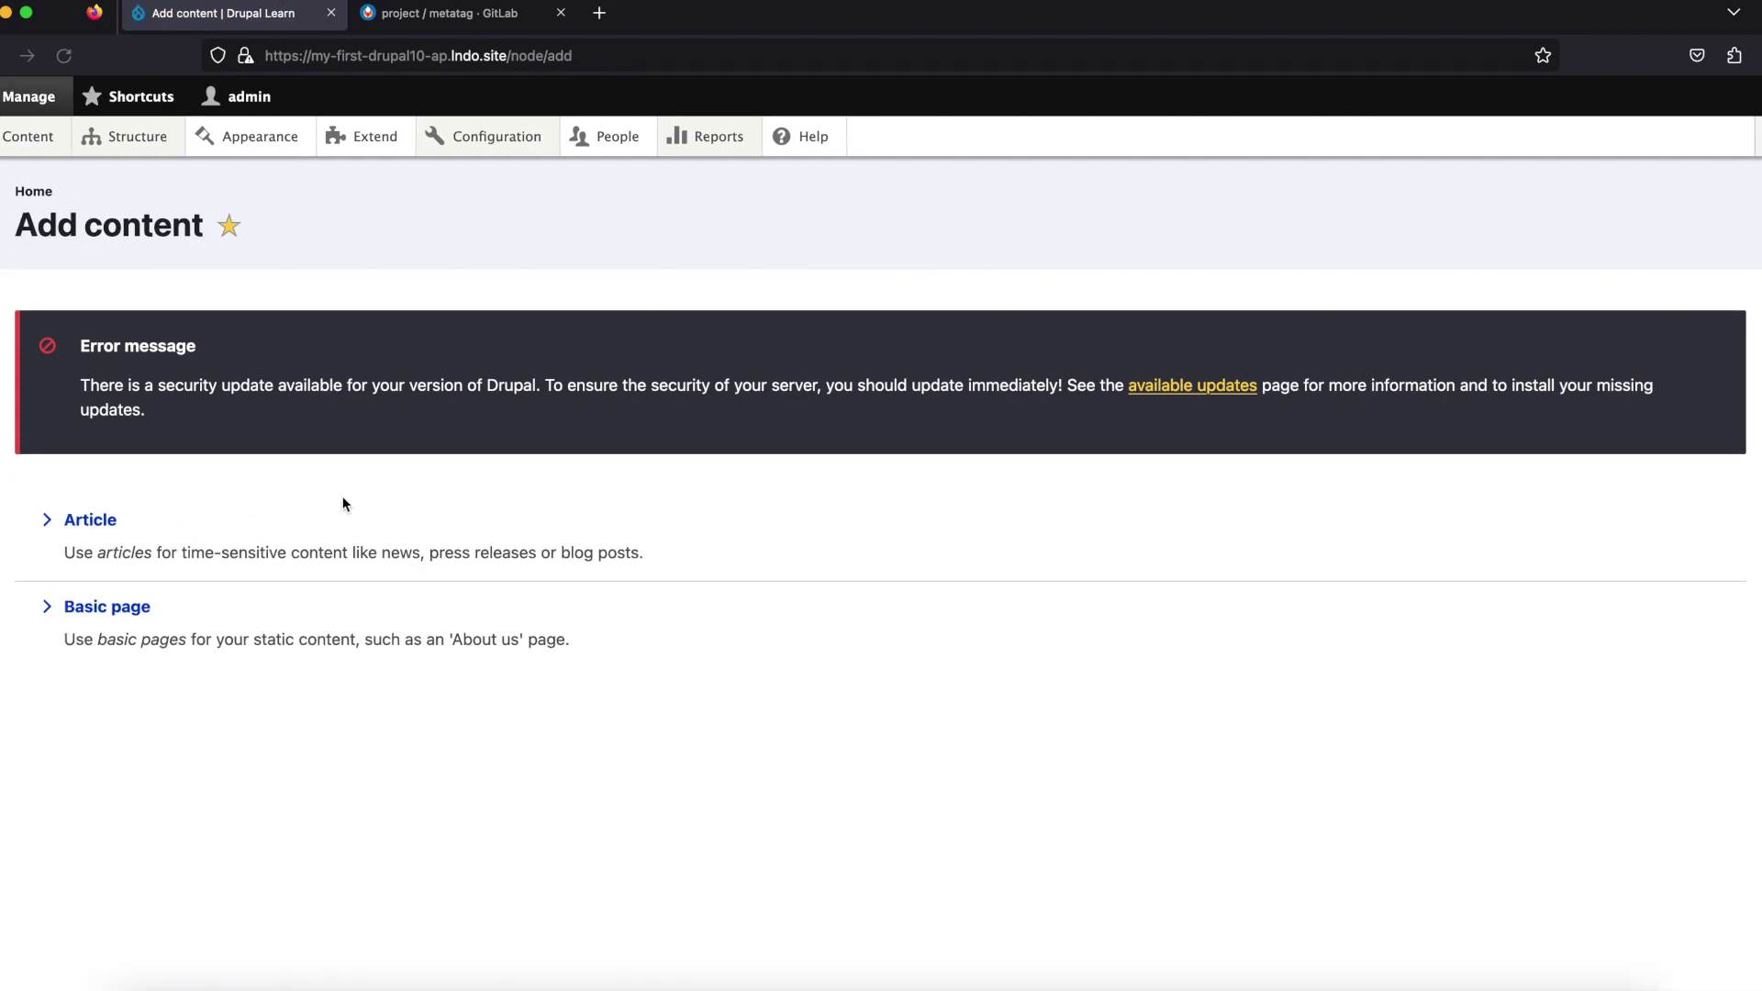
left_click(111, 529)
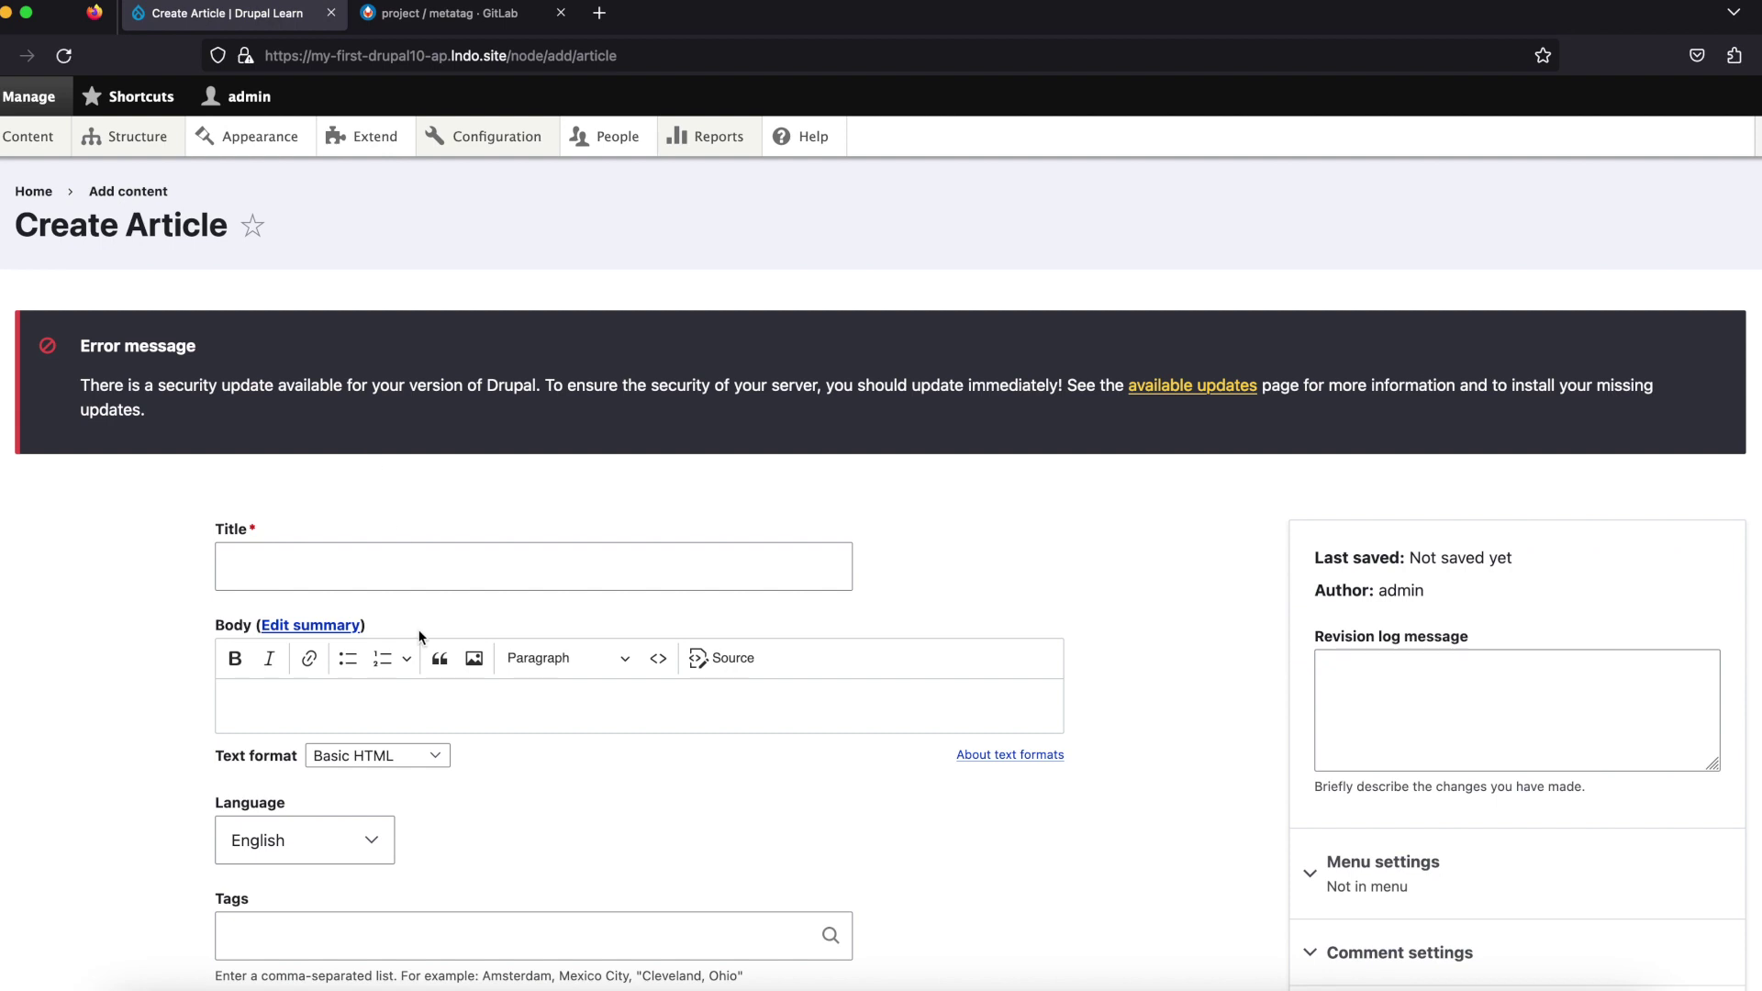
left_click(418, 564)
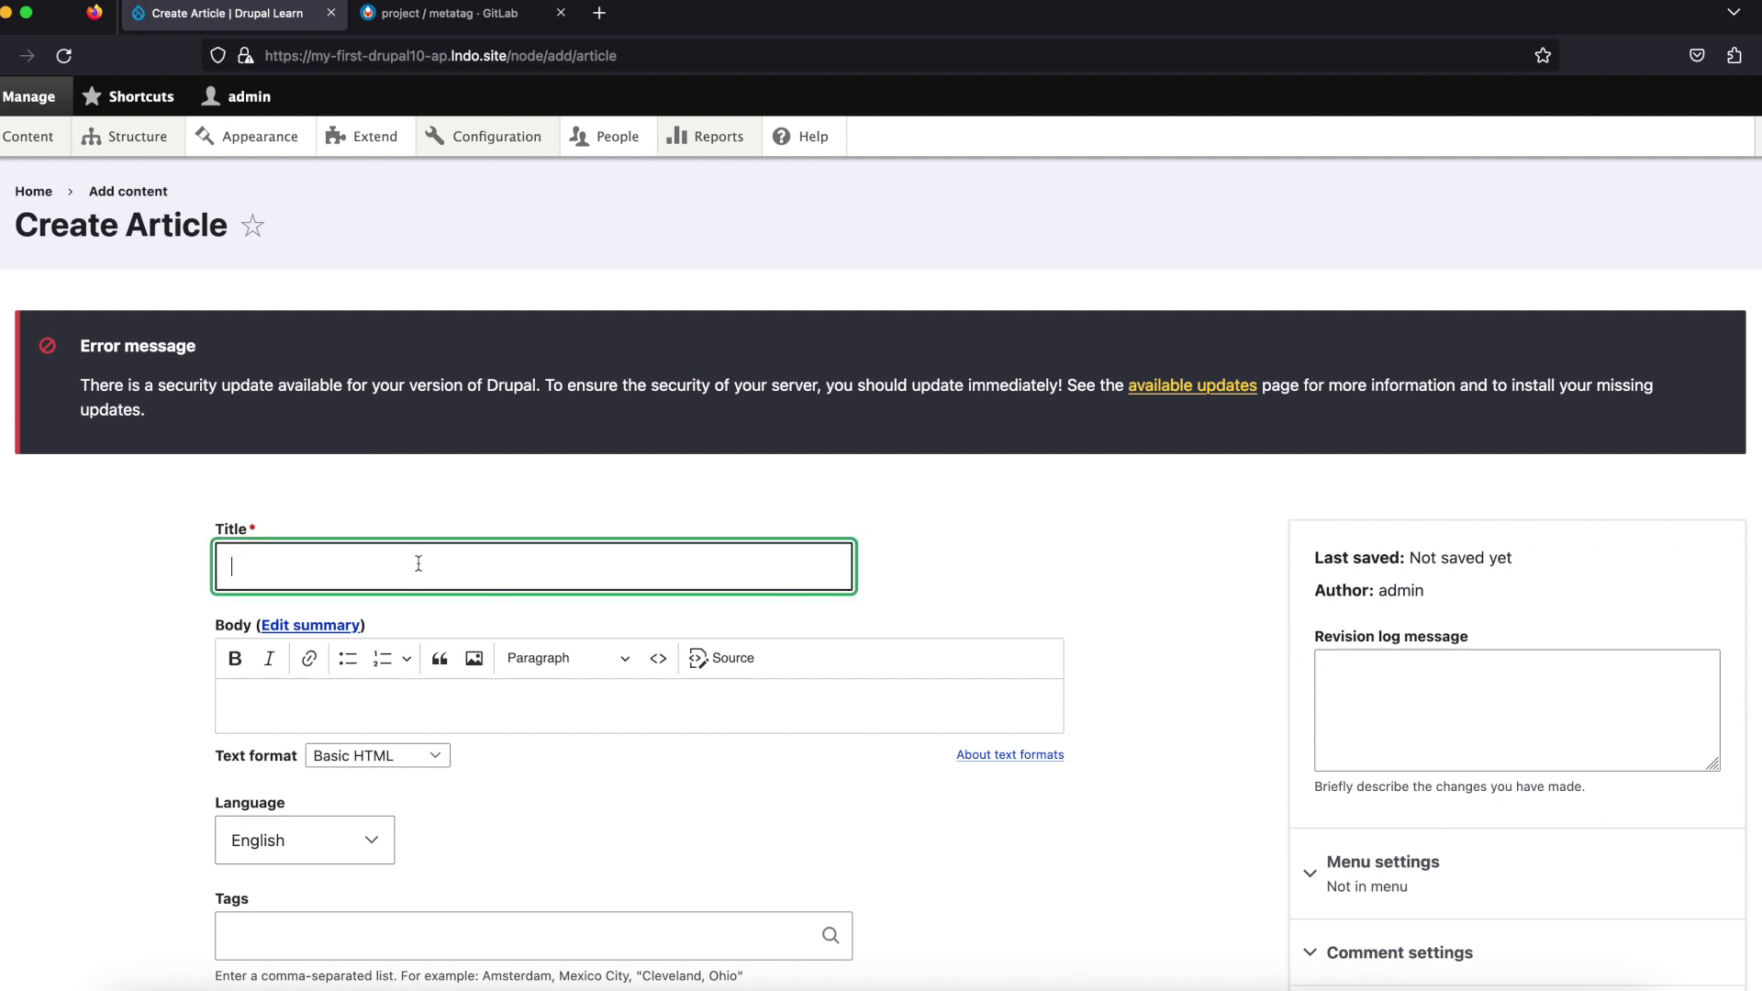
type("Sample content for metatag")
scroll(688, 698, "down", 10)
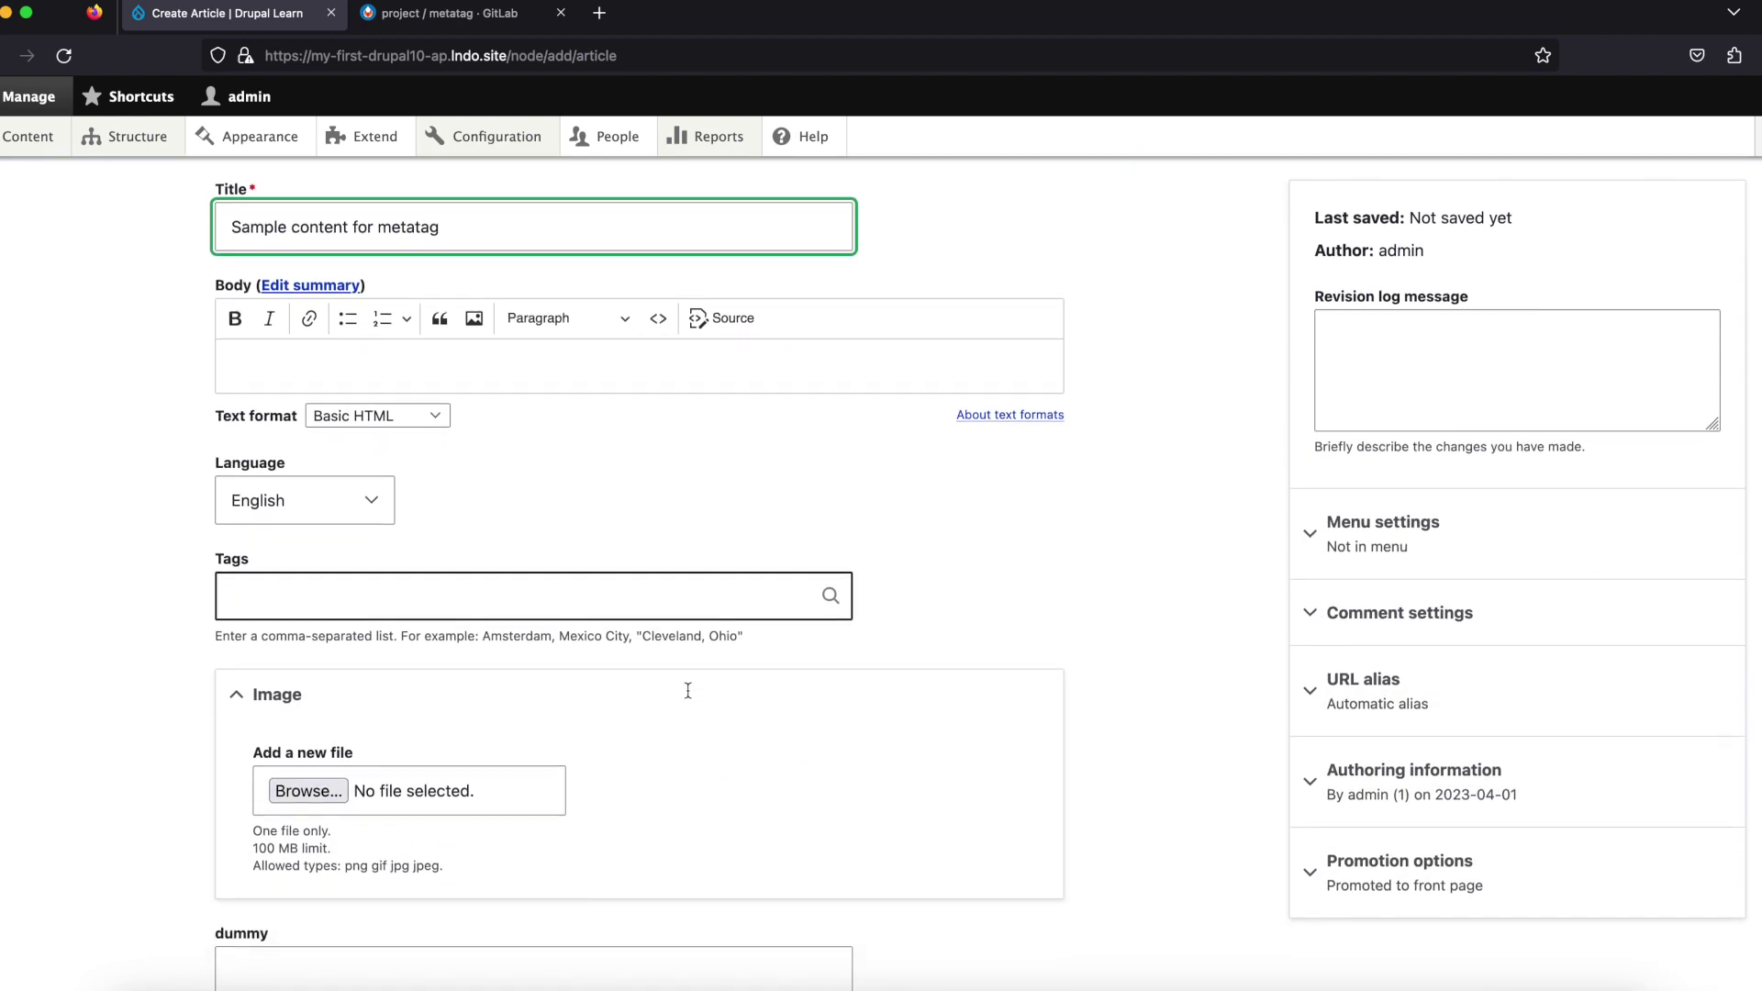
scroll(688, 698, "down", 2)
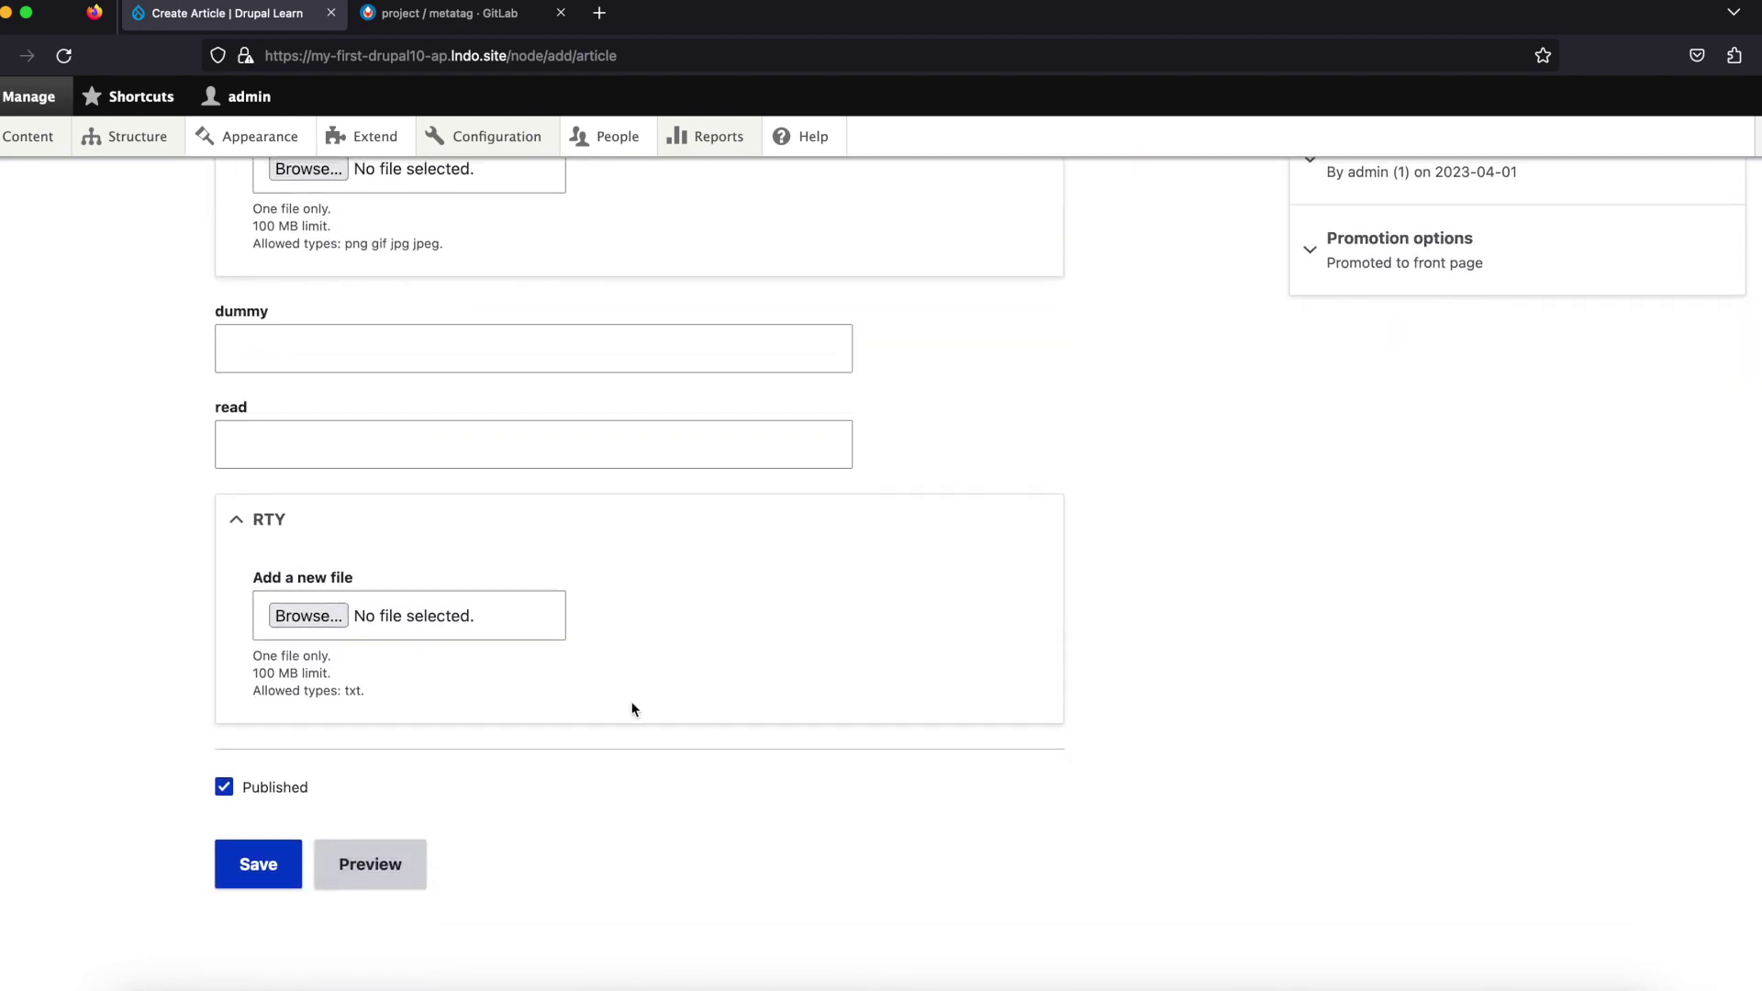
left_click(272, 881)
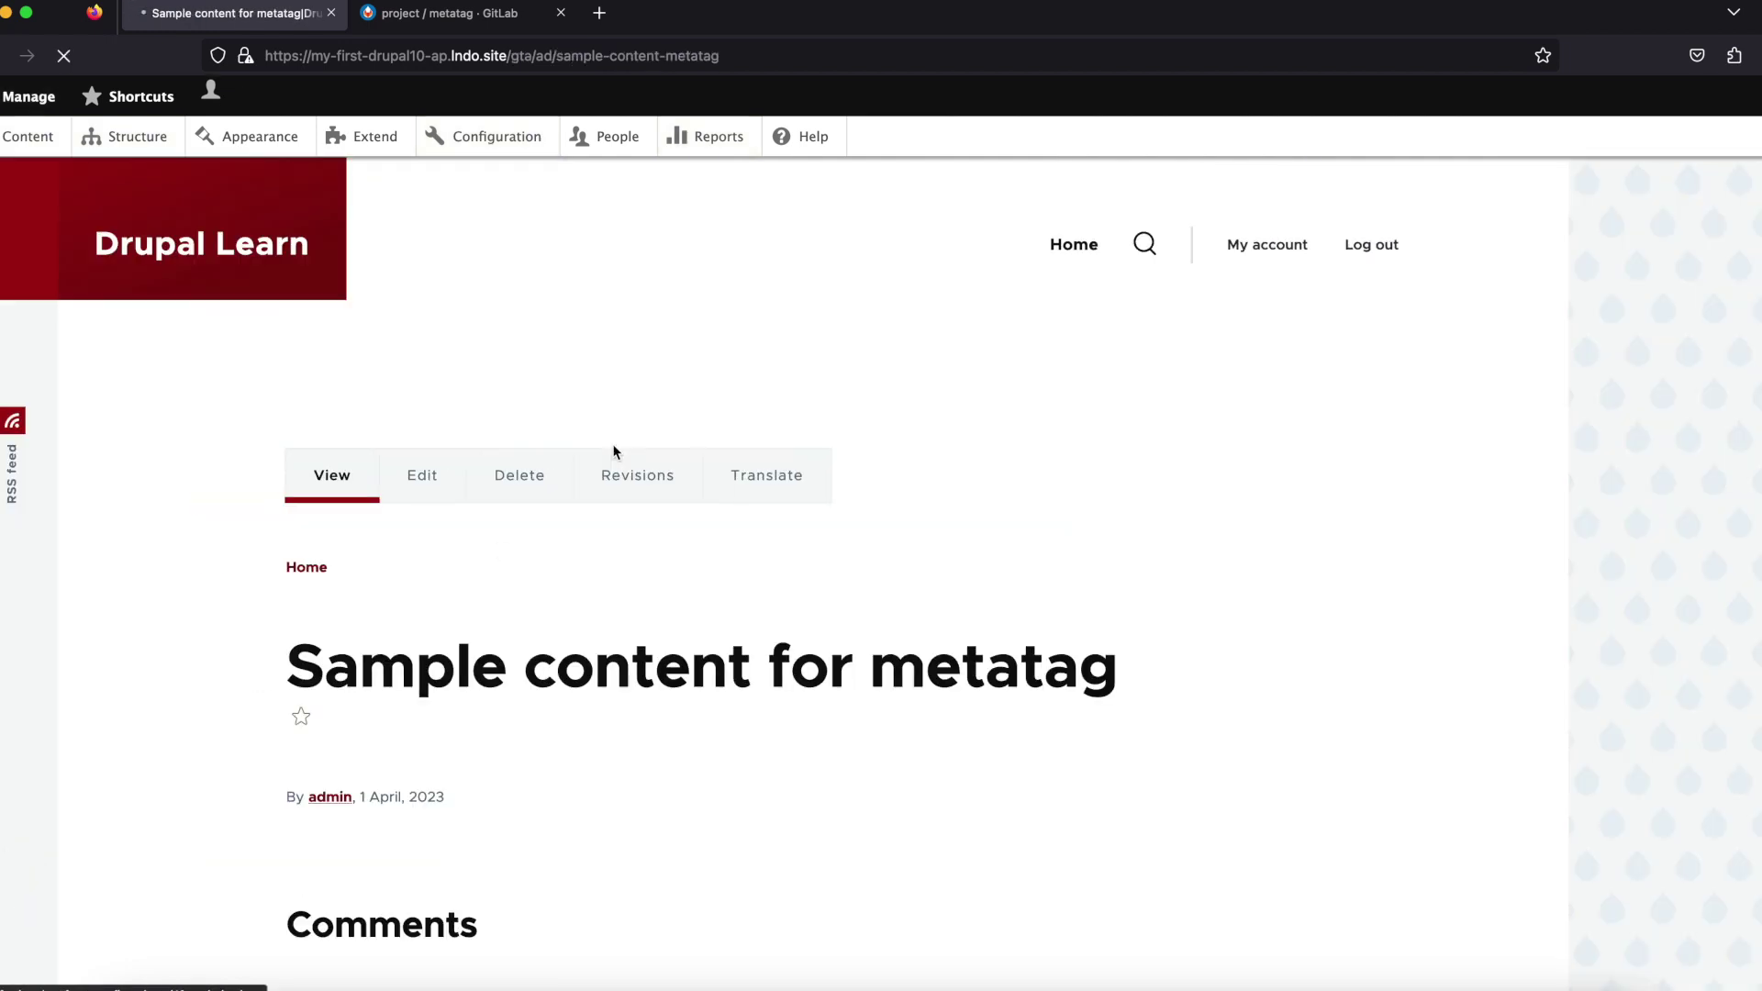
Step: Inspect the article's head to confirm the title 'Sample content for metatag|Drupal Learn', then close the GitLab tab
scroll(615, 452, "down", 4)
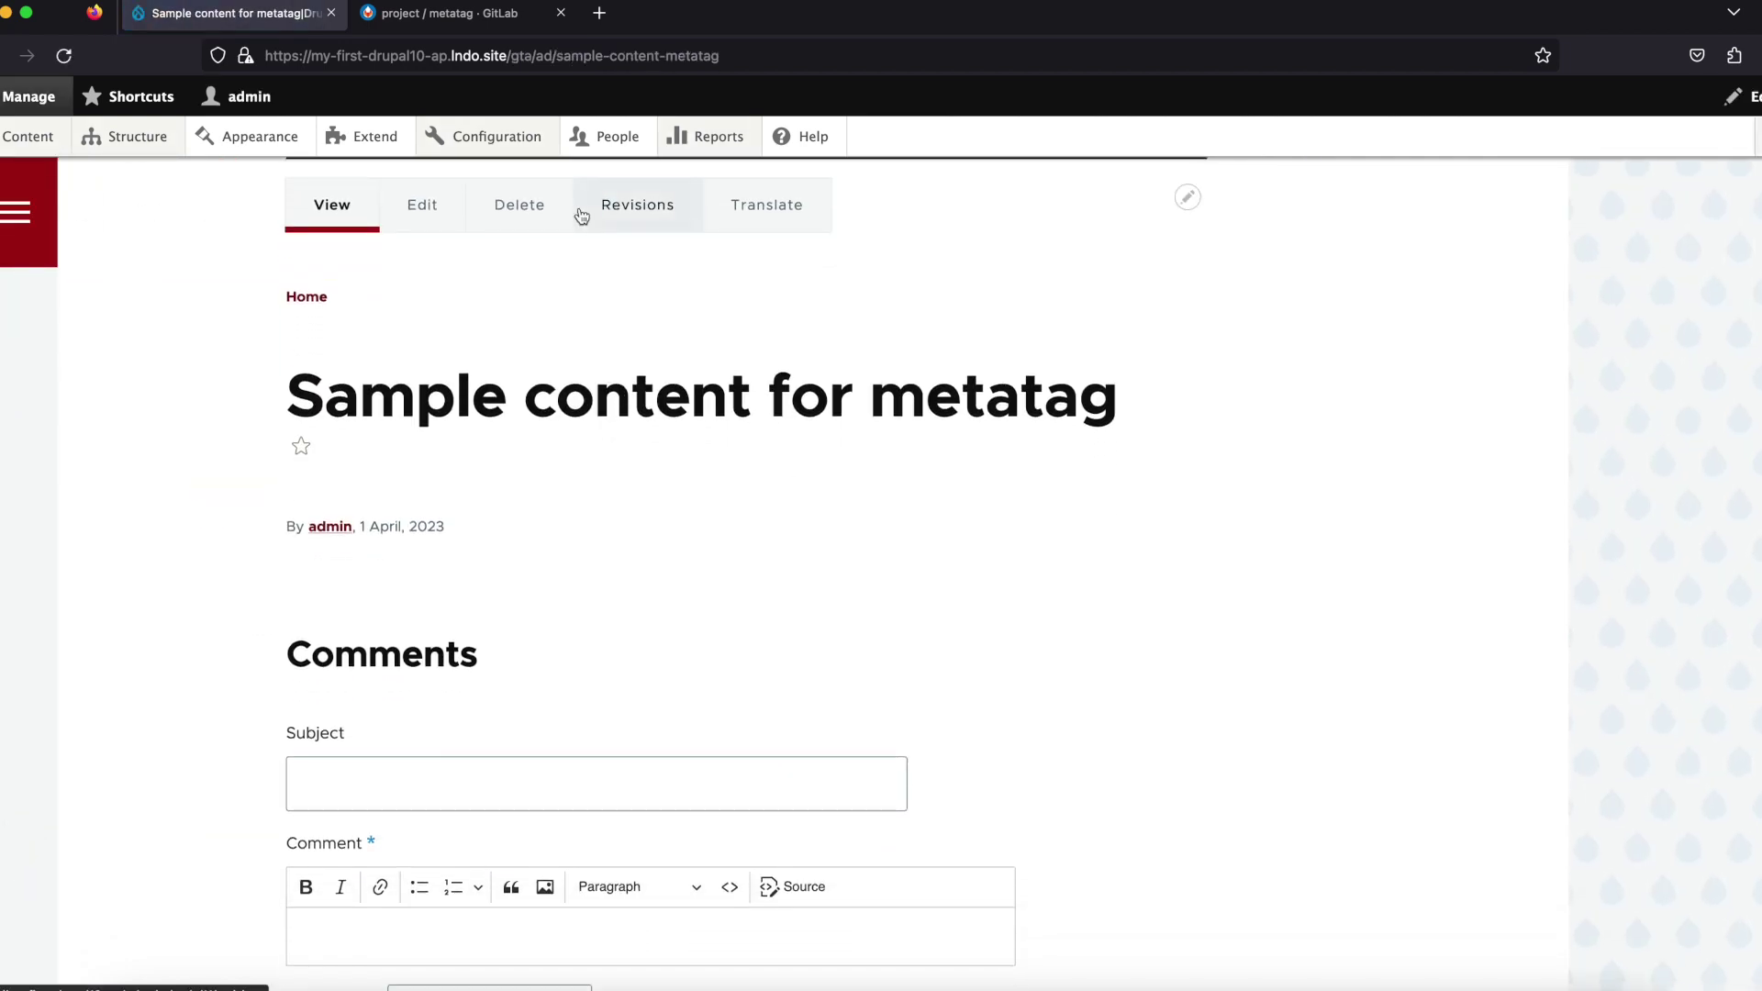
right_click(541, 315)
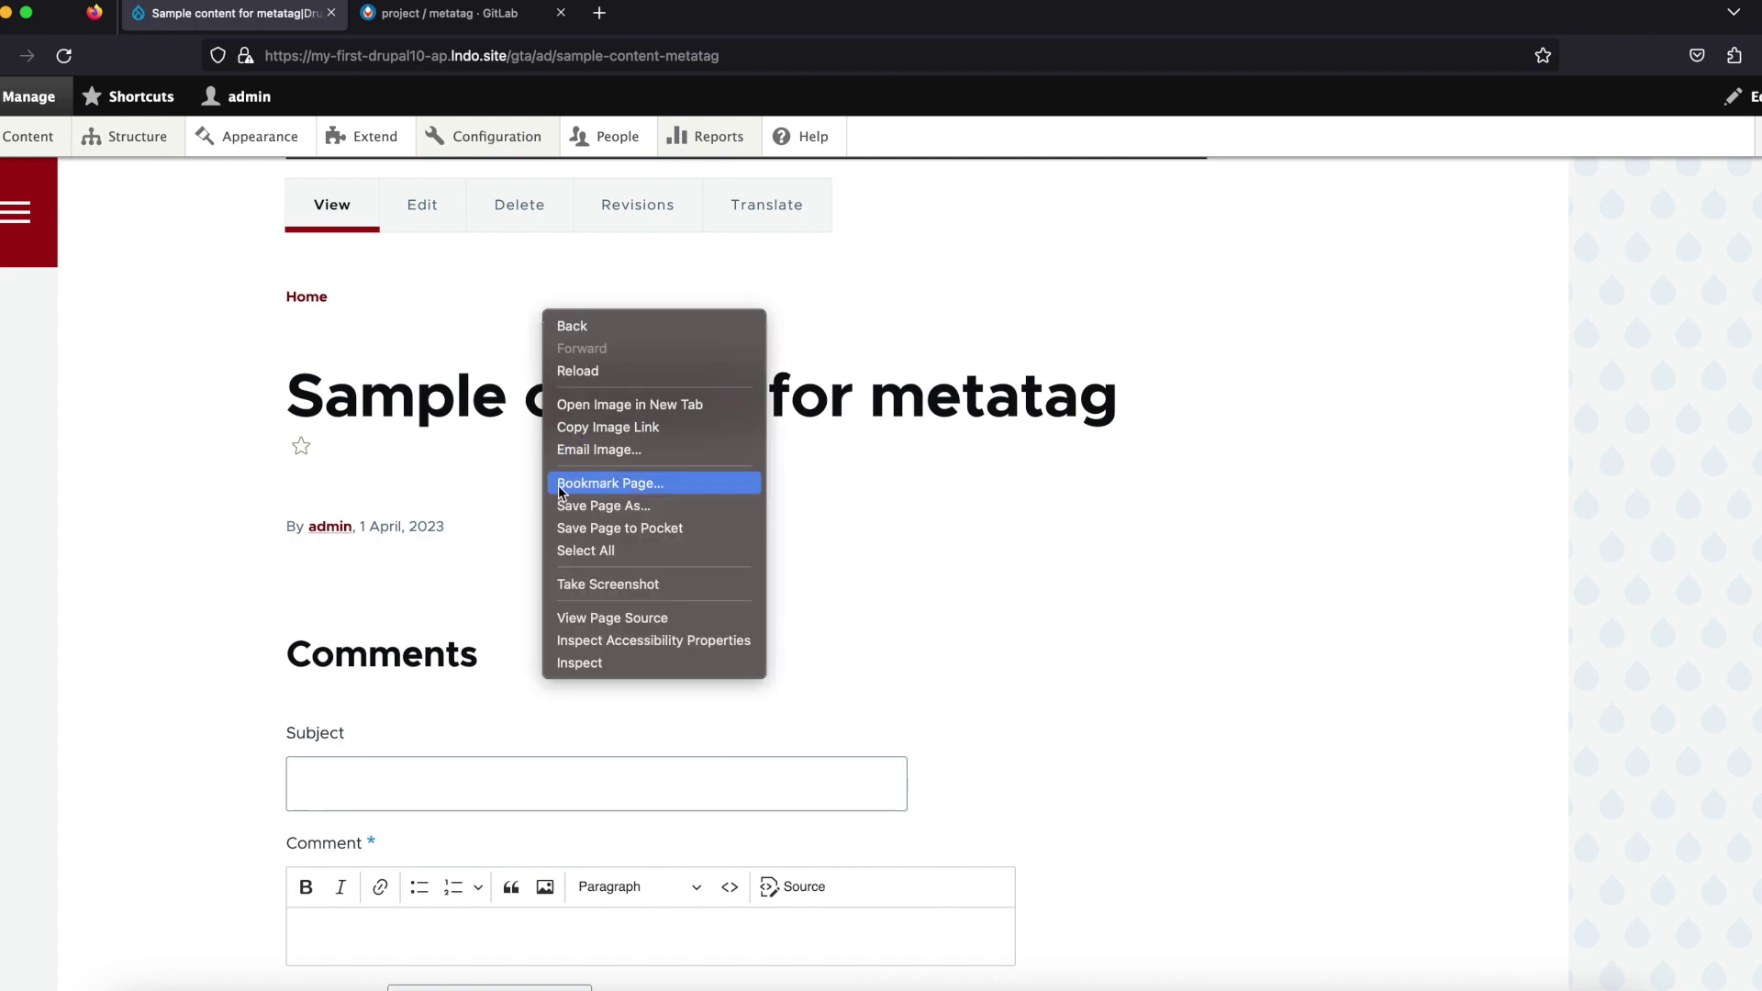
left_click(587, 663)
scroll(197, 805, "up", 5)
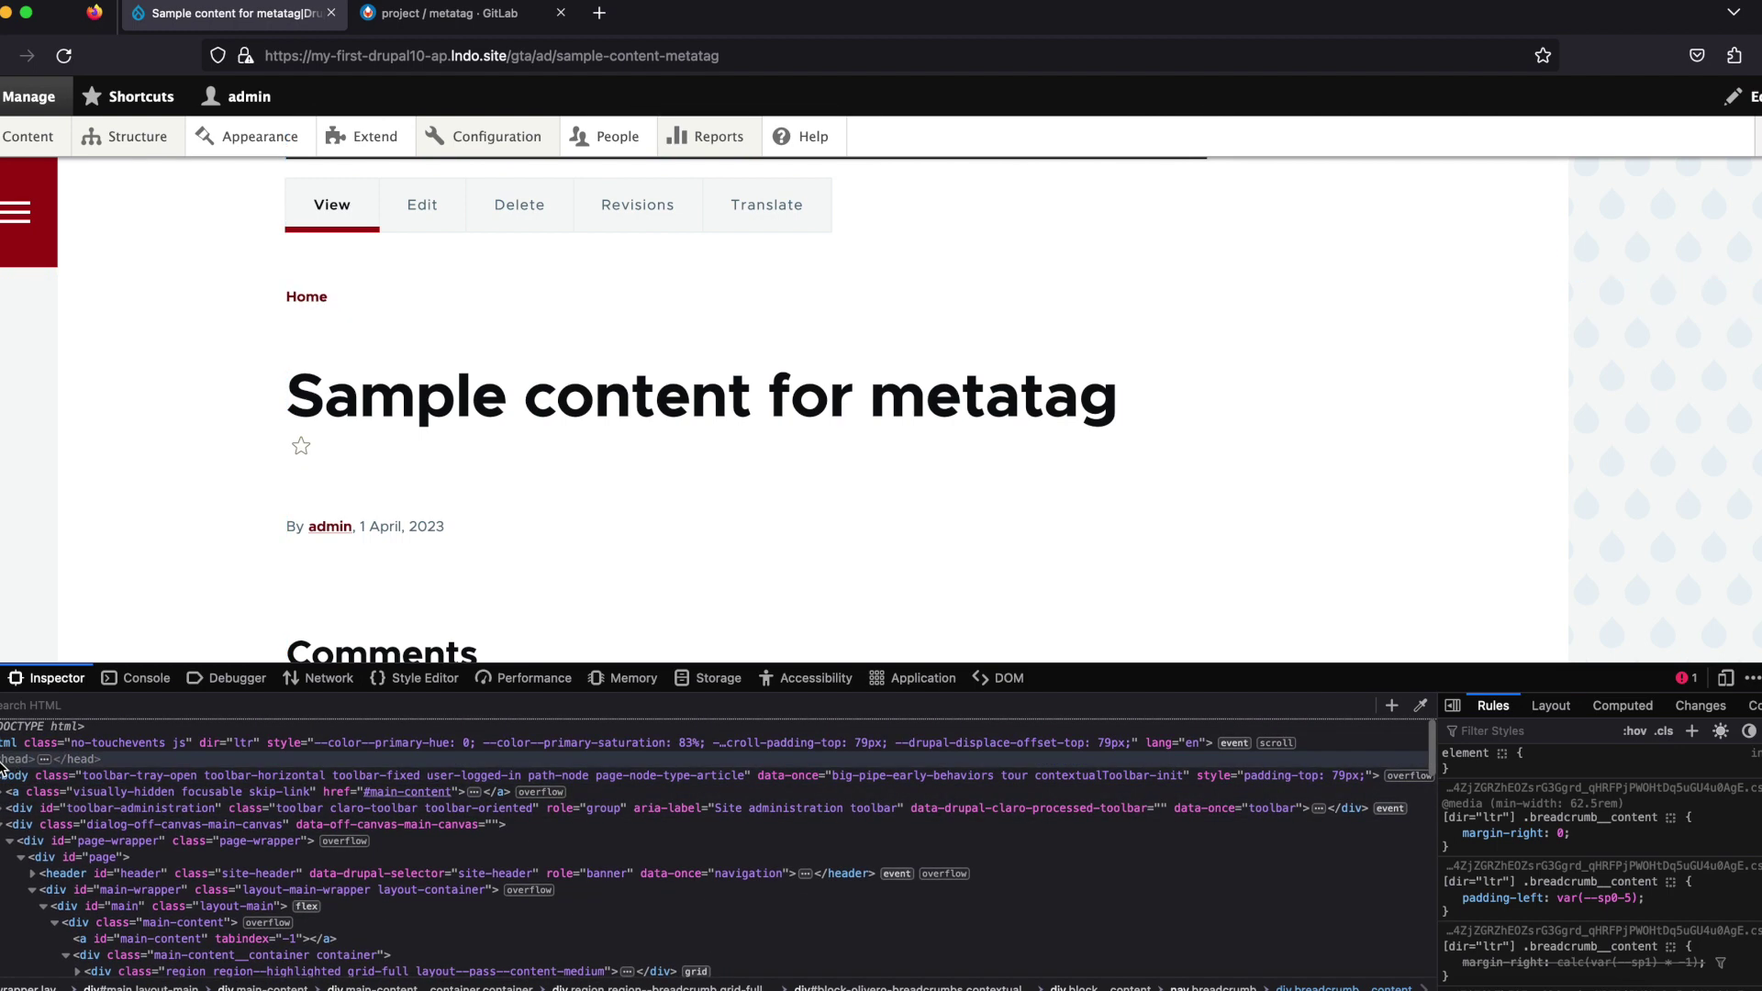
left_click(3, 759)
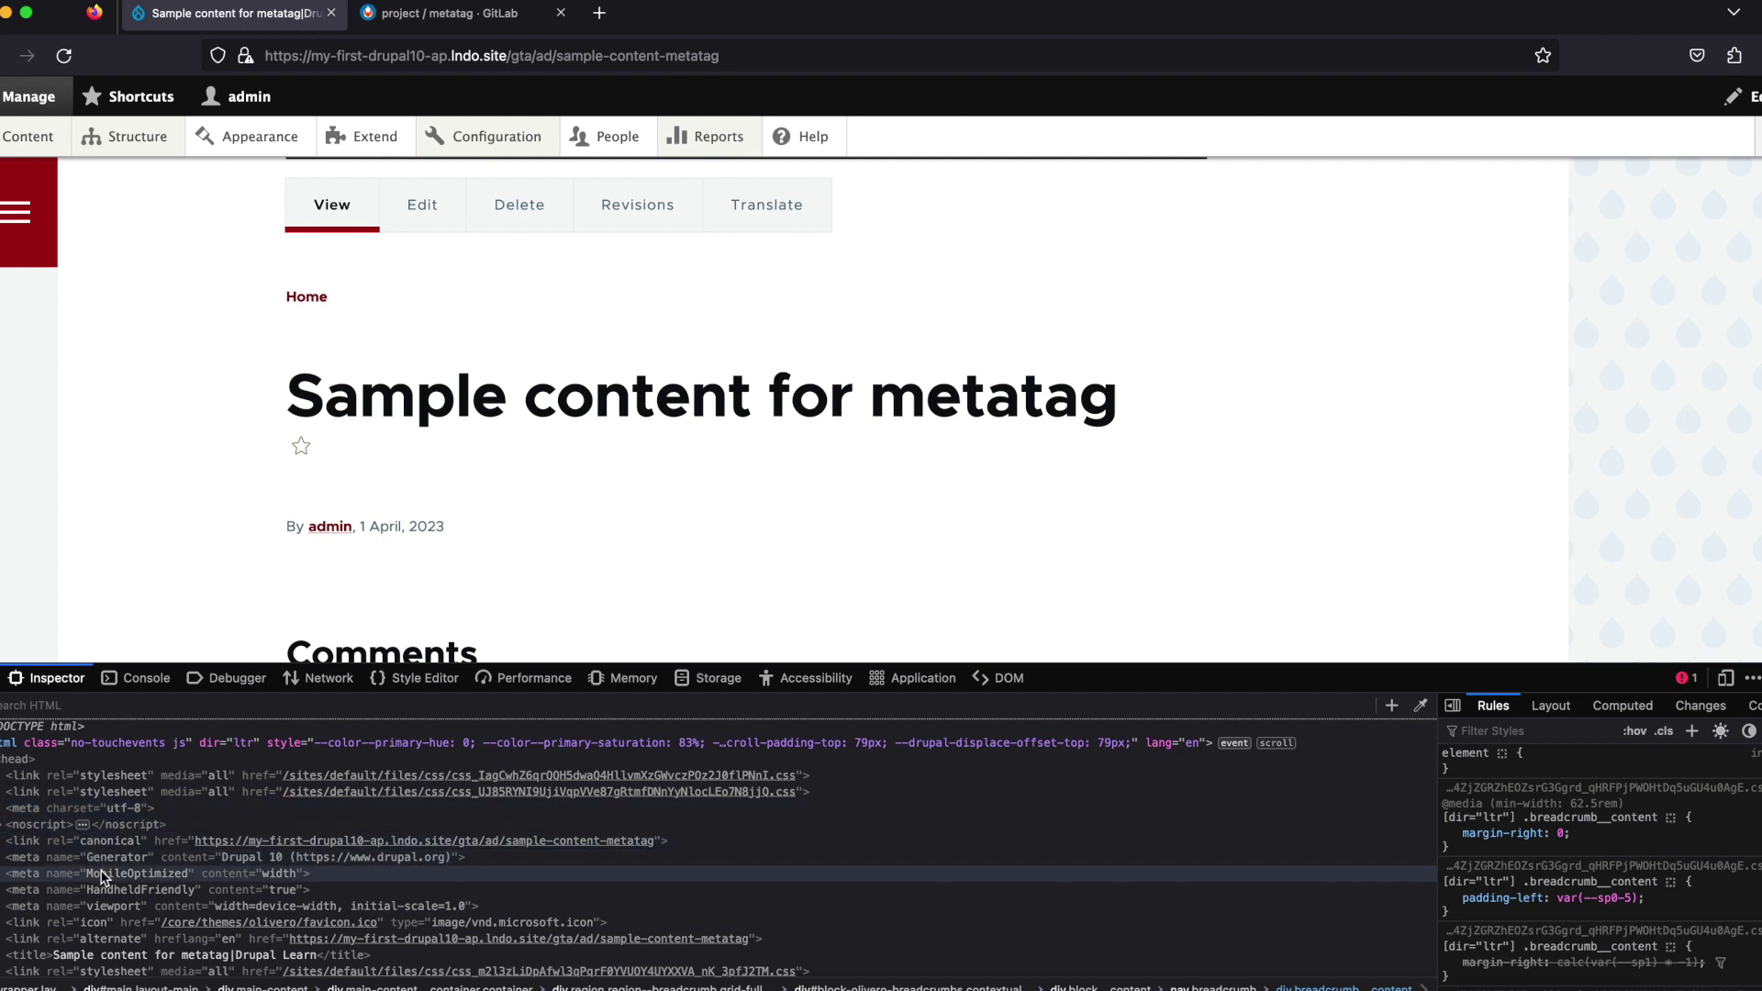
scroll(103, 877, "down", 1)
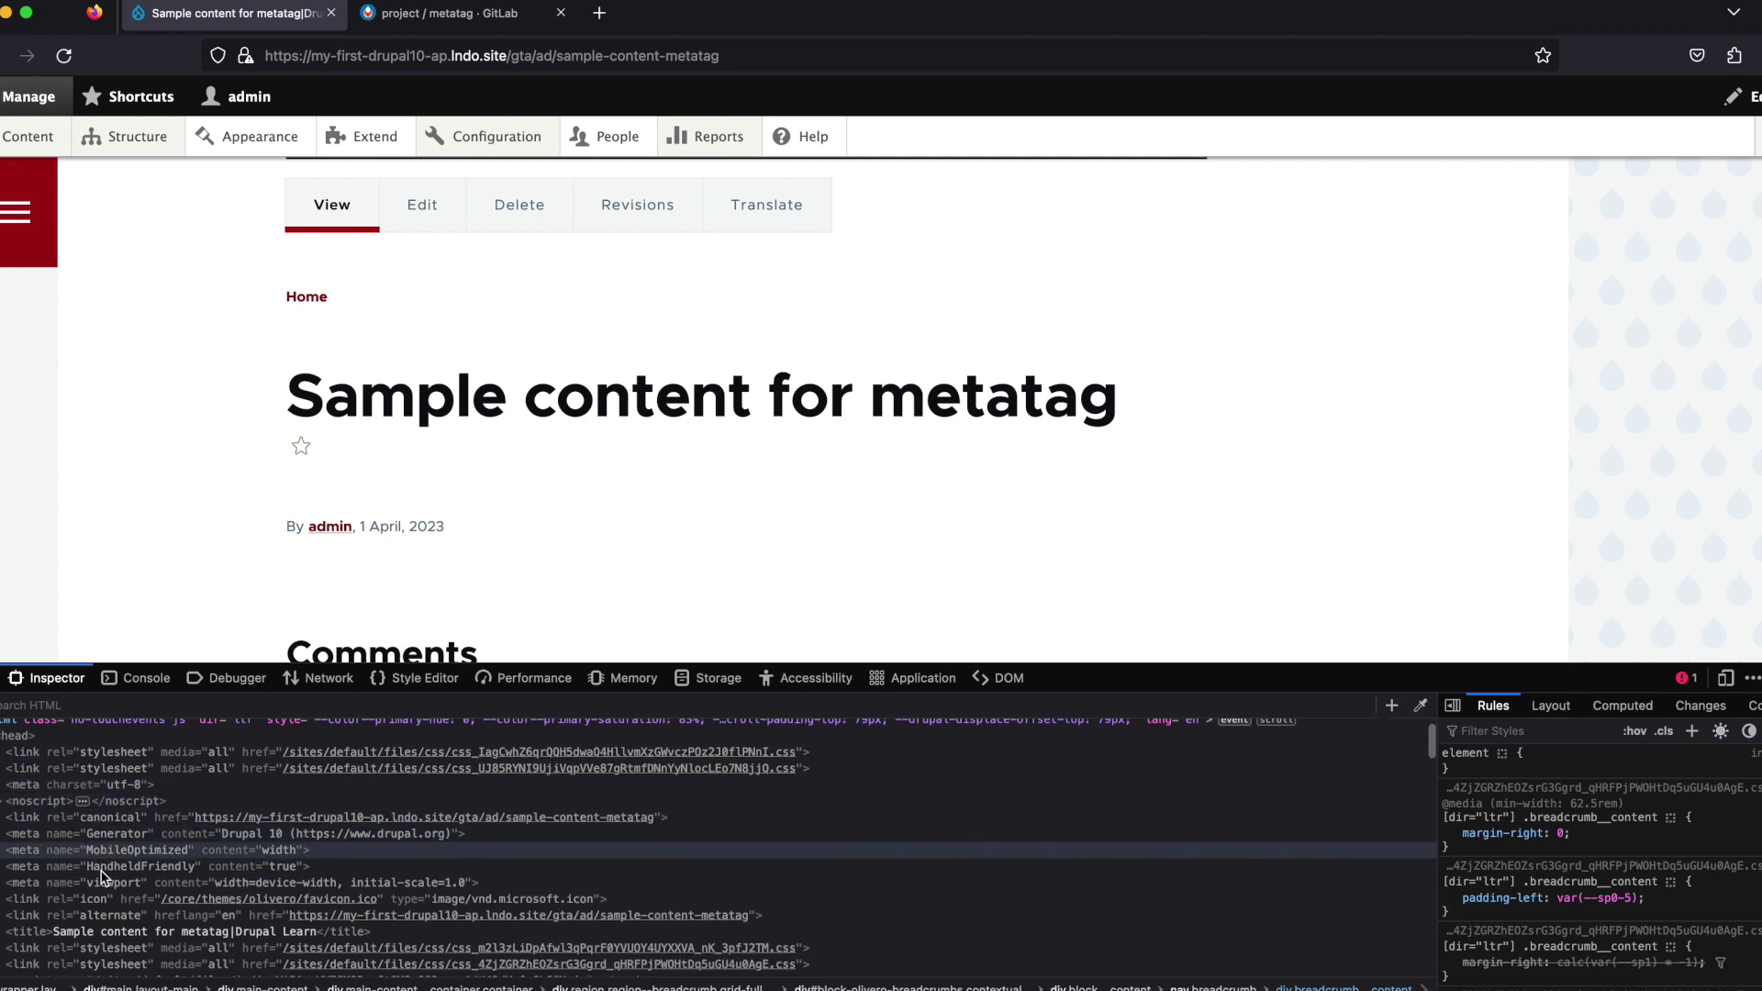
scroll(103, 877, "down", 3)
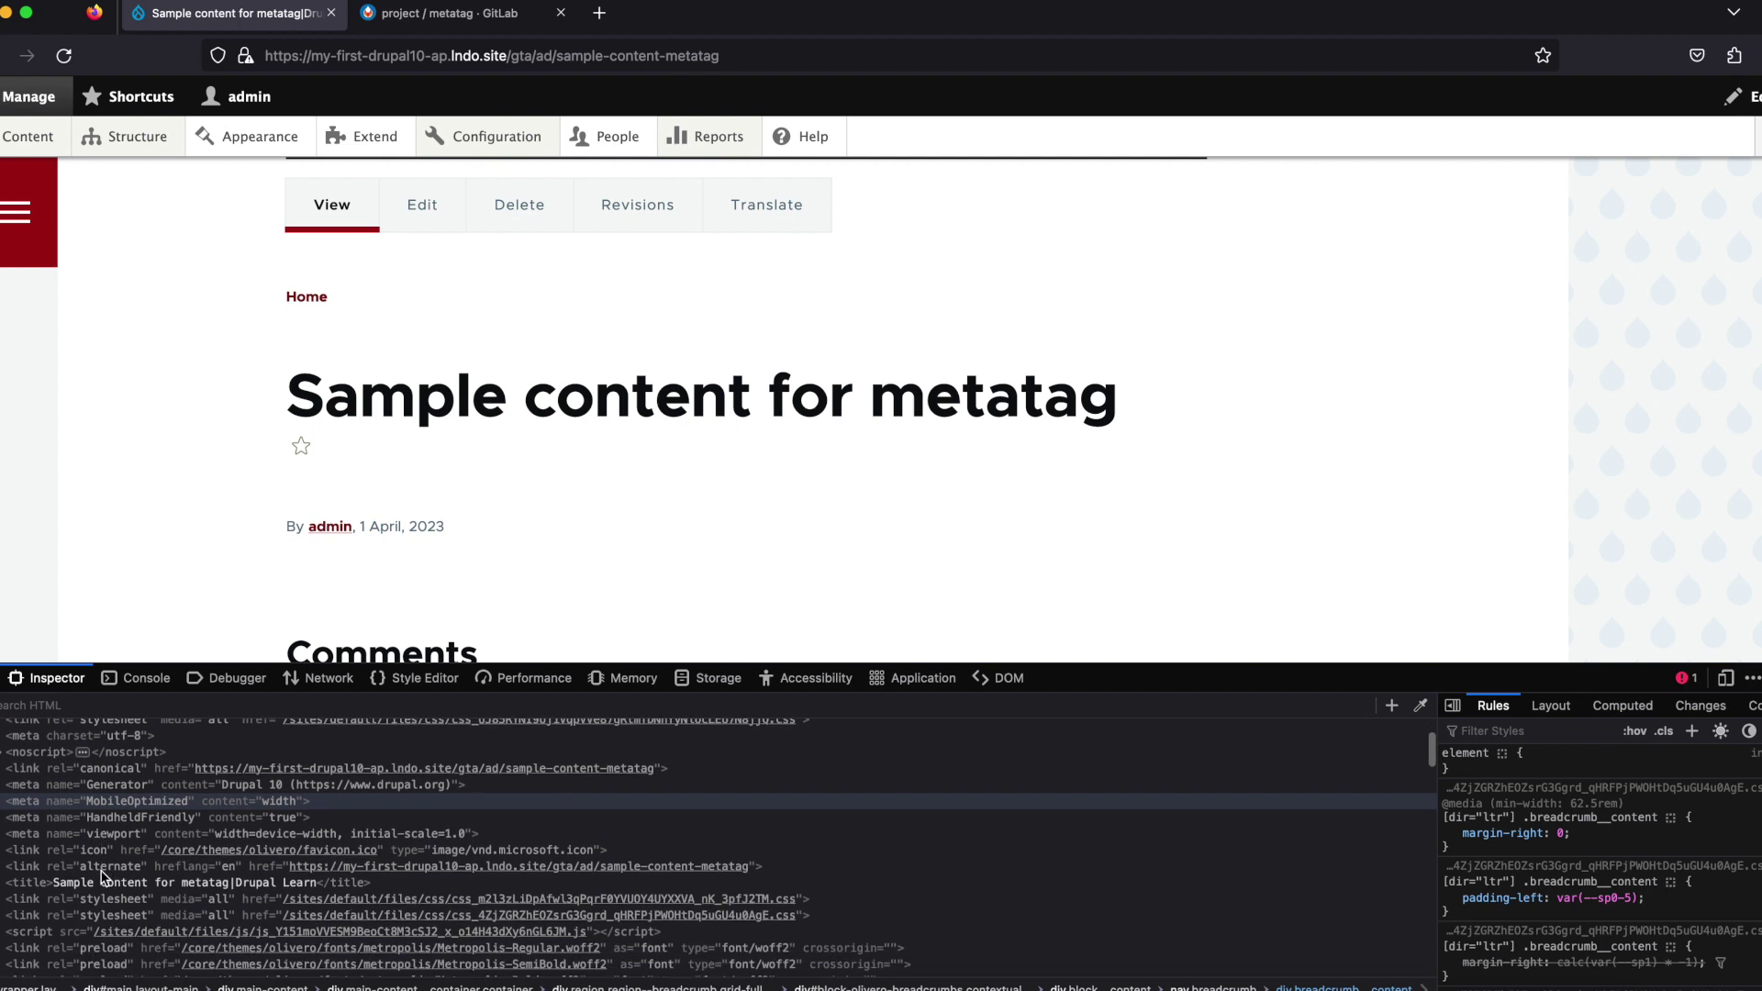
scroll(102, 877, "down", 7)
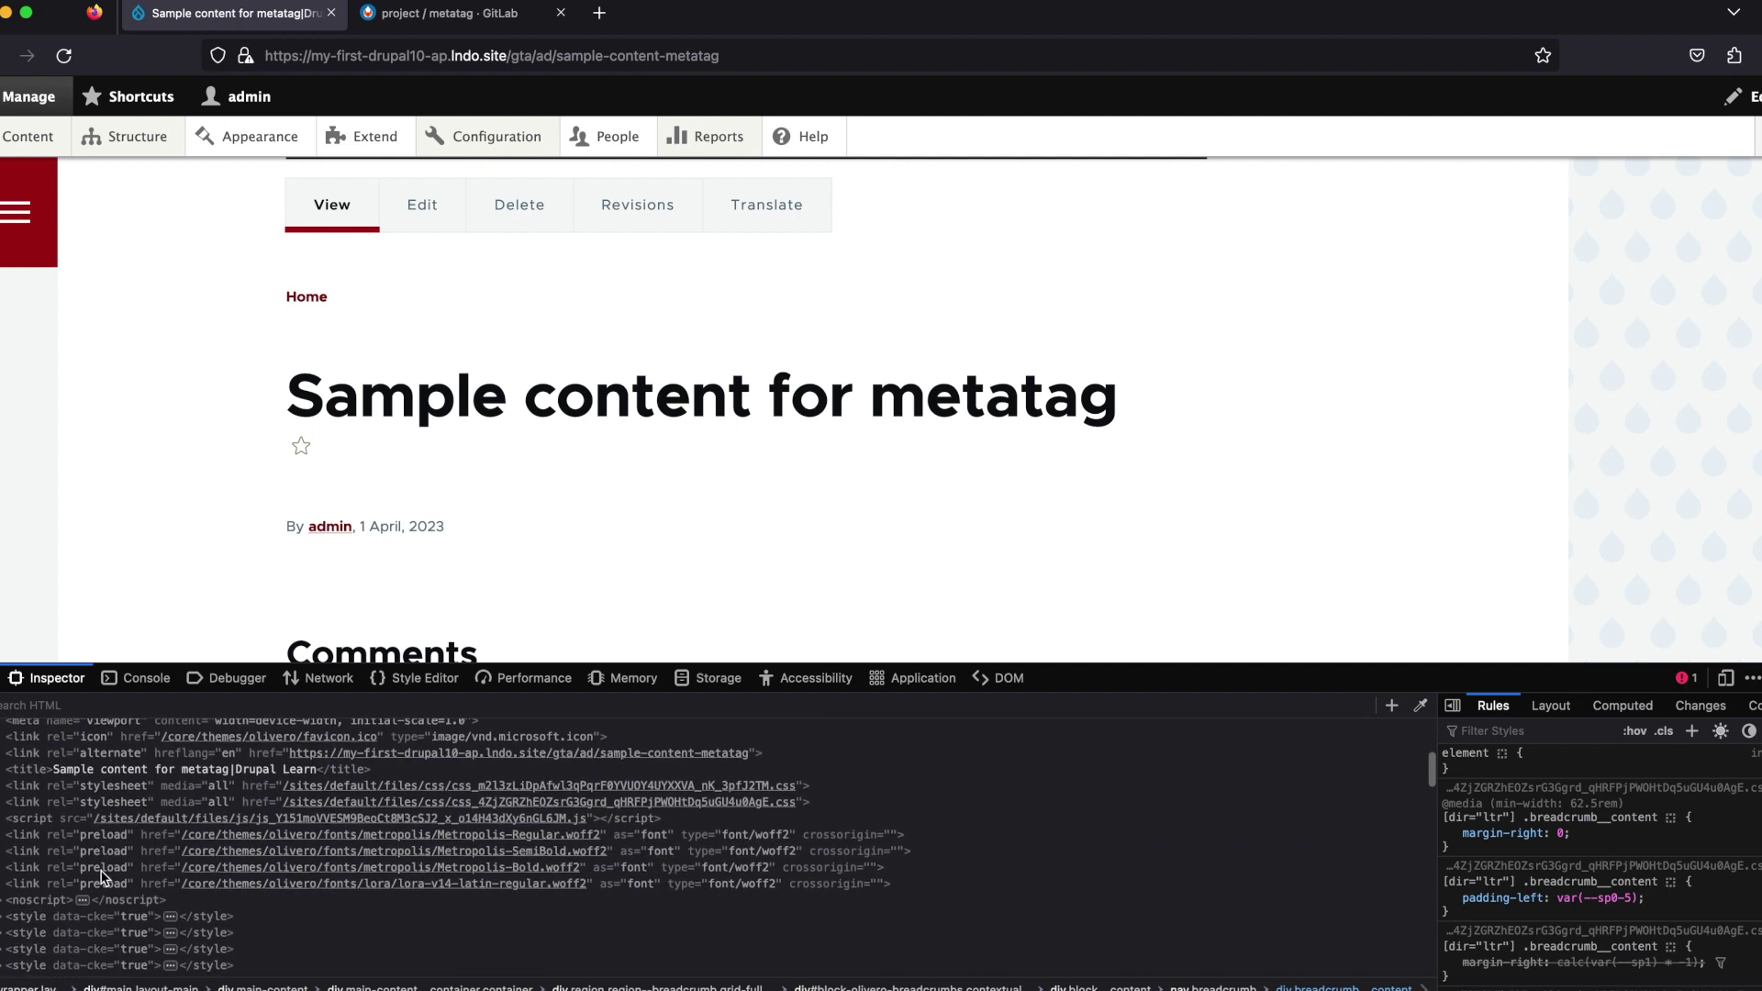
scroll(103, 878, "up", 10)
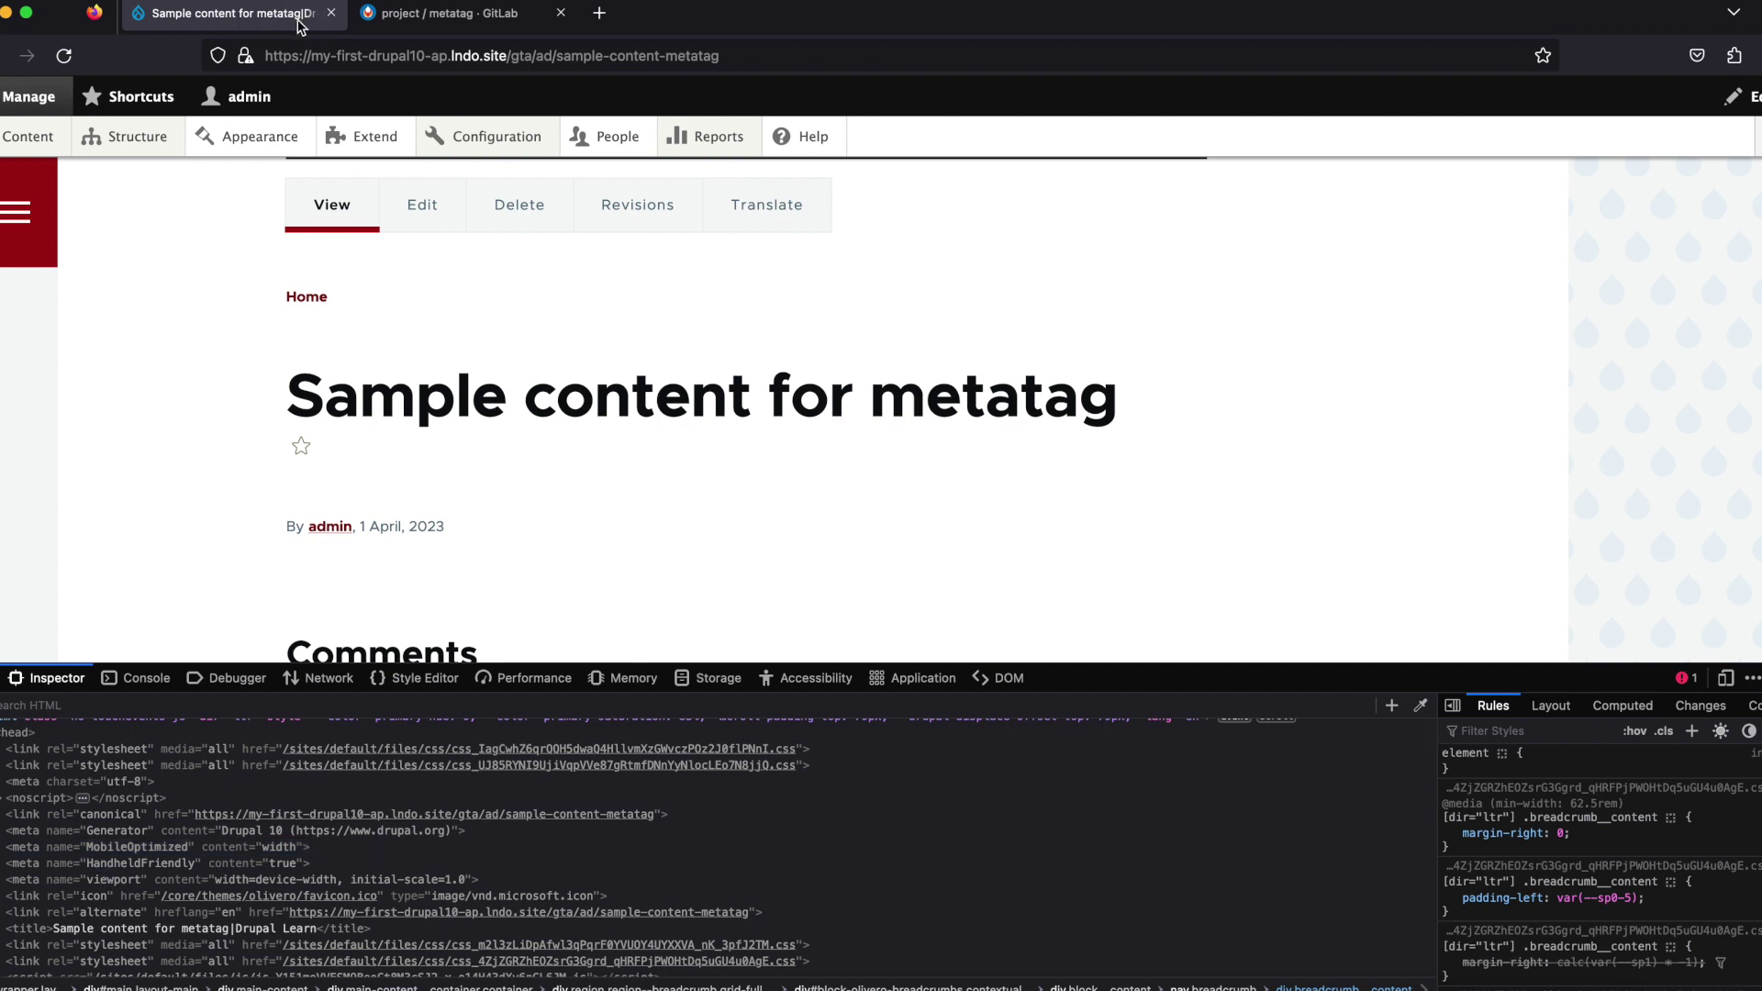
left_click(561, 13)
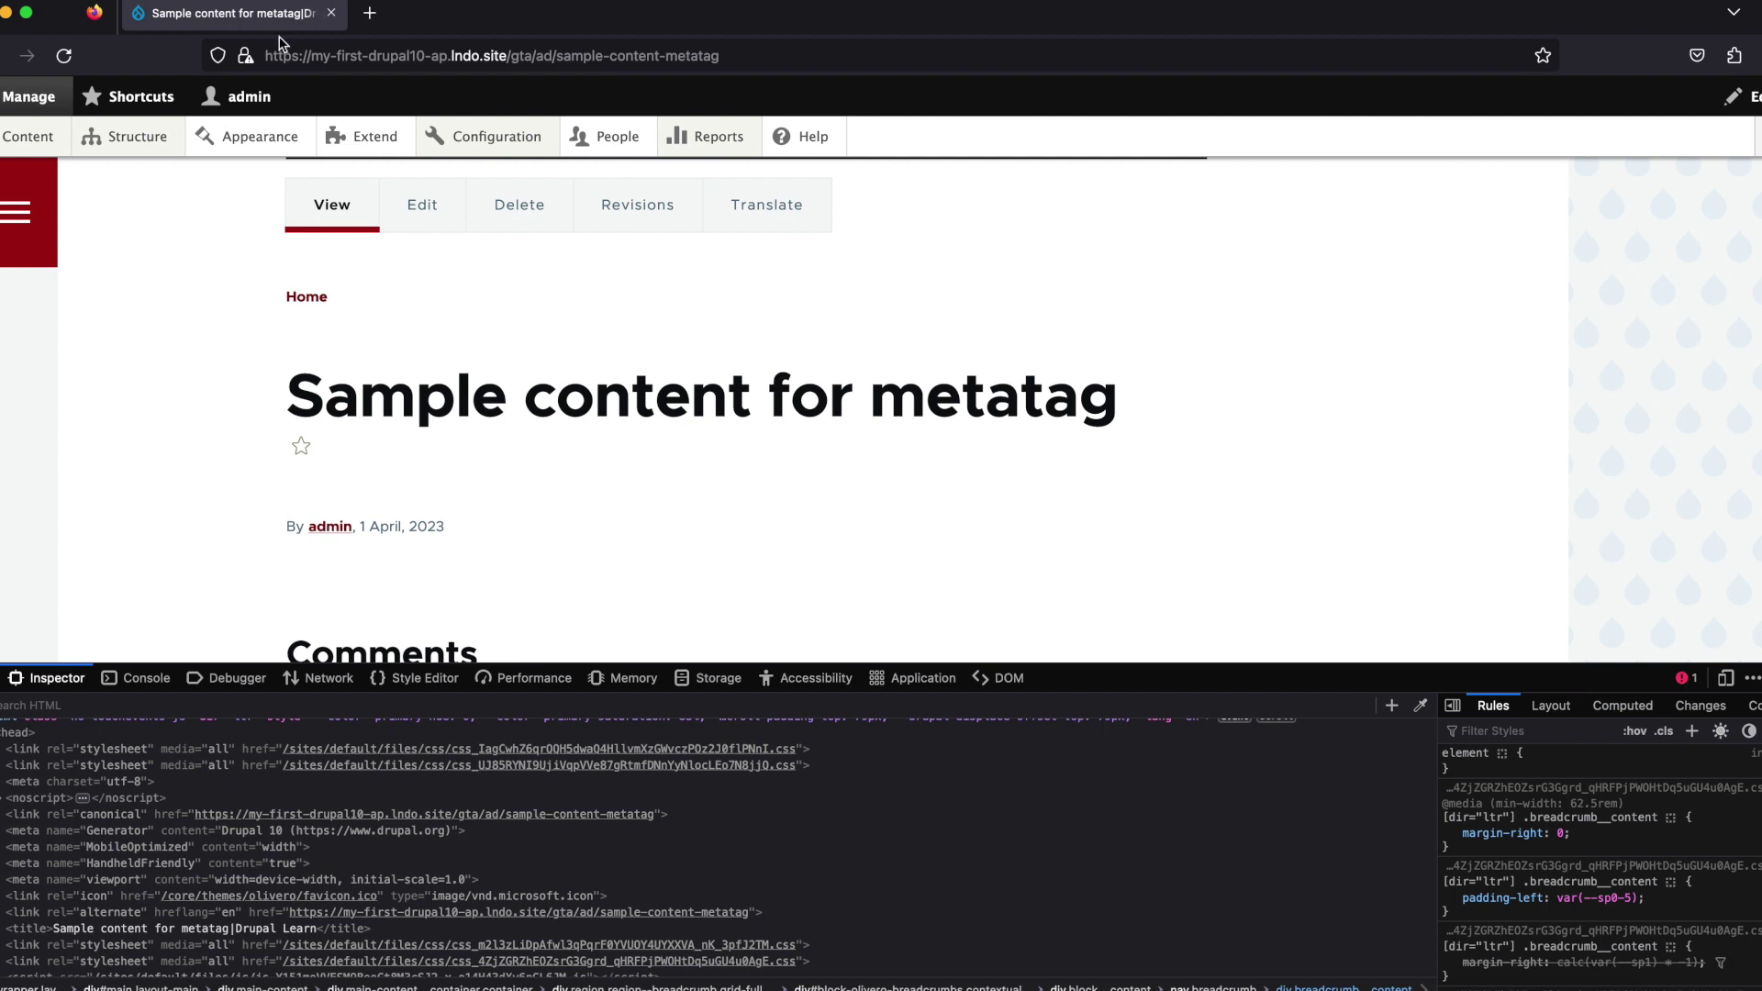
right_click(247, 300)
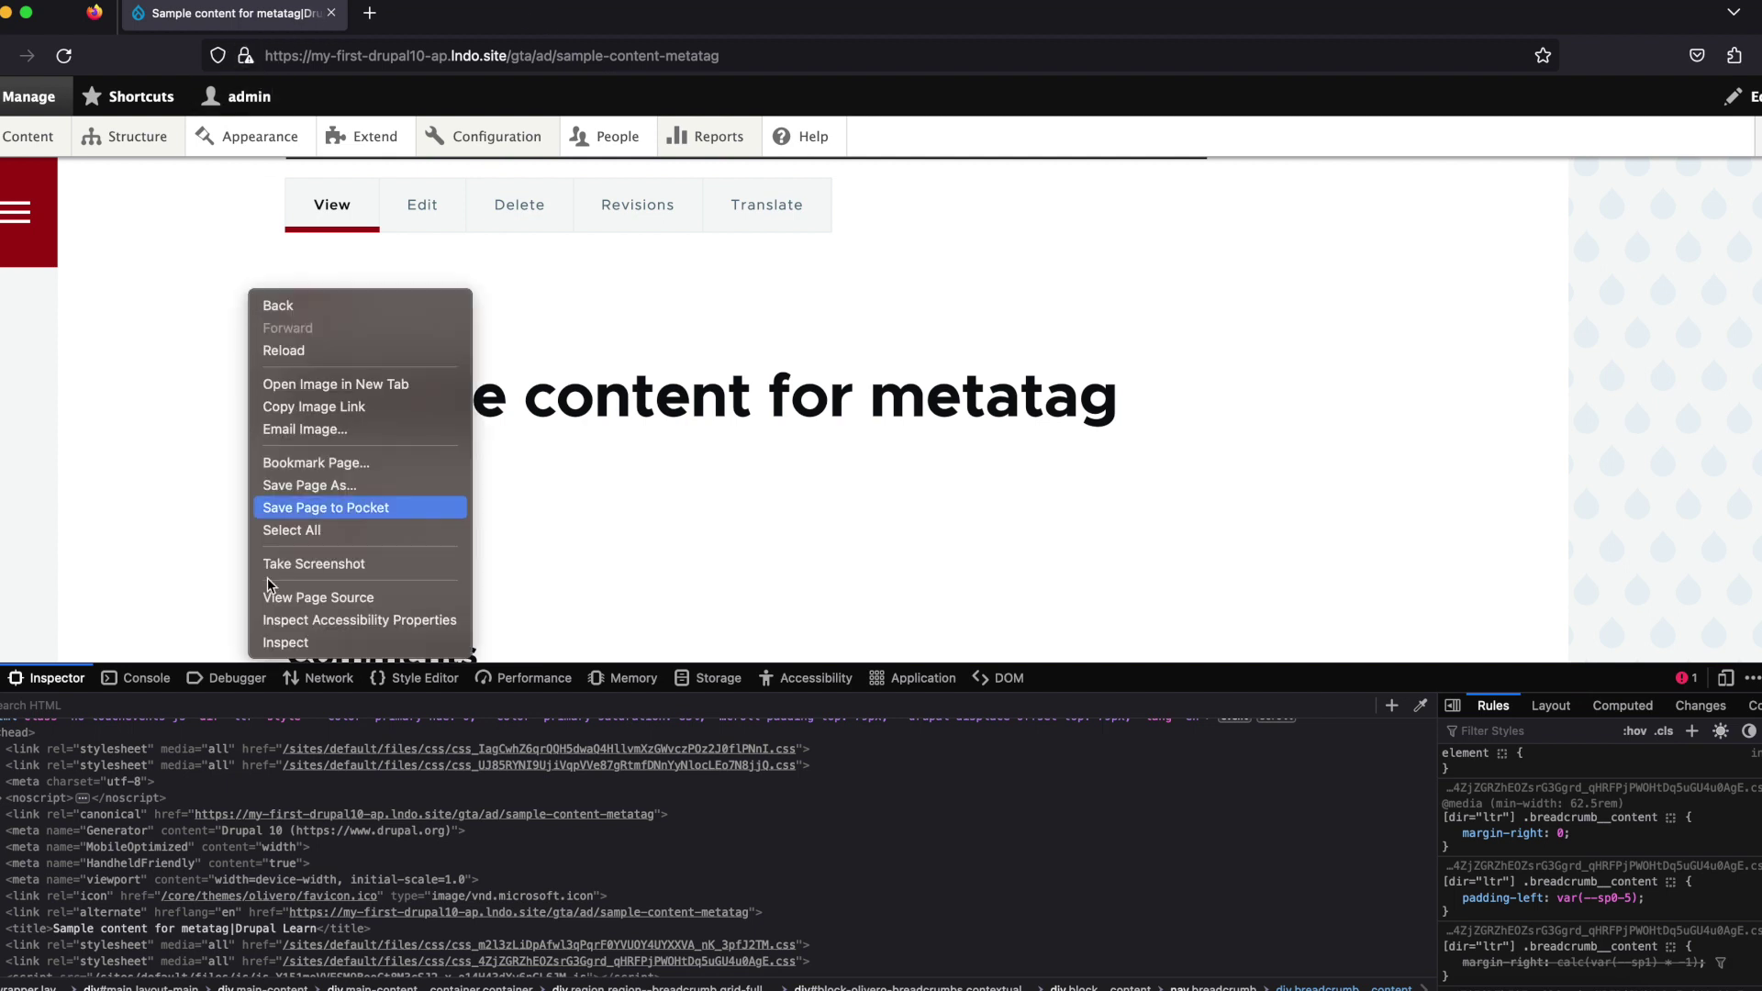
Step: Open the article's page source and highlight its title 'Sample content for metatag|Drupal Learn', comparing with the page
left_click(334, 598)
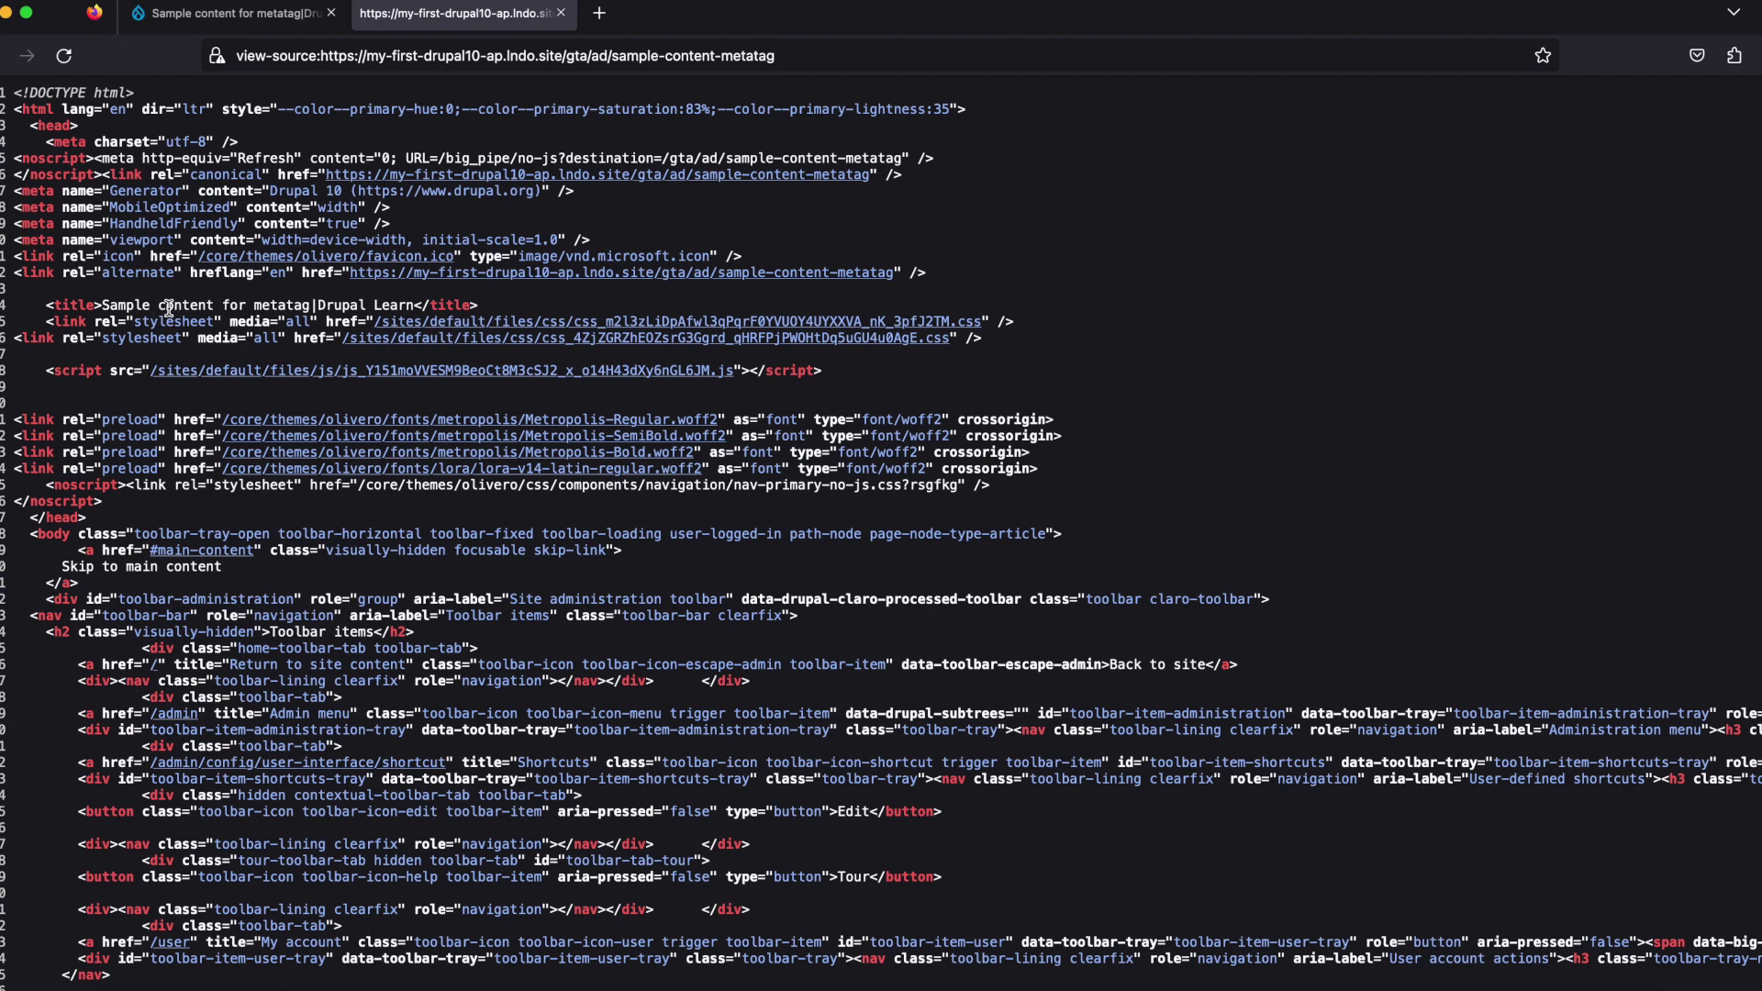
left_click_drag(44, 305, 481, 306)
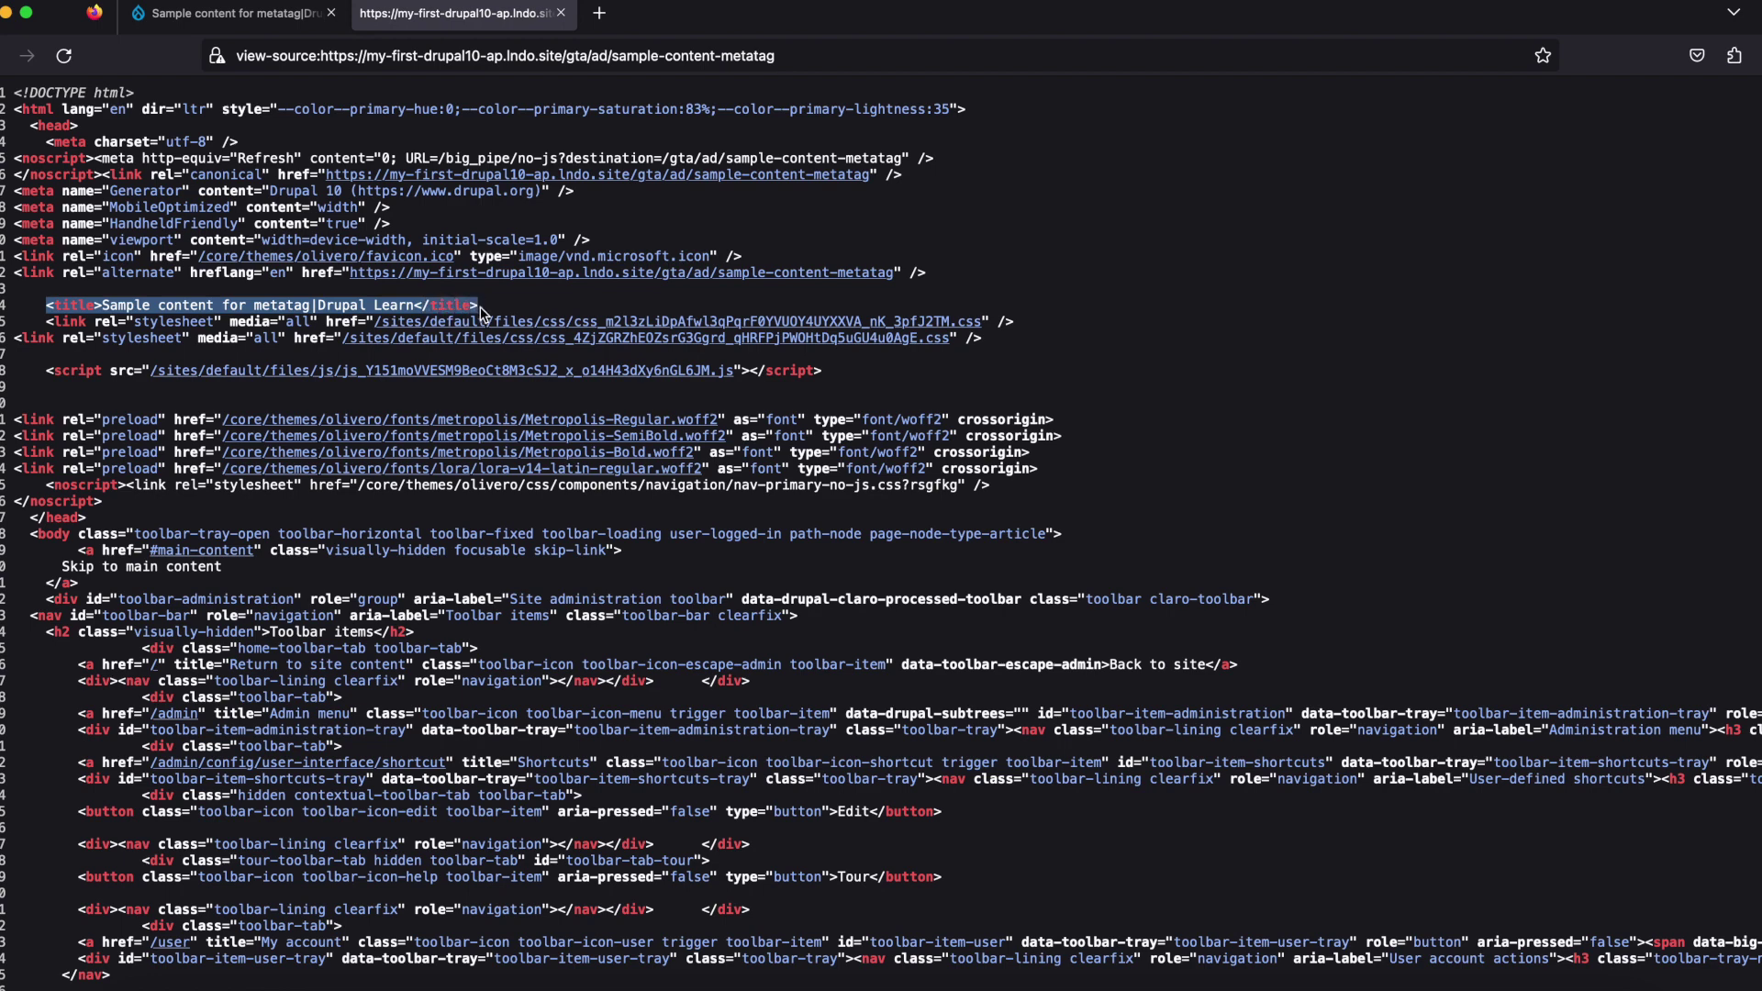
left_click(318, 309)
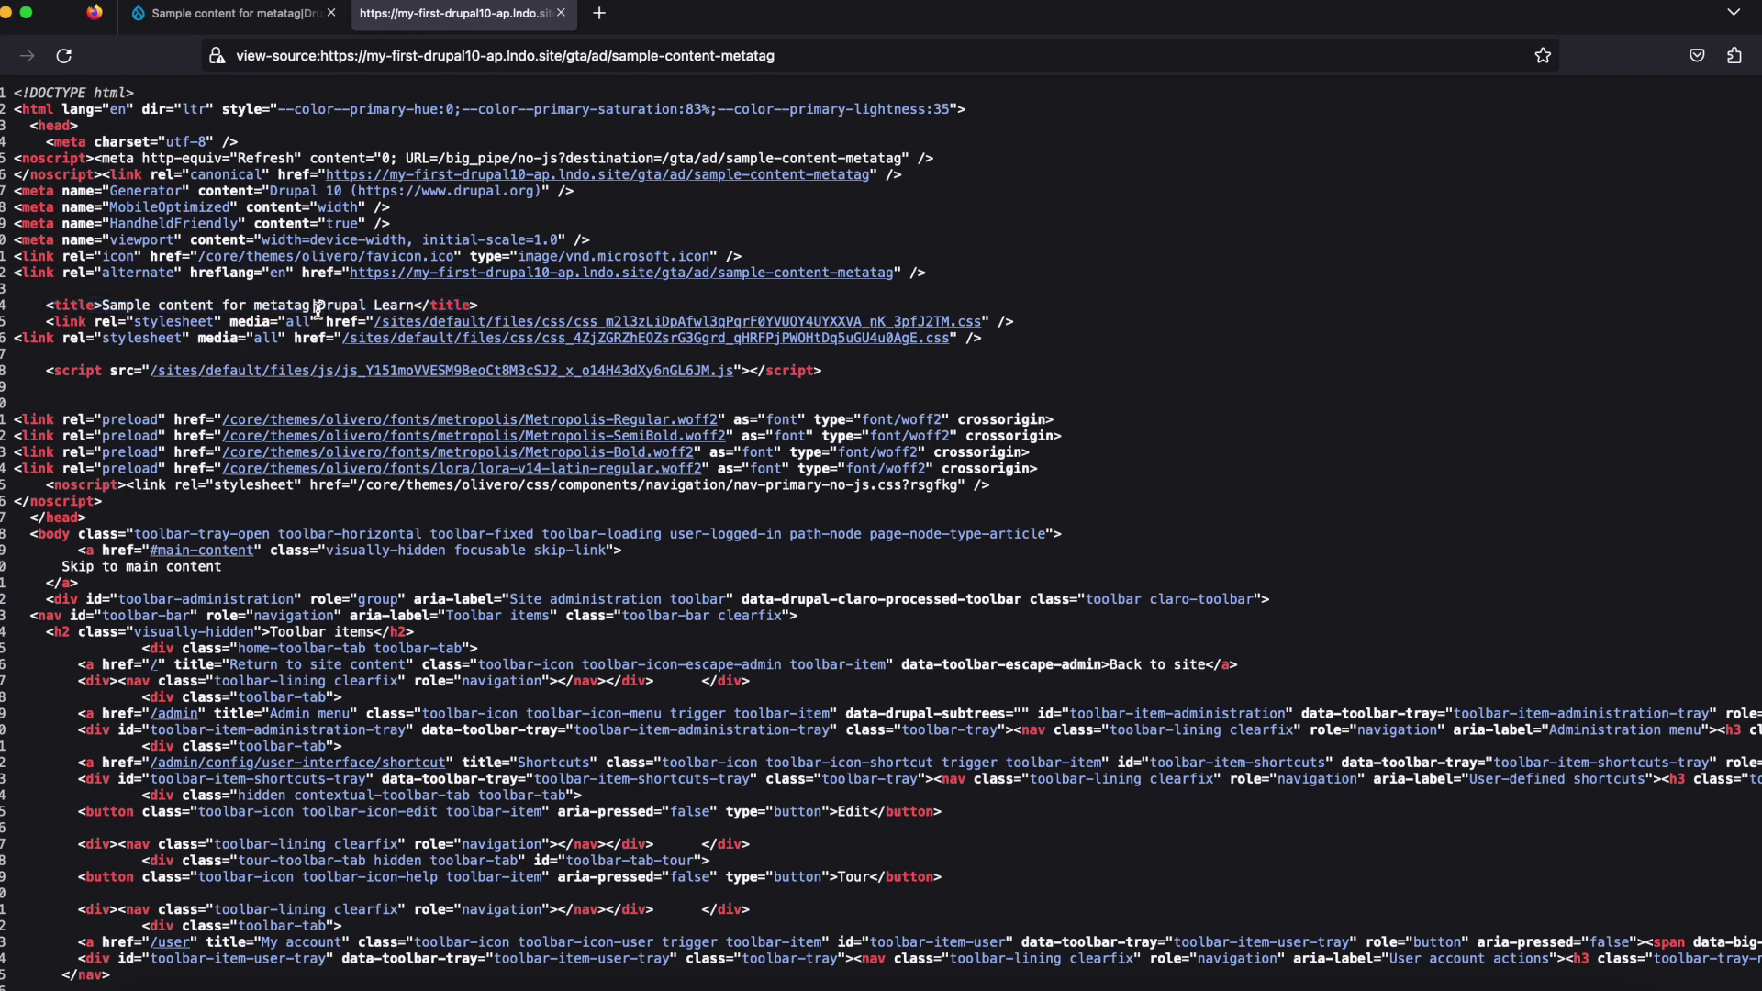
left_click(288, 20)
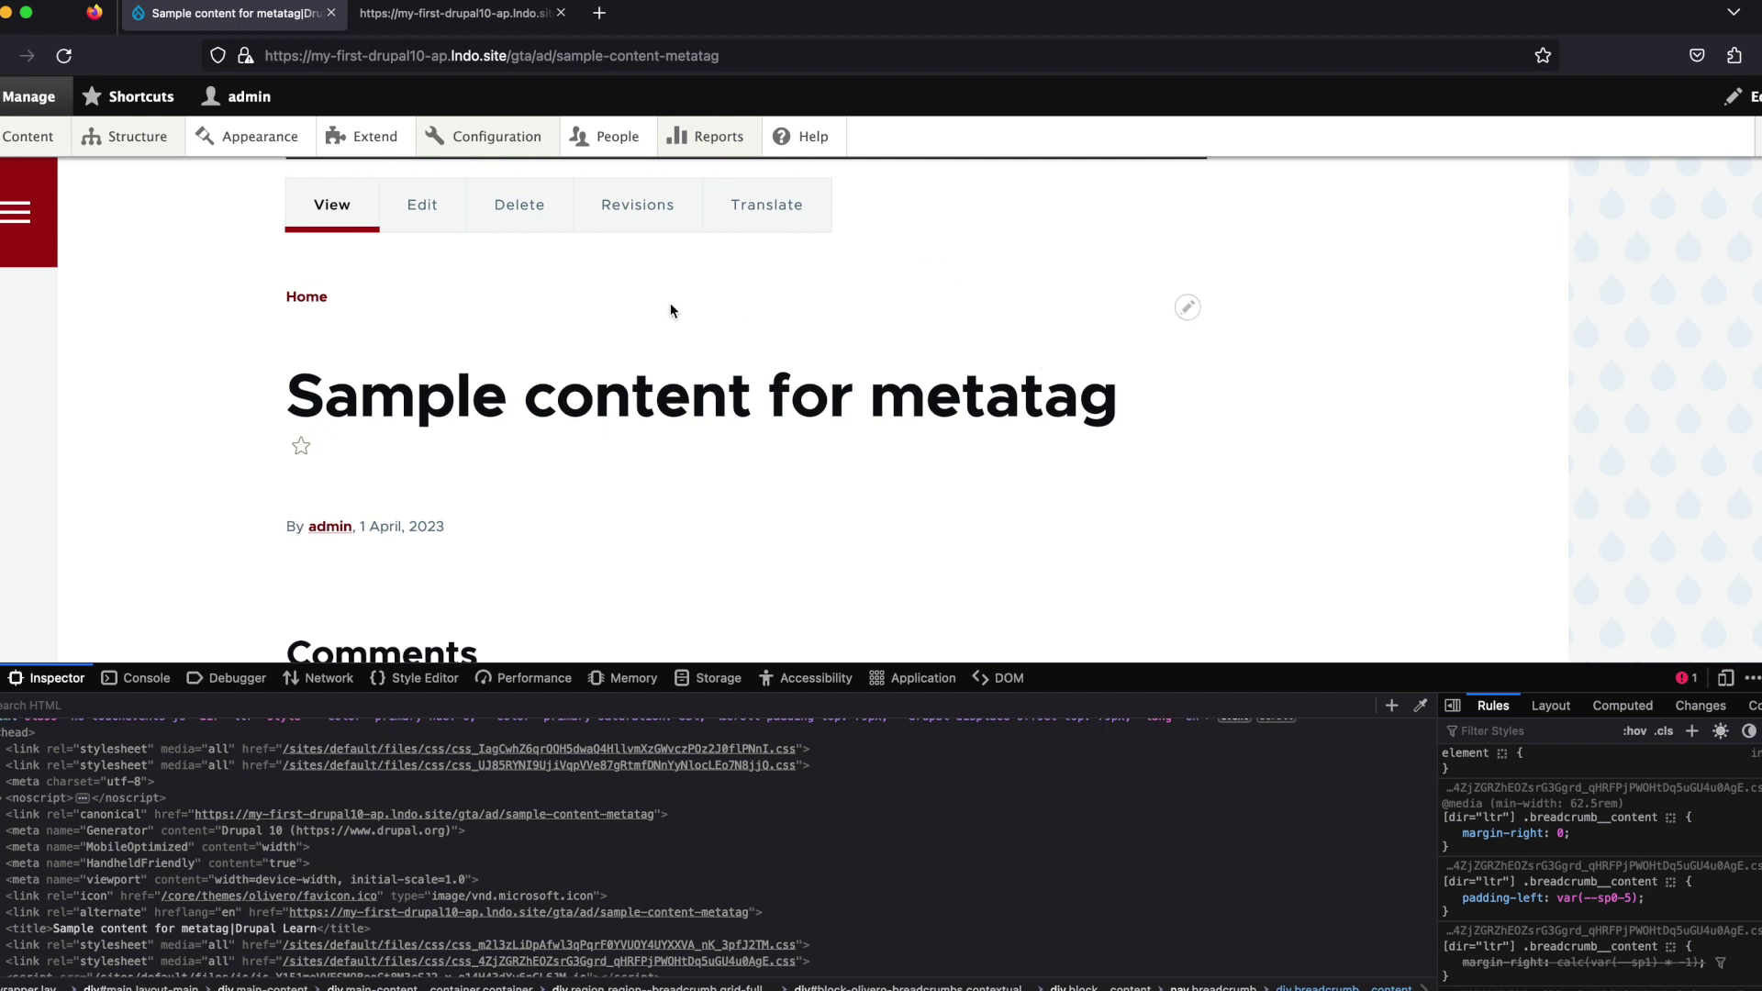
left_click(442, 13)
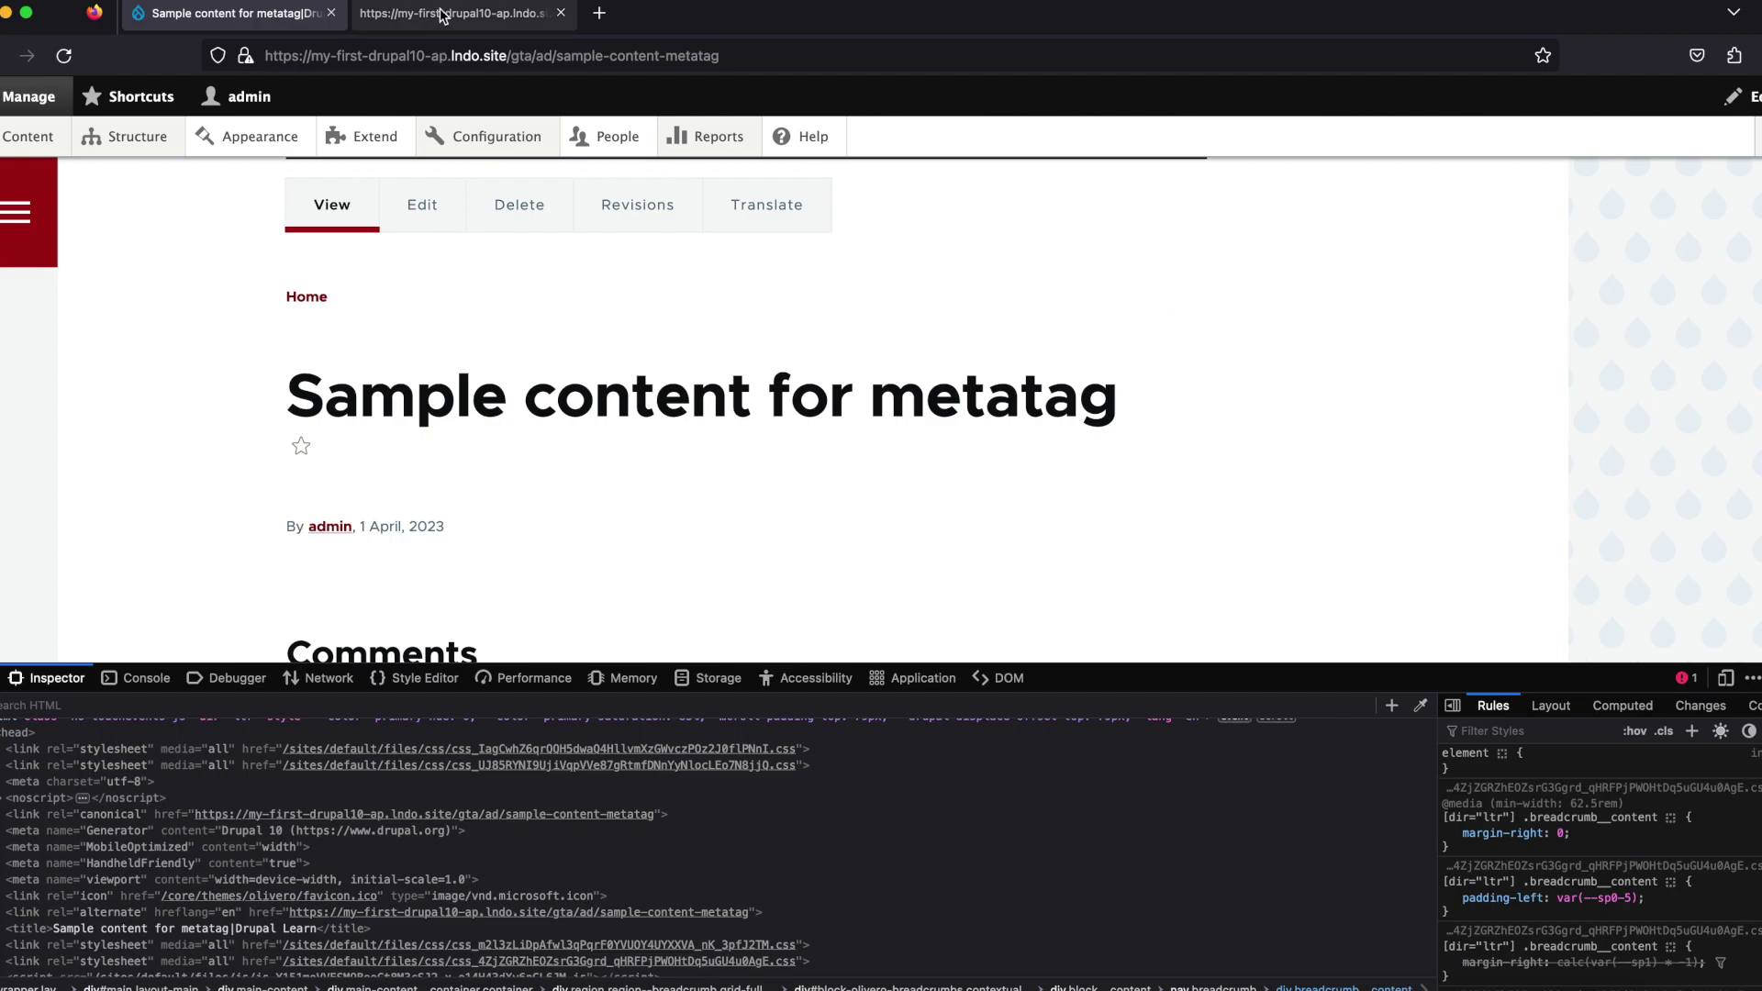
left_click(246, 15)
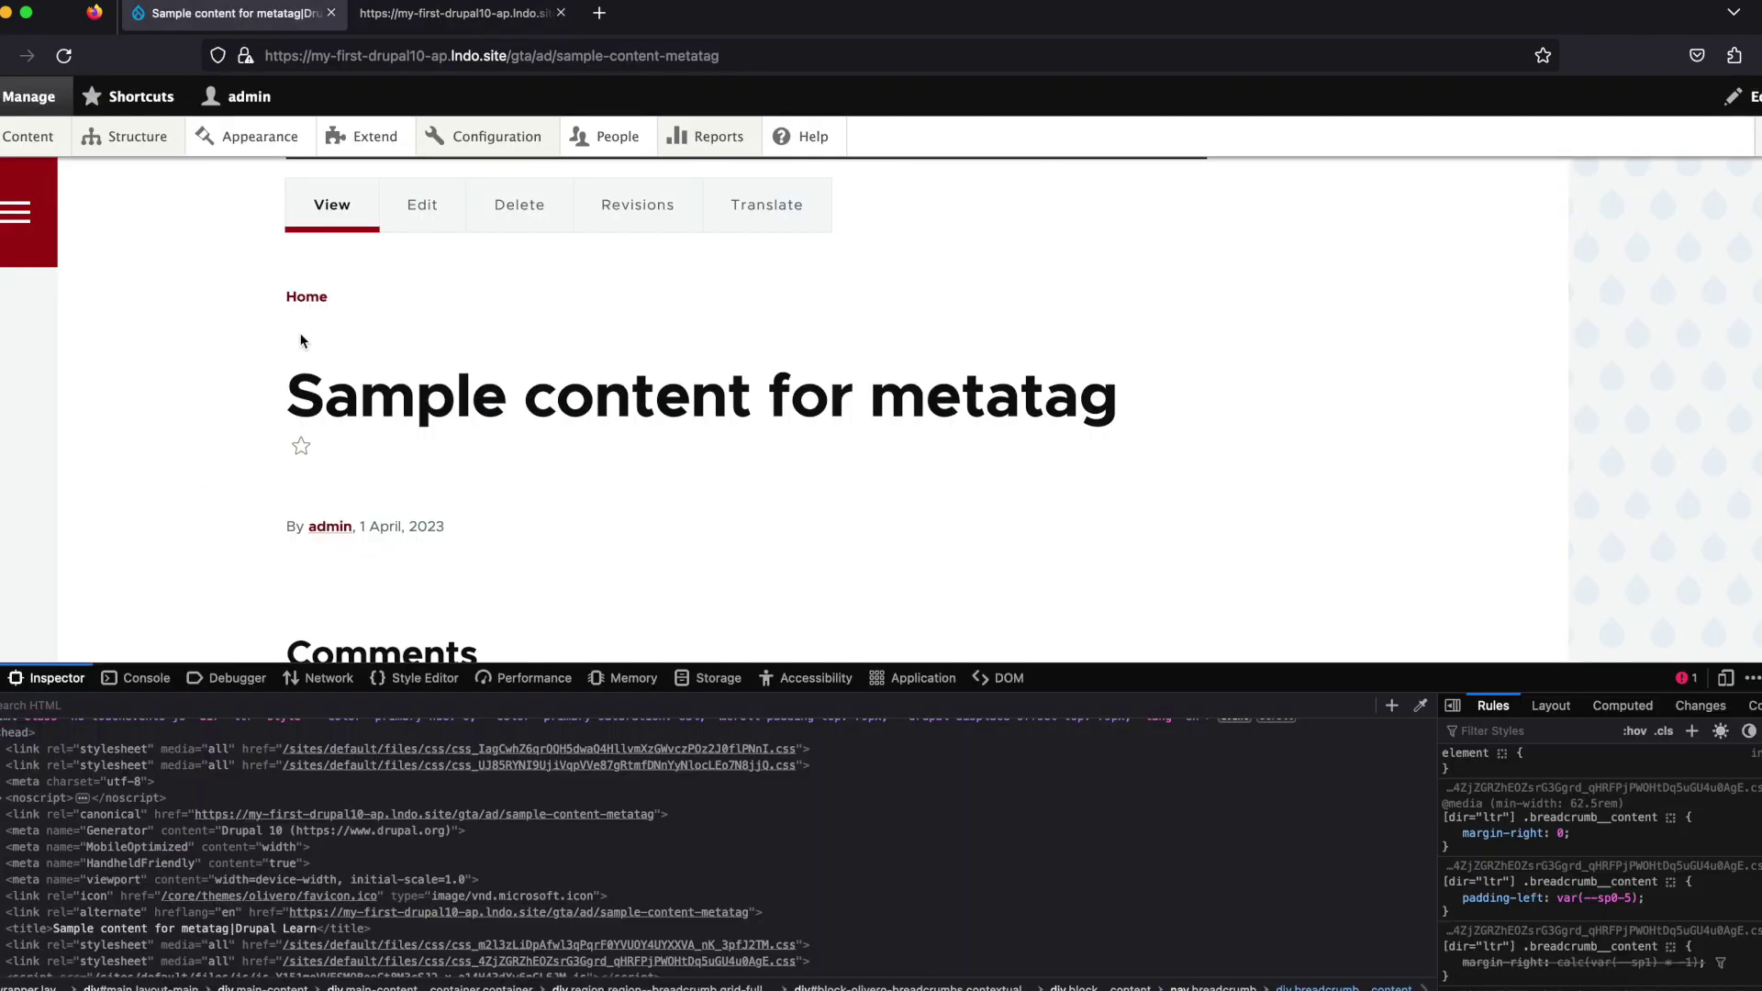